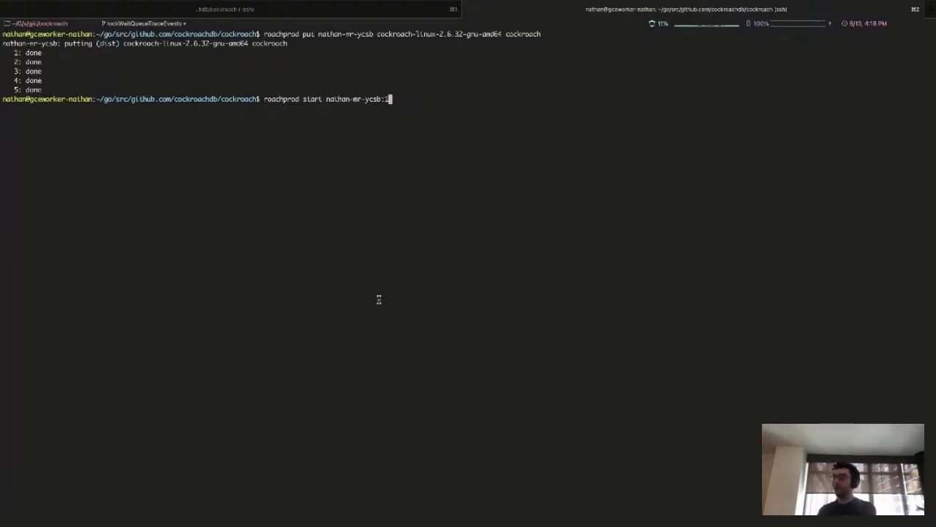
Start node 1 of the ycsb cluster with roachprod and try to open its admin page using adminurl --open.
{"action": "key", "text": "Return"}
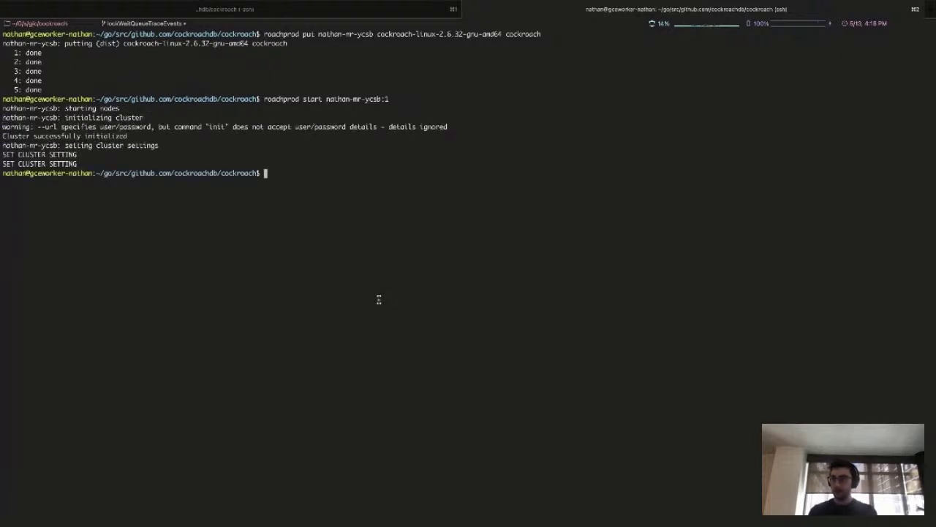
{"action": "type", "text": "roachprod"}
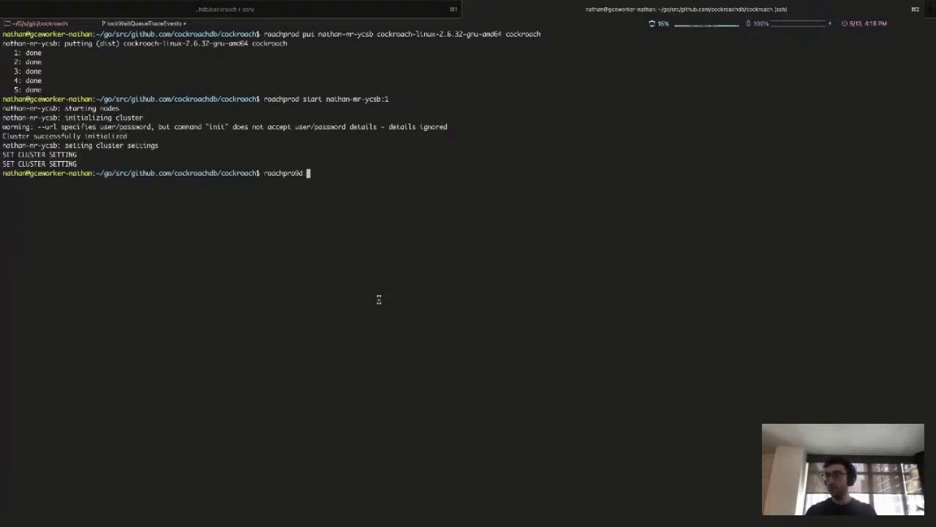
{"action": "type", "text": " adminurl --open nath"}
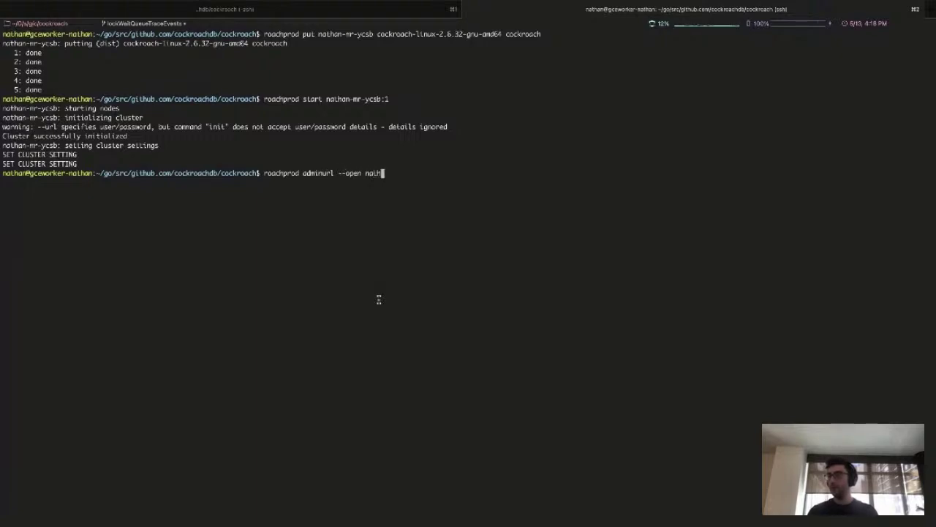
{"action": "type", "text": "an-mr"}
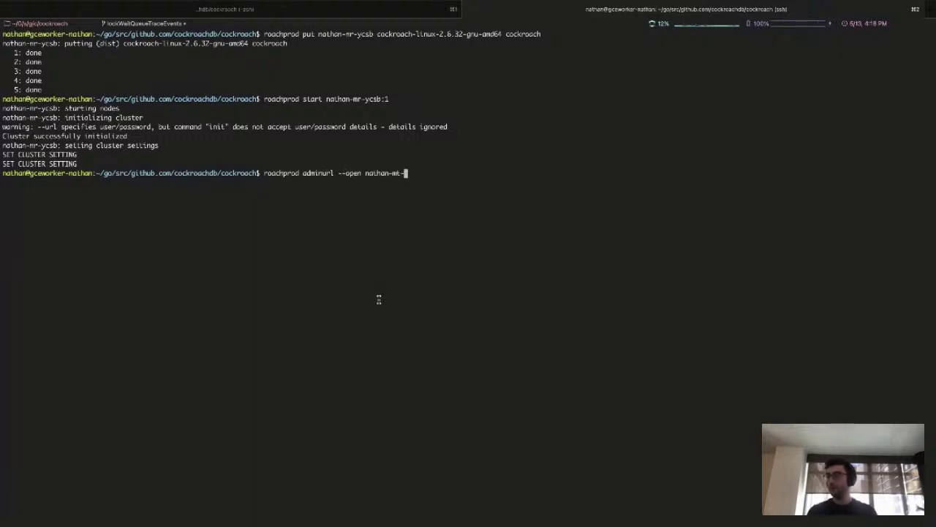
{"action": "type", "text": "-"}
{"action": "type", "text": "ycsb:1"}
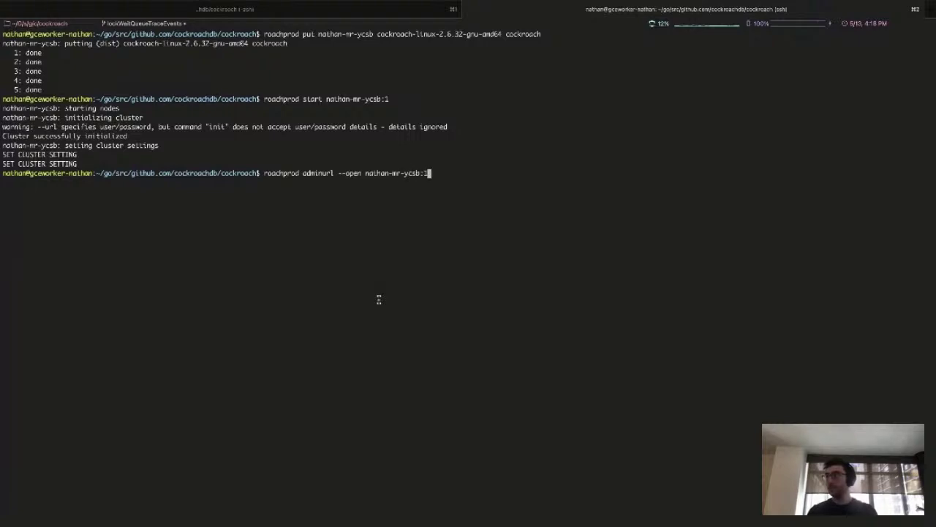
{"action": "key", "text": "Return"}
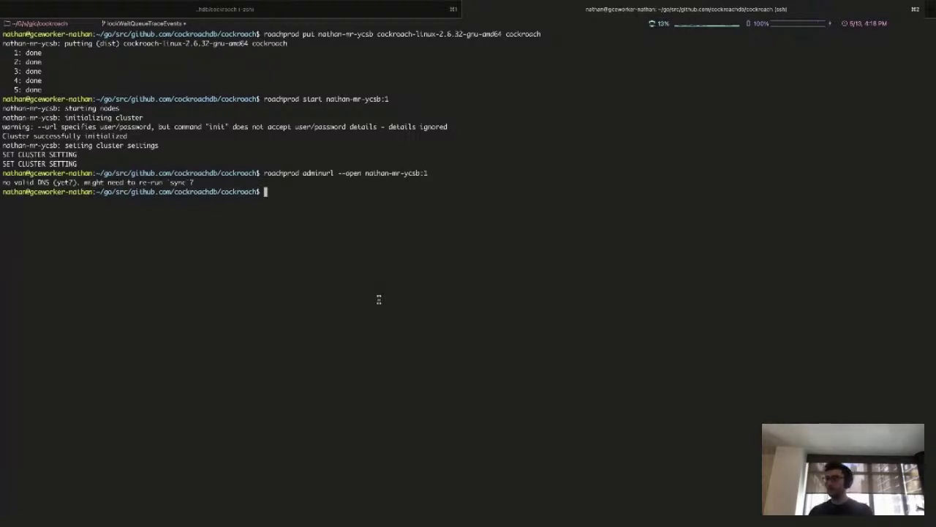
Rerun roachprod adminurl for node 1 without the --open flag to print the admin URL.
{"action": "key", "text": "Up"}
{"action": "key", "text": "Left"}
{"action": "key", "text": "Left"}
{"action": "key", "text": "Left"}
{"action": "key", "text": "Left"}
{"action": "key", "text": "Left"}
{"action": "key", "text": "Left"}
{"action": "key", "text": "Left"}
{"action": "key", "text": "Left"}
{"action": "key", "text": "Left"}
{"action": "key", "text": "Left"}
{"action": "key", "text": "Left"}
{"action": "key", "text": "Left"}
{"action": "key", "text": "Left"}
{"action": "key", "text": "Left"}
{"action": "key", "text": "Left"}
{"action": "key", "text": "Left"}
{"action": "key", "text": "BackSpace"}
{"action": "key", "text": "BackSpace"}
{"action": "key", "text": "BackSpace"}
{"action": "key", "text": "BackSpace"}
{"action": "key", "text": "BackSpace"}
{"action": "key", "text": "BackSpace"}
{"action": "key", "text": "BackSpace"}
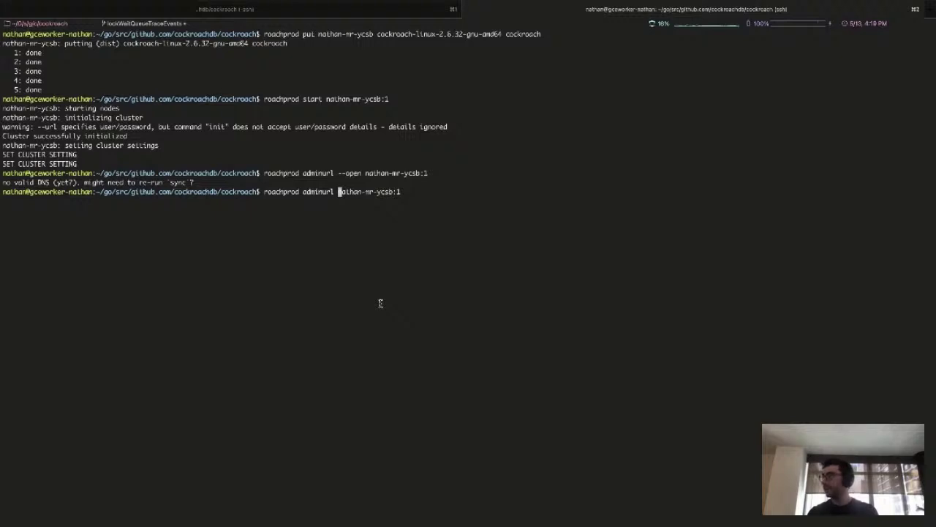
{"action": "key", "text": "Return"}
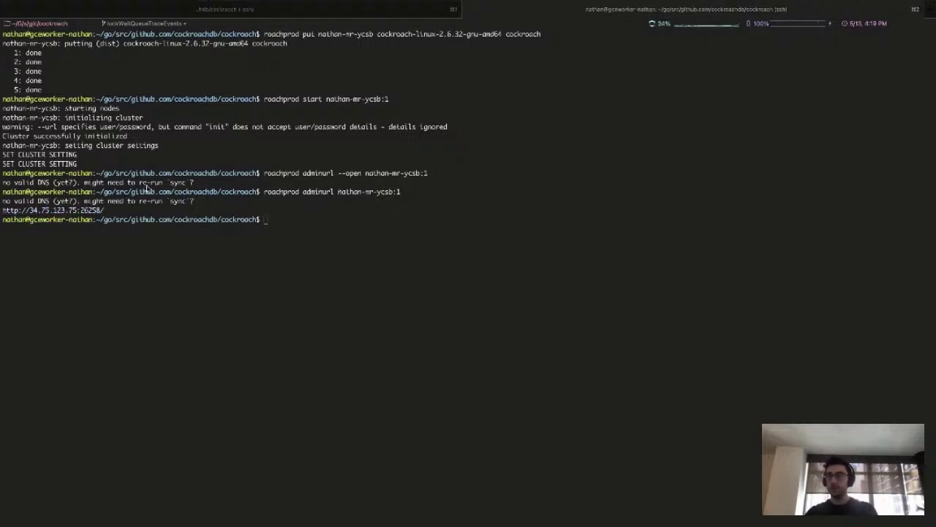
{"action": "key", "text": "ctrl+Left"}
{"action": "key", "text": "ctrl+Left"}
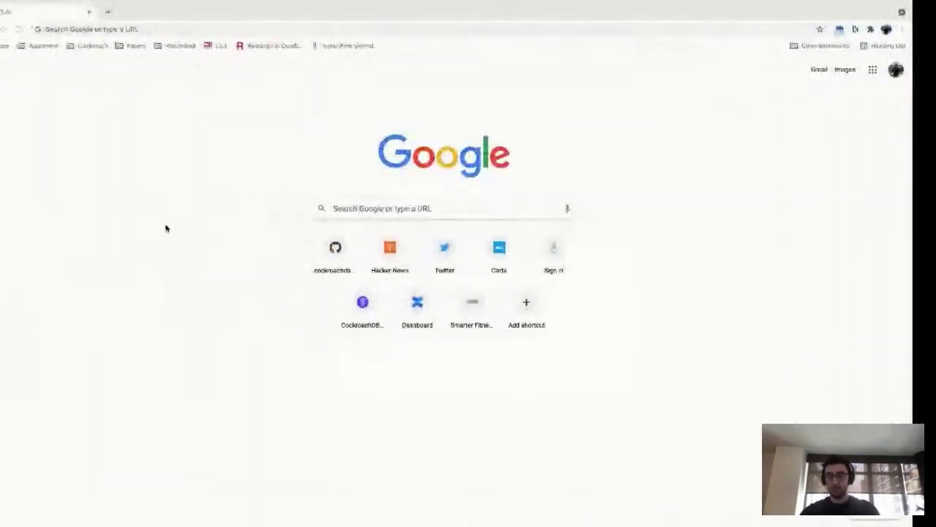
{"action": "type", "text": "http://34.75.123.75:26258/#/overview/list"}
{"action": "key", "text": "Return"}
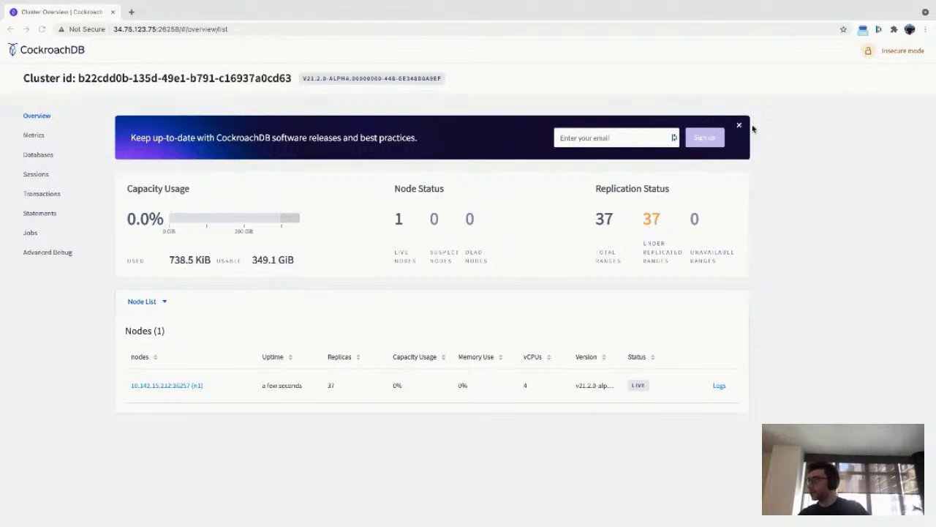
{"action": "left_click", "coordinate": [739, 127]}
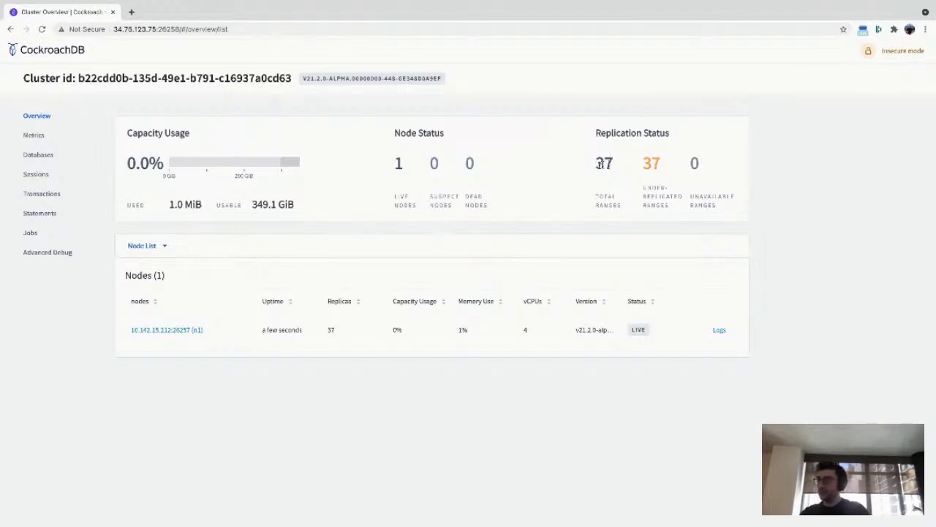
Check the live node and replication figures on the cluster overview, and view the Metrics page.
{"action": "double_click", "coordinate": [399, 162]}
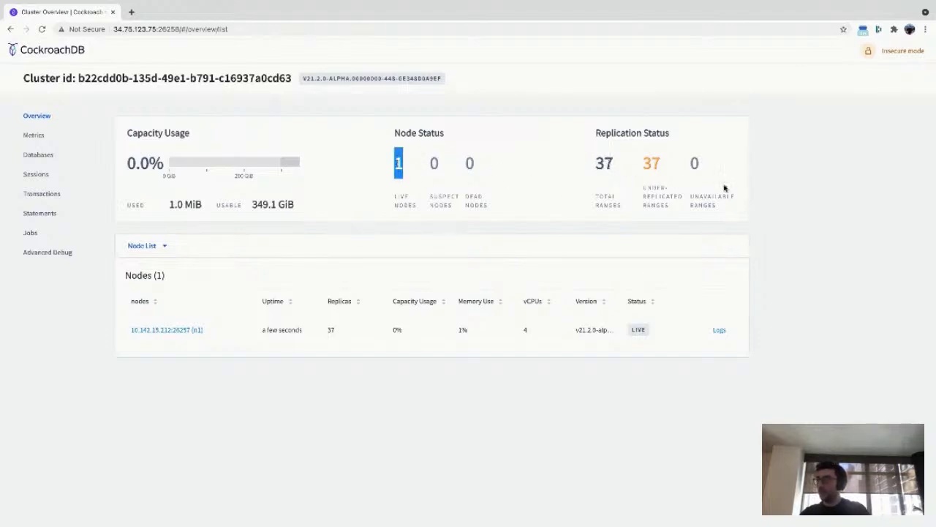
{"action": "left_click", "coordinate": [639, 168]}
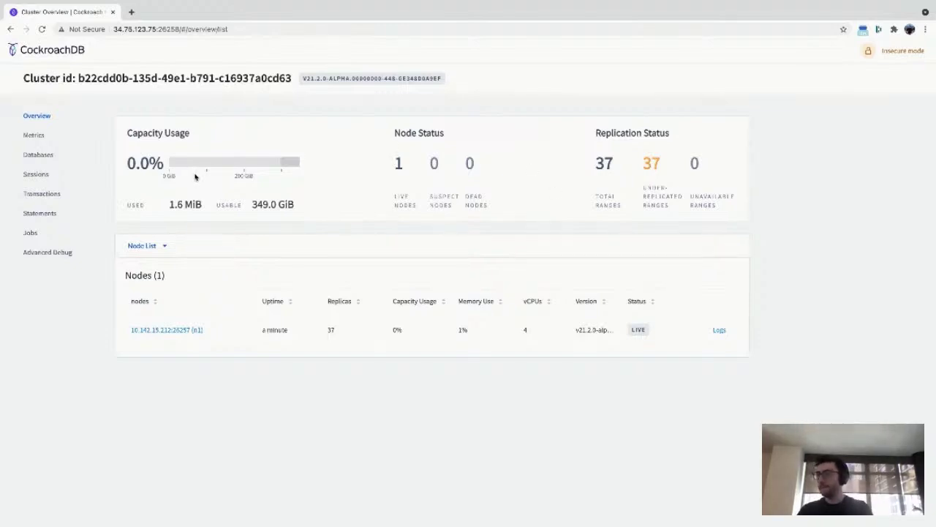
{"action": "left_click", "coordinate": [30, 135]}
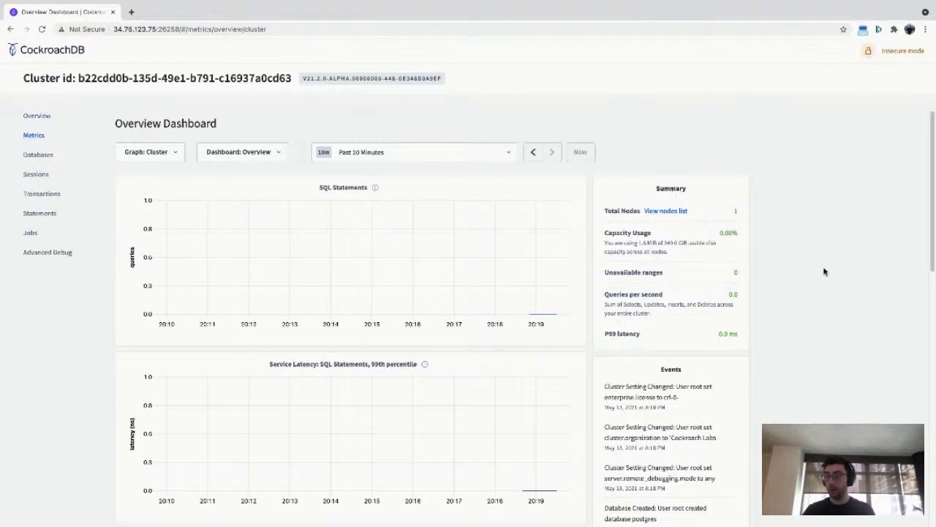
Switch to the terminal and run './cockroach workload init --help' on node 4 through roachprod run, on a cleared screen.
{"action": "key", "text": "super+Tab"}
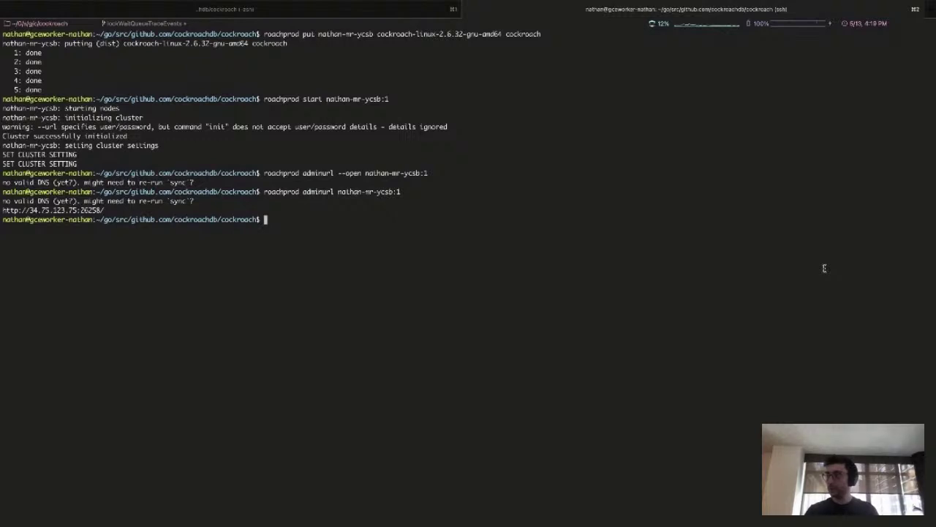
{"action": "type", "text": "roachprod "}
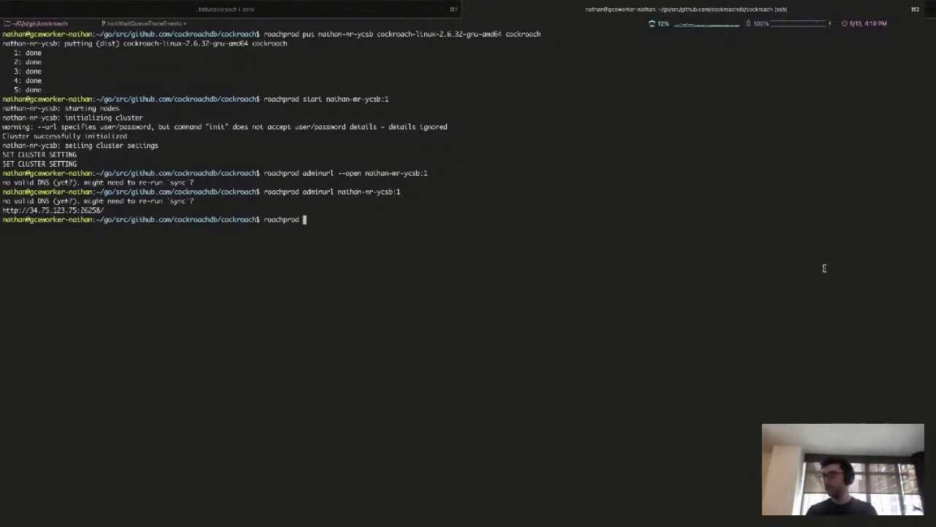
{"action": "type", "text": "run "}
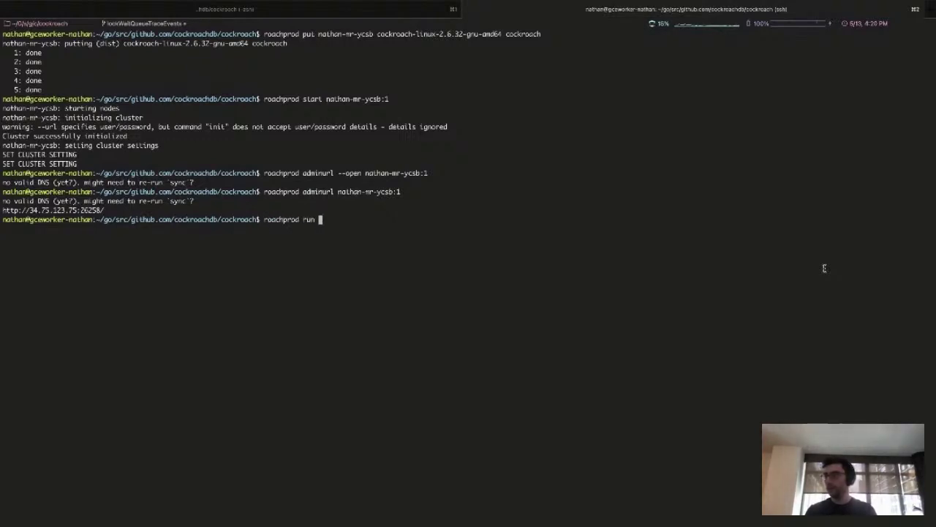
{"action": "type", "text": "nathan-mr-ycsb:1 --"}
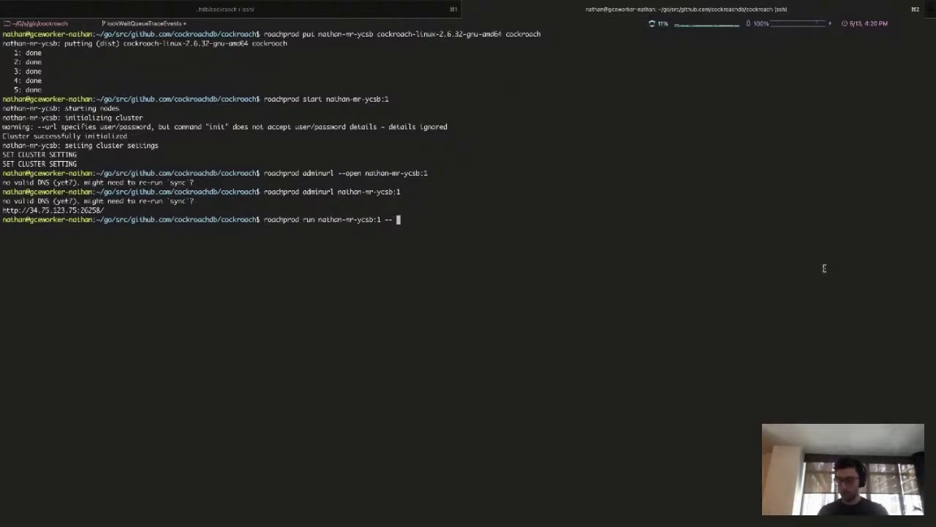
{"action": "key", "text": "Left"}
{"action": "key", "text": "Left"}
{"action": "key", "text": "Left"}
{"action": "key", "text": "Left"}
{"action": "key", "text": "BackSpace"}
{"action": "type", "text": "4"}
{"action": "key", "text": "End"}
{"action": "type", "text": "./cockroach"}
{"action": "key", "text": "alt+b"}
{"action": "type", "text": "'"}
{"action": "key", "text": "End"}
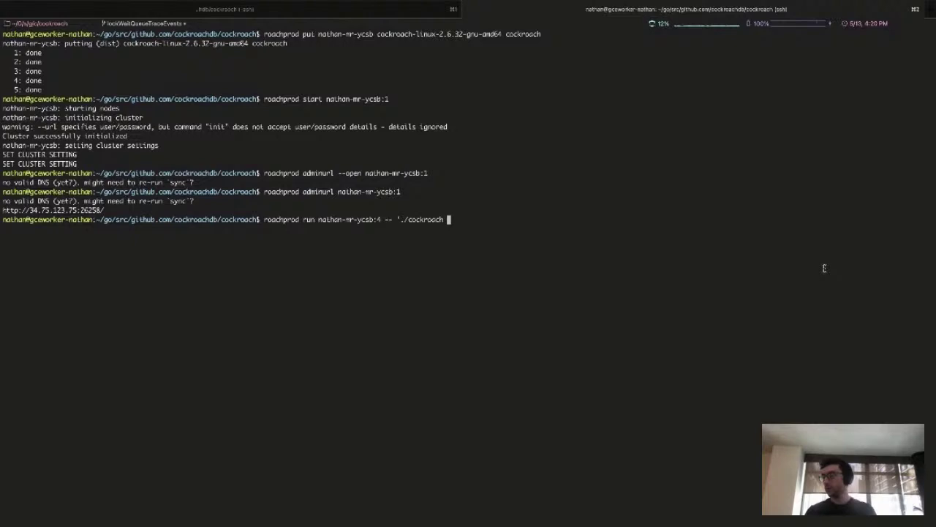
{"action": "type", "text": "workload"}
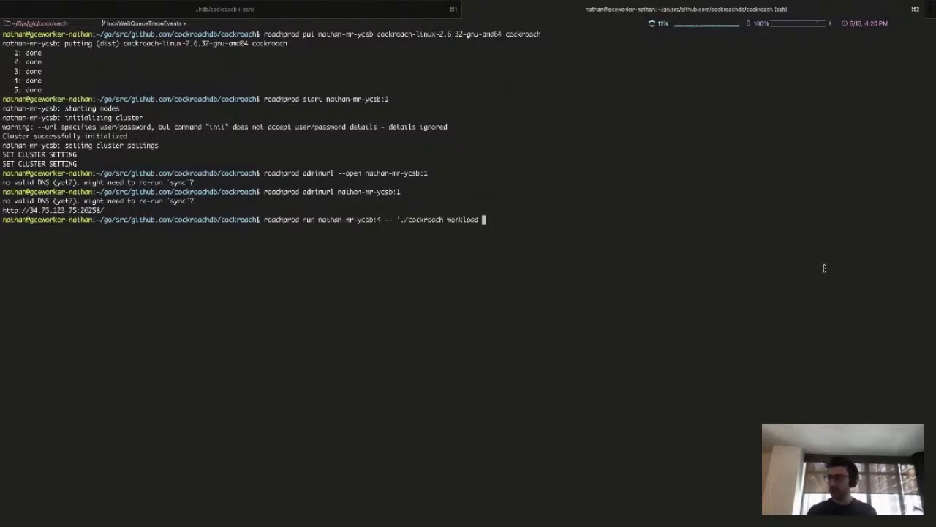
{"action": "type", "text": "ini"}
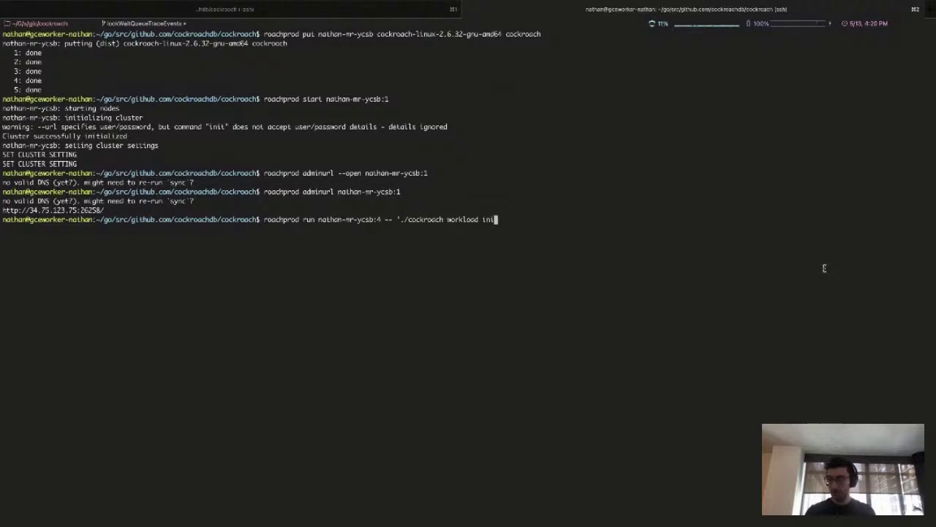
{"action": "type", "text": "t --help'"}
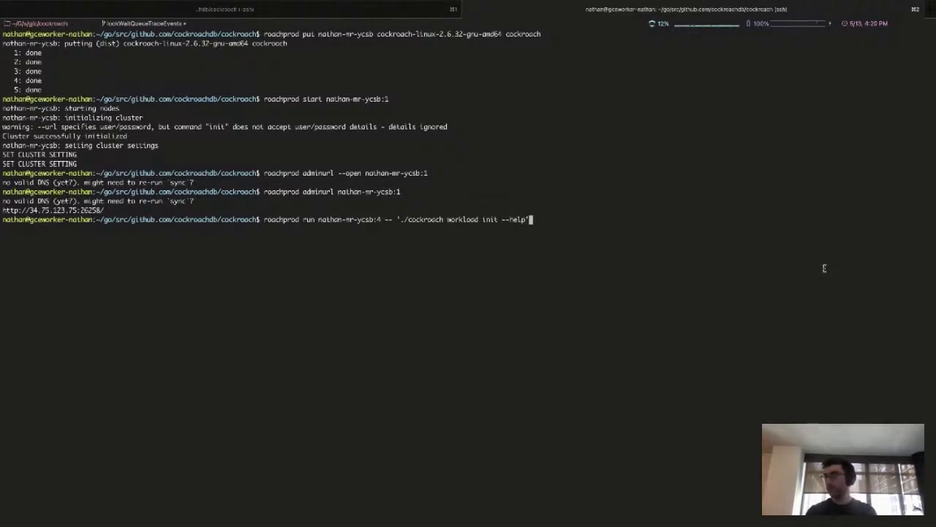
{"action": "key", "text": "ctrl+l"}
{"action": "key", "text": "Return"}
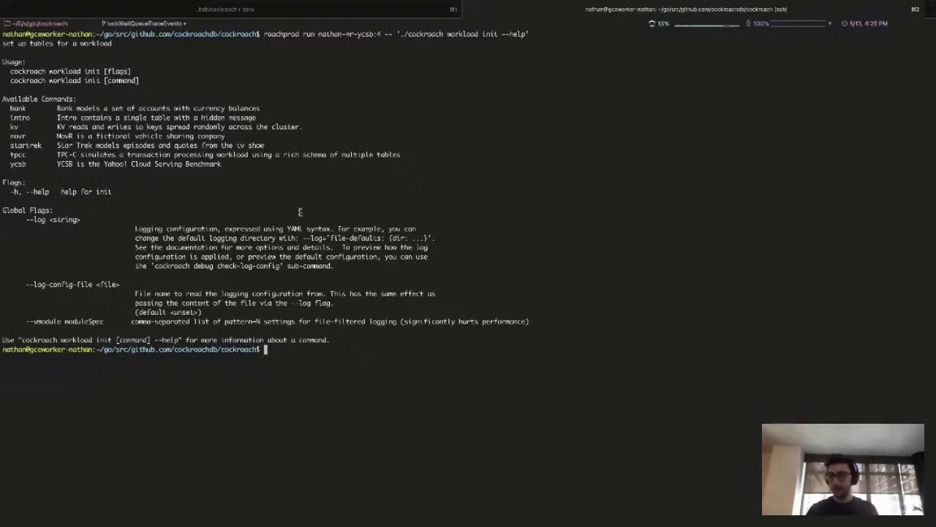
Rewrite the previous command as './cockroach workload init ycsb {pgurl:1}' for node 4 without running it, and clear the screen.
{"action": "key", "text": "Up"}
{"action": "key", "text": "BackSpace"}
{"action": "key", "text": "BackSpace"}
{"action": "key", "text": "BackSpace"}
{"action": "key", "text": "BackSpace"}
{"action": "key", "text": "BackSpace"}
{"action": "key", "text": "BackSpace"}
{"action": "key", "text": "BackSpace"}
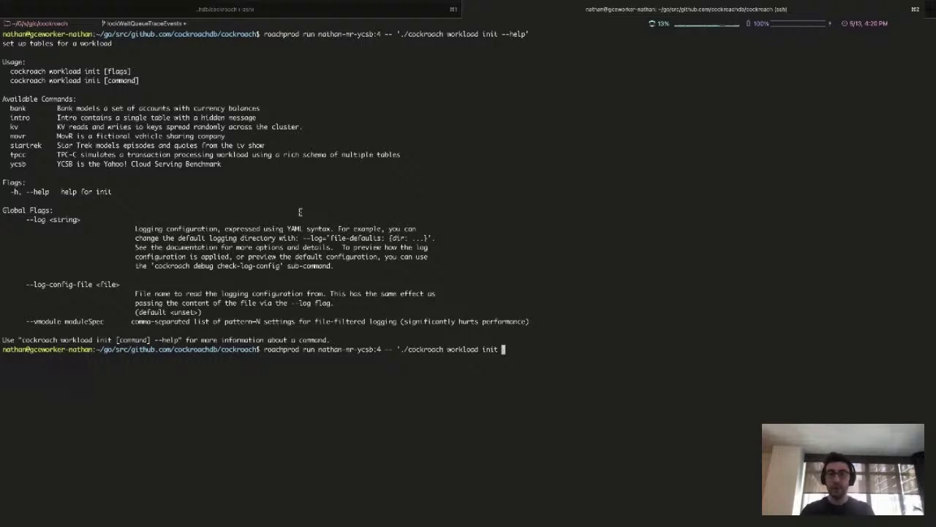
{"action": "type", "text": "ycsb"}
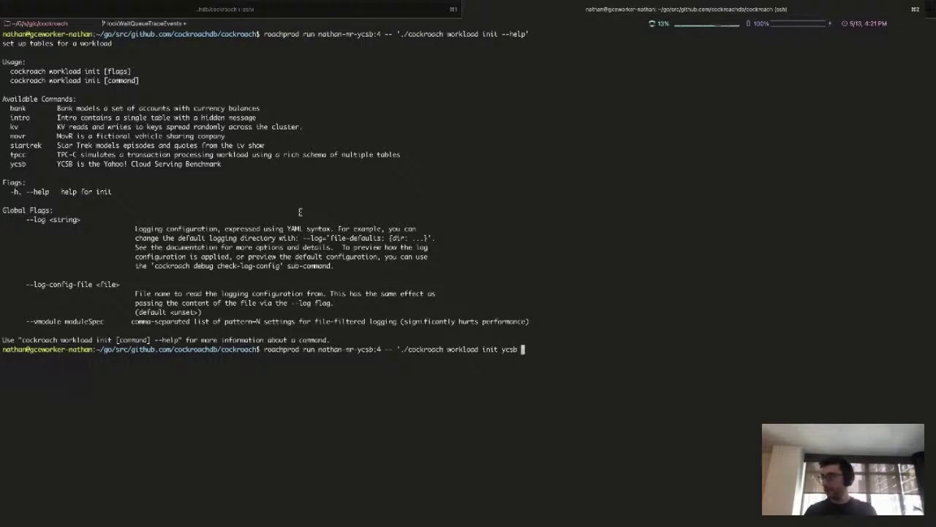
{"action": "type", "text": " {pgurl"}
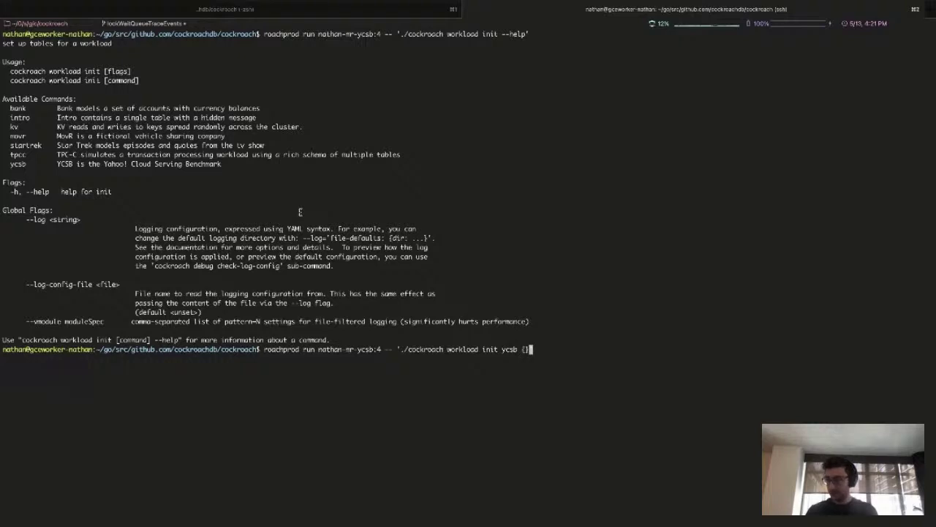
{"action": "type", "text": ":1"}
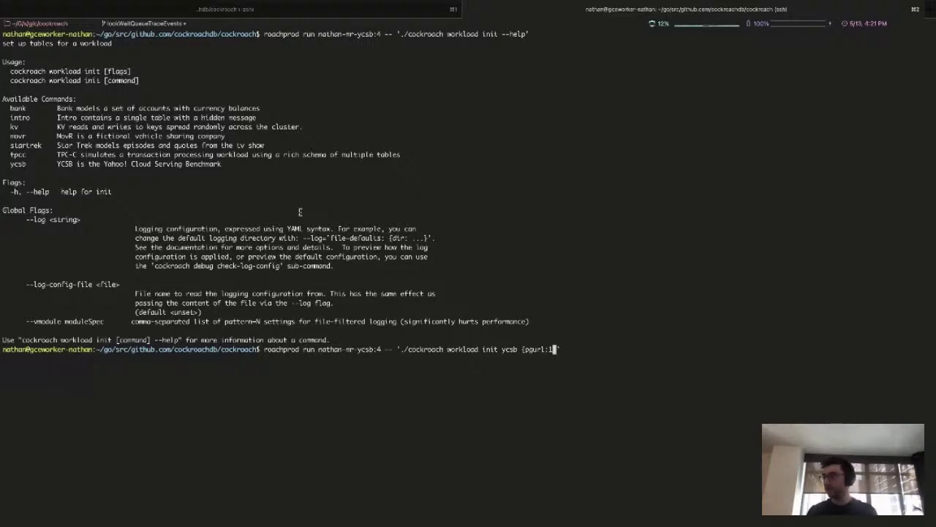
{"action": "key", "text": "ctrl+l"}
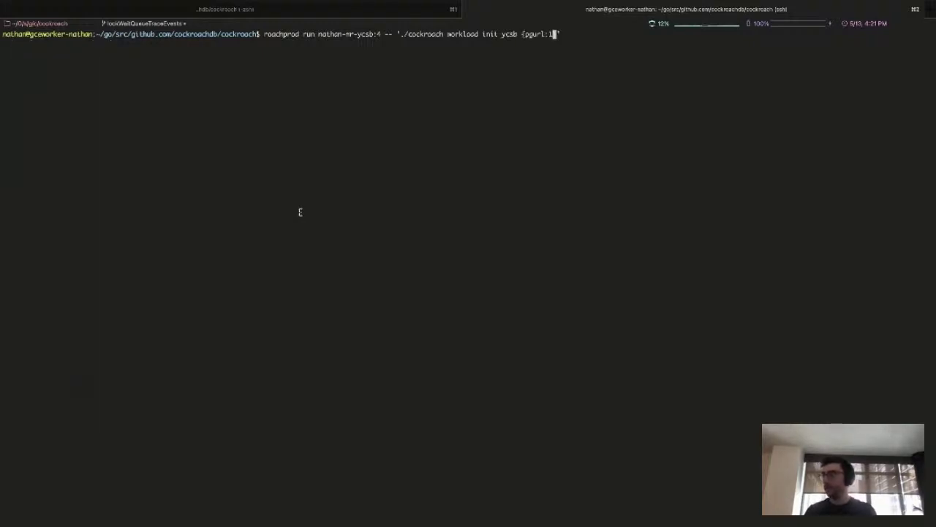
Switch to the browser and look through the existing databases and tables on the Databases page.
{"action": "key", "text": "ctrl+Left"}
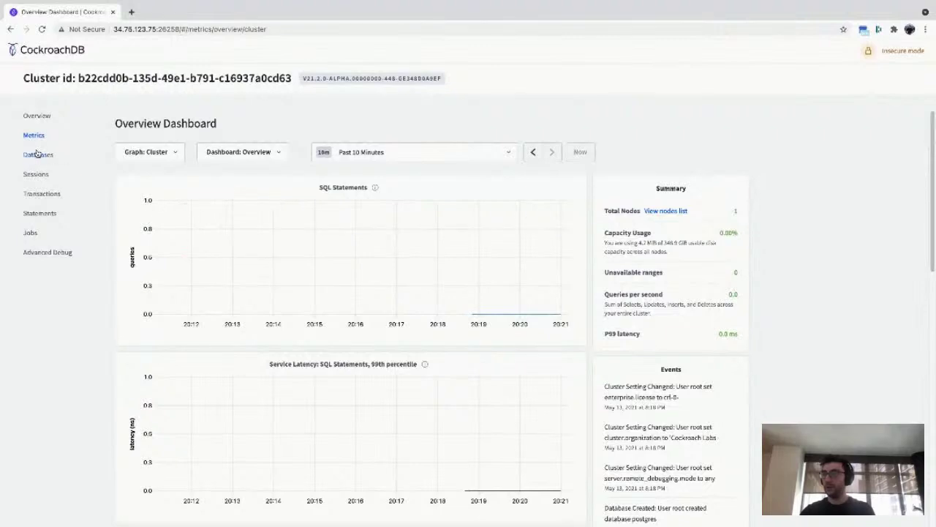
{"action": "left_click", "coordinate": [37, 154]}
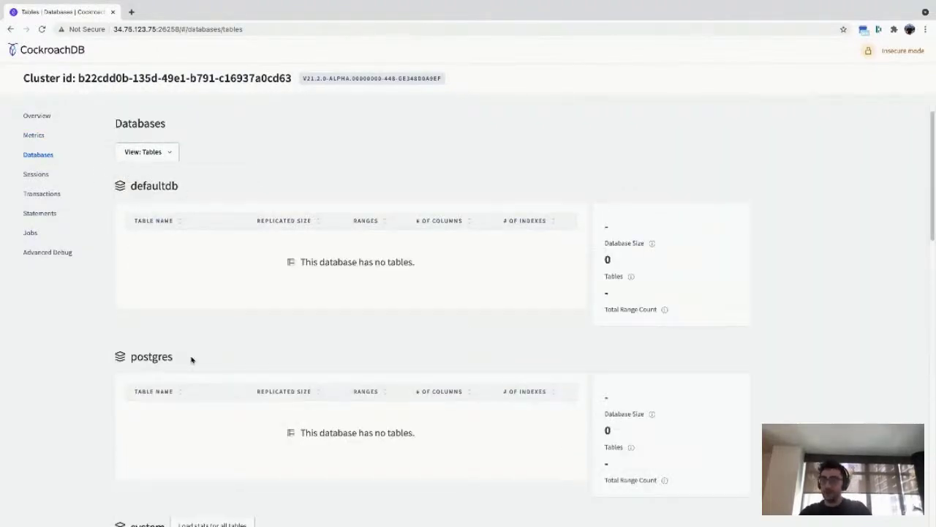
{"action": "scroll", "coordinate": [195, 349], "scroll_direction": "down", "scroll_amount": 20}
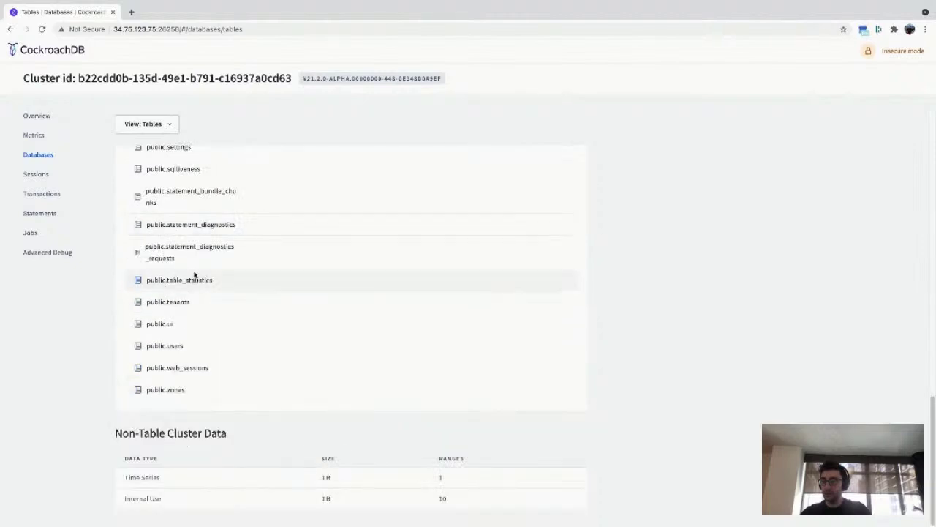
{"action": "scroll", "coordinate": [234, 322], "scroll_direction": "up", "scroll_amount": 20}
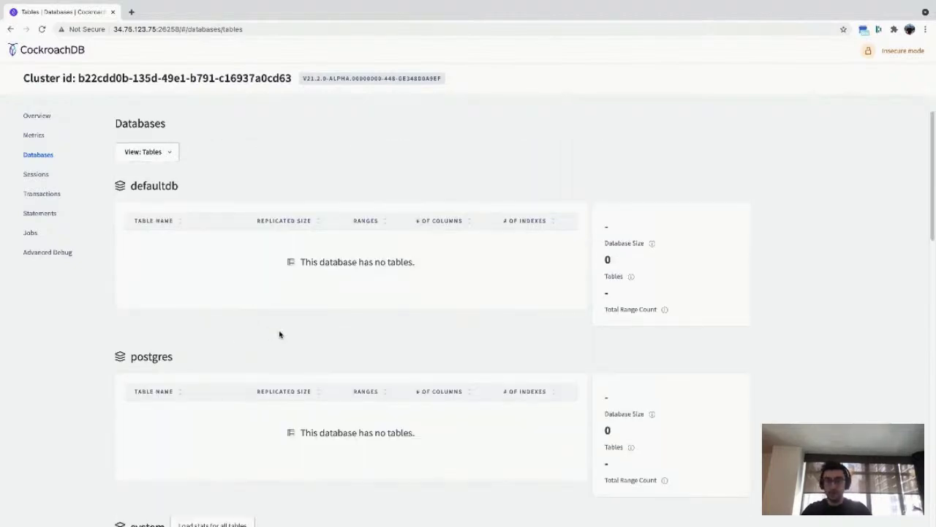
Run the prepared ycsb init command in the terminal, and reload the Databases page in the browser.
{"action": "key", "text": "ctrl+Right"}
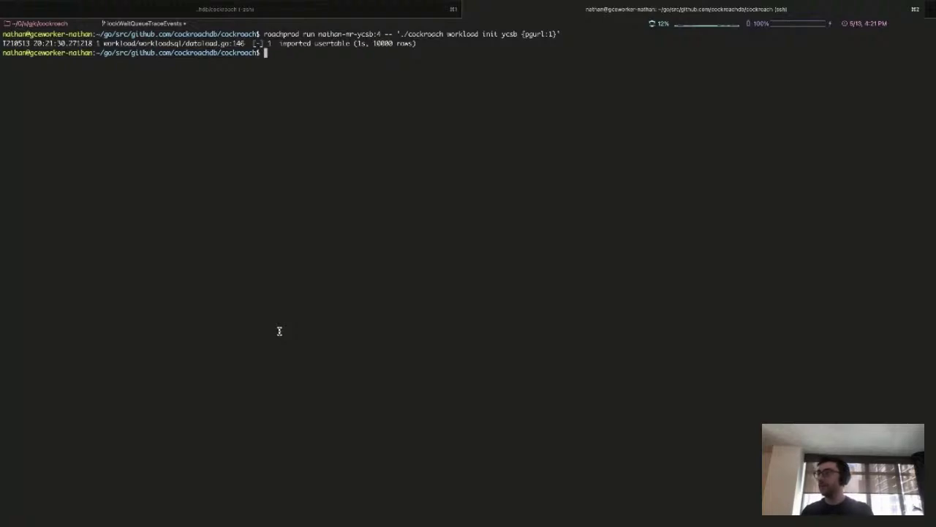
{"action": "key", "text": "ctrl+Right"}
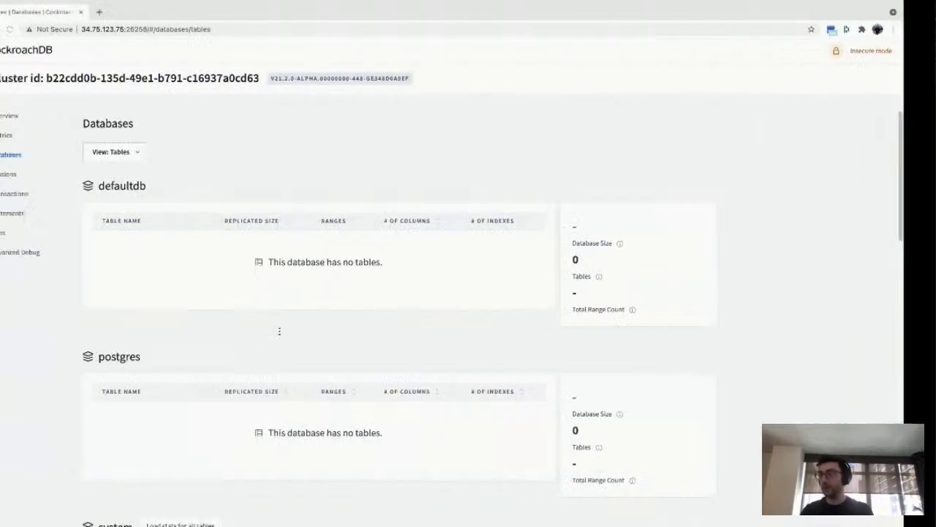
{"action": "key", "text": "super+r"}
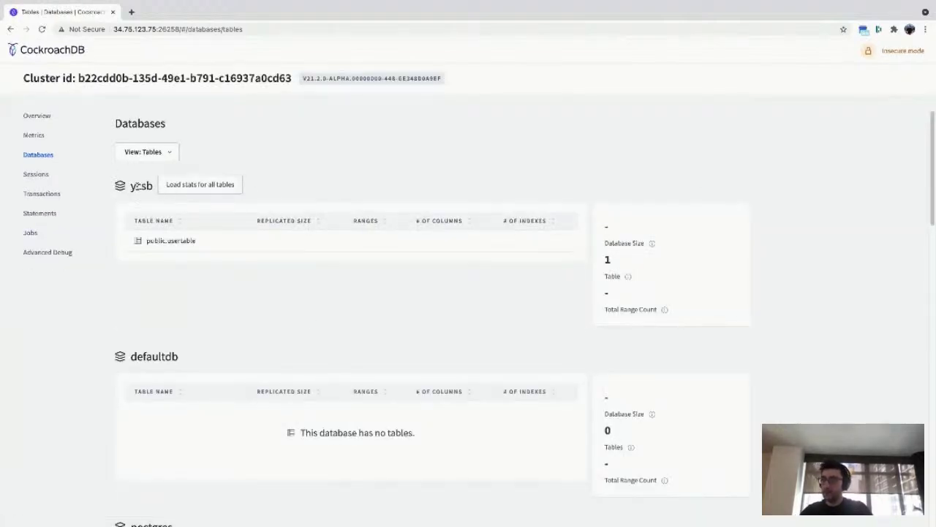
Open the ycsb database's public.usertable, examine its column families in the schema, and open the Metrics overview dashboard.
{"action": "left_click", "coordinate": [186, 242]}
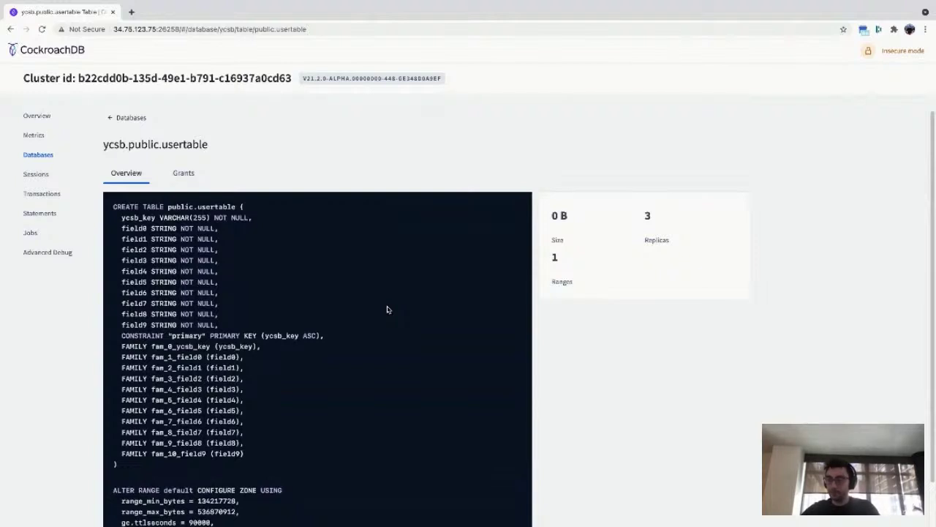
{"action": "double_click", "coordinate": [140, 348]}
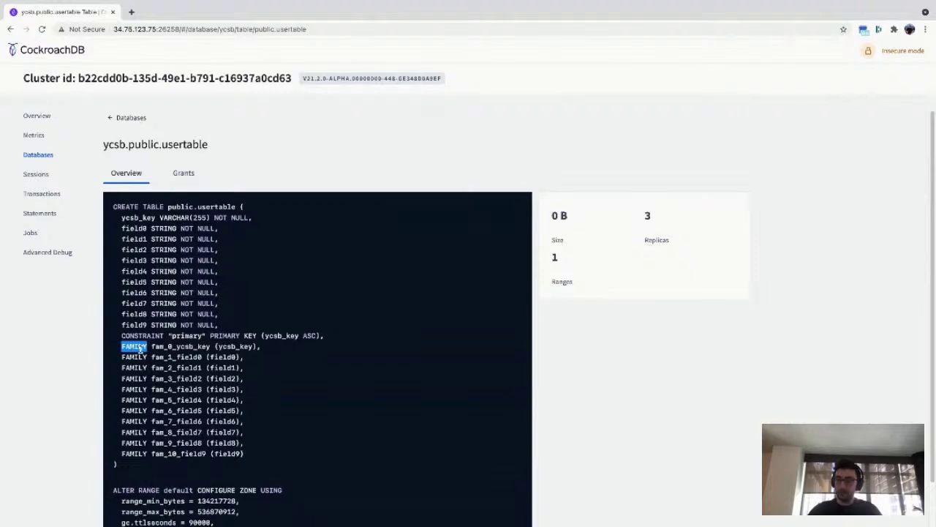
{"action": "left_click", "coordinate": [277, 392]}
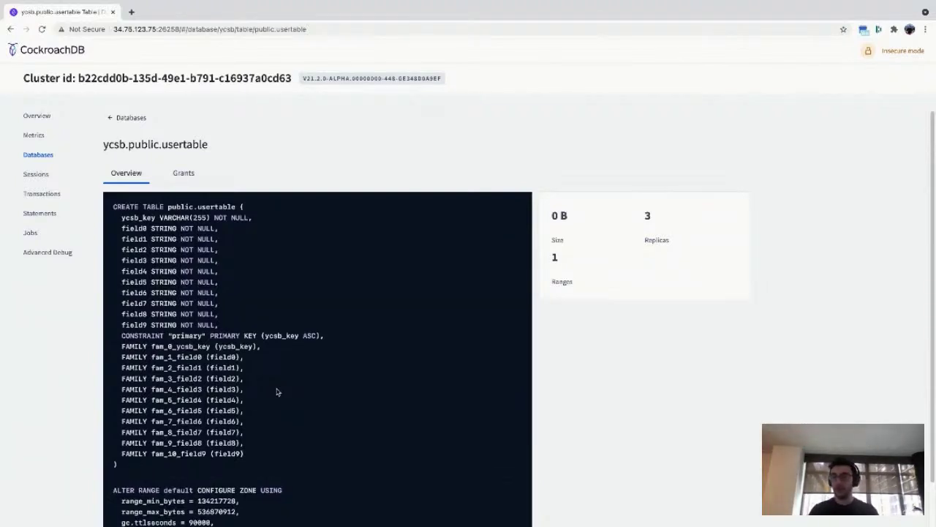
{"action": "triple_click", "coordinate": [132, 356]}
{"action": "left_click", "coordinate": [303, 394]}
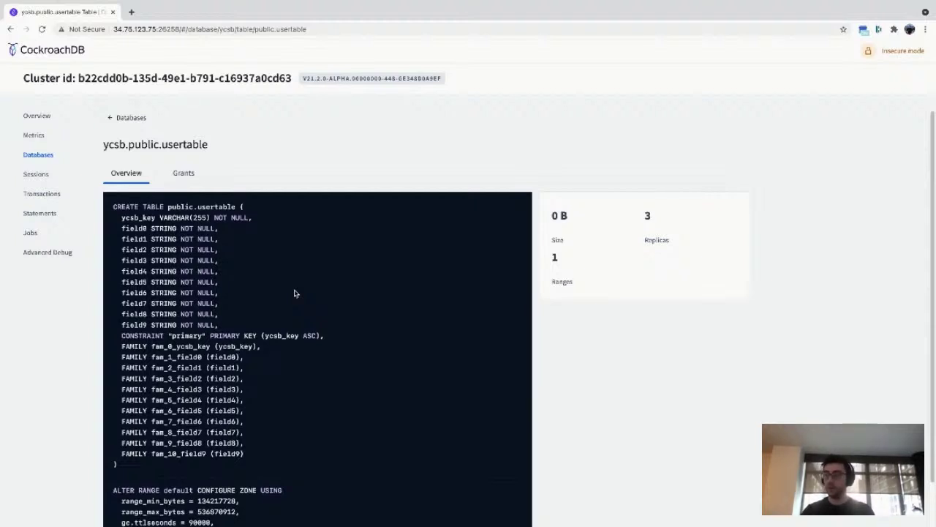
{"action": "double_click", "coordinate": [136, 346]}
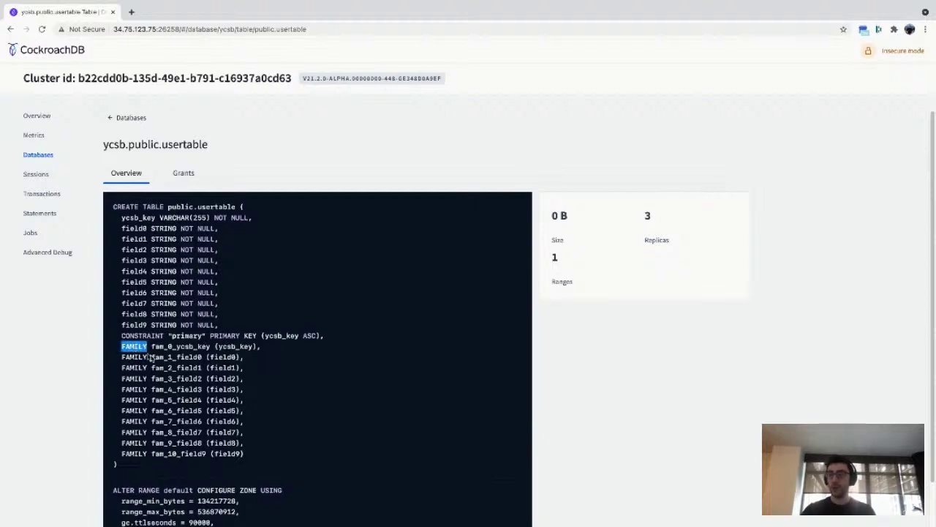
{"action": "double_click", "coordinate": [156, 358]}
{"action": "double_click", "coordinate": [134, 357]}
{"action": "left_click", "coordinate": [318, 449]}
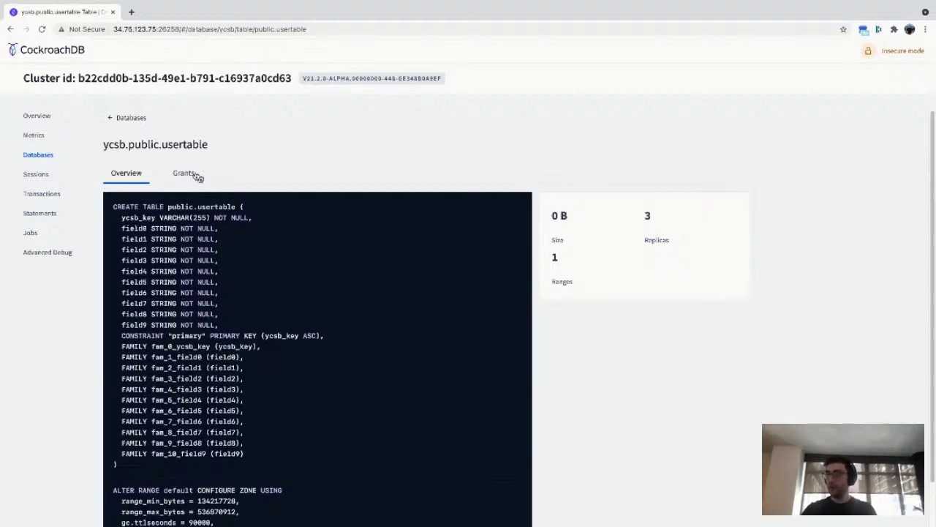
{"action": "left_click", "coordinate": [34, 137]}
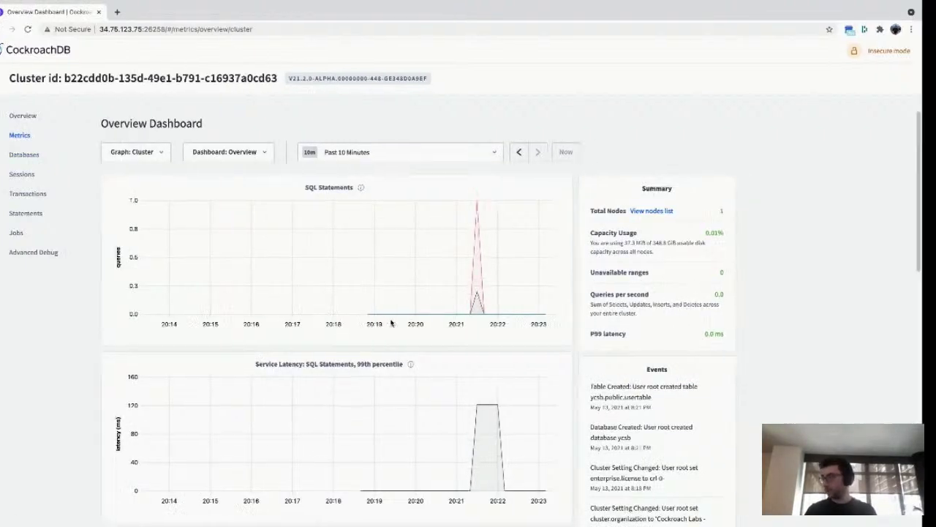
Switch to the terminal, recall the ycsb init command, and change its workload subcommand from 'init' to 'run'.
{"action": "key", "text": "alt+Tab"}
{"action": "key", "text": "Up"}
{"action": "key", "text": "alt+b"}
{"action": "key", "text": "alt+b"}
{"action": "key", "text": "alt+b"}
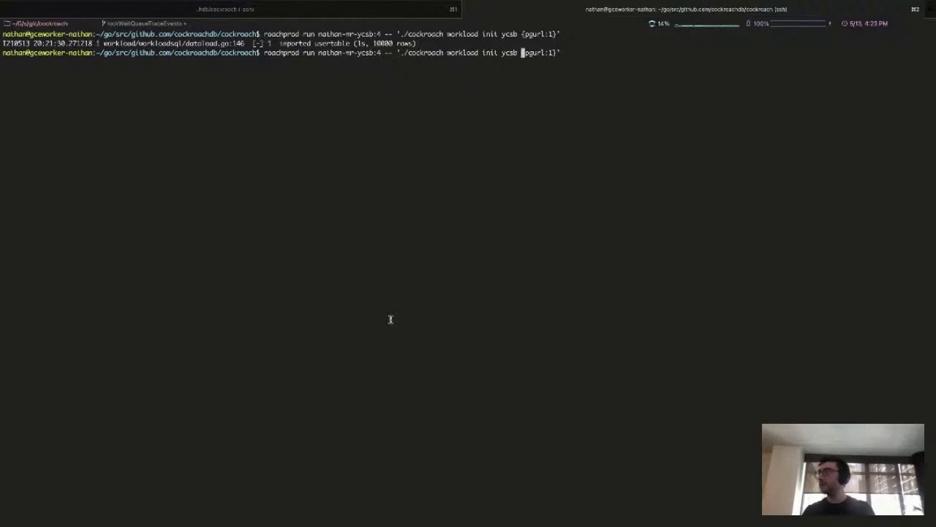
{"action": "key", "text": "BackSpace"}
{"action": "key", "text": "BackSpace"}
{"action": "key", "text": "BackSpace"}
{"action": "key", "text": "BackSpace"}
{"action": "key", "text": "BackSpace"}
{"action": "type", "text": "run"}
Replace the {pgurl:1} argument with --help, run the command, and look through the ycsb flags it lists.
{"action": "key", "text": "Right"}
{"action": "key", "text": "Right"}
{"action": "key", "text": "Right"}
{"action": "key", "text": "Right"}
{"action": "key", "text": "Right"}
{"action": "type", "text": "--hepl"}
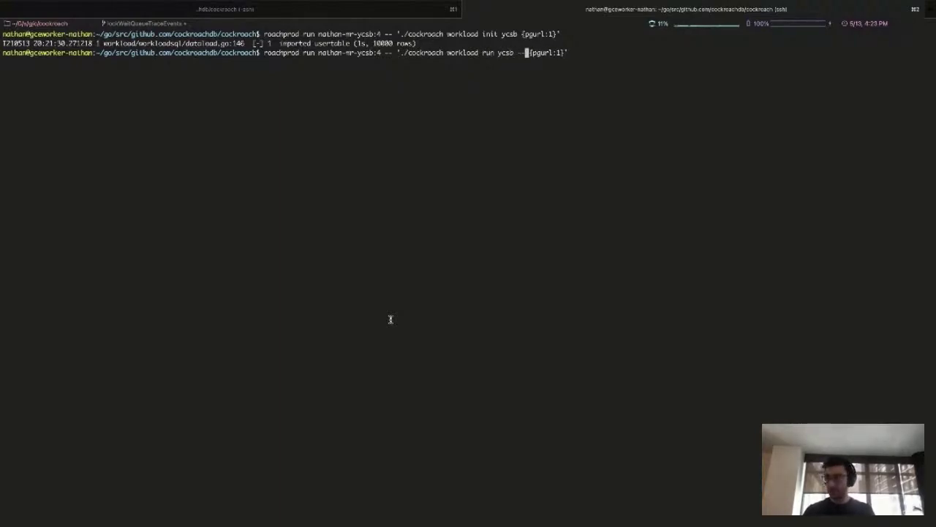
{"action": "key", "text": "BackSpace"}
{"action": "key", "text": "BackSpace"}
{"action": "type", "text": "lp"}
{"action": "key", "text": "Delete"}
{"action": "key", "text": "Delete"}
{"action": "key", "text": "Delete"}
{"action": "key", "text": "Delete"}
{"action": "key", "text": "Delete"}
{"action": "key", "text": "Delete"}
{"action": "key", "text": "Delete"}
{"action": "key", "text": "Delete"}
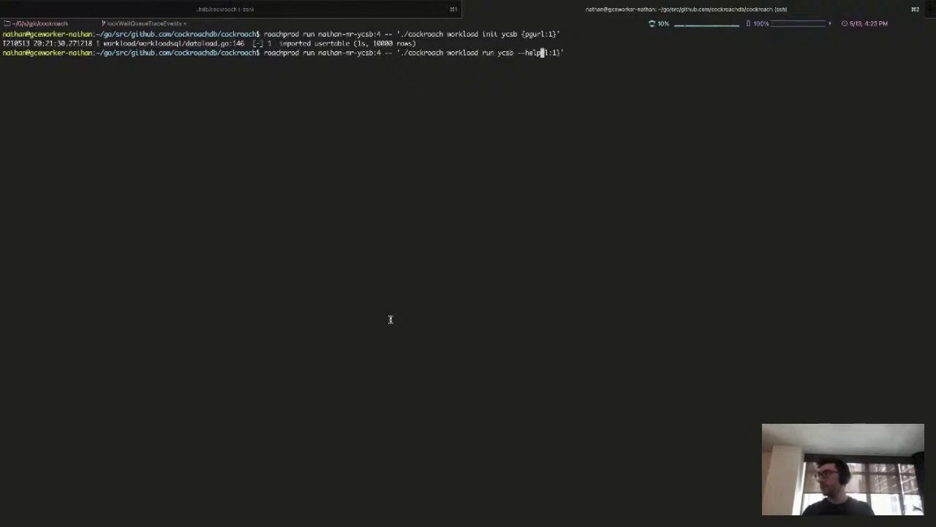
{"action": "key", "text": "Delete"}
{"action": "key", "text": "Return"}
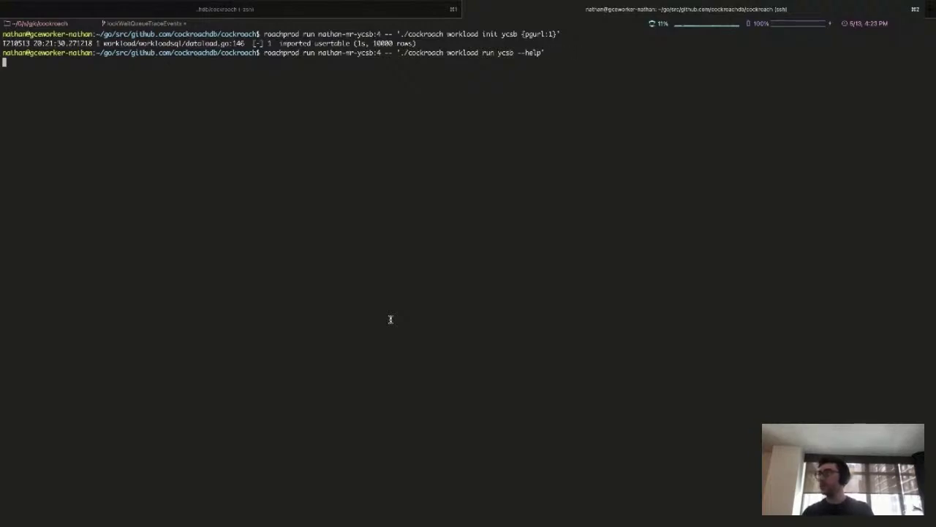
{"action": "scroll", "coordinate": [473, 384], "scroll_direction": "up", "scroll_amount": 2}
{"action": "scroll", "coordinate": [473, 384], "scroll_direction": "up", "scroll_amount": 1}
{"action": "scroll", "coordinate": [474, 384], "scroll_direction": "down", "scroll_amount": 3}
Recall the ycsb run command and replace --help with '--workload=A --concurrency=16'.
{"action": "key", "text": "Up"}
{"action": "key", "text": "BackSpace"}
{"action": "key", "text": "BackSpace"}
{"action": "key", "text": "BackSpace"}
{"action": "key", "text": "BackSpace"}
{"action": "type", "text": "wo"}
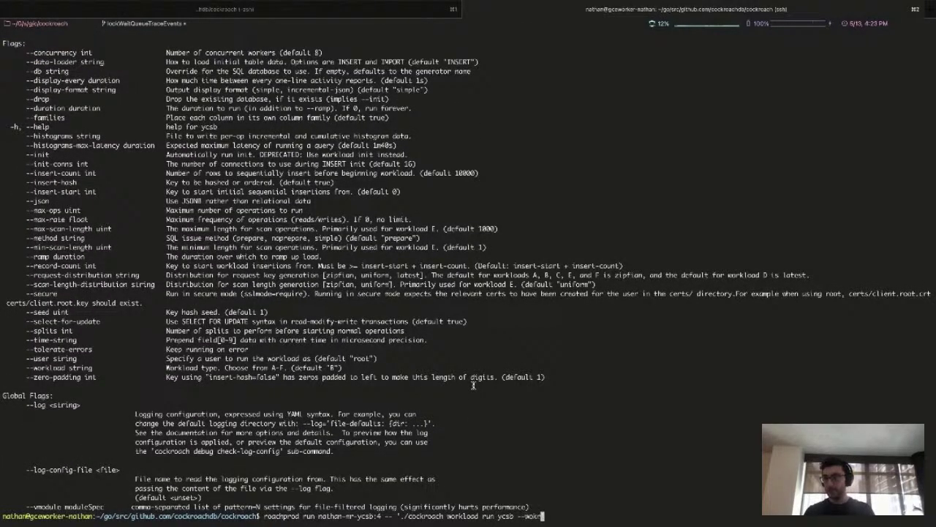
{"action": "type", "text": "rkload=A"}
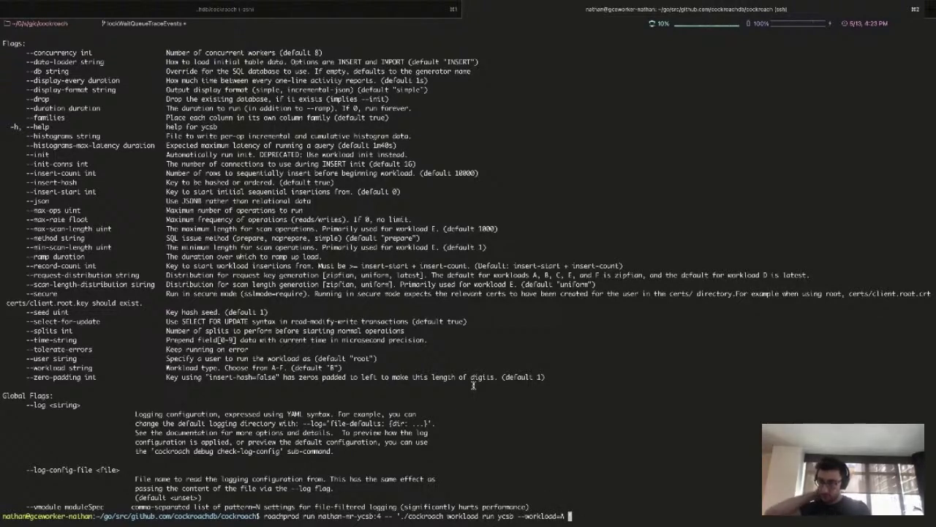
{"action": "type", "text": "--concurrency="}
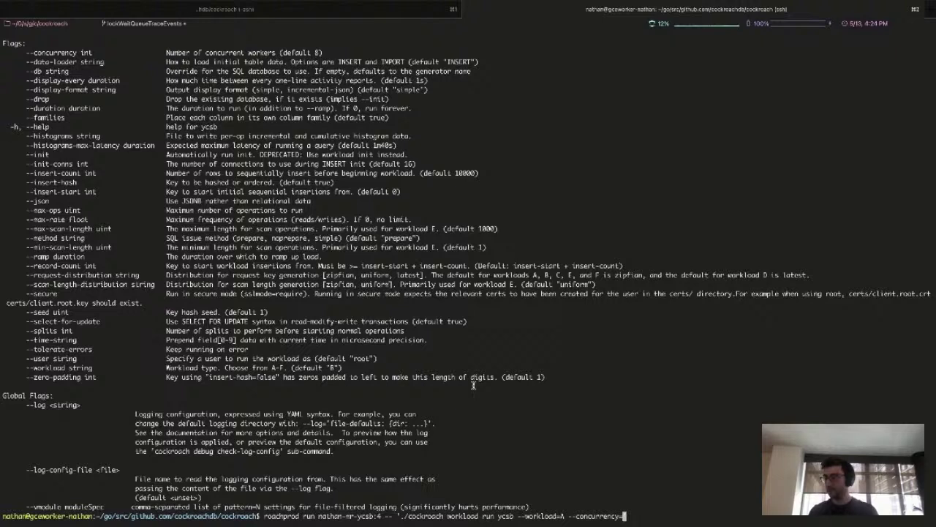
{"action": "type", "text": "16"}
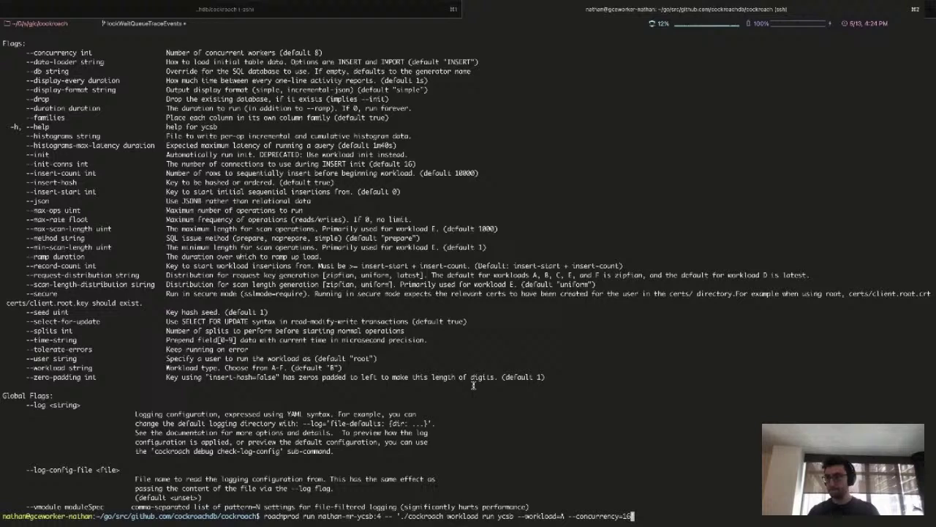
Add '--duration=30s {pgurl:1}' to the command, clear the screen, and run the YCSB workload on node 4.
{"action": "type", "text": "--"}
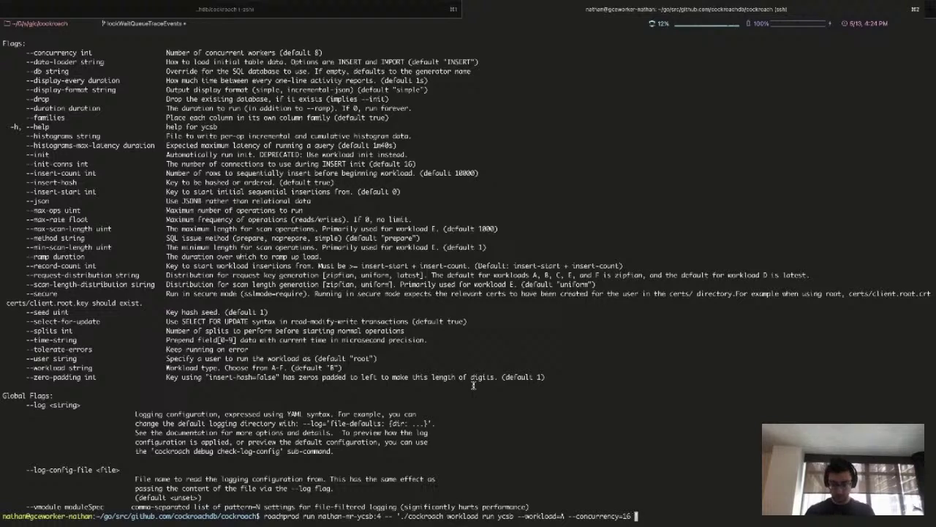
{"action": "type", "text": "duration="}
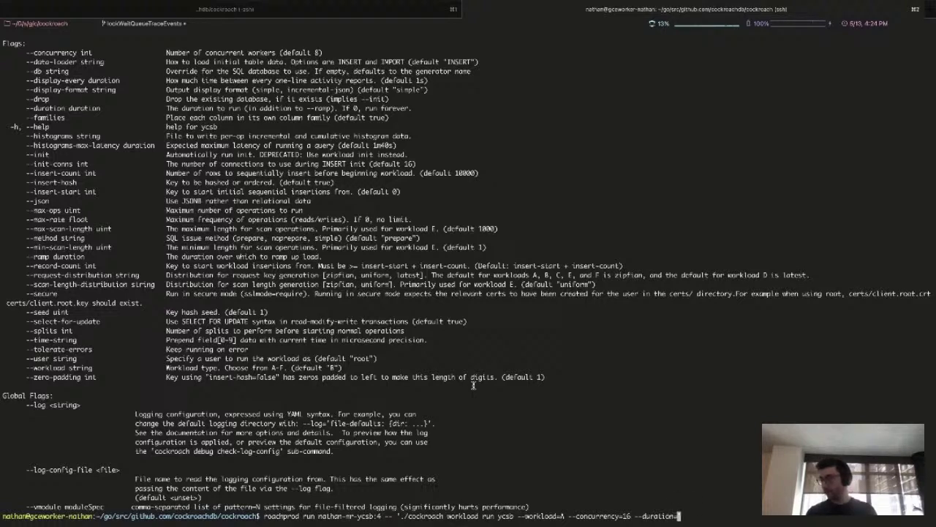
{"action": "key", "text": "ctrl+l"}
{"action": "type", "text": "30s"}
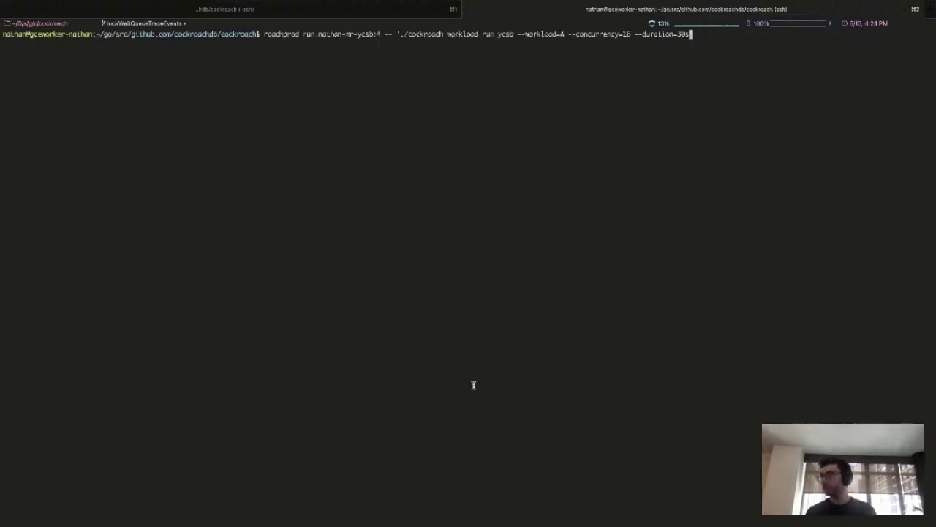
{"action": "type", "text": " {p"}
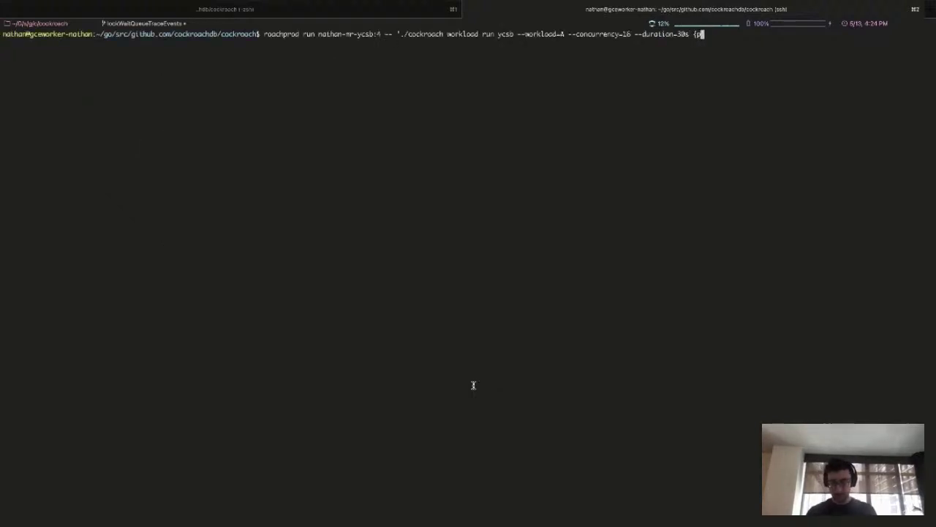
{"action": "type", "text": "gurl:1}"}
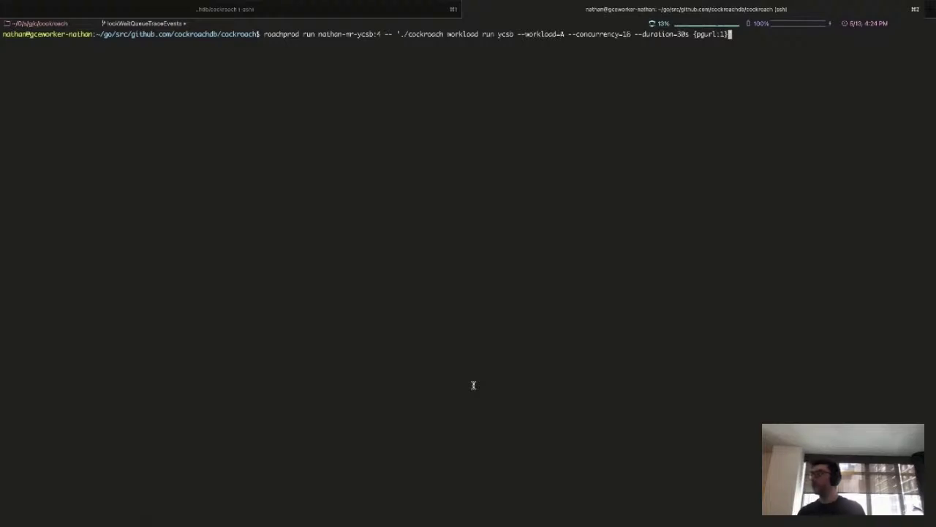
{"action": "type", "text": "'"}
{"action": "key", "text": "Return"}
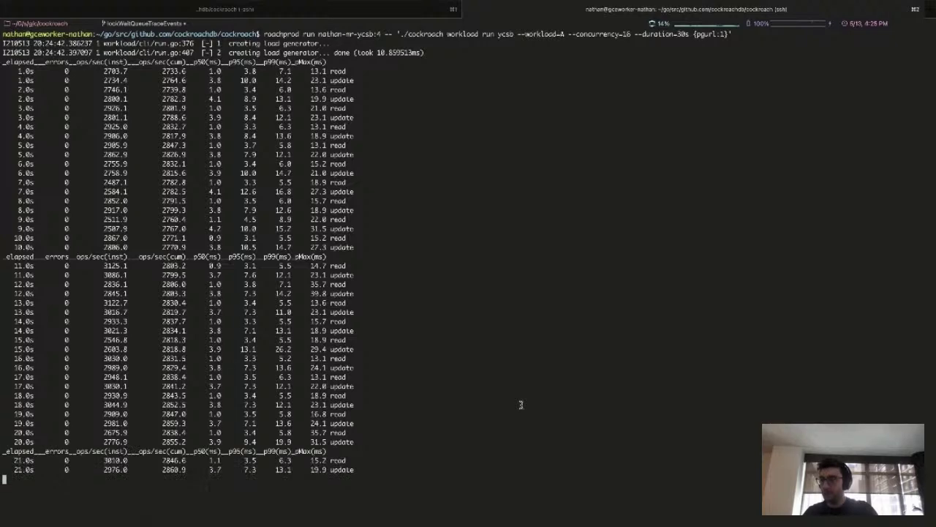
Check the queries per second in the browser's metrics summary, and examine the p50 and p99 read and update latencies in the terminal.
{"action": "key", "text": "super+Tab"}
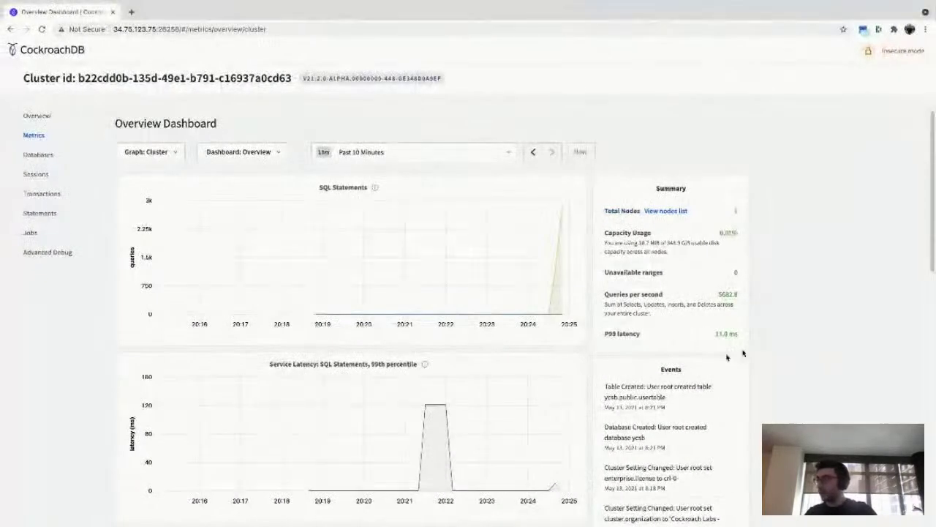
{"action": "left_click_drag", "start_coordinate": [737, 295], "coordinate": [718, 295]}
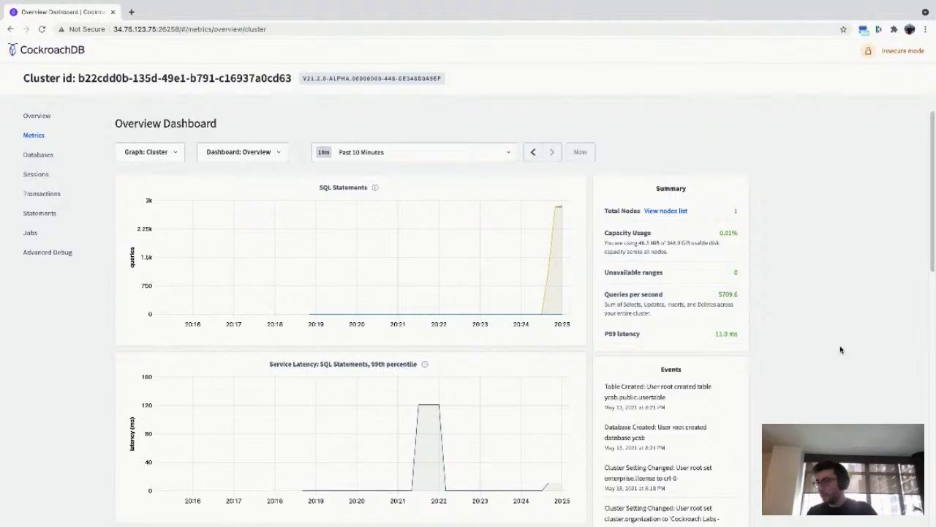
{"action": "key", "text": "super+Tab"}
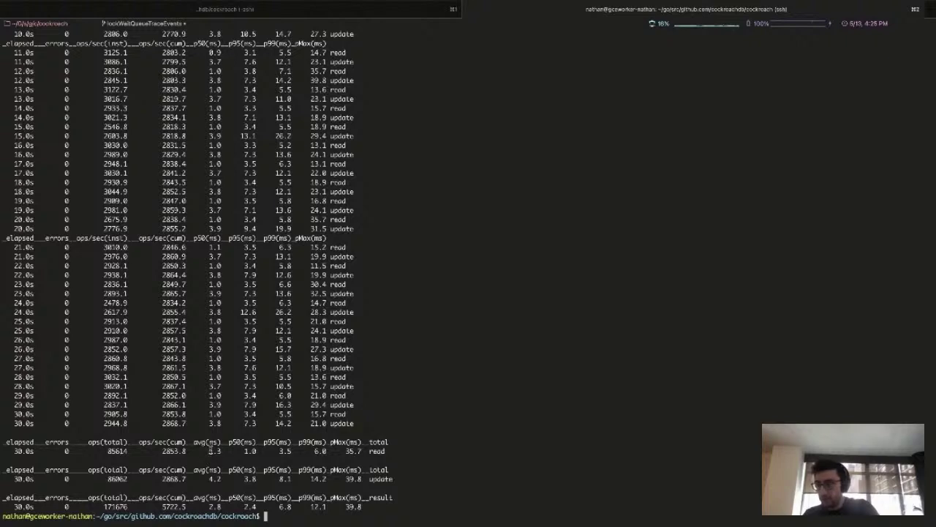
{"action": "left_click_drag", "start_coordinate": [246, 451], "coordinate": [256, 451]}
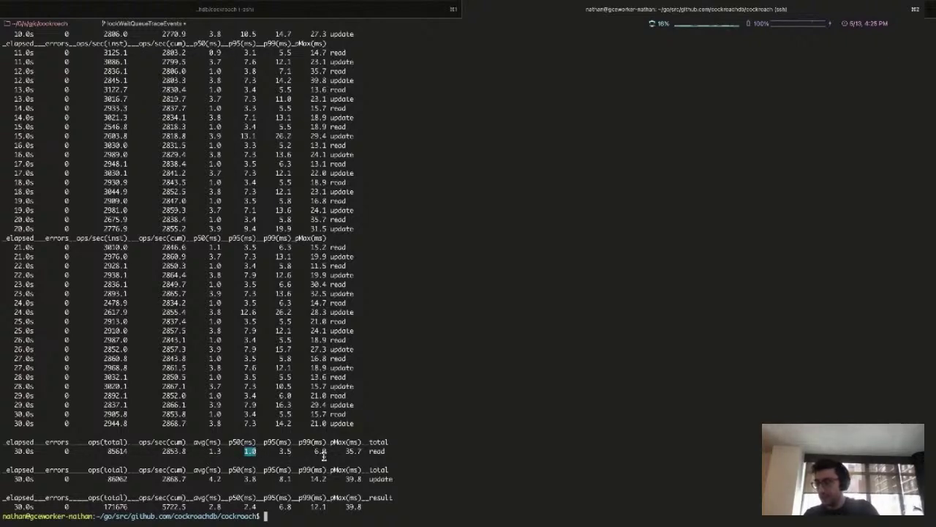
{"action": "left_click_drag", "start_coordinate": [314, 451], "coordinate": [327, 451]}
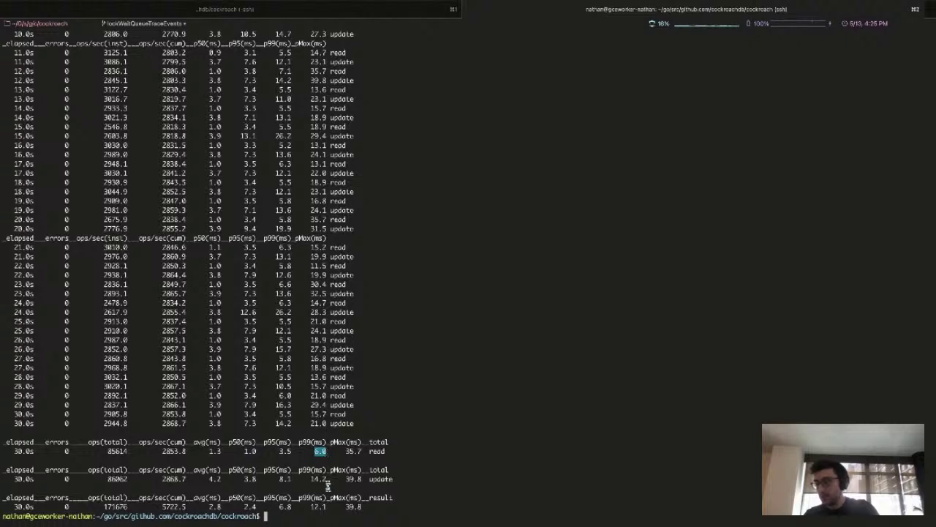
{"action": "left_click_drag", "start_coordinate": [243, 479], "coordinate": [256, 479]}
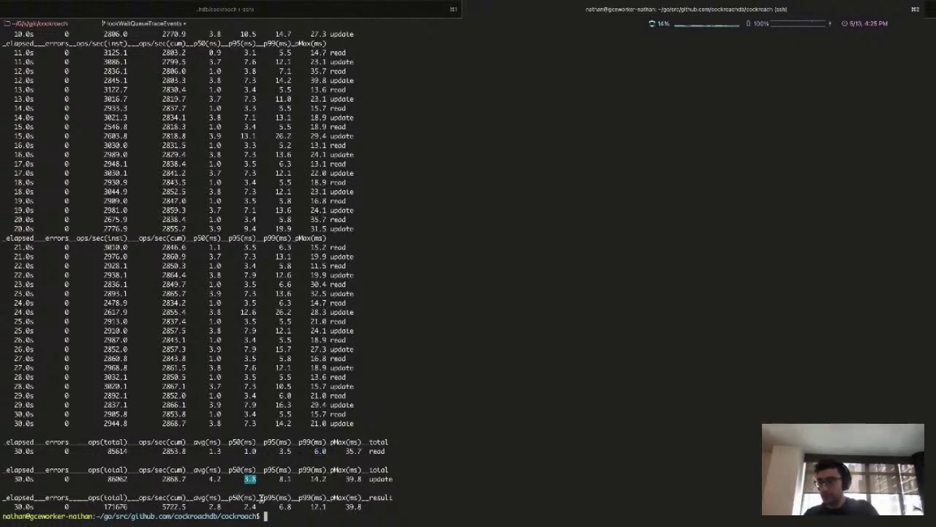
{"action": "left_click", "coordinate": [310, 481]}
{"action": "left_click_drag", "start_coordinate": [310, 481], "coordinate": [325, 481]}
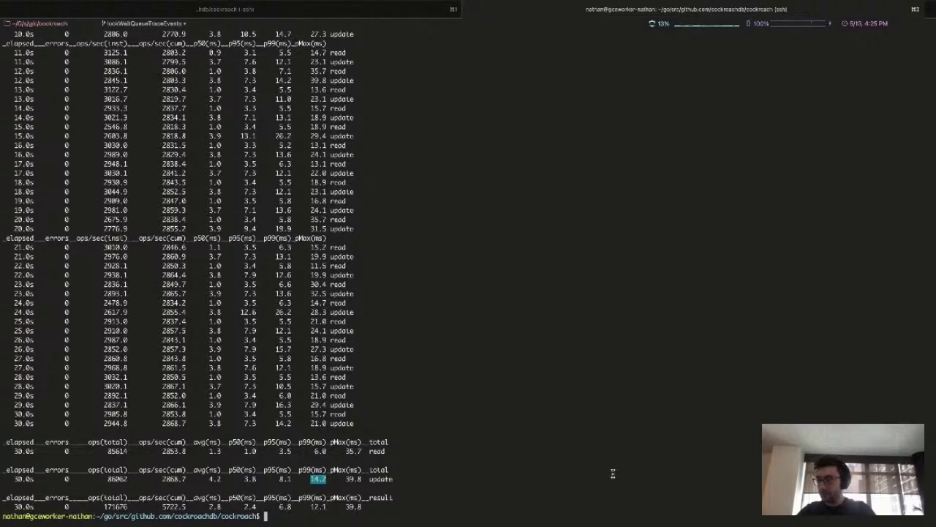
{"action": "left_click_drag", "start_coordinate": [244, 478], "coordinate": [265, 485]}
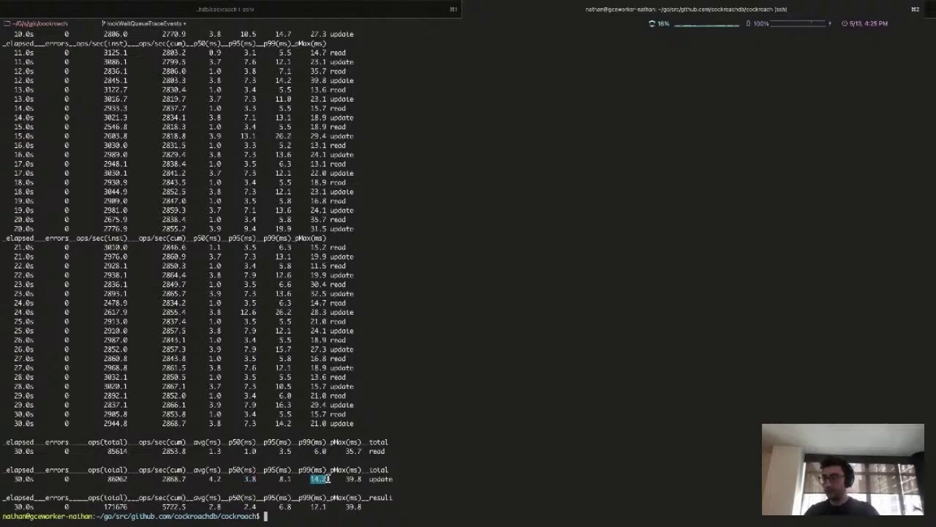
Switch to the browser, filter the Statements page to the ycsb app, and look through the listed statements.
{"action": "key", "text": "ctrl+Left"}
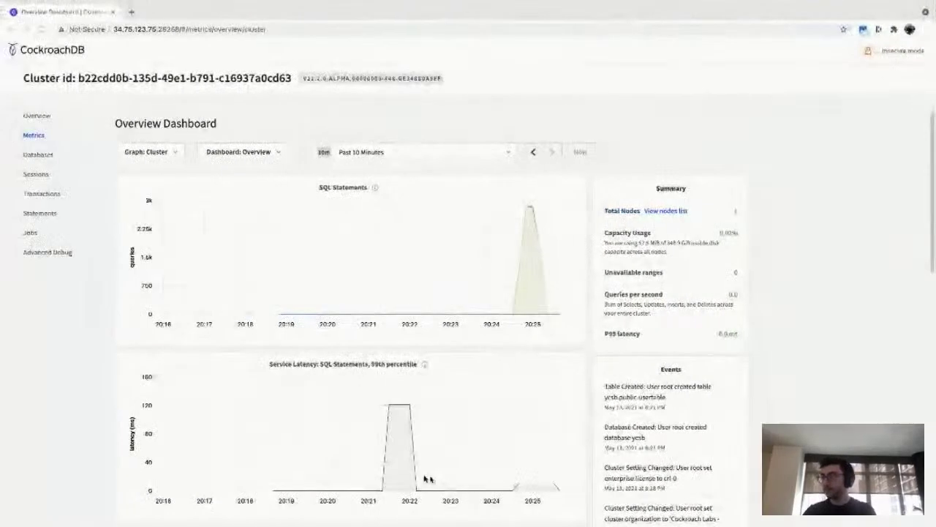
{"action": "mouse_move", "coordinate": [522, 271]}
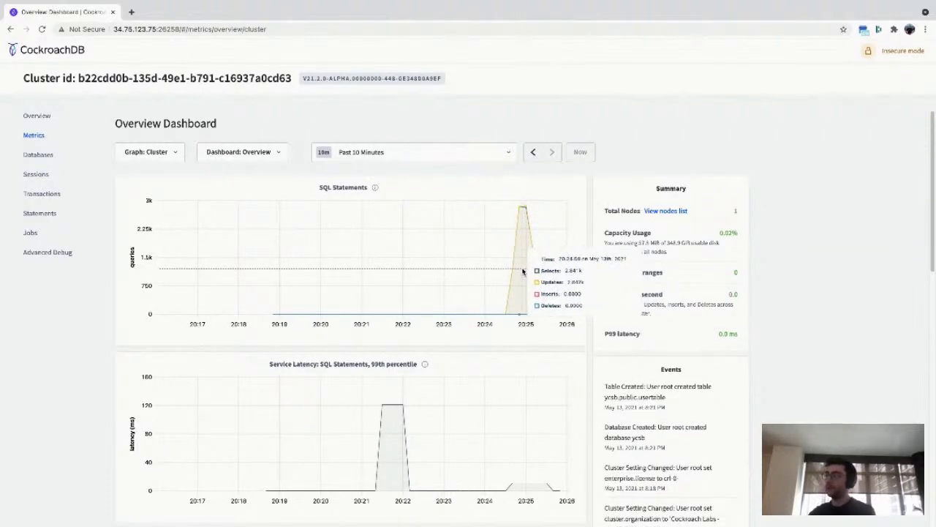
{"action": "left_click", "coordinate": [37, 213]}
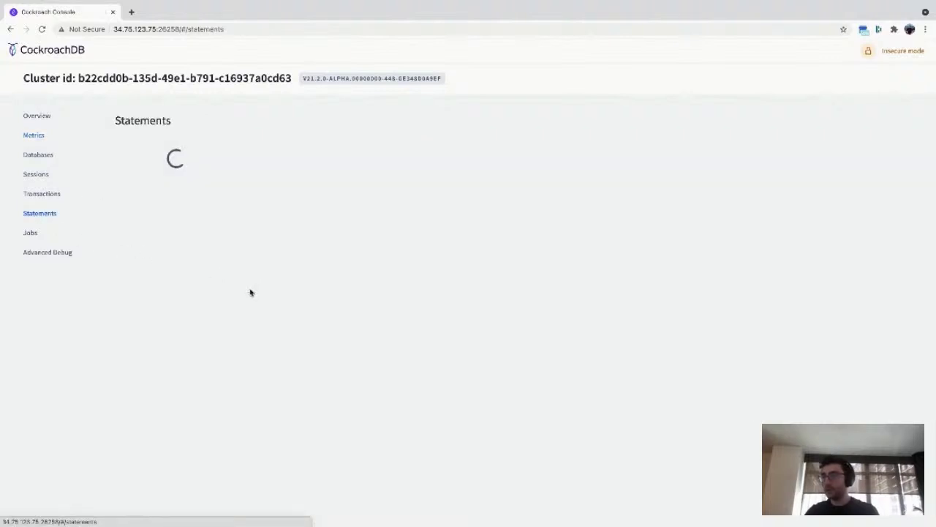
{"action": "left_click", "coordinate": [282, 146]}
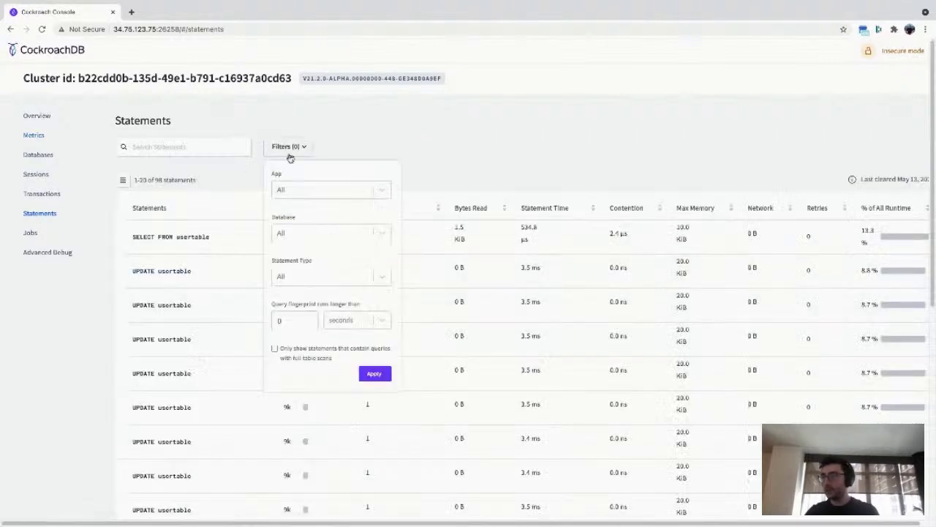
{"action": "left_click", "coordinate": [375, 190]}
{"action": "left_click", "coordinate": [297, 253]}
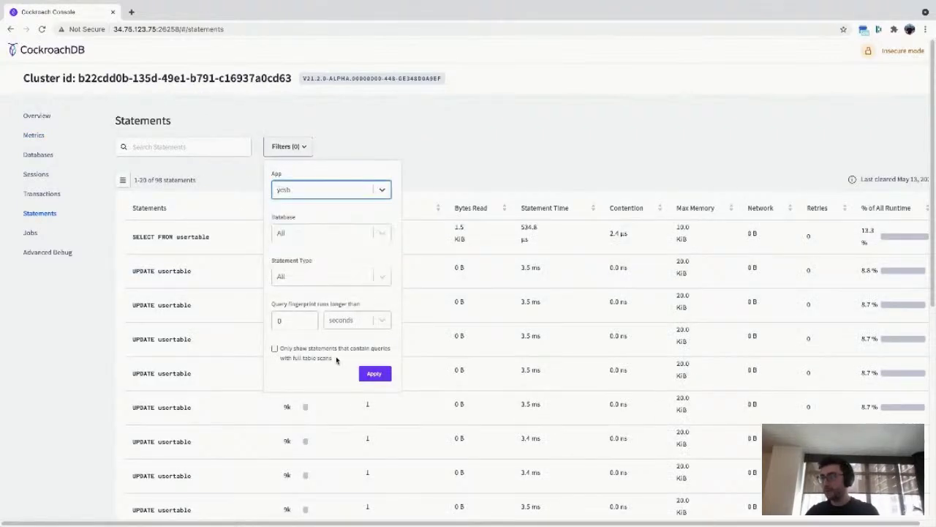
{"action": "left_click", "coordinate": [375, 372]}
{"action": "scroll", "coordinate": [260, 370], "scroll_direction": "down", "scroll_amount": 4}
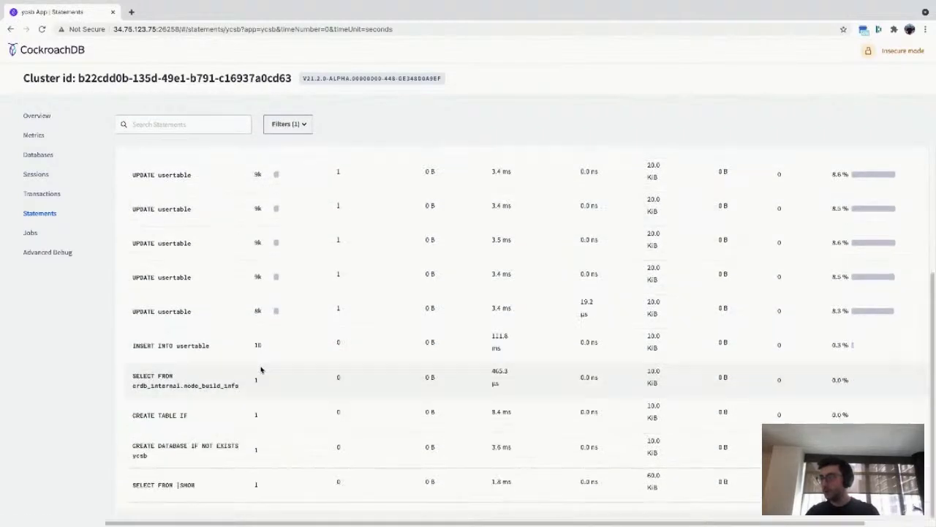
Open the SELECT FROM usertable statement in a separate tab, inspect its overview and logical plan, and close the tab.
{"action": "scroll", "coordinate": [260, 370], "scroll_direction": "up", "scroll_amount": 5}
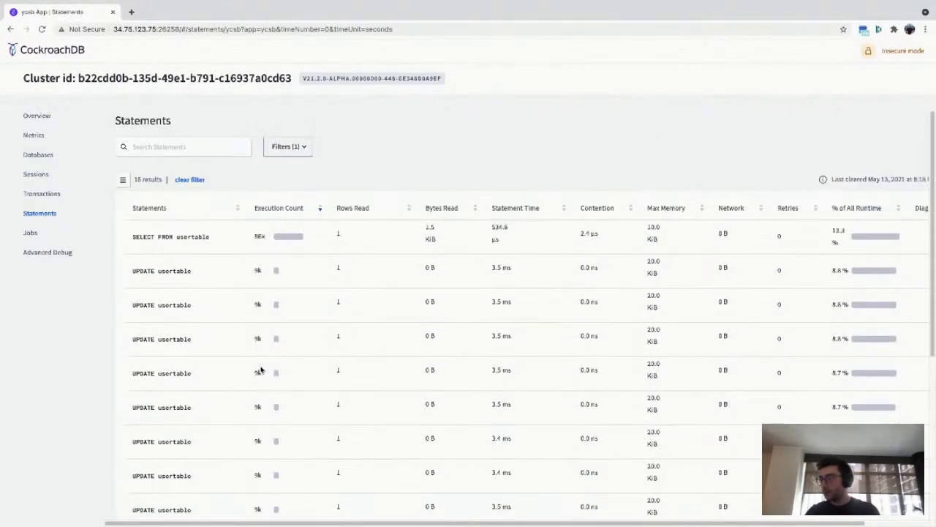
{"action": "middle_click", "coordinate": [183, 239]}
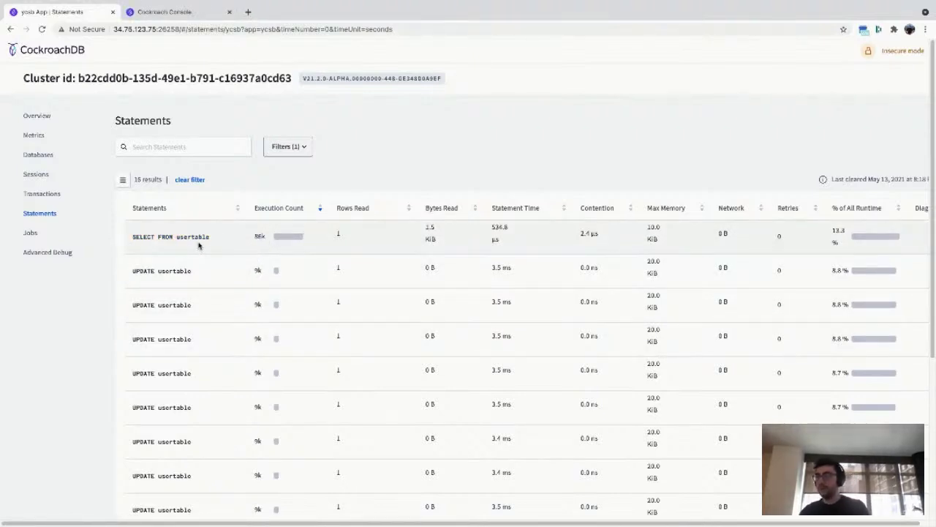
{"action": "key", "text": "ctrl+Tab"}
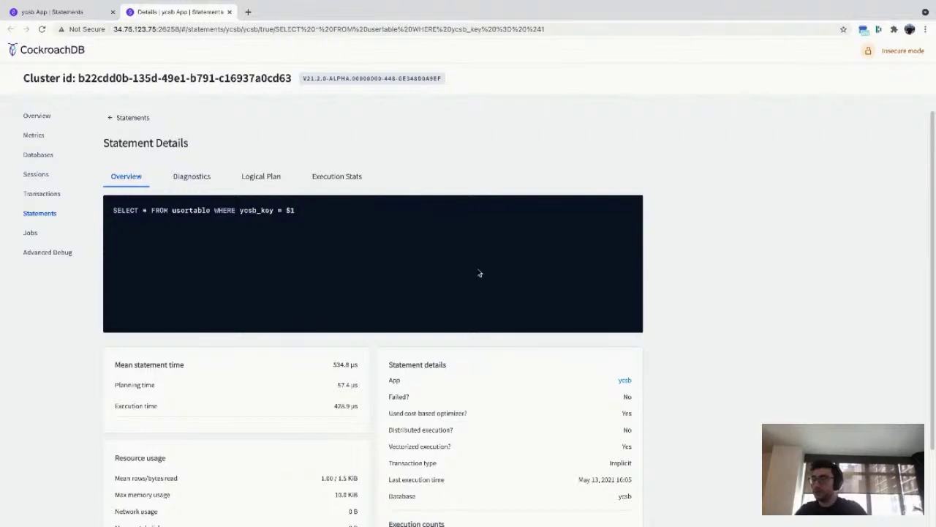
{"action": "scroll", "coordinate": [465, 254], "scroll_direction": "down", "scroll_amount": 1}
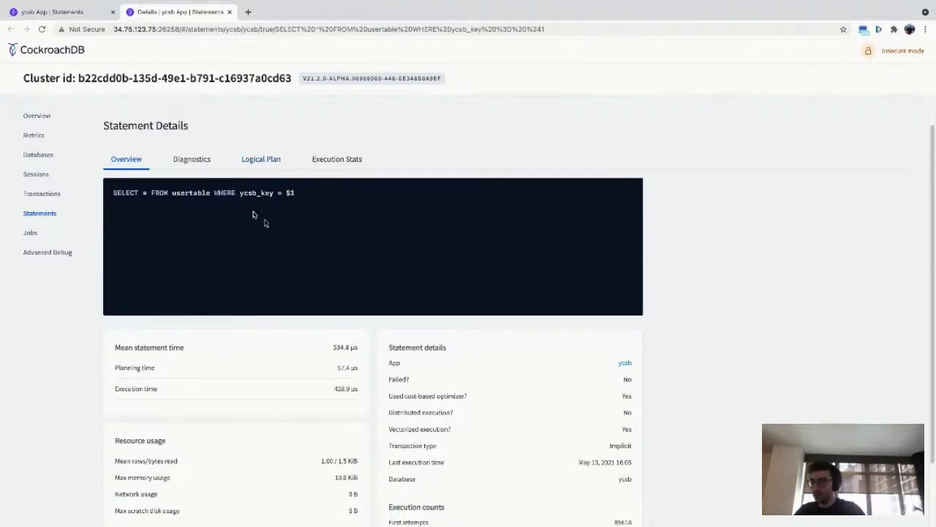
{"action": "scroll", "coordinate": [276, 232], "scroll_direction": "up", "scroll_amount": 1}
{"action": "left_click", "coordinate": [265, 177]}
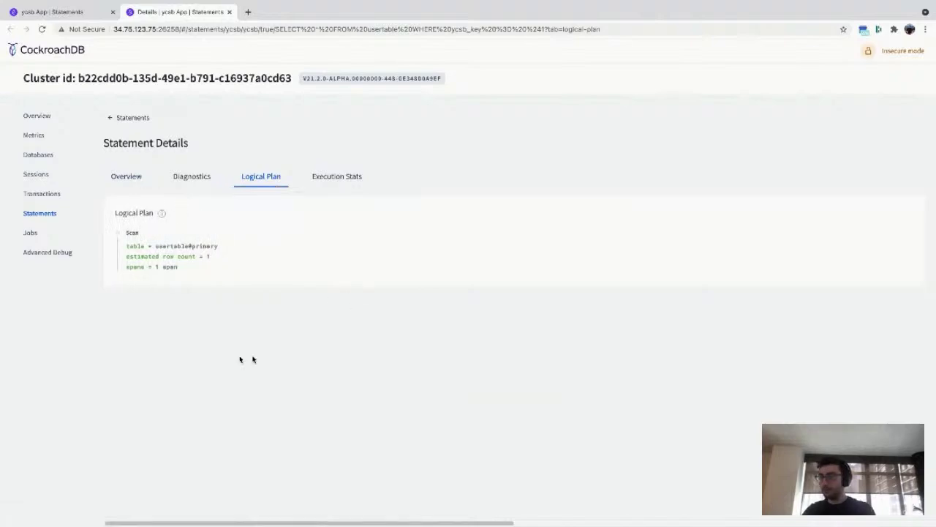
{"action": "key", "text": "ctrl+w"}
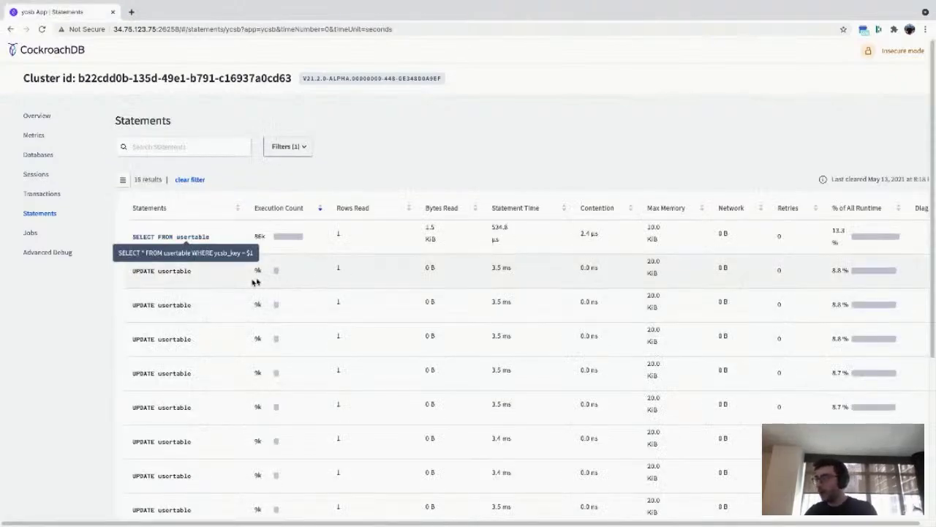
Open the first UPDATE usertable statement's details, examine the field5 and ycsb_key parts of its SQL, and close the tab.
{"action": "scroll", "coordinate": [165, 271], "scroll_direction": "down", "scroll_amount": 1}
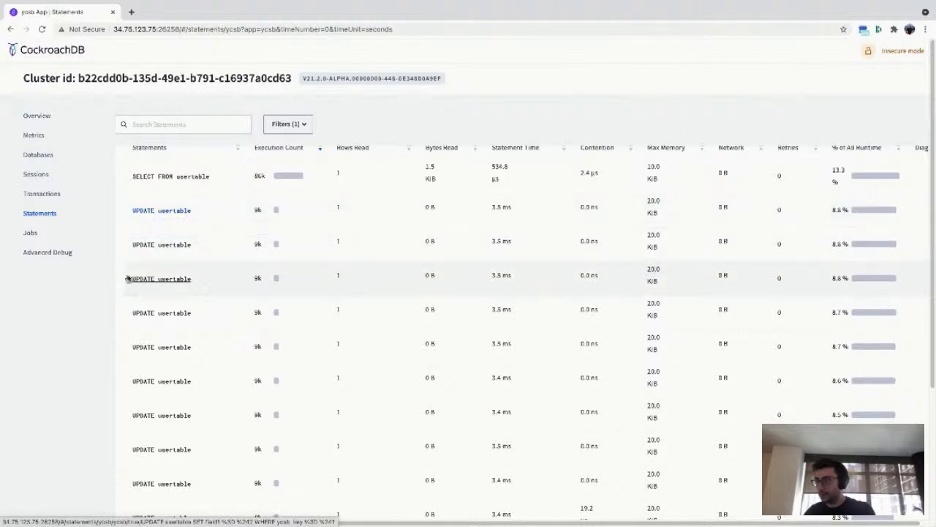
{"action": "left_click", "coordinate": [159, 210]}
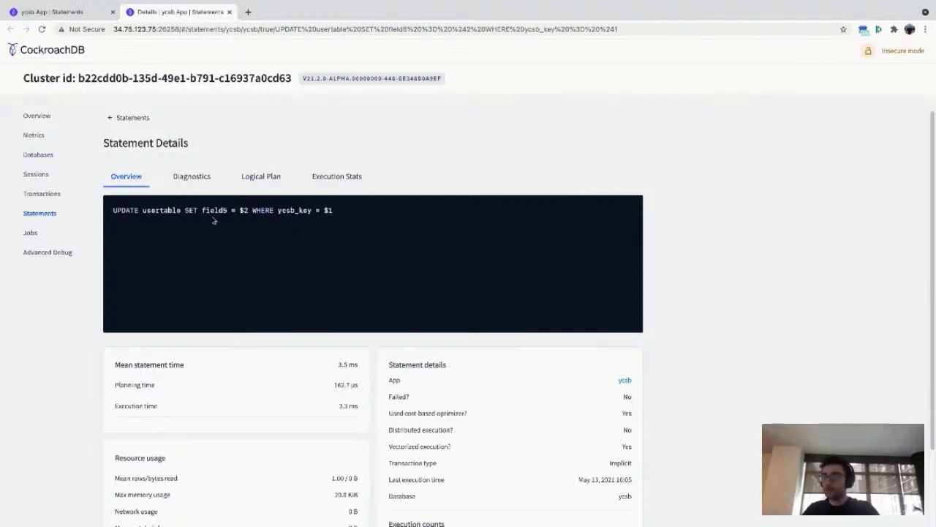
{"action": "double_click", "coordinate": [216, 217]}
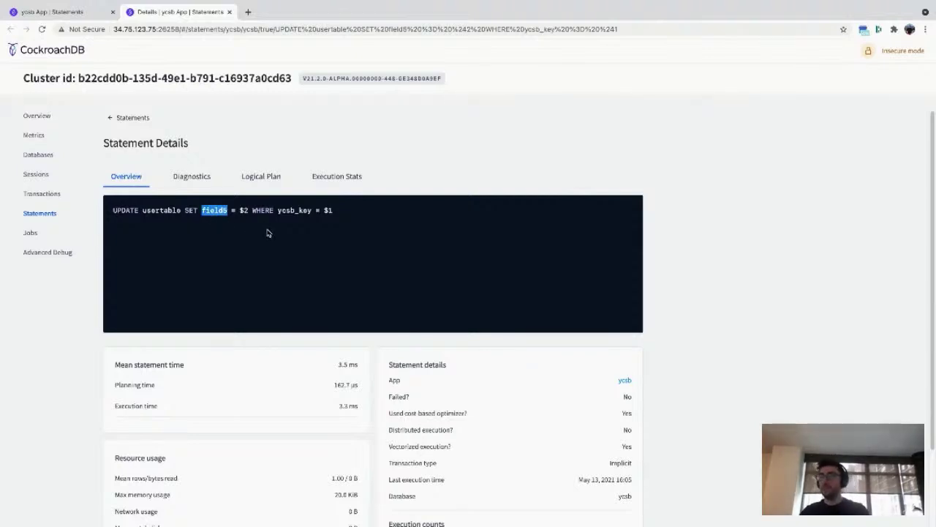
{"action": "double_click", "coordinate": [285, 210]}
{"action": "left_click", "coordinate": [313, 287]}
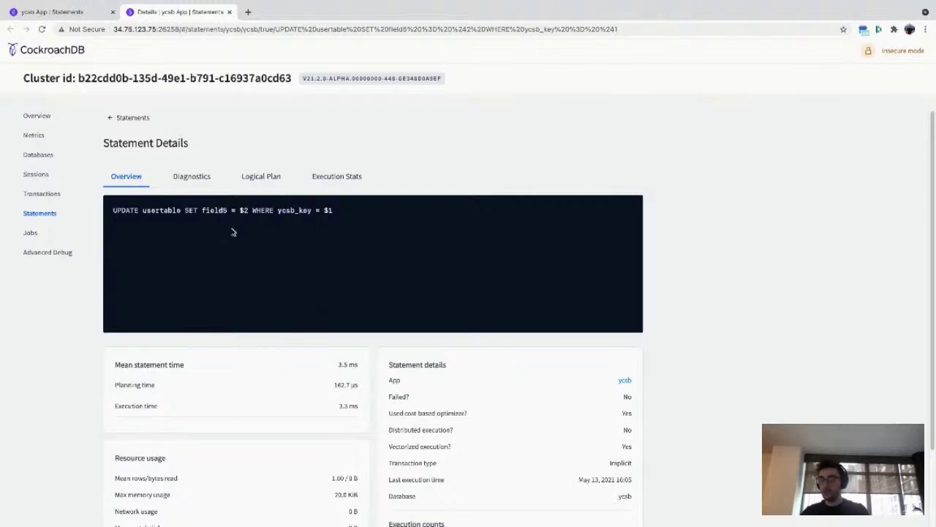
{"action": "key", "text": "ctrl+w"}
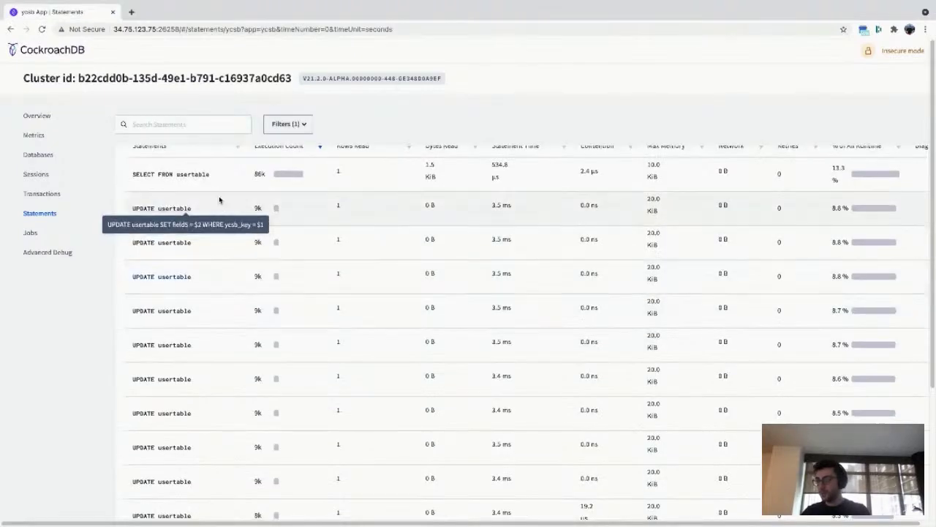
Look through the remaining UPDATE and INSERT statements and open the metrics Overview dashboard.
{"action": "scroll", "coordinate": [200, 472], "scroll_direction": "down", "scroll_amount": 2}
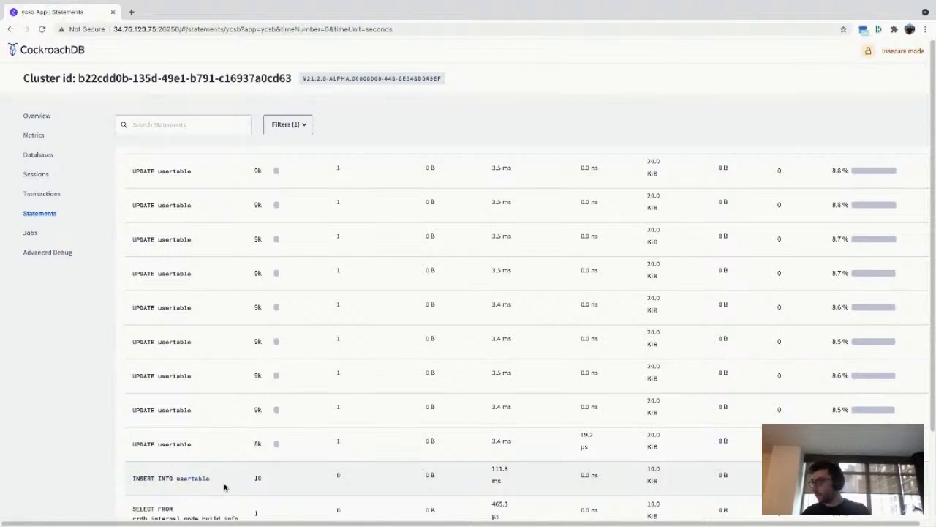
{"action": "scroll", "coordinate": [263, 448], "scroll_direction": "up", "scroll_amount": 3}
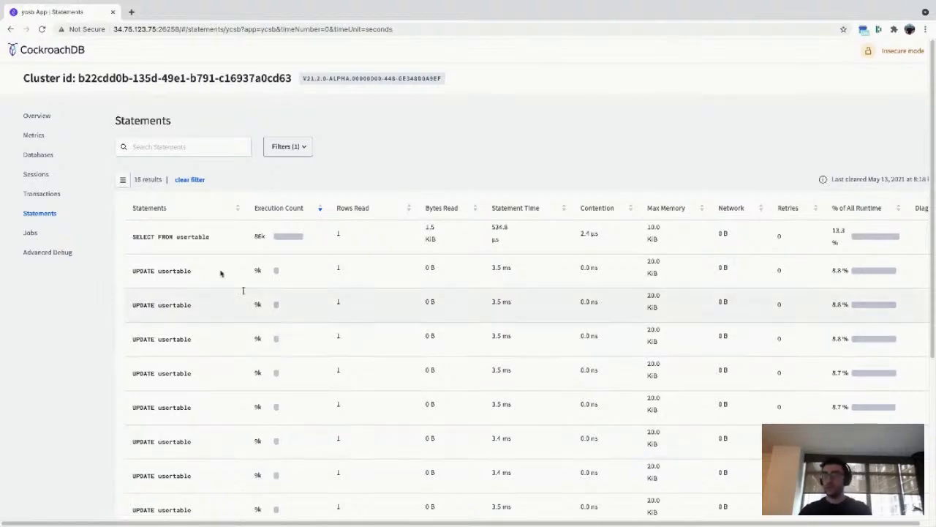
{"action": "left_click", "coordinate": [35, 134]}
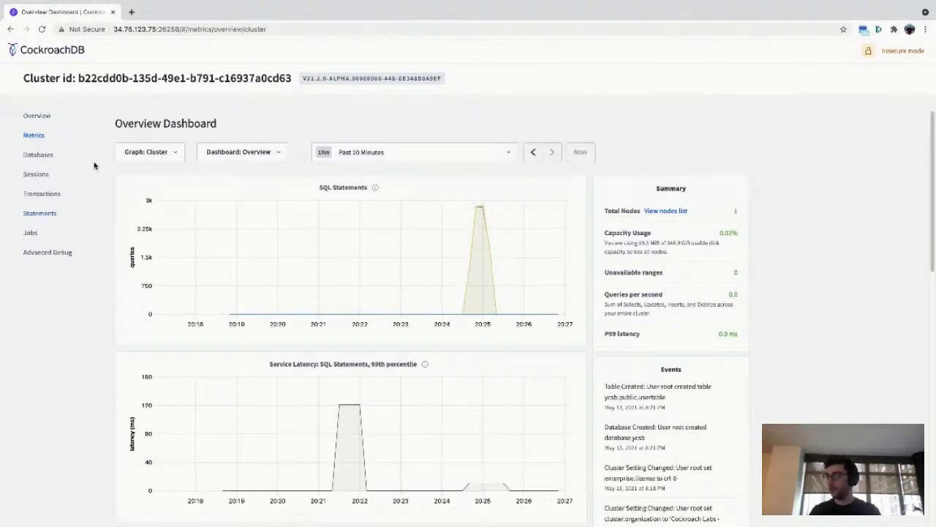
Switch to the terminal, set the YCSB run command's duration to 5m, and copy the whole command without running it.
{"action": "key", "text": "ctrl+Right"}
{"action": "key", "text": "Left"}
{"action": "key", "text": "Left"}
{"action": "key", "text": "Left"}
{"action": "key", "text": "Left"}
{"action": "key", "text": "Left"}
{"action": "key", "text": "Left"}
{"action": "key", "text": "Left"}
{"action": "key", "text": "Left"}
{"action": "key", "text": "Left"}
{"action": "key", "text": "Left"}
{"action": "key", "text": "BackSpace"}
{"action": "key", "text": "BackSpace"}
{"action": "key", "text": "BackSpace"}
{"action": "key", "text": "BackSpace"}
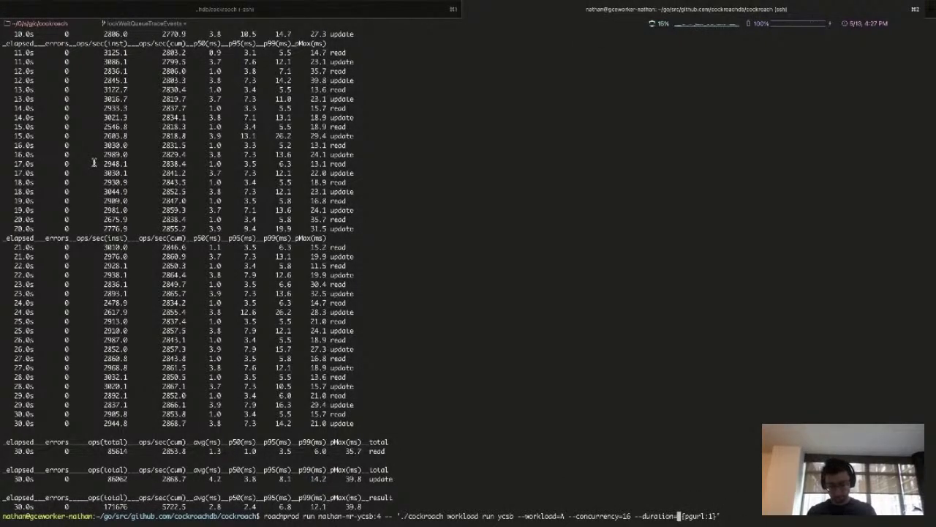
{"action": "type", "text": "5m"}
{"action": "key", "text": "ctrl+l"}
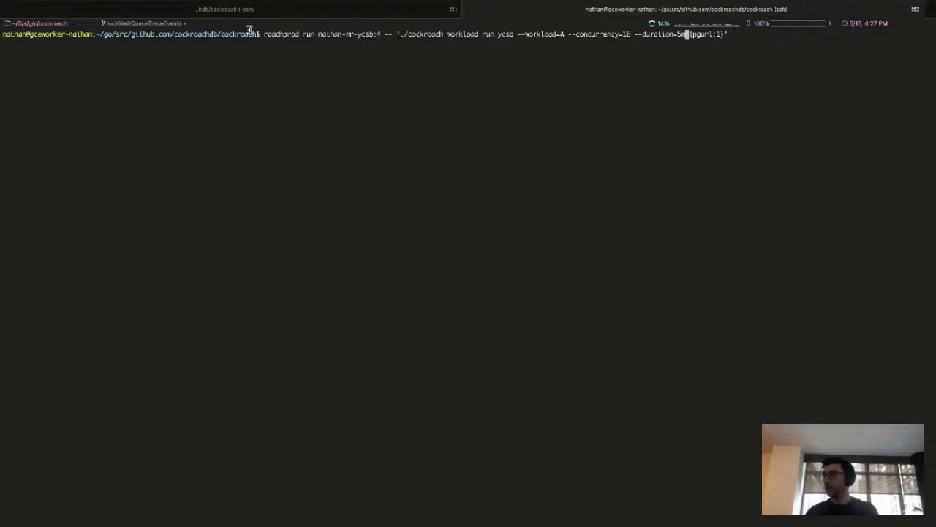
{"action": "left_click_drag", "start_coordinate": [264, 33], "coordinate": [726, 34]}
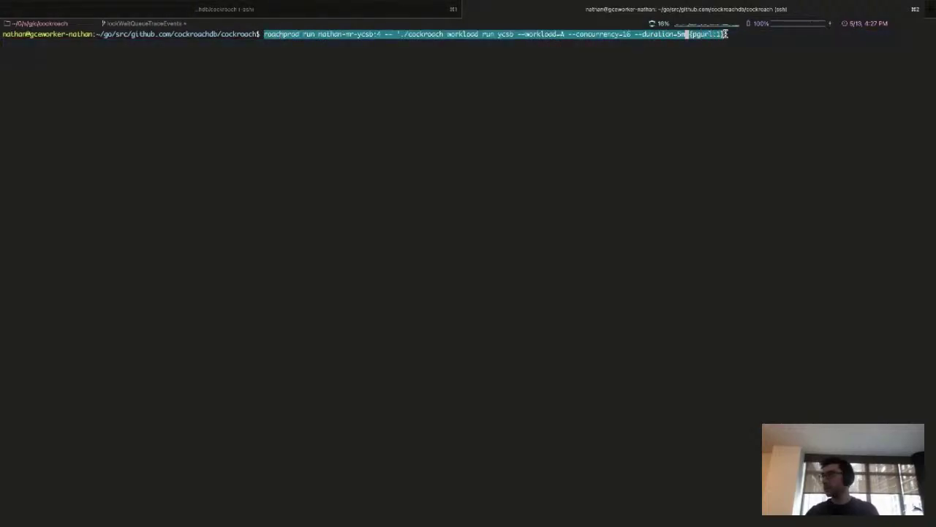
{"action": "key", "text": "ctrl+c"}
List the existing tmux sessions with 'tmux ls'.
{"action": "type", "text": "tmux"}
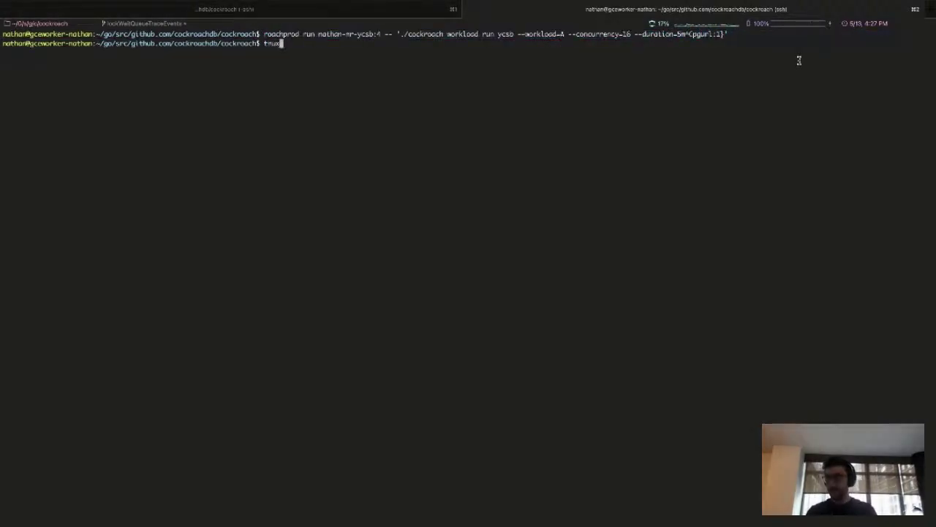
{"action": "type", "text": " ls"}
{"action": "key", "text": "Return"}
Start a tmux session and run the copied 5-minute YCSB workload command in it.
{"action": "key", "text": "Up"}
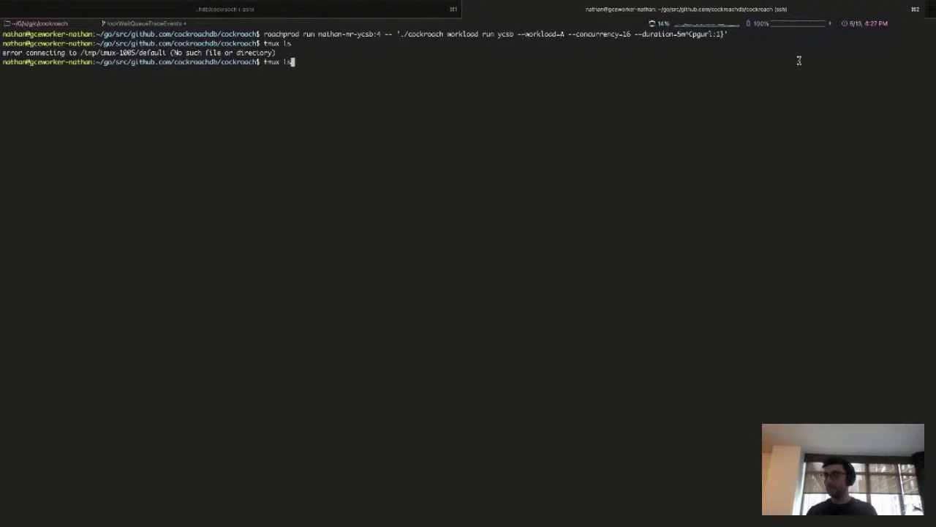
{"action": "key", "text": "BackSpace"}
{"action": "key", "text": "BackSpace"}
{"action": "key", "text": "BackSpace"}
{"action": "key", "text": "Return"}
{"action": "middle_click", "coordinate": [798, 59]}
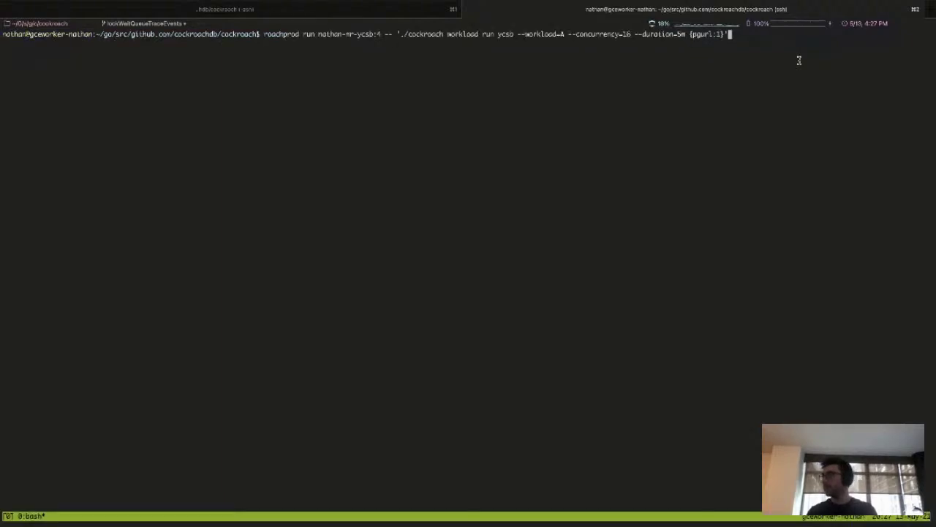
{"action": "key", "text": "Return"}
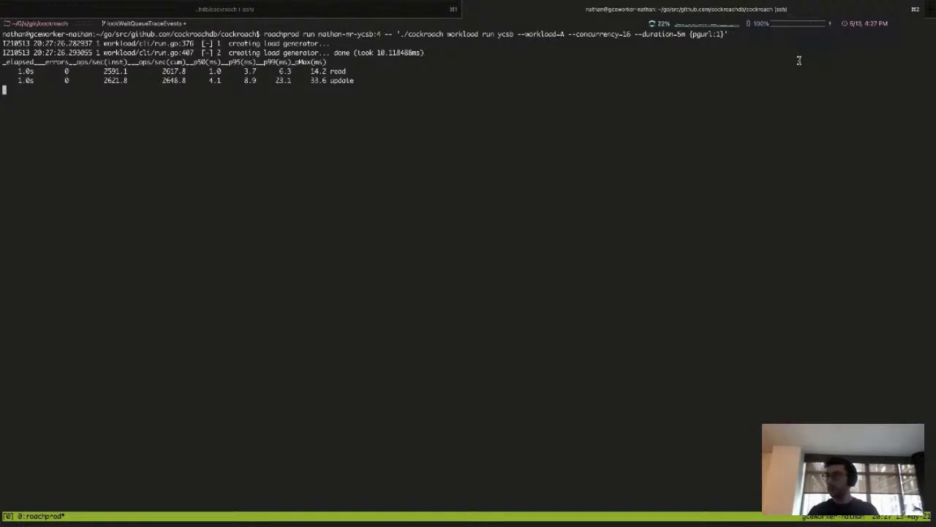
Detach from the tmux session running the workload and start another tmux session.
{"action": "key", "text": "ctrl+b"}
{"action": "type", "text": "dtmux"}
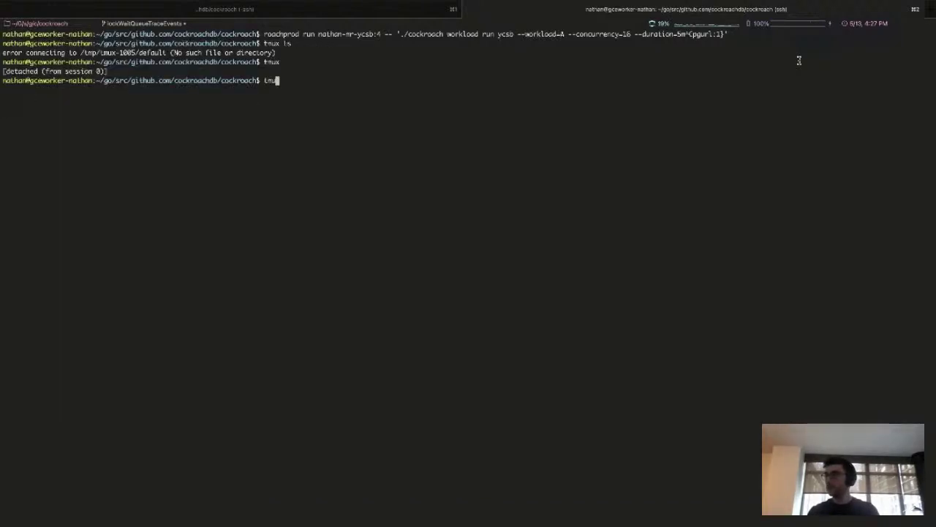
{"action": "key", "text": "Return"}
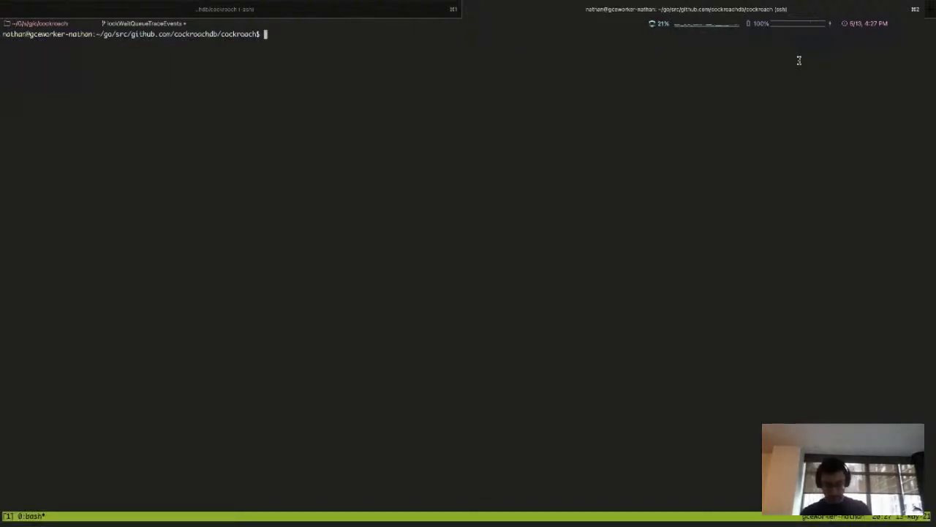
Try to install Docker with 'roachprod install docker' followed by the cluster's node 5.
{"action": "type", "text": "roachprod "}
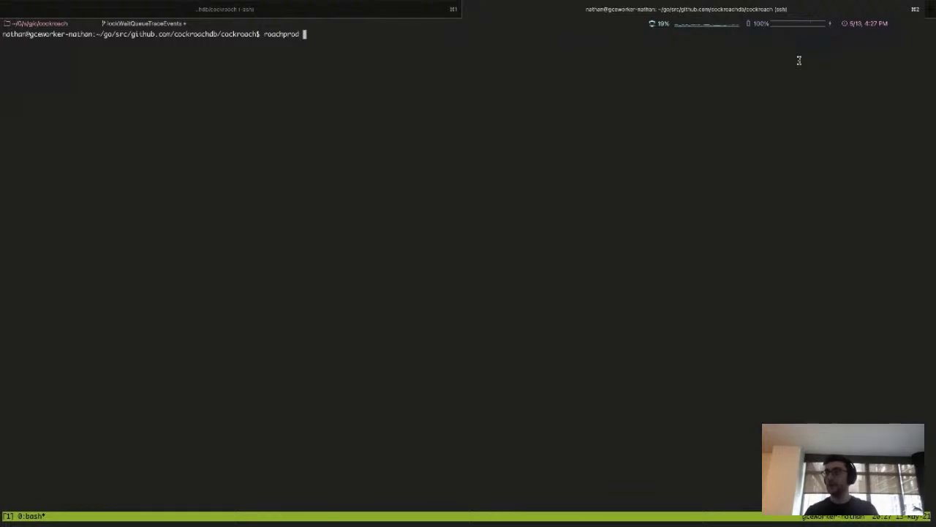
{"action": "type", "text": "install docker "}
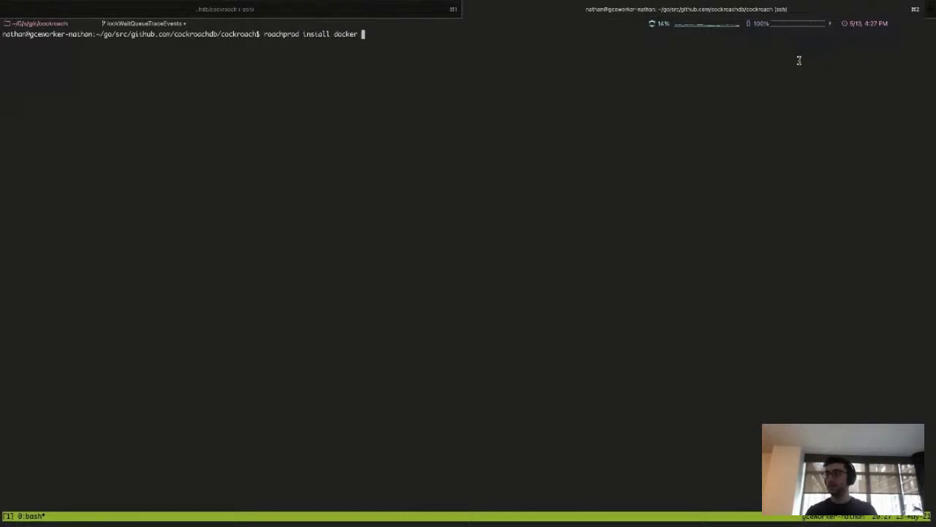
{"action": "type", "text": "nathan-mr:"}
{"action": "key", "text": "BackSpace"}
{"action": "type", "text": "-ycsb:5"}
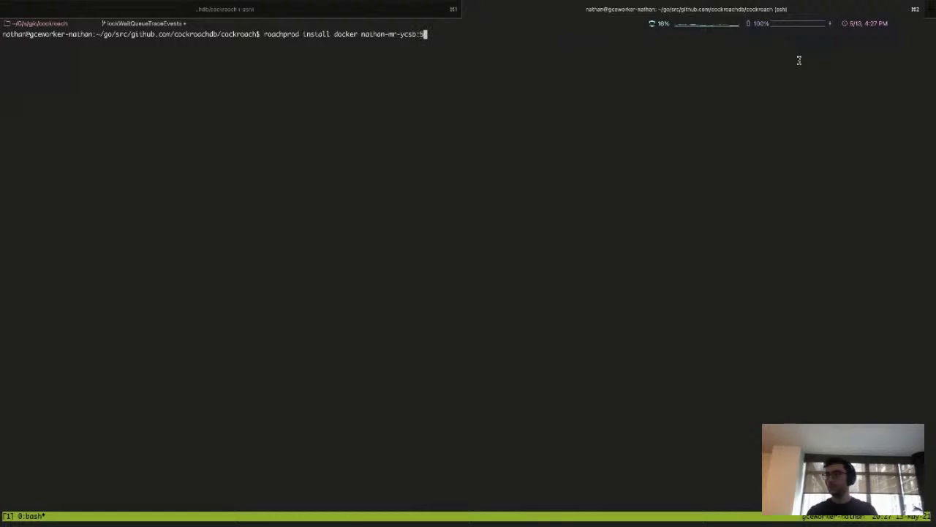
{"action": "key", "text": "Return"}
Reorder the roachprod install command so the cluster's node 5 comes before 'docker', and run it on a cleared screen.
{"action": "key", "text": "Up"}
{"action": "key", "text": "ctrl+l"}
{"action": "key", "text": "Left"}
{"action": "key", "text": "Left"}
{"action": "key", "text": "Left"}
{"action": "key", "text": "Left"}
{"action": "key", "text": "Left"}
{"action": "key", "text": "Left"}
{"action": "key", "text": "Left"}
{"action": "key", "text": "Left"}
{"action": "key", "text": "Left"}
{"action": "key", "text": "Left"}
{"action": "key", "text": "Left"}
{"action": "key", "text": "Left"}
{"action": "key", "text": "Left"}
{"action": "key", "text": "Left"}
{"action": "key", "text": "Left"}
{"action": "key", "text": "Left"}
{"action": "key", "text": "Left"}
{"action": "key", "text": "Left"}
{"action": "key", "text": "Delete"}
{"action": "key", "text": "Delete"}
{"action": "key", "text": "BackSpace"}
{"action": "key", "text": "BackSpace"}
{"action": "key", "text": "BackSpace"}
{"action": "key", "text": "BackSpace"}
{"action": "key", "text": "BackSpace"}
{"action": "key", "text": "End"}
{"action": "type", "text": "docker"}
{"action": "key", "text": "Return"}
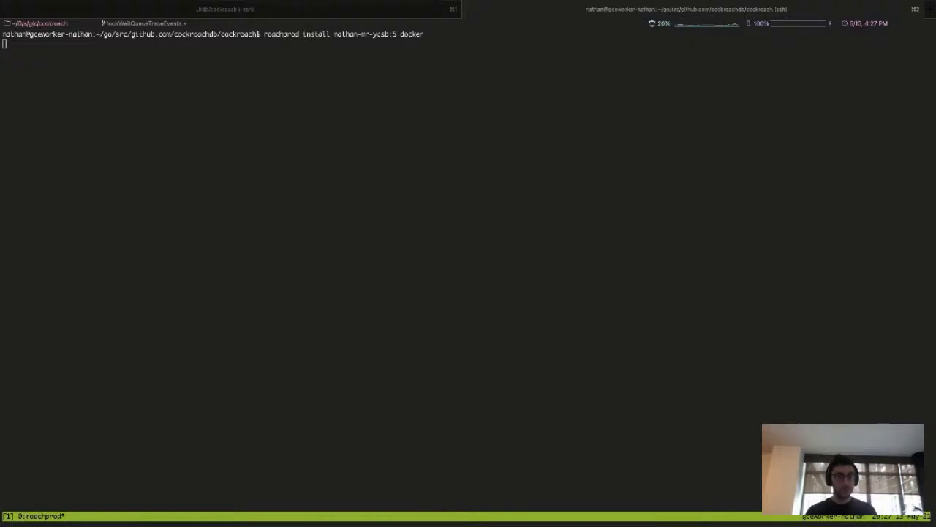
Switch to the browser and open the Jaeger 1.22 Getting Started page in a new tab.
{"action": "key", "text": "ctrl+Left"}
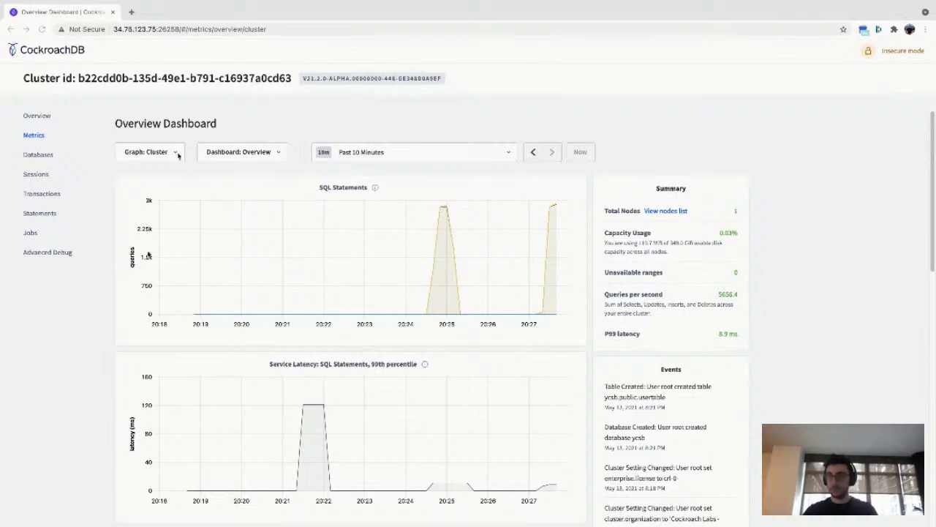
{"action": "key", "text": "ctrl+t"}
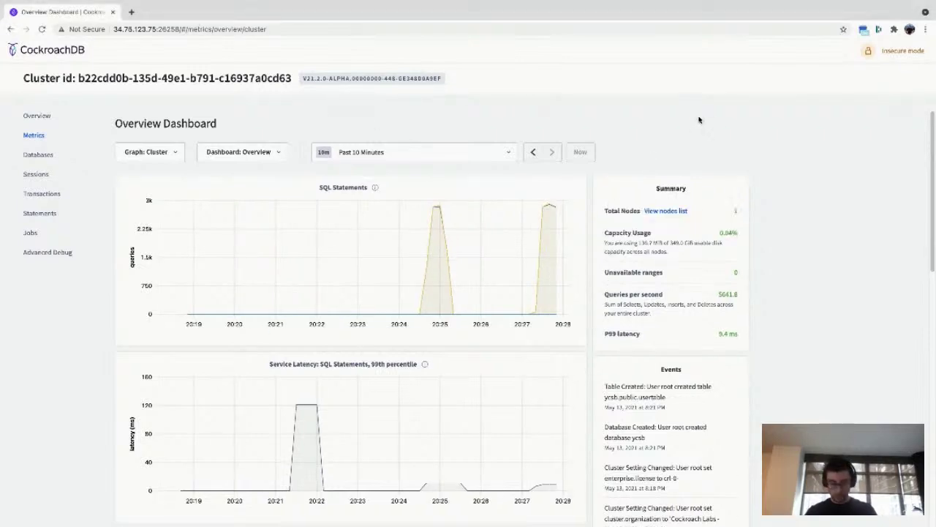
{"action": "key", "text": "ctrl+v"}
{"action": "key", "text": "Return"}
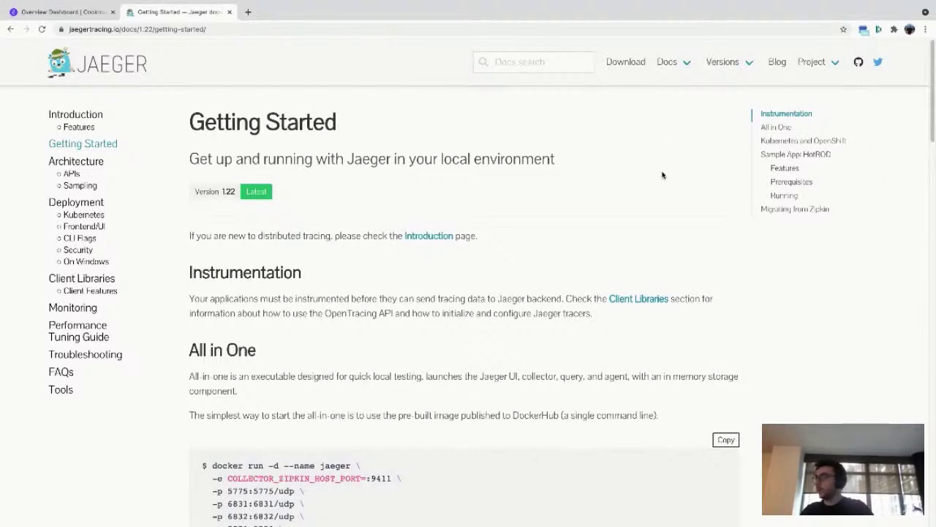
View Jaeger's Introduction page, and copy the All in One docker run command from the Getting Started page.
{"action": "left_click", "coordinate": [76, 117]}
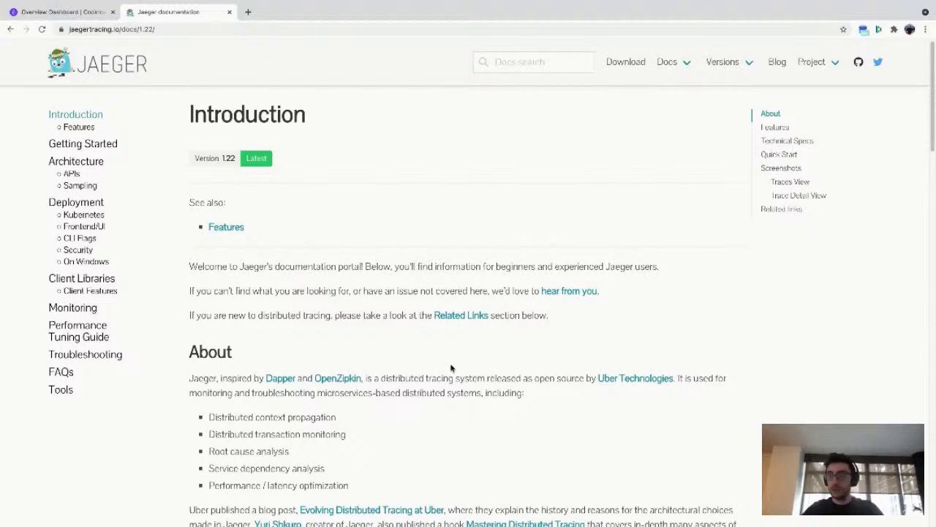
{"action": "left_click", "coordinate": [81, 144]}
{"action": "scroll", "coordinate": [365, 412], "scroll_direction": "down", "scroll_amount": 2}
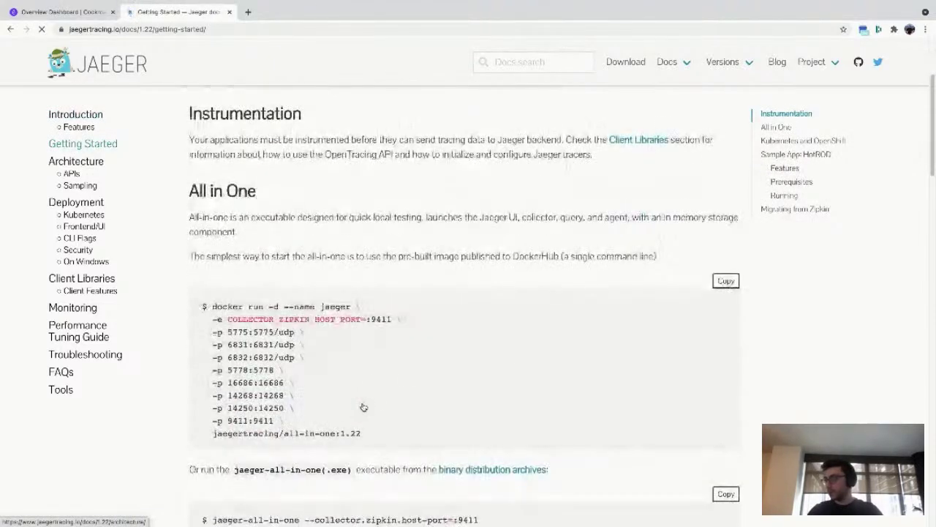
{"action": "left_click", "coordinate": [723, 281]}
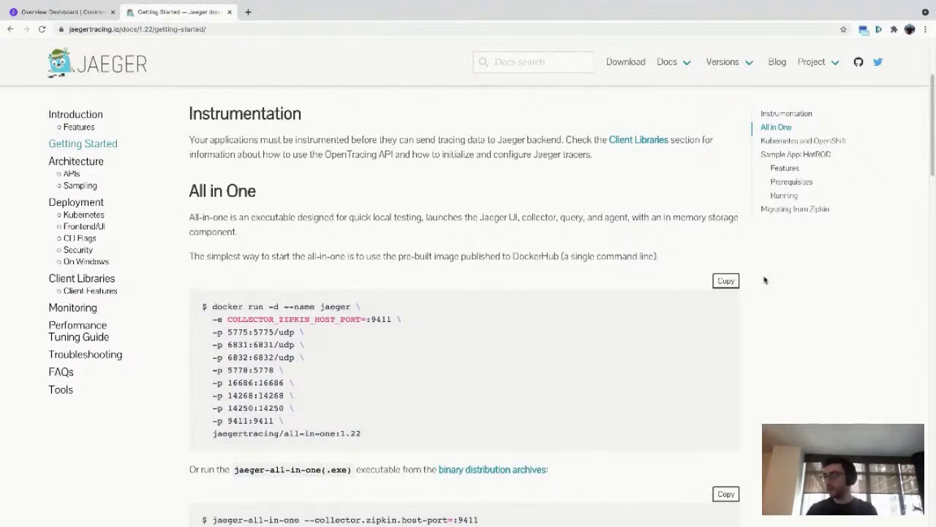
Return to the terminal and rewrite the last install command as a 'roachprod run' on the cluster's node 5, ending with an opened quote after '--'.
{"action": "key", "text": "alt+Tab"}
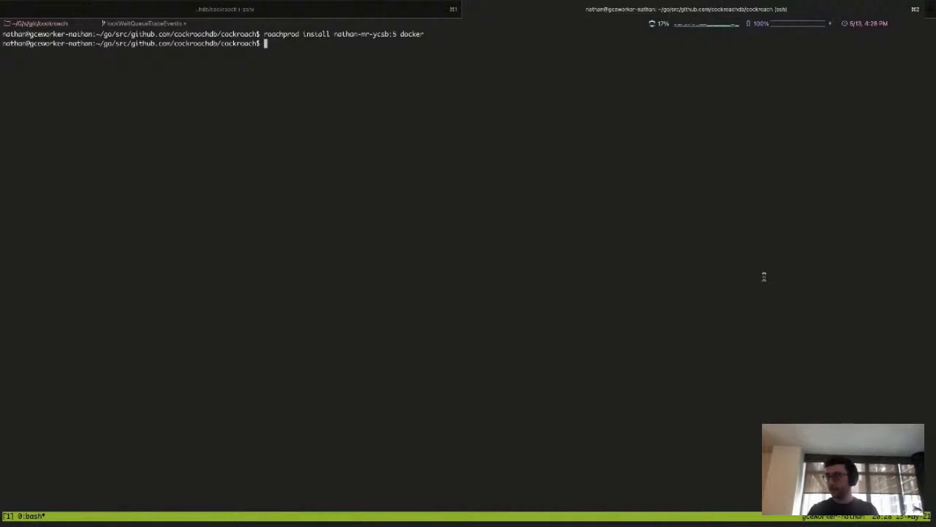
{"action": "key", "text": "Up"}
{"action": "key", "text": "BackSpace"}
{"action": "key", "text": "BackSpace"}
{"action": "key", "text": "BackSpace"}
{"action": "key", "text": "BackSpace"}
{"action": "key", "text": "BackSpace"}
{"action": "key", "text": "BackSpace"}
{"action": "key", "text": "BackSpace"}
{"action": "key", "text": "ctrl+a"}
{"action": "key", "text": "Right"}
{"action": "key", "text": "Right"}
{"action": "key", "text": "Right"}
{"action": "key", "text": "Right"}
{"action": "key", "text": "Right"}
{"action": "key", "text": "Right"}
{"action": "key", "text": "Right"}
{"action": "key", "text": "Right"}
{"action": "key", "text": "Right"}
{"action": "key", "text": "Right"}
{"action": "key", "text": "Right"}
{"action": "key", "text": "Right"}
{"action": "key", "text": "Right"}
{"action": "key", "text": "Right"}
{"action": "key", "text": "Right"}
{"action": "key", "text": "Right"}
{"action": "key", "text": "Right"}
{"action": "key", "text": "ctrl+w"}
{"action": "type", "text": "run"}
{"action": "key", "text": "ctrl+e"}
{"action": "type", "text": "-- '"}
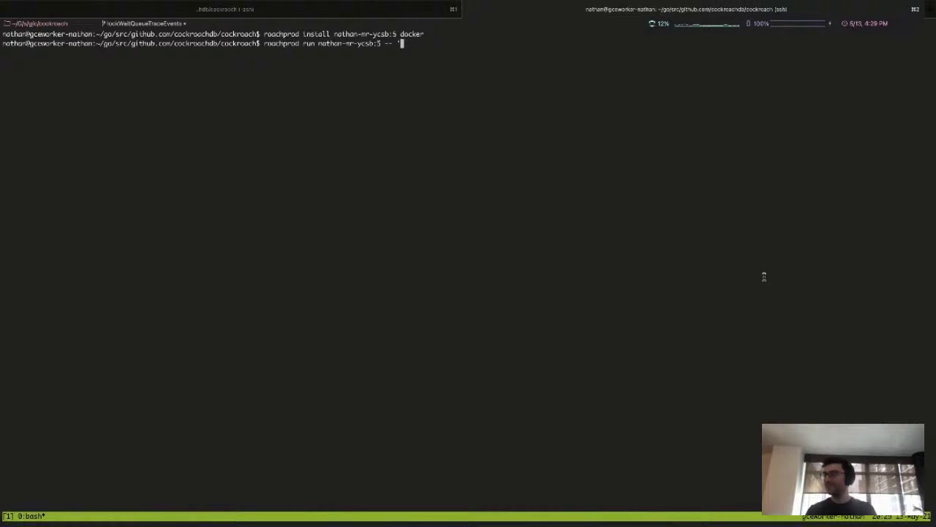
Insert the copied Jaeger docker run command into the quoted roachprod argument, close the quote, and run it on node 5.
{"action": "key", "text": "ctrl+Left"}
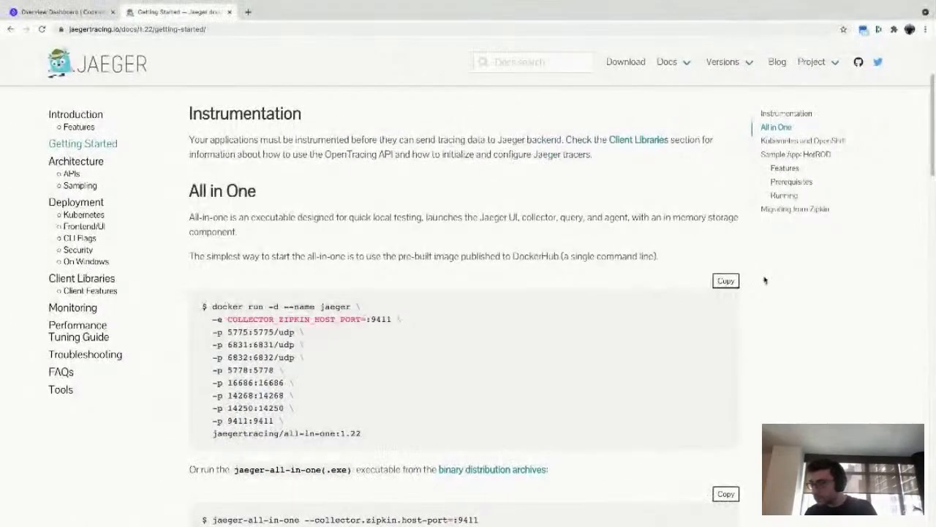
{"action": "key", "text": "ctrl+Right"}
{"action": "key", "text": "ctrl+shift+v"}
{"action": "type", "text": "'"}
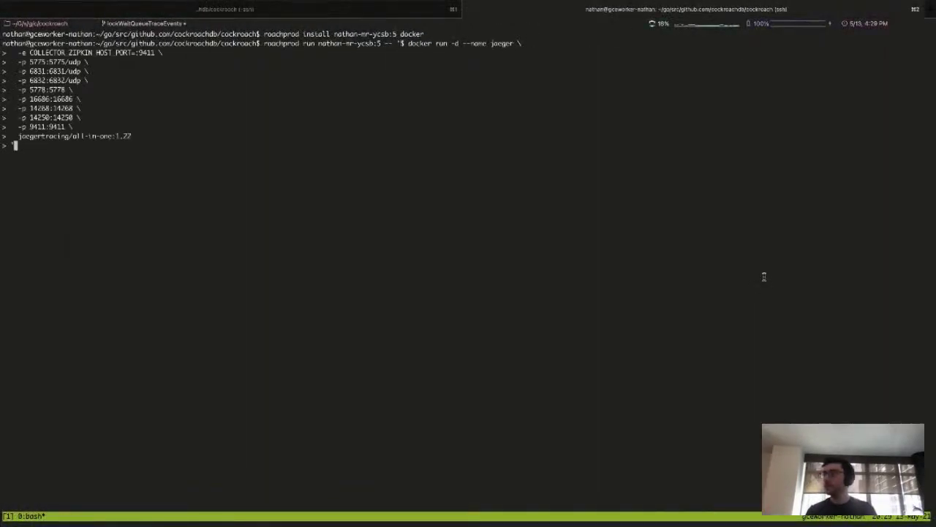
{"action": "key", "text": "Return"}
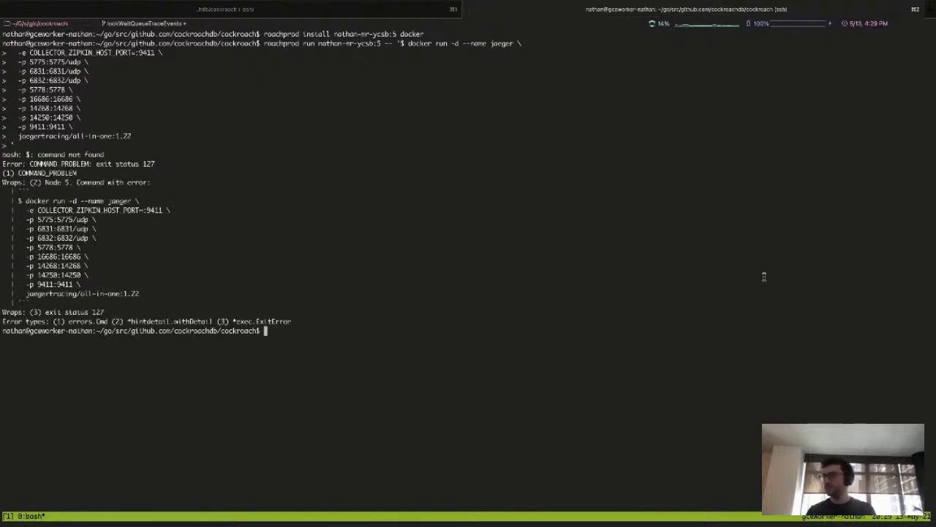
Remove the stray '$ ' in front of 'docker run' in the recalled command, and rerun it on a cleared screen.
{"action": "key", "text": "Up"}
{"action": "key", "text": "ctrl+a"}
{"action": "key", "text": "alt+f"}
{"action": "key", "text": "alt+f"}
{"action": "key", "text": "alt+f"}
{"action": "key", "text": "alt+f"}
{"action": "key", "text": "Right"}
{"action": "key", "text": "Right"}
{"action": "key", "text": "Right"}
{"action": "key", "text": "Right"}
{"action": "key", "text": "Right"}
{"action": "key", "text": "Right"}
{"action": "key", "text": "Right"}
{"action": "key", "text": "Right"}
{"action": "key", "text": "Right"}
{"action": "key", "text": "Right"}
{"action": "key", "text": "Delete"}
{"action": "key", "text": "Delete"}
{"action": "key", "text": "ctrl+Left"}
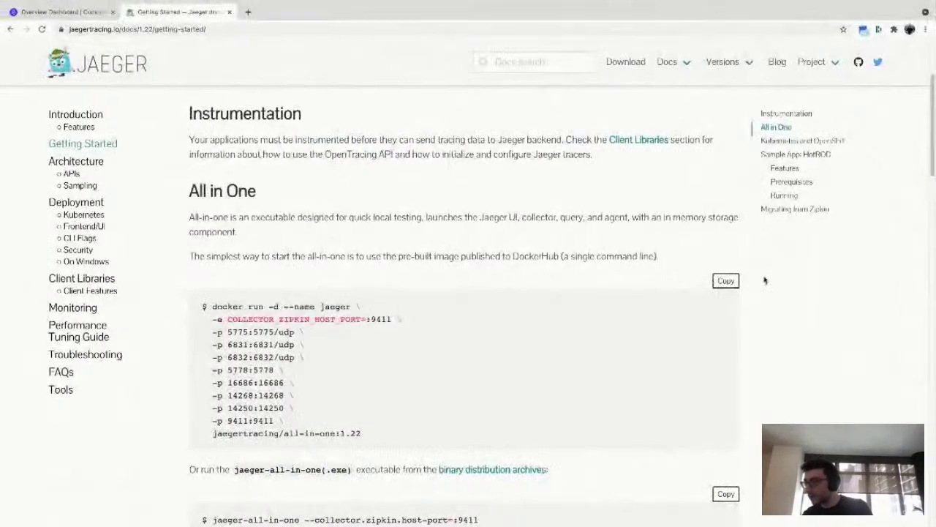
{"action": "key", "text": "ctrl+Right"}
{"action": "key", "text": "ctrl+l"}
{"action": "key", "text": "Return"}
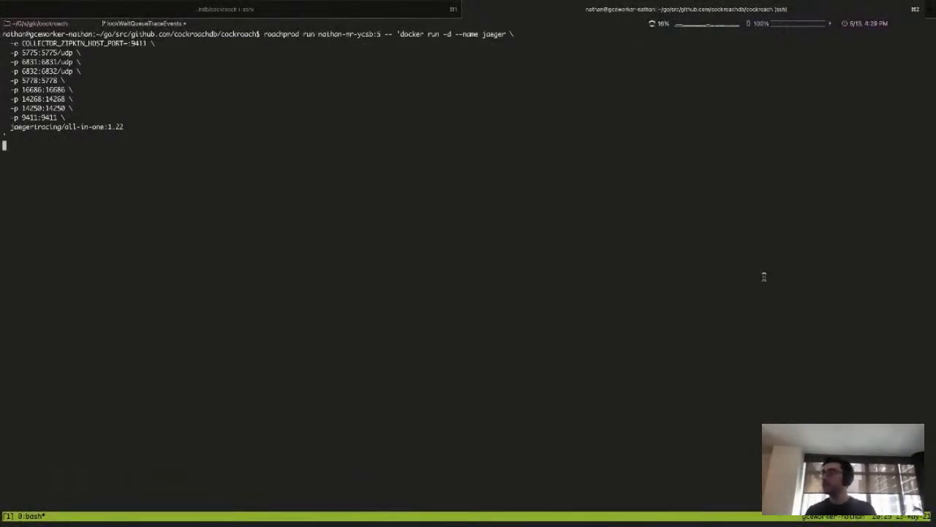
Add 'sudo' before 'docker run' in the recalled Jaeger command, and rerun it on node 5 on a cleared screen.
{"action": "key", "text": "Up"}
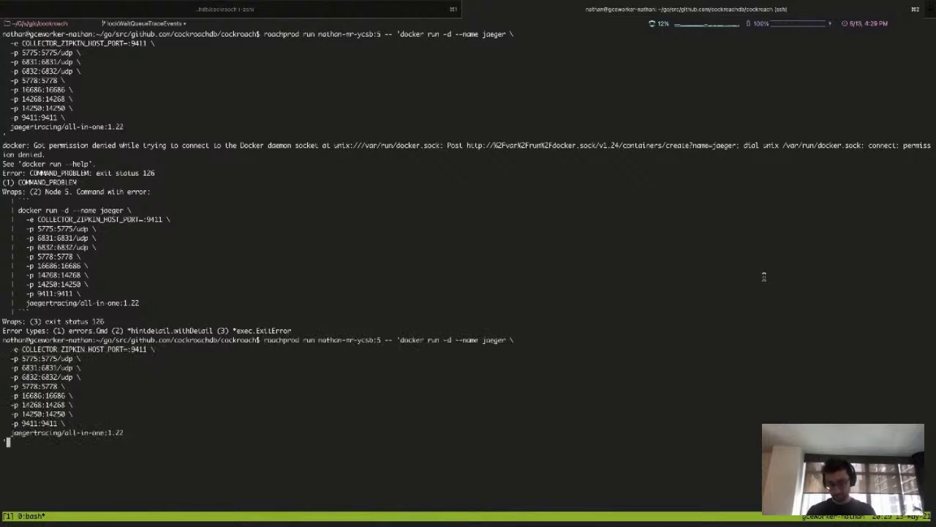
{"action": "key", "text": "ctrl+l"}
{"action": "key", "text": "ctrl+a"}
{"action": "key", "text": "Right"}
{"action": "key", "text": "Right"}
{"action": "key", "text": "Right"}
{"action": "key", "text": "Right"}
{"action": "key", "text": "Right"}
{"action": "key", "text": "Right"}
{"action": "key", "text": "Right"}
{"action": "key", "text": "Right"}
{"action": "key", "text": "Right"}
{"action": "key", "text": "Right"}
{"action": "key", "text": "Right"}
{"action": "key", "text": "Right"}
{"action": "key", "text": "Right"}
{"action": "key", "text": "Right"}
{"action": "key", "text": "Right"}
{"action": "key", "text": "Right"}
{"action": "key", "text": "Right"}
{"action": "key", "text": "Right"}
{"action": "key", "text": "Right"}
{"action": "key", "text": "Right"}
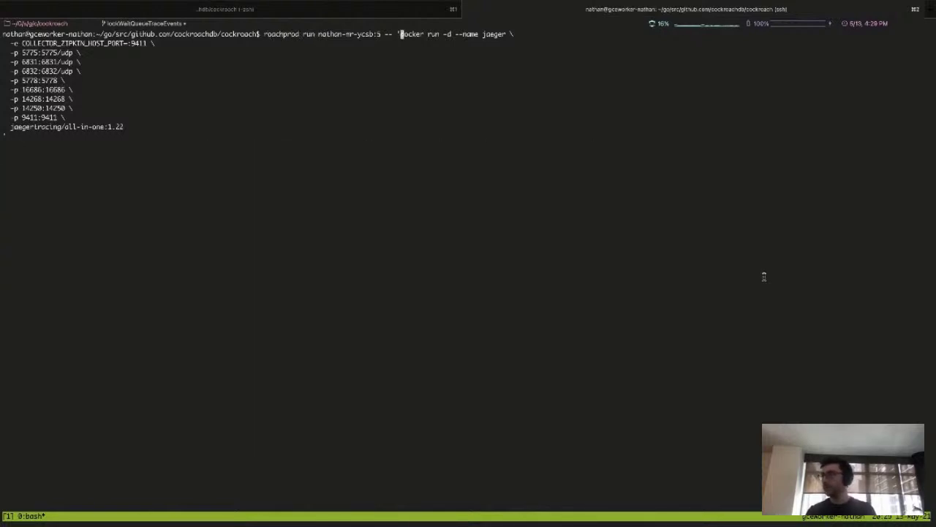
{"action": "type", "text": "sudo"}
{"action": "key", "text": "Return"}
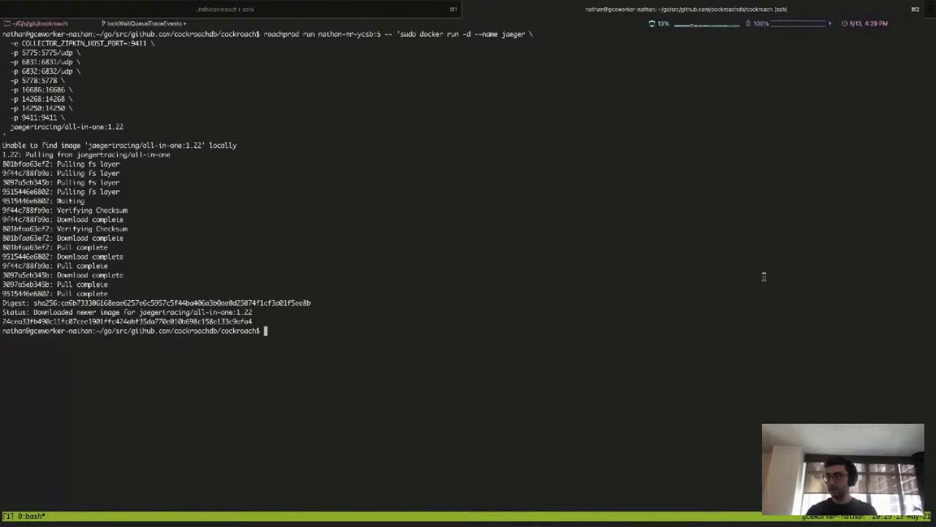
List the running Docker containers on node 5 with 'roachprod run' and 'sudo docker ps', correcting the command name to start with 'r'.
{"action": "left_click_drag", "start_coordinate": [265, 35], "coordinate": [447, 35]}
{"action": "middle_click", "coordinate": [449, 34]}
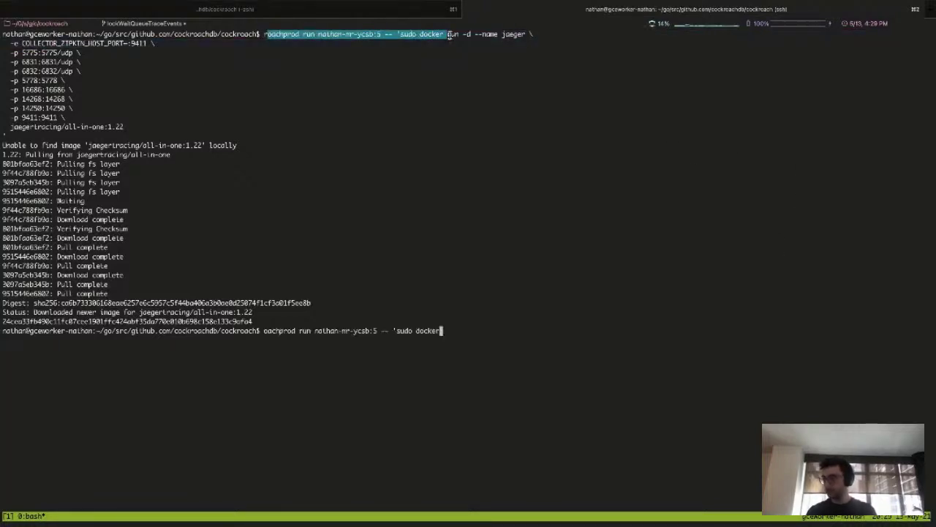
{"action": "type", "text": "ps'"}
{"action": "key", "text": "Return"}
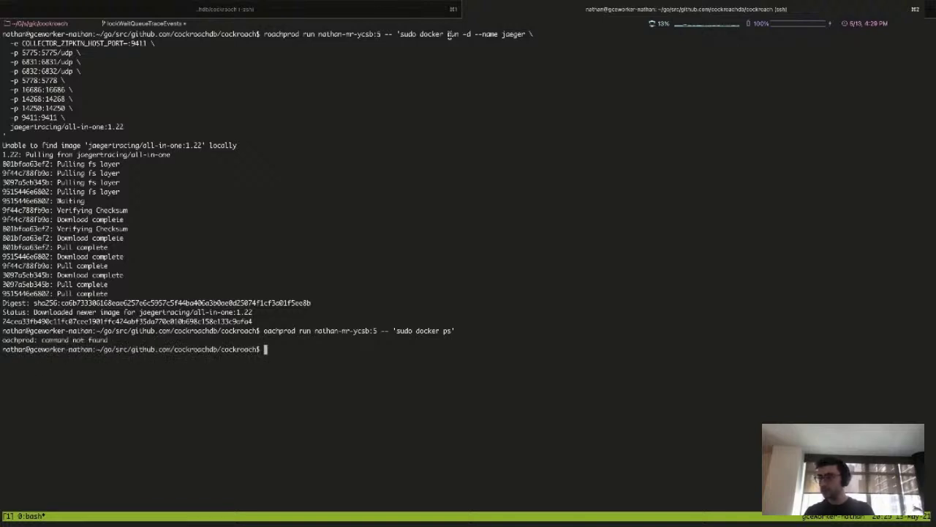
{"action": "key", "text": "Up"}
{"action": "key", "text": "ctrl+a"}
{"action": "type", "text": "r"}
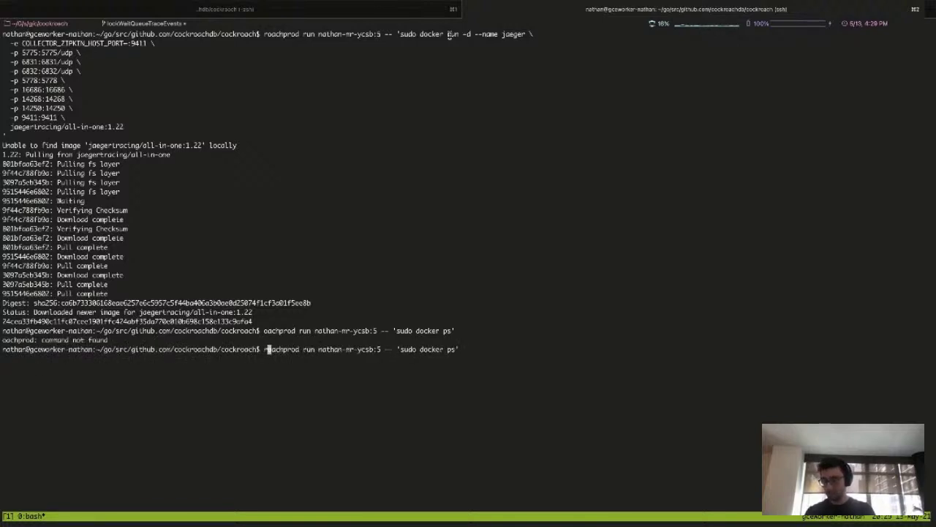
{"action": "key", "text": "Return"}
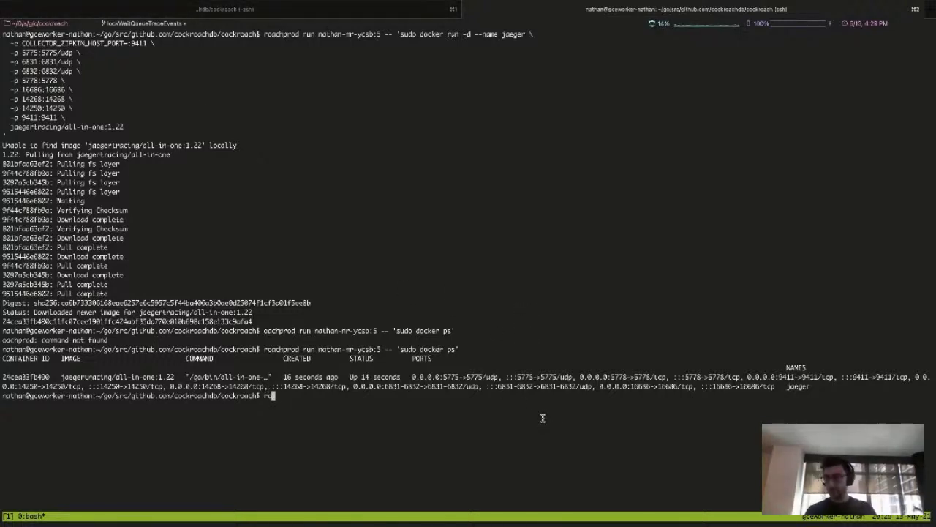
Run 'roachprod pgurl' for the cluster's node 5, and highlight the internal IP address in its output.
{"action": "type", "text": "roachprod pgurl nathan"}
{"action": "key", "text": "BackSpace"}
{"action": "key", "text": "BackSpace"}
{"action": "key", "text": "BackSpace"}
{"action": "key", "text": "BackSpace"}
{"action": "key", "text": "BackSpace"}
{"action": "key", "text": "BackSpace"}
{"action": "type", "text": "nathan-mr"}
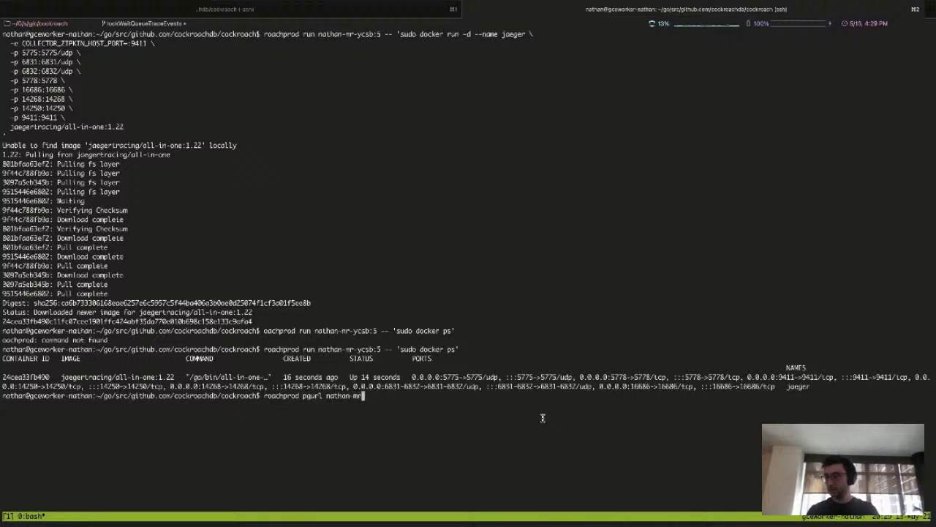
{"action": "type", "text": "-ycsb:5"}
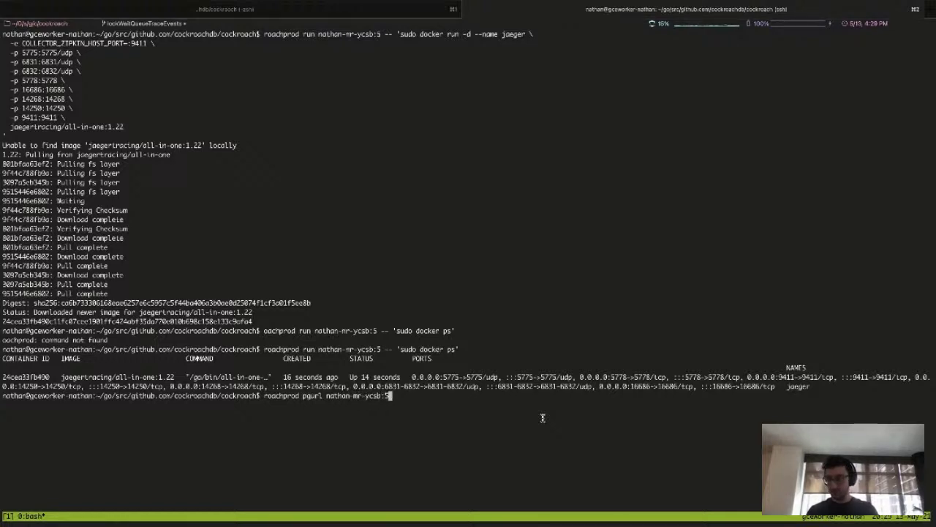
{"action": "key", "text": "Return"}
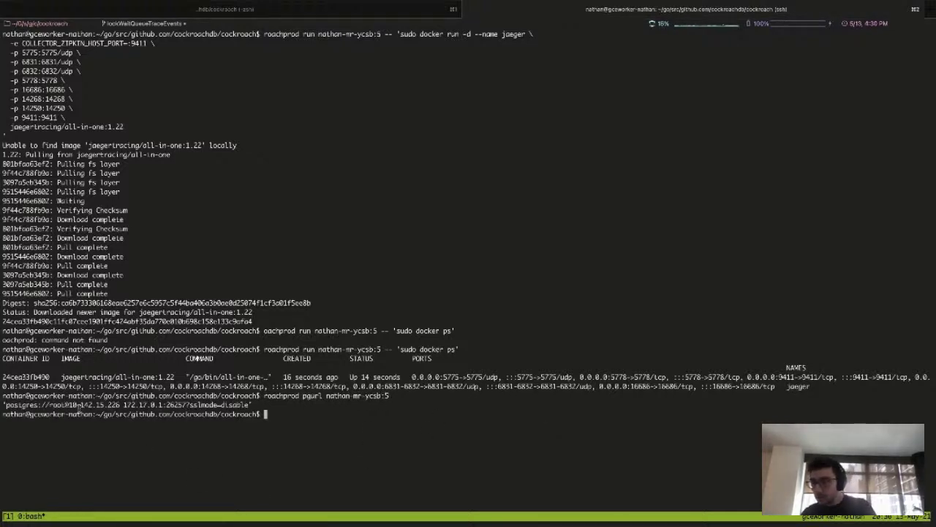
{"action": "left_click_drag", "start_coordinate": [68, 404], "coordinate": [120, 404]}
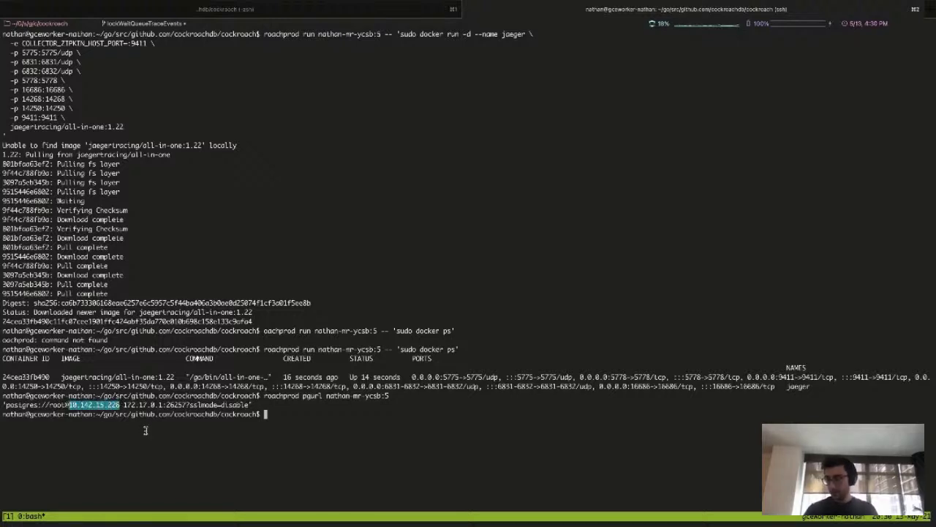
{"action": "left_click", "coordinate": [145, 430]}
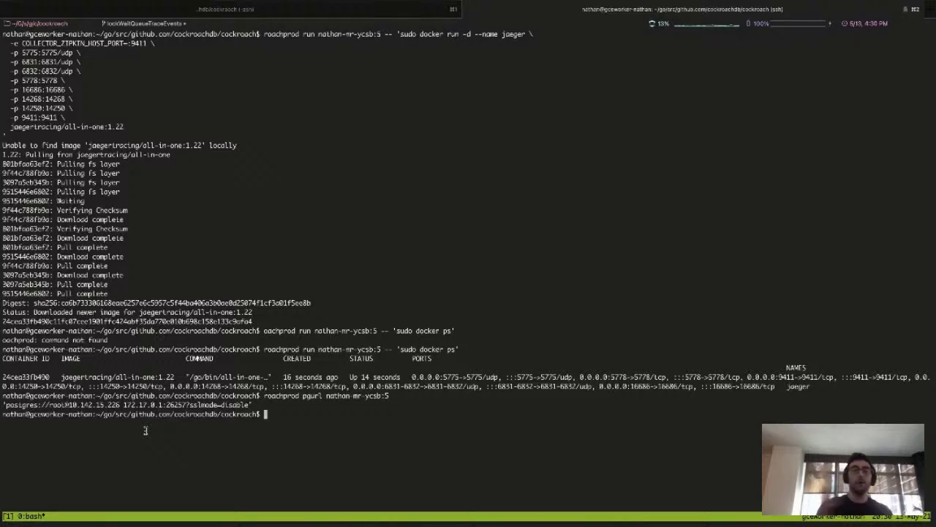
Replace 'pgurl' with 'adminurl' in the recalled roachprod command, and run it for node 5.
{"action": "key", "text": "Up"}
{"action": "key", "text": "ctrl+a"}
{"action": "key", "text": "Right"}
{"action": "key", "text": "Right"}
{"action": "key", "text": "Right"}
{"action": "key", "text": "Right"}
{"action": "key", "text": "Right"}
{"action": "key", "text": "Right"}
{"action": "key", "text": "Right"}
{"action": "key", "text": "Right"}
{"action": "key", "text": "Right"}
{"action": "key", "text": "Right"}
{"action": "key", "text": "Right"}
{"action": "key", "text": "Right"}
{"action": "key", "text": "Right"}
{"action": "key", "text": "Right"}
{"action": "key", "text": "Right"}
{"action": "key", "text": "Right"}
{"action": "key", "text": "ctrl+w"}
{"action": "type", "text": "adminurl"}
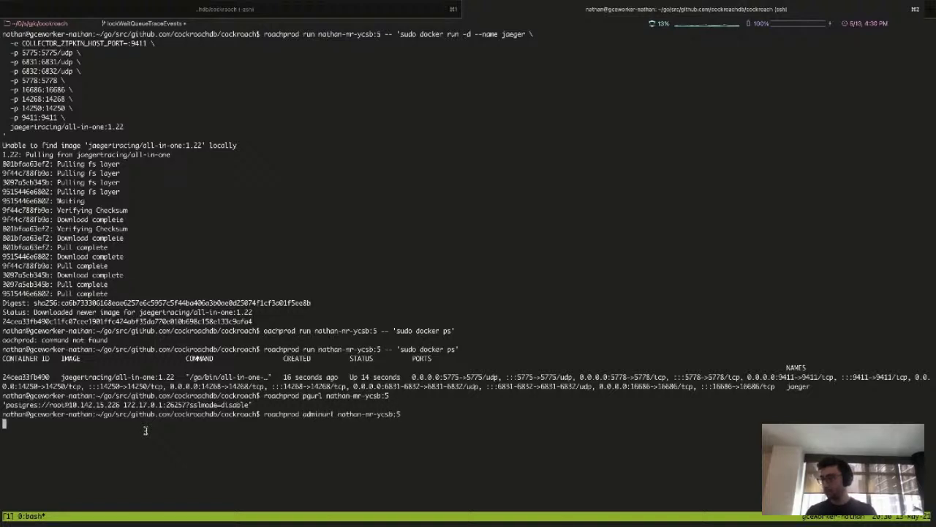
{"action": "key", "text": "Return"}
Copy the printed admin URL into a new browser tab, change its port to 16686, and load the Jaeger UI.
{"action": "left_click_drag", "start_coordinate": [104, 432], "coordinate": [5, 433]}
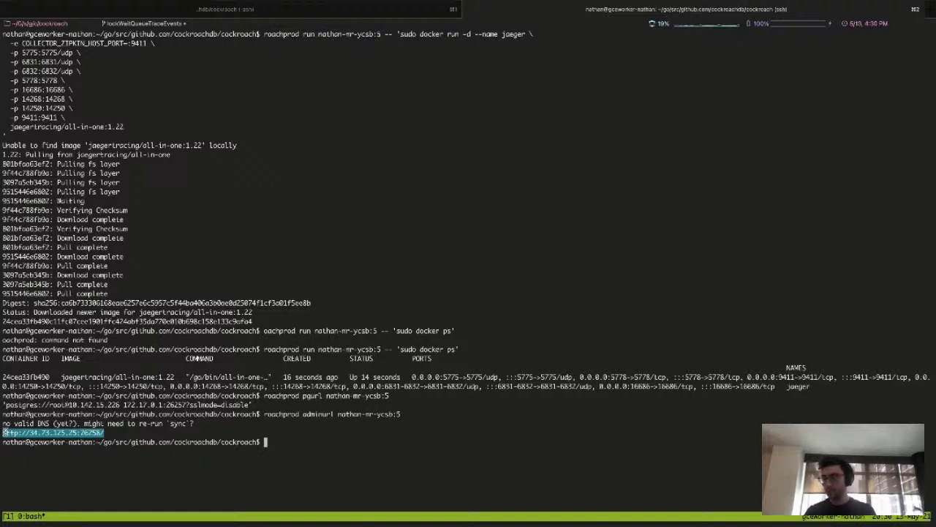
{"action": "key", "text": "super+Tab"}
{"action": "key", "text": "super+l"}
{"action": "key", "text": "super+v"}
{"action": "key", "text": "Escape"}
{"action": "key", "text": "super+t"}
{"action": "key", "text": "super+v"}
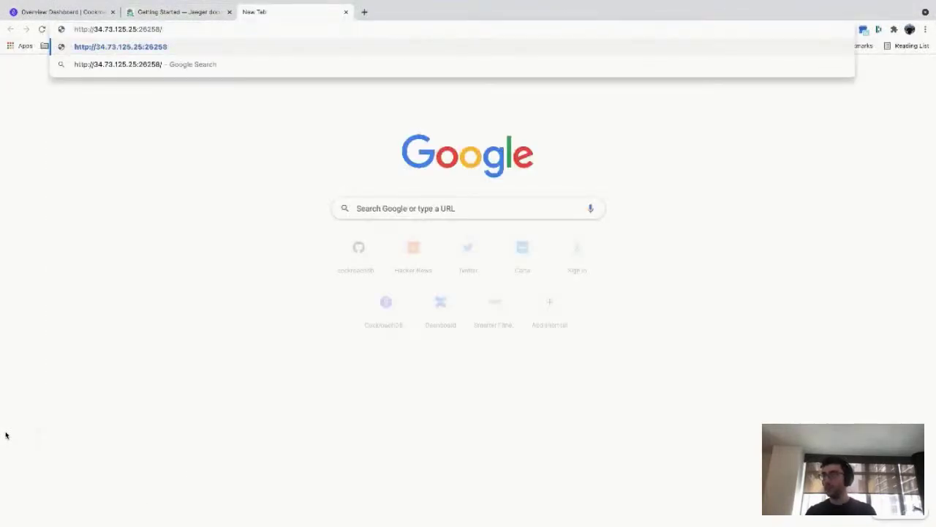
{"action": "key", "text": "super+Tab"}
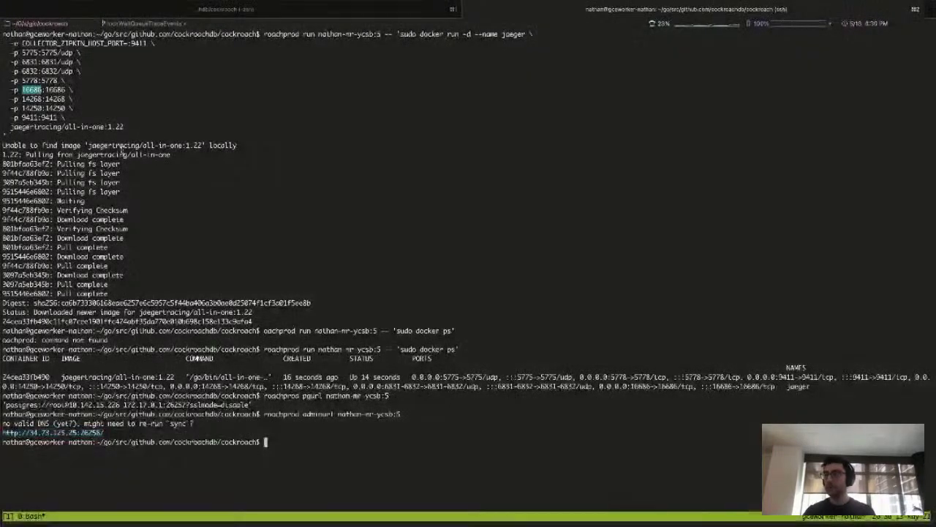
{"action": "key", "text": "super+Tab"}
{"action": "double_click", "coordinate": [126, 29]}
{"action": "type", "text": "16686"}
{"action": "key", "text": "Return"}
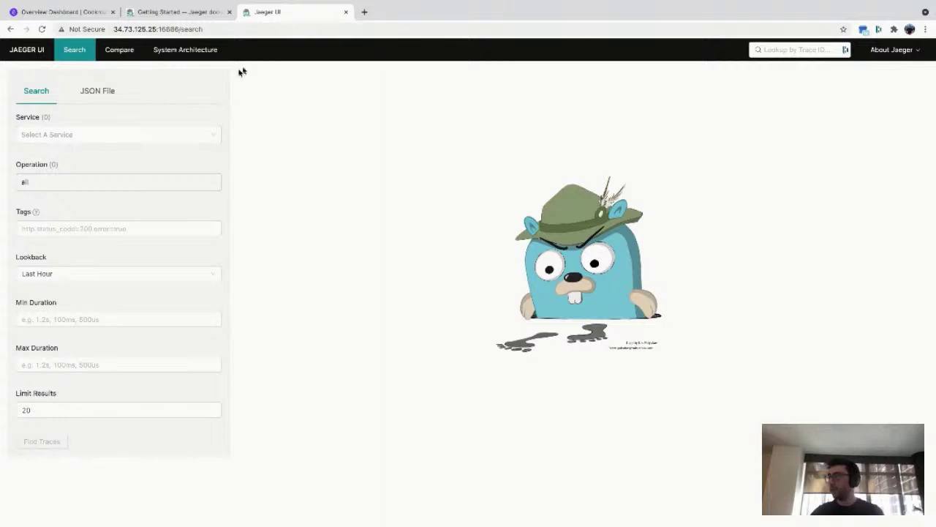
Move the Jaeger UI tab beside the Overview Dashboard tab, and check Jaeger's Service list before returning to the dashboard.
{"action": "left_click", "coordinate": [63, 12]}
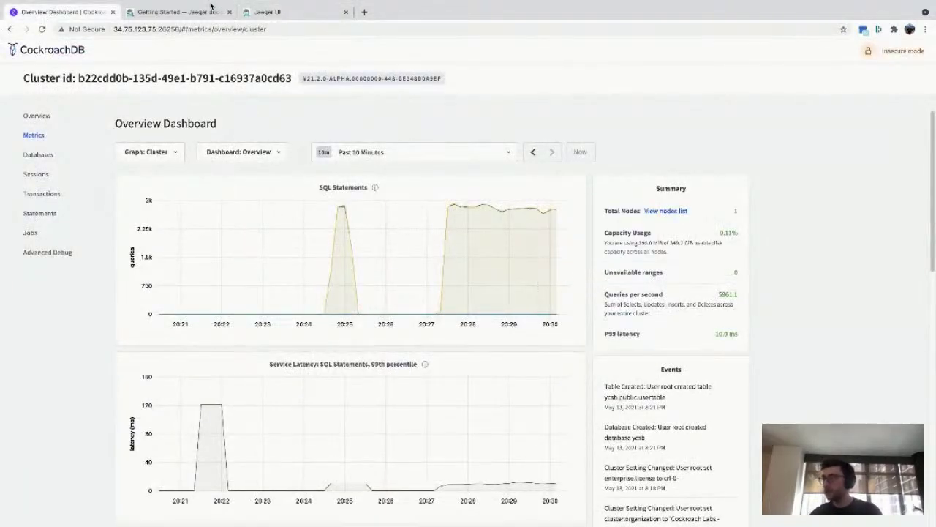
{"action": "left_click_drag", "start_coordinate": [267, 12], "coordinate": [175, 12]}
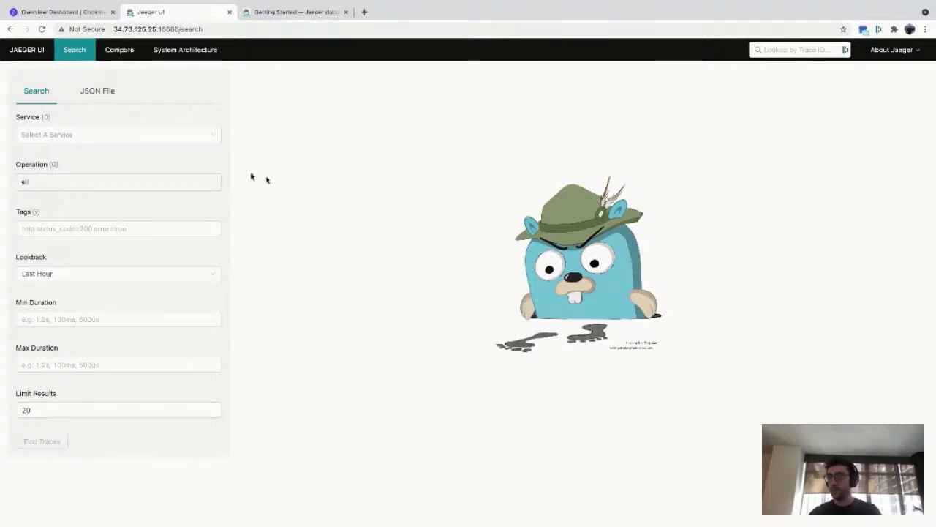
{"action": "left_click", "coordinate": [187, 134]}
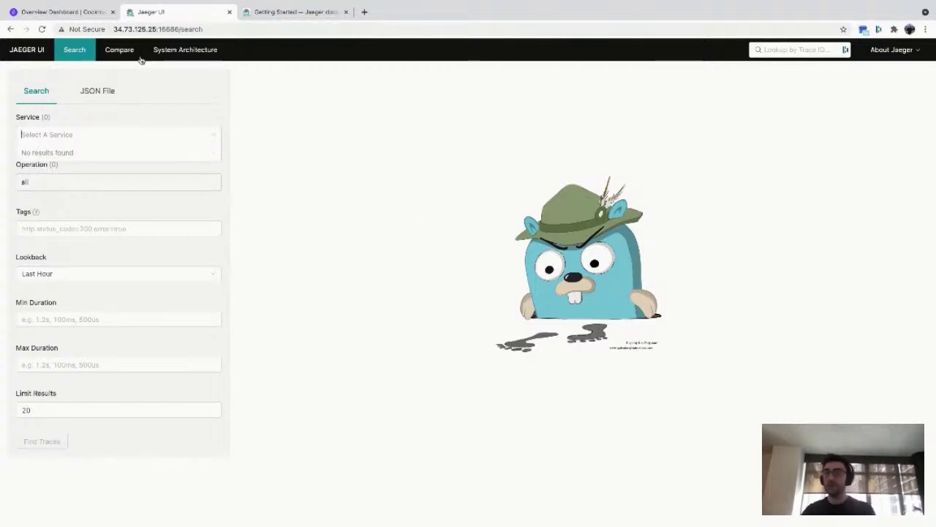
{"action": "left_click", "coordinate": [83, 10]}
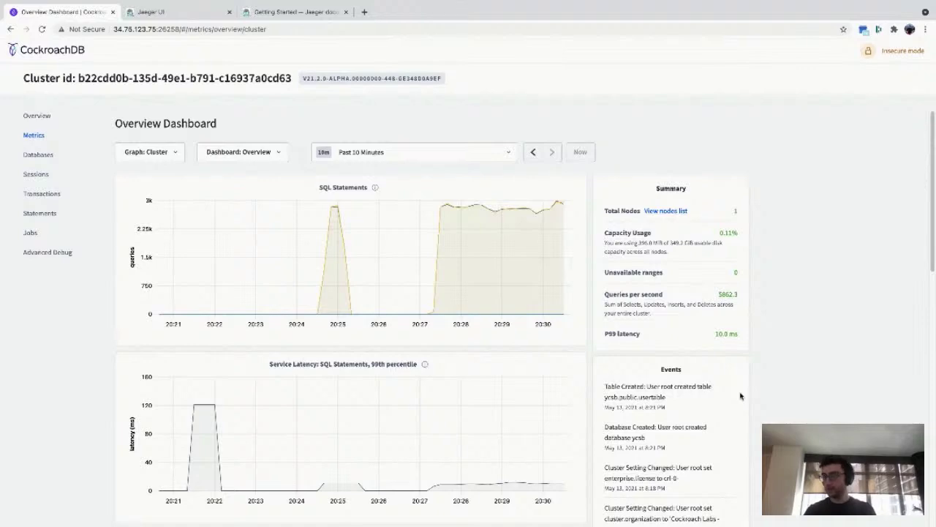
Copy node 5's internal IP address from the pgurl output in the terminal, and switch to VS Code.
{"action": "key", "text": "ctrl+Right"}
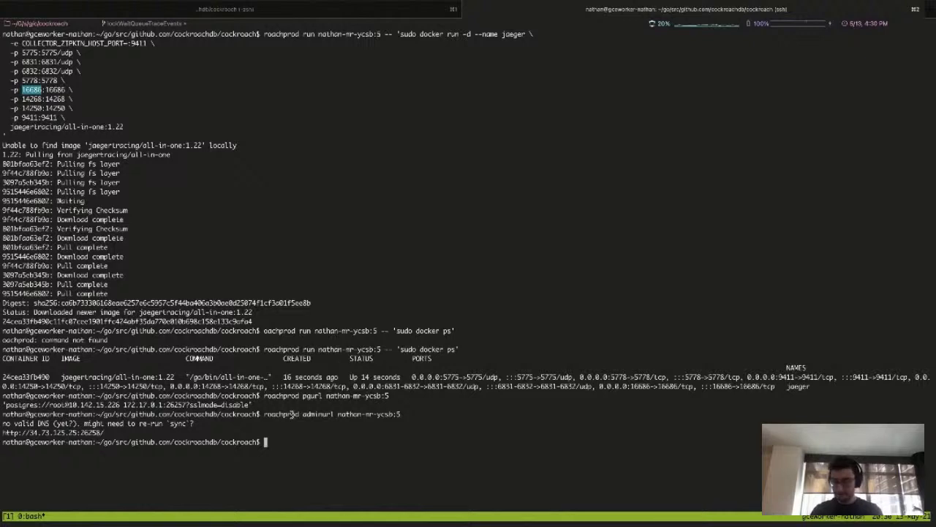
{"action": "type", "text": "roachprod"}
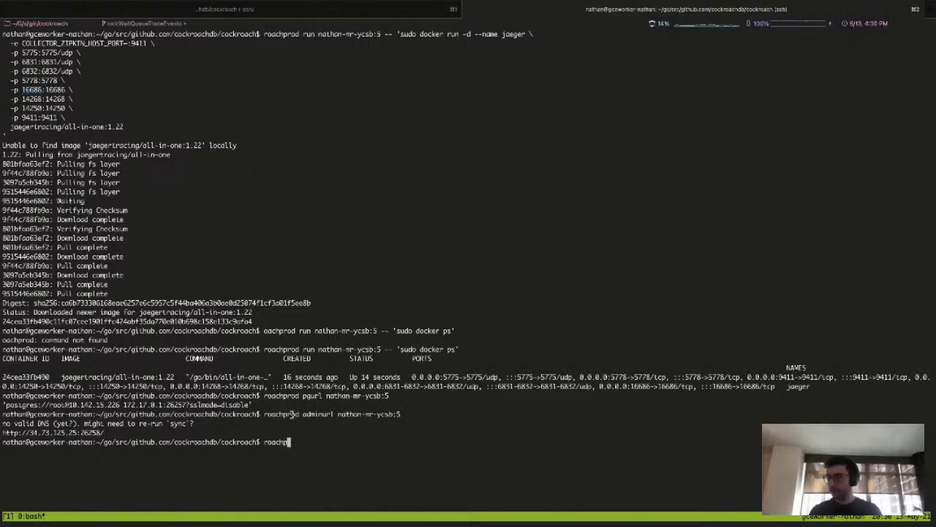
{"action": "left_click_drag", "start_coordinate": [68, 404], "coordinate": [119, 405]}
{"action": "key", "text": "super+c"}
{"action": "key", "text": "super+Tab"}
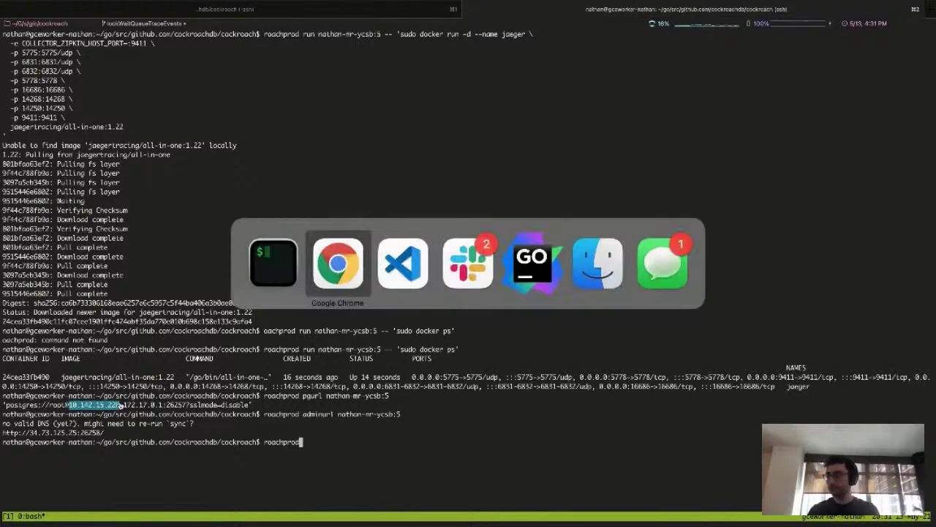
{"action": "key", "text": "Tab"}
Below the tests list in the Benchmarking Plan, draft a SET CLUSTER SETTING line containing node 5's copied IP address followed by :'.
{"action": "key", "text": "Down"}
{"action": "key", "text": "Down"}
{"action": "key", "text": "Down"}
{"action": "key", "text": "Down"}
{"action": "key", "text": "Down"}
{"action": "key", "text": "Down"}
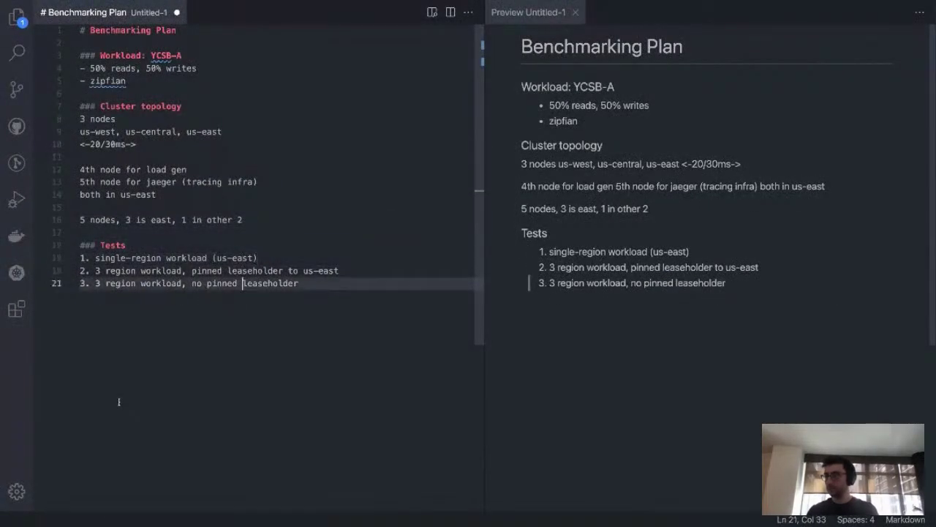
{"action": "key", "text": "Return"}
{"action": "key", "text": "Return"}
{"action": "type", "text": "SET CLUSTER S"}
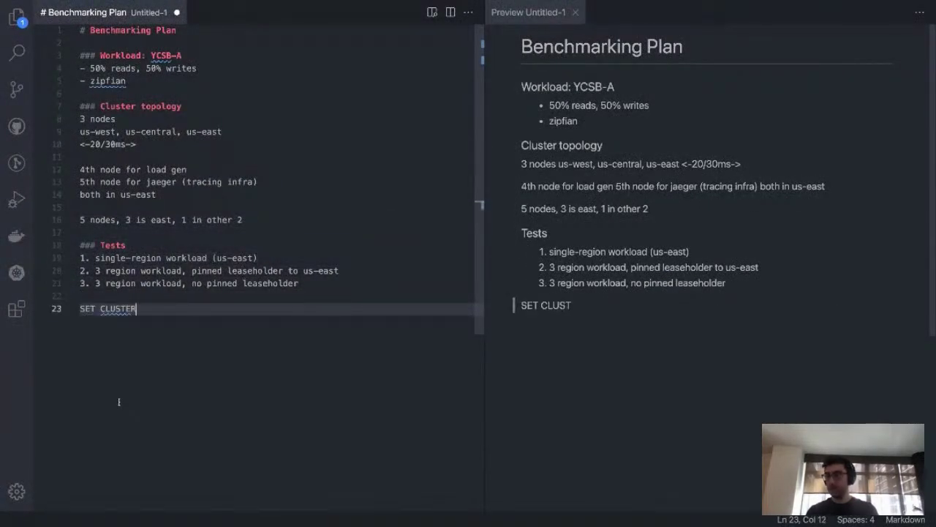
{"action": "key", "text": "BackSpace"}
{"action": "key", "text": "BackSpace"}
{"action": "key", "text": "BackSpace"}
{"action": "key", "text": "BackSpace"}
{"action": "type", "text": "ER SETTING"}
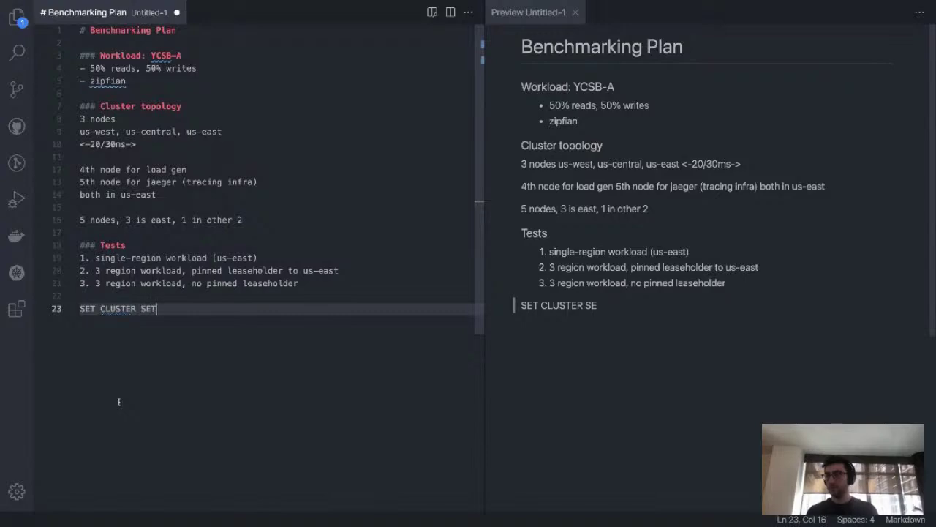
{"action": "key", "text": "super+v"}
{"action": "type", "text": ":'"}
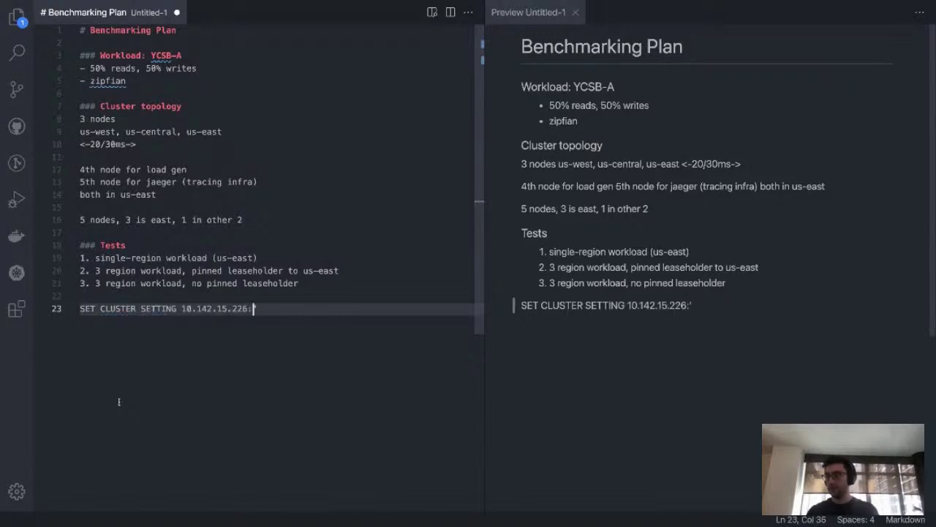
Look up the tracing statement outside the plan, and add SET CLUSTER SETTING trace.zipkin.collector='localhost:9411' on a new line below the draft.
{"action": "key", "text": "ctrl+Left"}
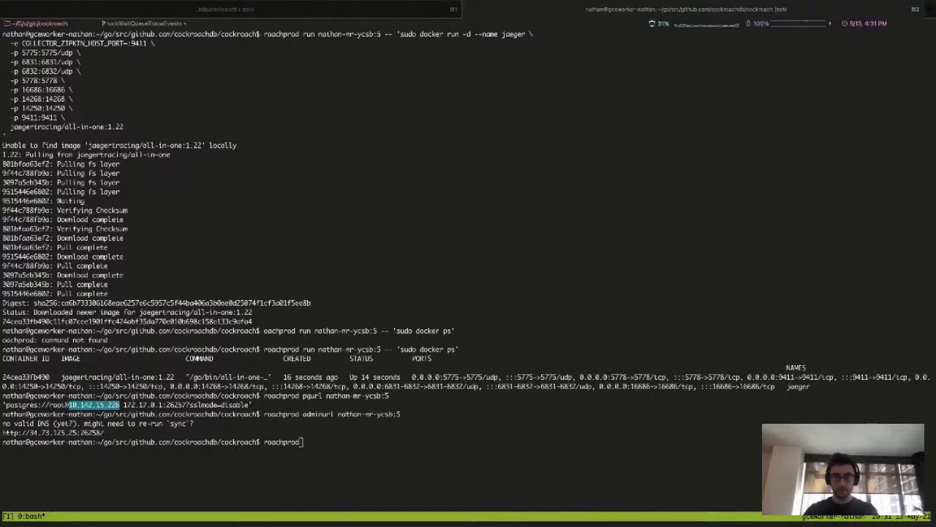
{"action": "left_click", "coordinate": [405, 214]}
{"action": "key", "text": "super+Tab"}
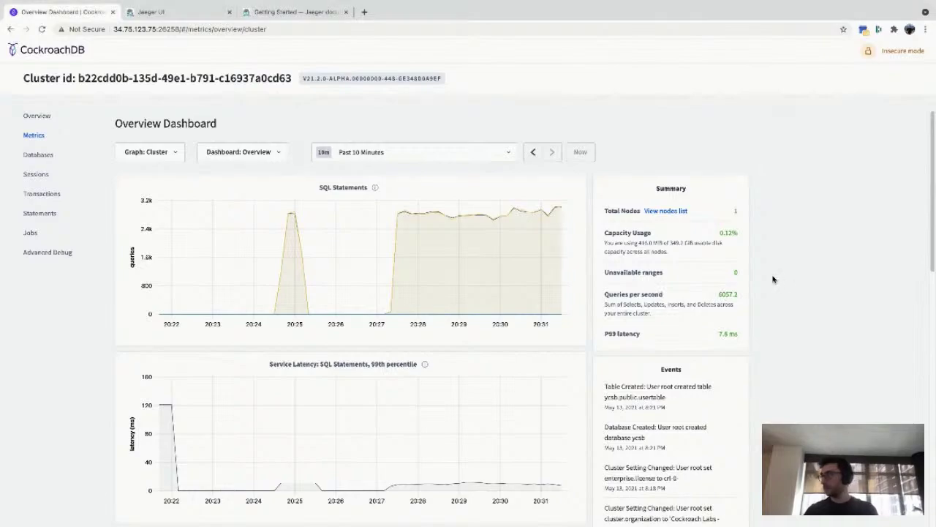
{"action": "key", "text": "ctrl+Right"}
{"action": "key", "text": "ctrl+Right"}
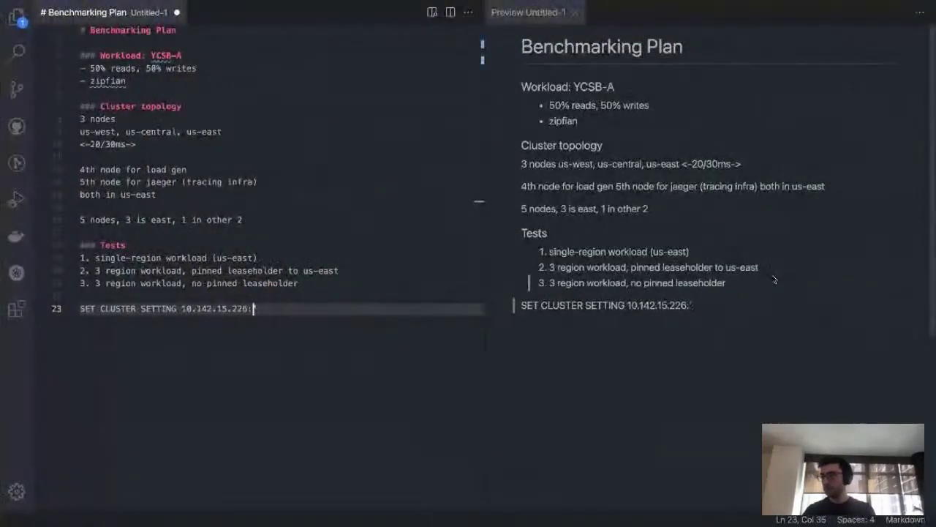
{"action": "key", "text": "Return"}
{"action": "key", "text": "Return"}
{"action": "type", "text": "SET CLUSTER SETTING trace.zipkin.collector='localhost:9411'"}
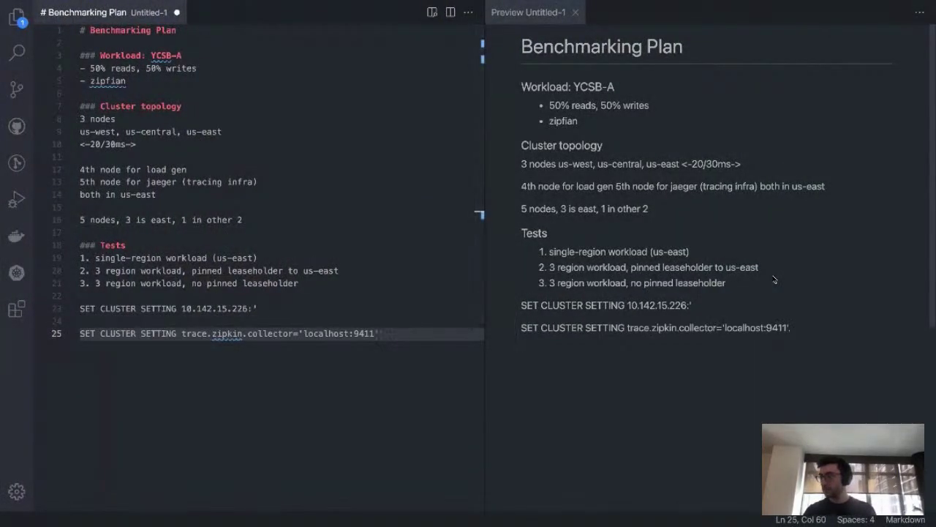
Move the IP address 10.142.15.226 out of the draft line to replace localhost in the trace.zipkin.collector statement.
{"action": "left_click", "coordinate": [241, 308]}
{"action": "key", "text": "shift+Left"}
{"action": "key", "text": "shift+Left"}
{"action": "key", "text": "shift+Left"}
{"action": "key", "text": "shift+Left"}
{"action": "key", "text": "shift+Left"}
{"action": "key", "text": "ctrl+shift+Left"}
{"action": "key", "text": "ctrl+shift+Left"}
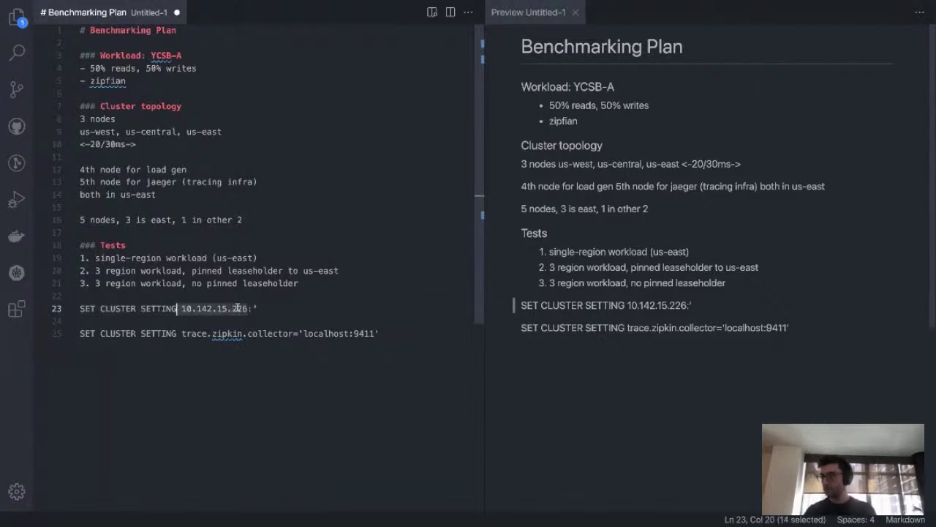
{"action": "key", "text": "BackSpace"}
{"action": "key", "text": "Down"}
{"action": "key", "text": "Down"}
{"action": "key", "text": "End"}
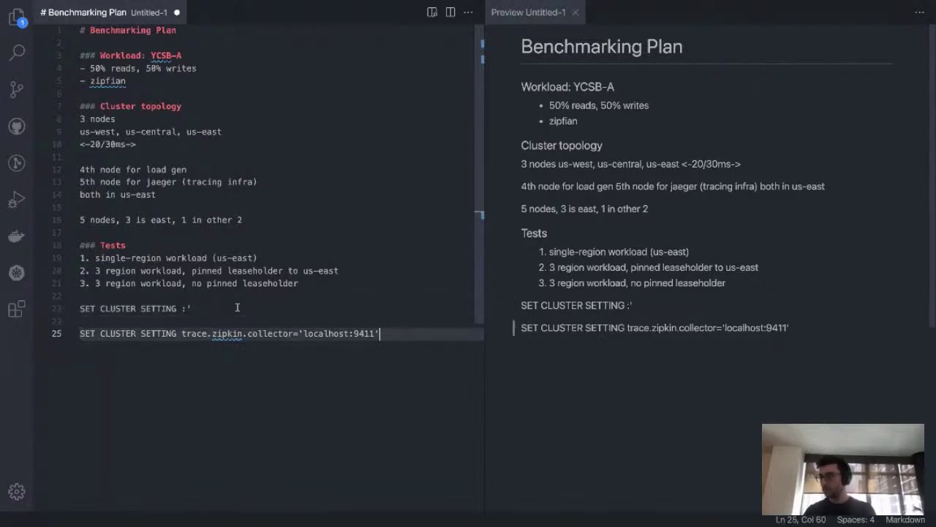
{"action": "key", "text": "ctrl+shift+Left"}
{"action": "key", "text": "ctrl+v"}
Delete the leftover draft line, and copy the completed trace.zipkin.collector statement before removing it from the plan.
{"action": "key", "text": "Up"}
{"action": "key", "text": "Up"}
{"action": "key", "text": "ctrl+shift+k"}
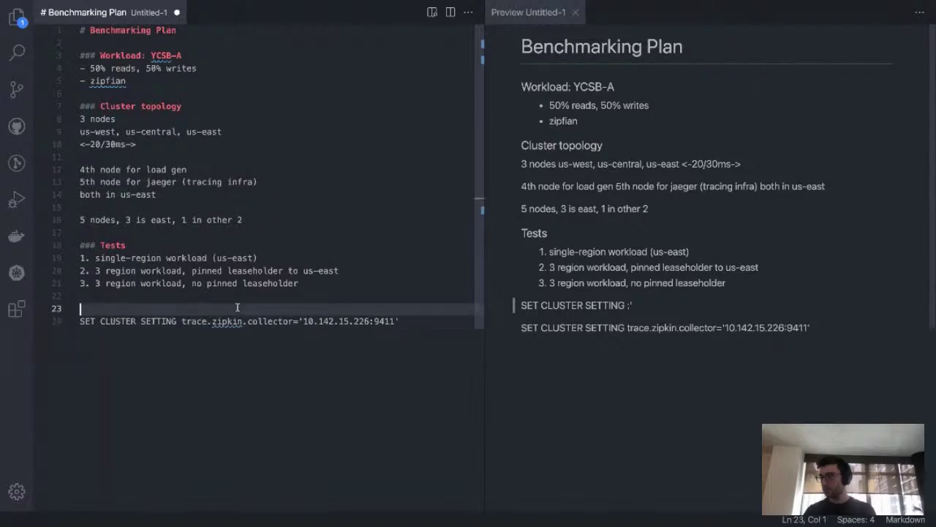
{"action": "key", "text": "ctrl+shift+k"}
{"action": "key", "text": "shift+End"}
{"action": "key", "text": "super+c"}
{"action": "key", "text": "BackSpace"}
{"action": "key", "text": "BackSpace"}
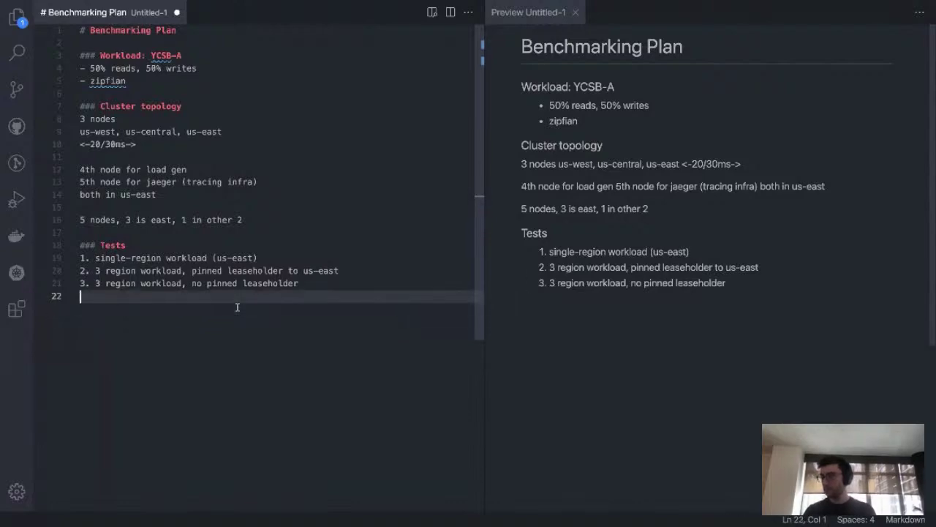
Open a roachprod SQL shell on node 1, and run SET CLUSTER SETTING trace.zipkin.collector='10.142.15.226:9411';.
{"action": "key", "text": "super+Tab"}
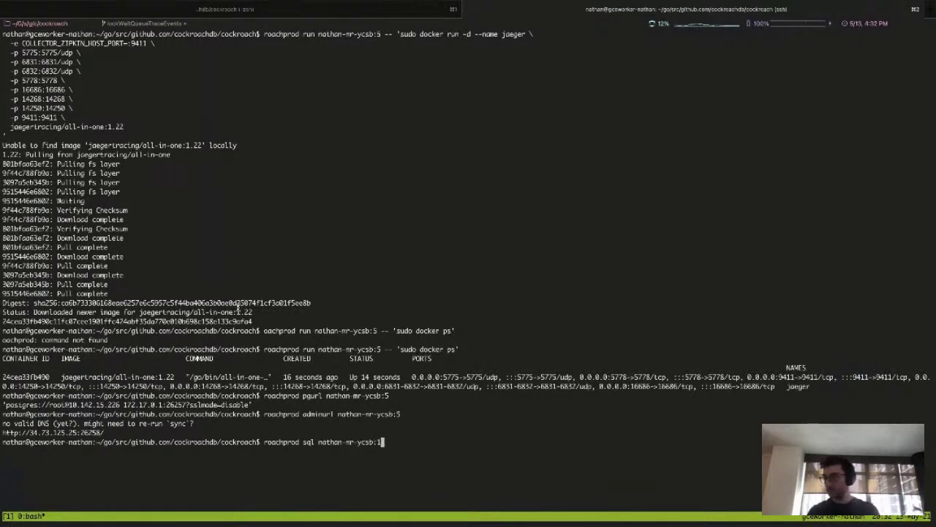
{"action": "key", "text": "Return"}
{"action": "key", "text": "super+v"}
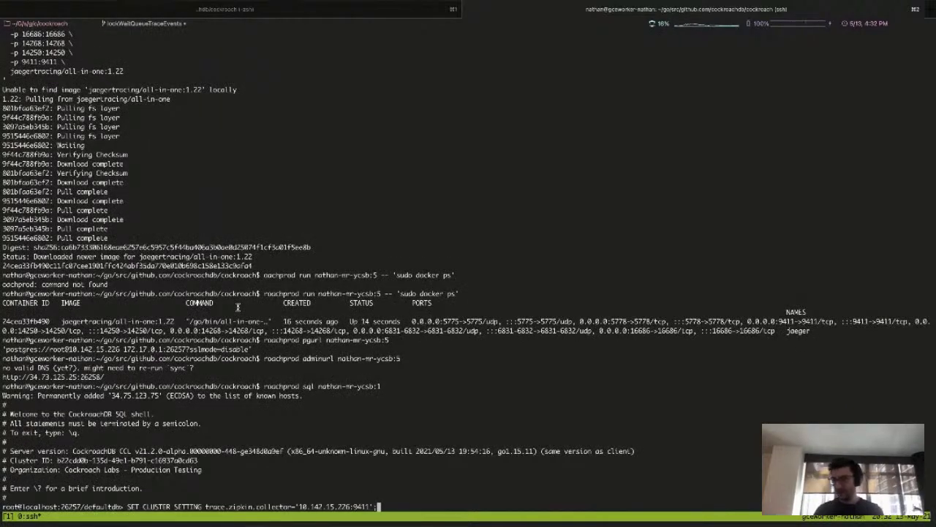
{"action": "key", "text": "super+Tab"}
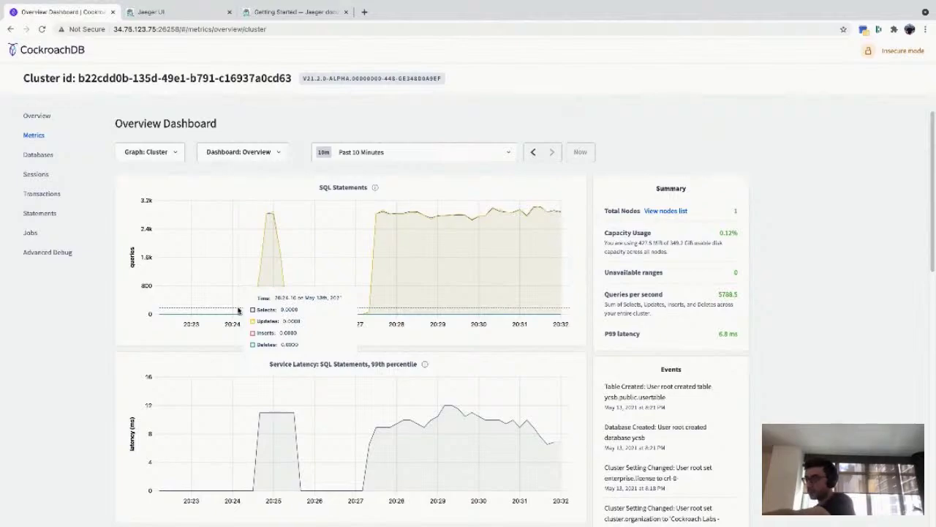
{"action": "key", "text": "super+Tab"}
{"action": "key", "text": "Return"}
Switch to Chrome, close the Jaeger Getting Started docs, and reload the Jaeger UI to refresh its service list.
{"action": "key", "text": "super+Tab"}
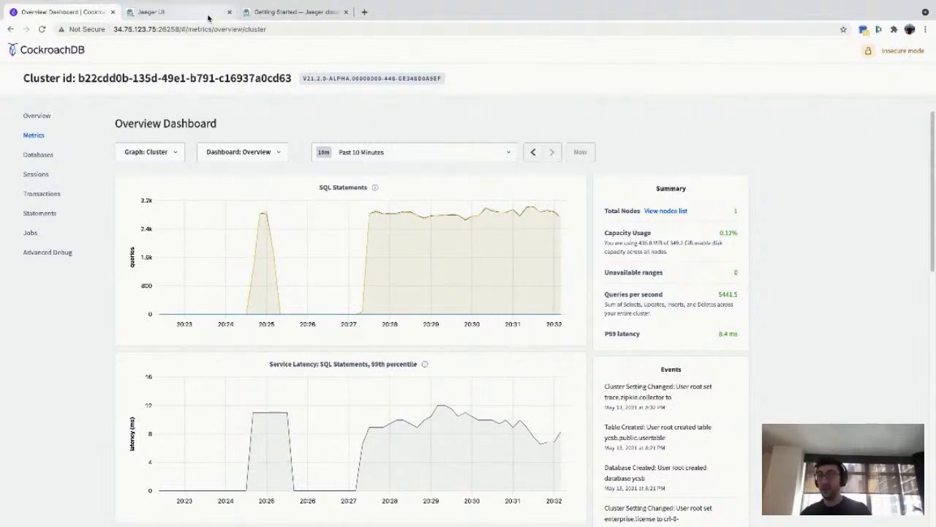
{"action": "left_click", "coordinate": [346, 12]}
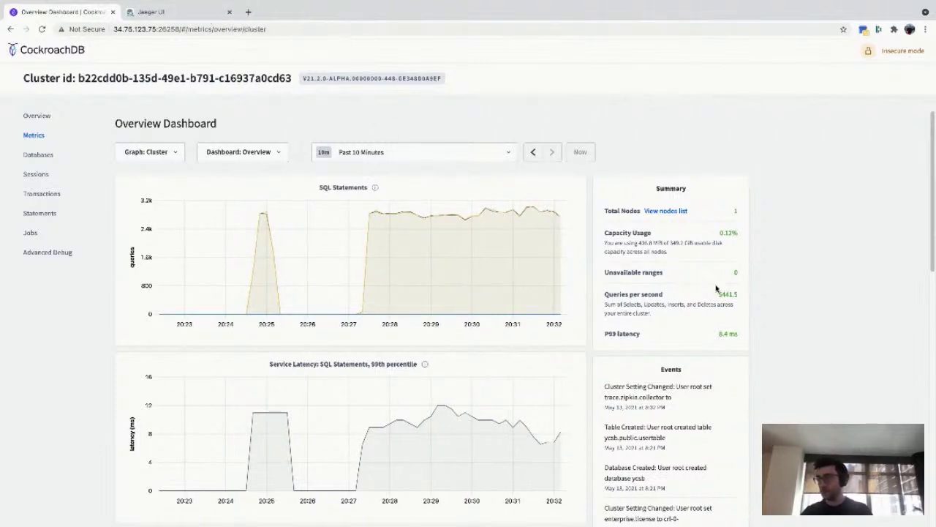
{"action": "key", "text": "ctrl+Tab"}
{"action": "left_click", "coordinate": [213, 139]}
{"action": "left_click", "coordinate": [219, 139]}
{"action": "key", "text": "ctrl+r"}
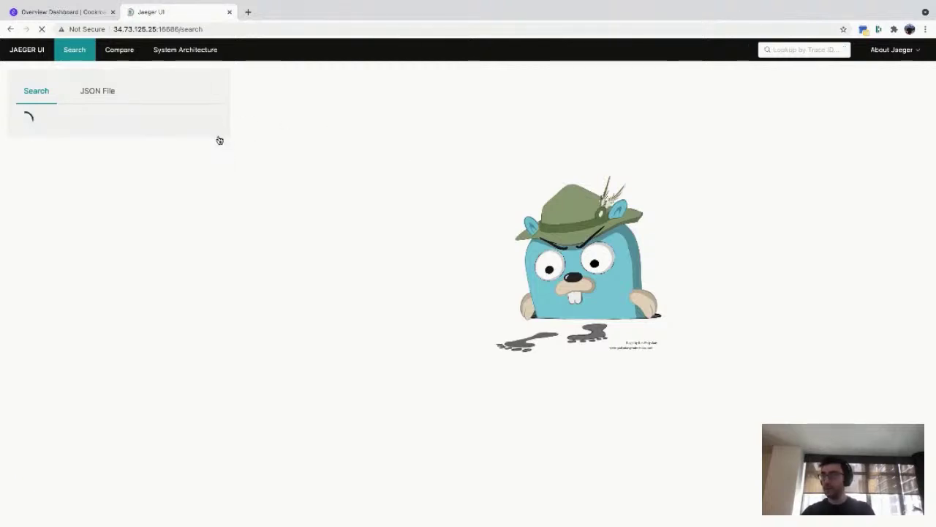
Select the cockroach service in the Jaeger search form, and find its traces.
{"action": "left_click", "coordinate": [217, 138]}
{"action": "left_click", "coordinate": [143, 152]}
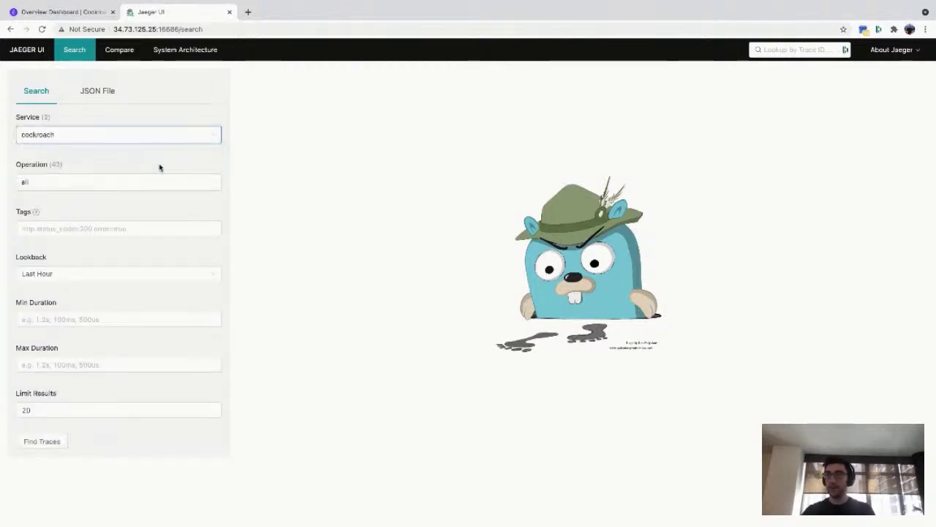
{"action": "left_click", "coordinate": [46, 443]}
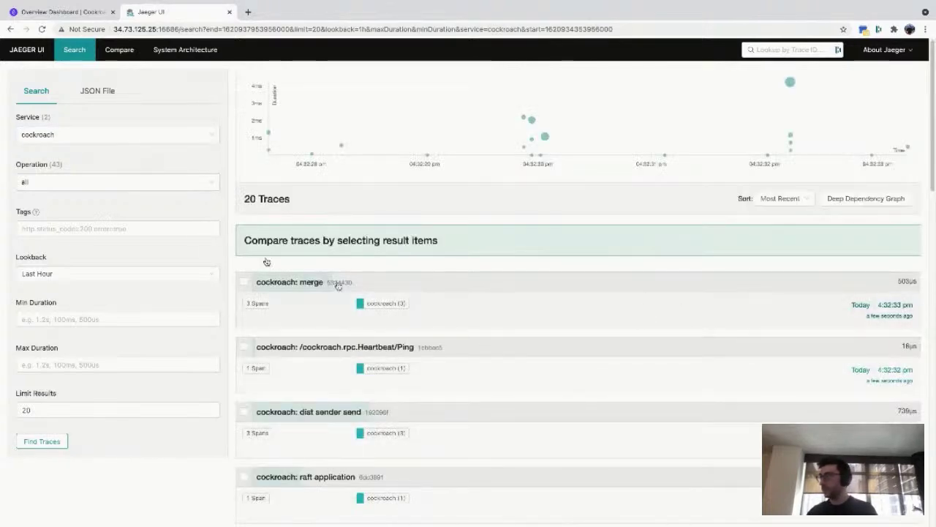
Set the trace search operation to sql txn, and find the matching traces.
{"action": "left_click", "coordinate": [206, 180]}
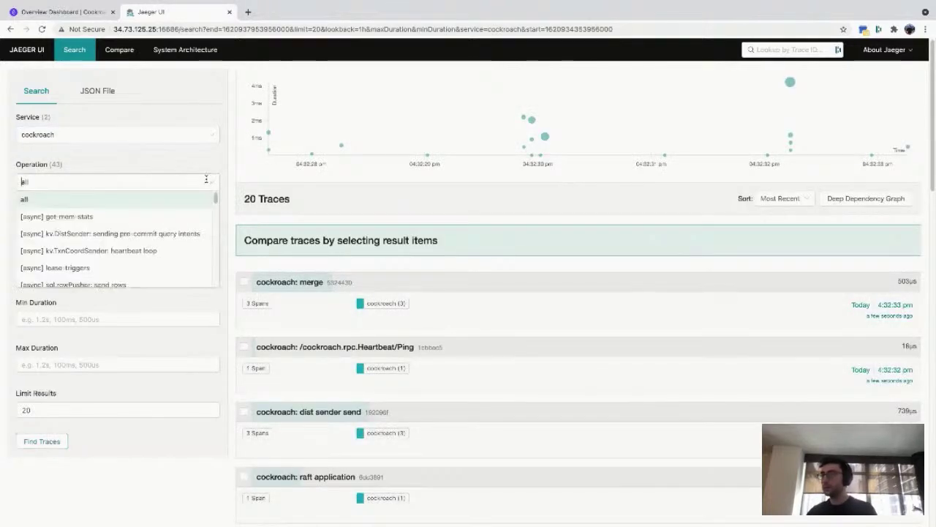
{"action": "scroll", "coordinate": [193, 229], "scroll_direction": "down", "scroll_amount": 10}
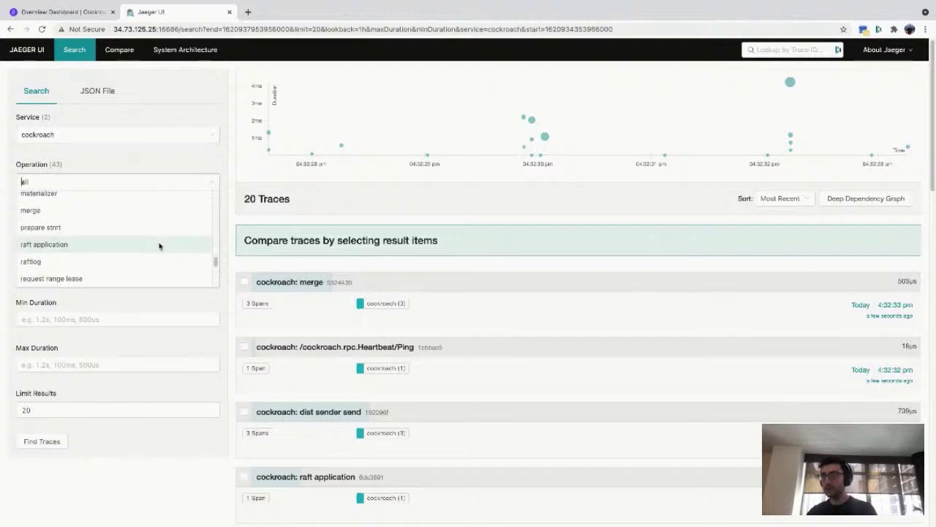
{"action": "scroll", "coordinate": [159, 246], "scroll_direction": "up", "scroll_amount": 4}
{"action": "scroll", "coordinate": [158, 246], "scroll_direction": "down", "scroll_amount": 6}
{"action": "scroll", "coordinate": [157, 245], "scroll_direction": "down", "scroll_amount": 3}
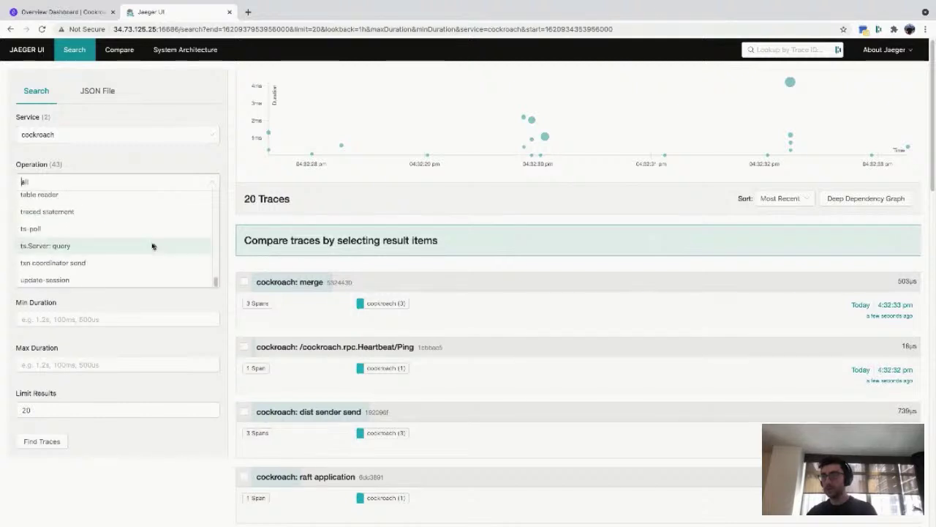
{"action": "left_click", "coordinate": [89, 228]}
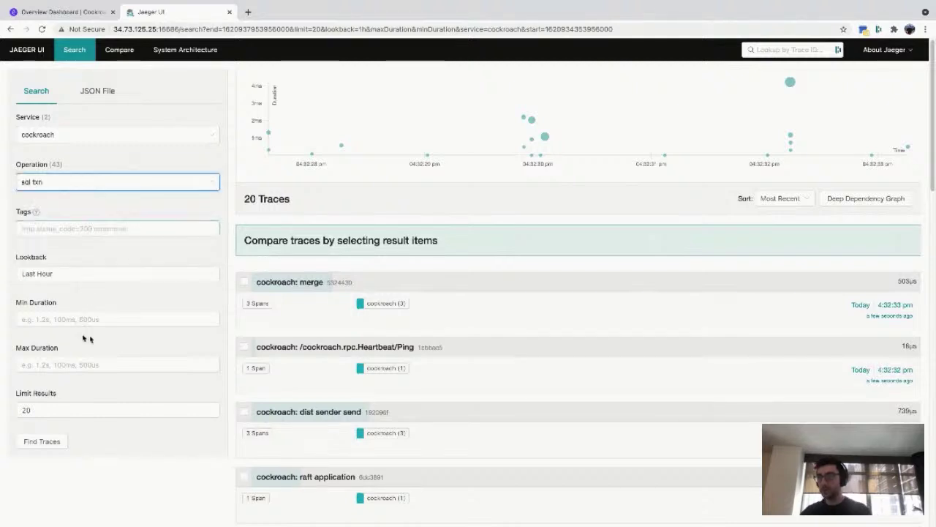
{"action": "left_click", "coordinate": [45, 441]}
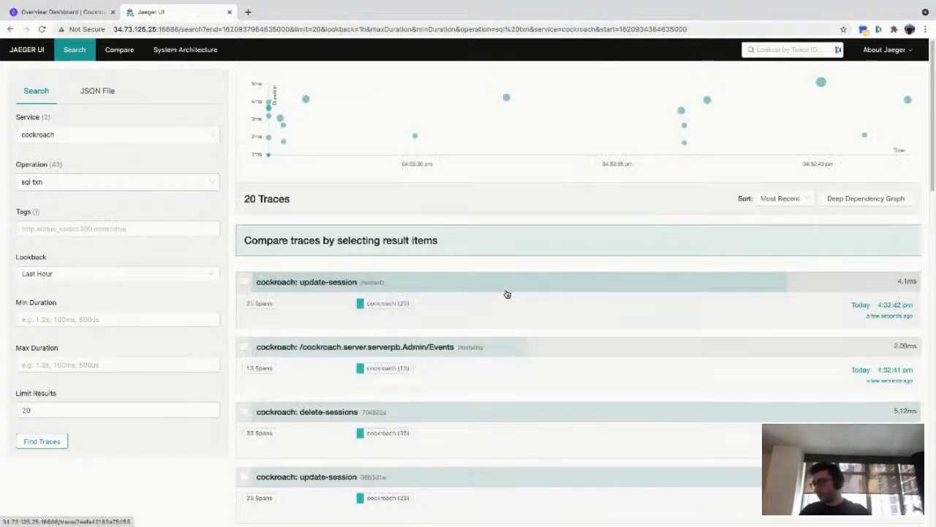
Examine the sql txn traces for workload queries, refreshing the search and checking the available operations.
{"action": "scroll", "coordinate": [459, 401], "scroll_direction": "down", "scroll_amount": 6}
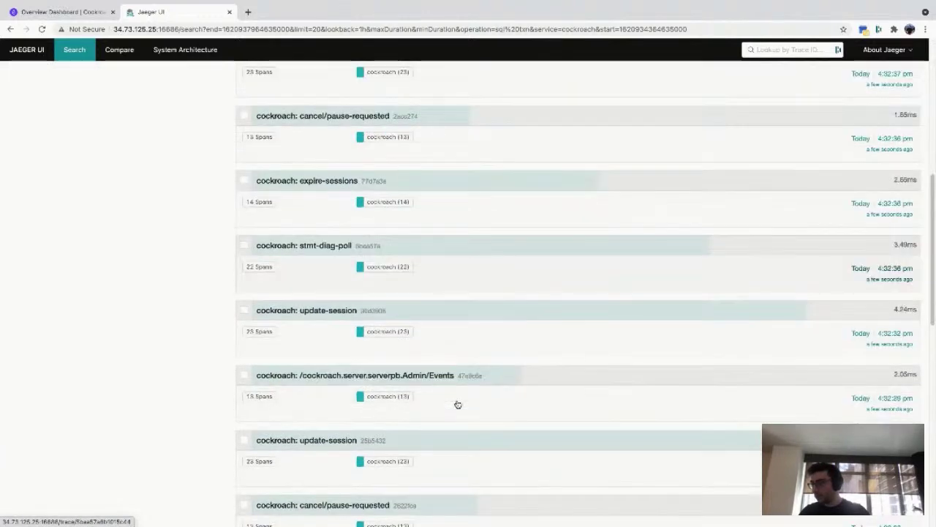
{"action": "scroll", "coordinate": [459, 402], "scroll_direction": "up", "scroll_amount": 3}
{"action": "scroll", "coordinate": [458, 402], "scroll_direction": "up", "scroll_amount": 4}
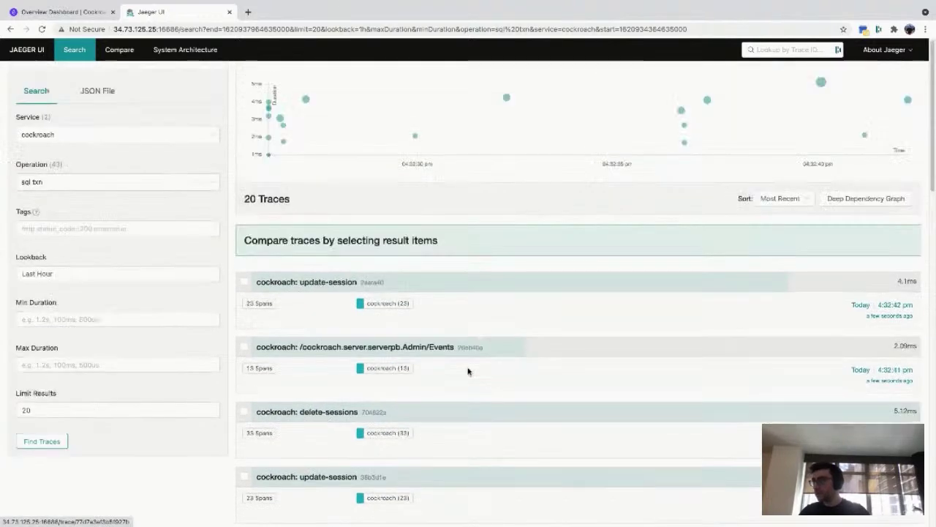
{"action": "left_click", "coordinate": [61, 442]}
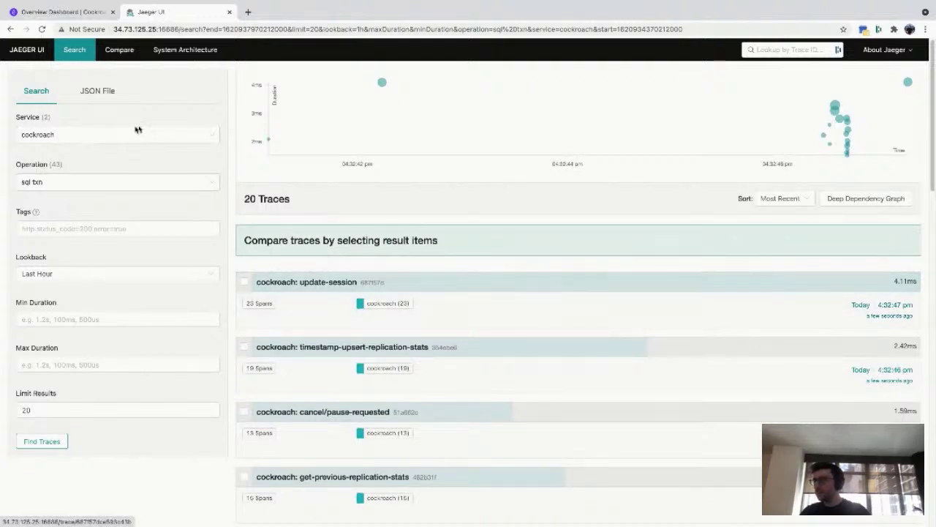
{"action": "left_click", "coordinate": [137, 184]}
{"action": "scroll", "coordinate": [168, 267], "scroll_direction": "down", "scroll_amount": 3}
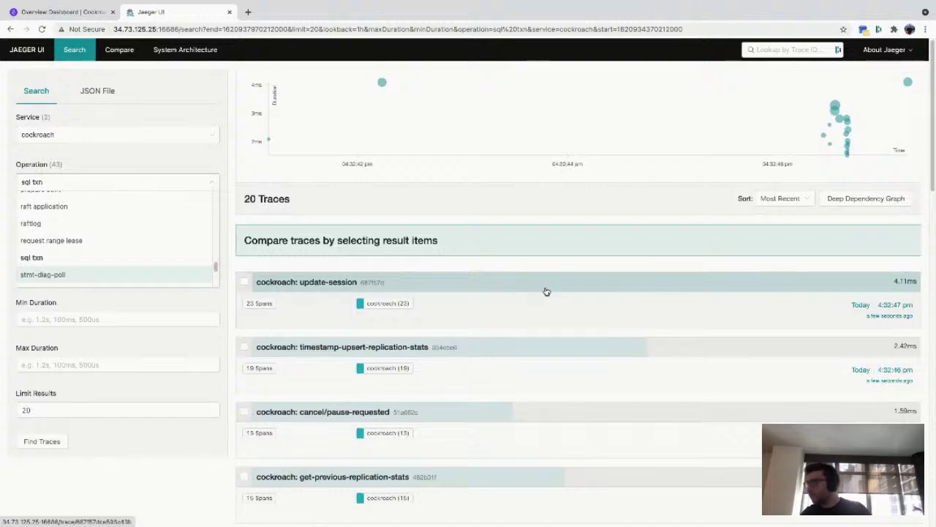
{"action": "scroll", "coordinate": [587, 329], "scroll_direction": "down", "scroll_amount": 6}
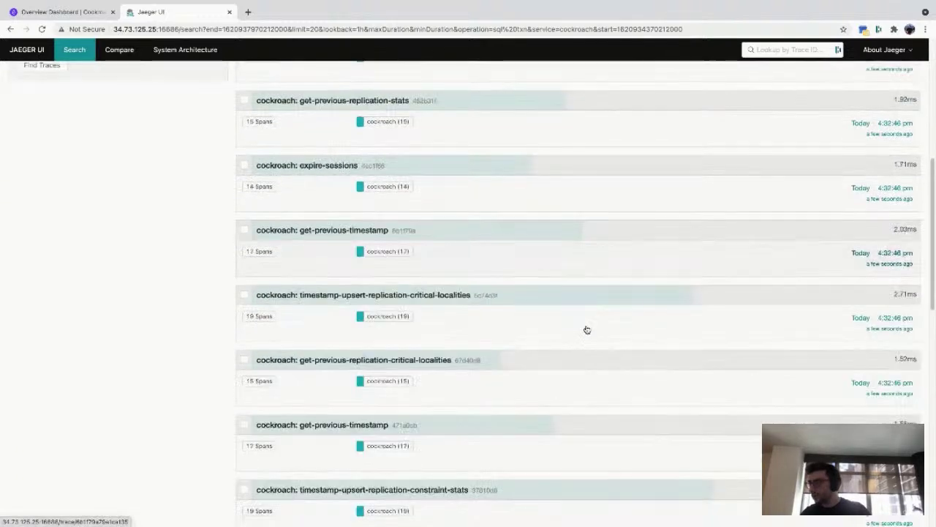
{"action": "scroll", "coordinate": [587, 329], "scroll_direction": "down", "scroll_amount": 10}
{"action": "scroll", "coordinate": [585, 328], "scroll_direction": "up", "scroll_amount": 15}
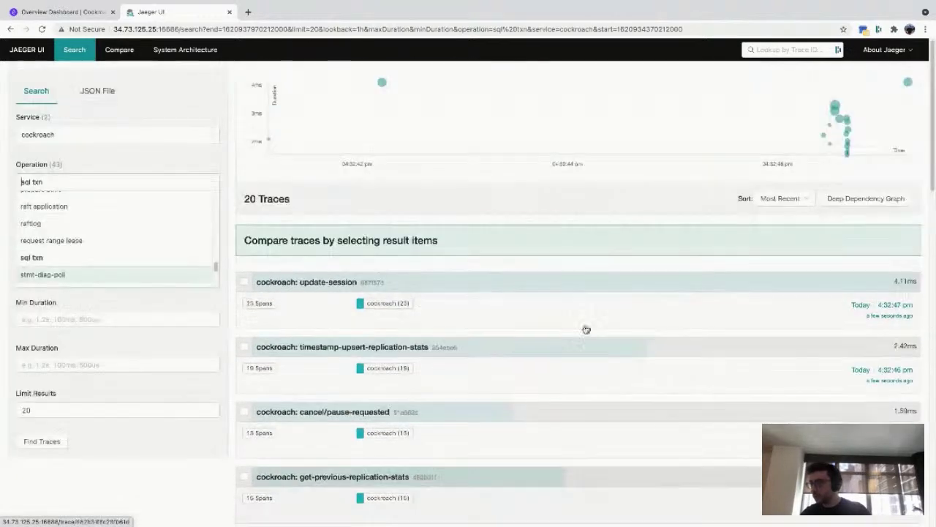
In the workload terminal session, rerun YCSB workload A from node 4 with concurrency 16 and duration 5m, and return to Jaeger.
{"action": "left_click", "coordinate": [104, 5]}
{"action": "left_click", "coordinate": [131, 11]}
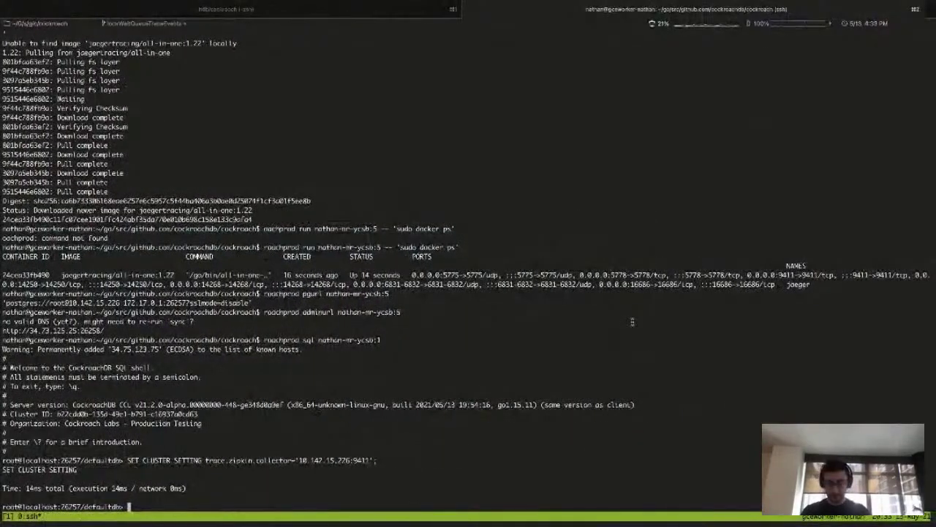
{"action": "key", "text": "ctrl+b"}
{"action": "key", "text": "s"}
{"action": "key", "text": "Return"}
{"action": "key", "text": "Up"}
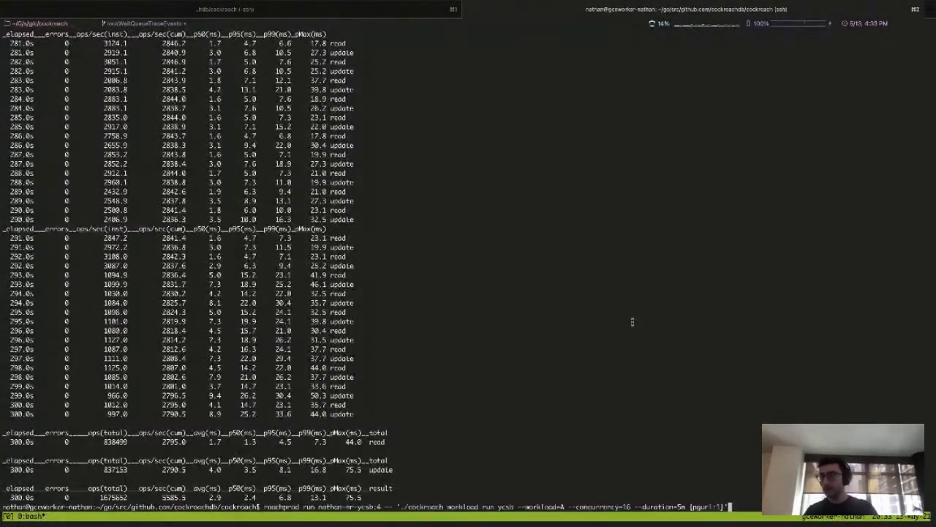
{"action": "key", "text": "ctrl+l"}
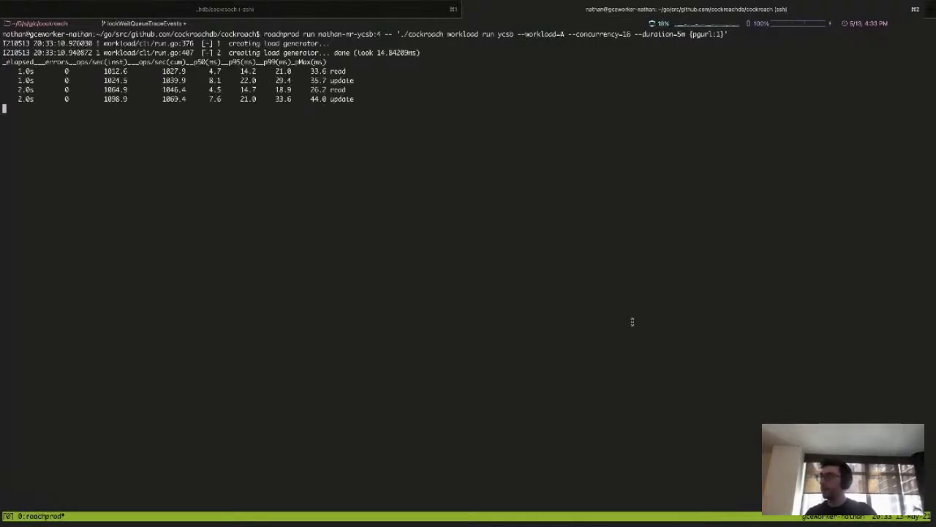
{"action": "key", "text": "ctrl+Left"}
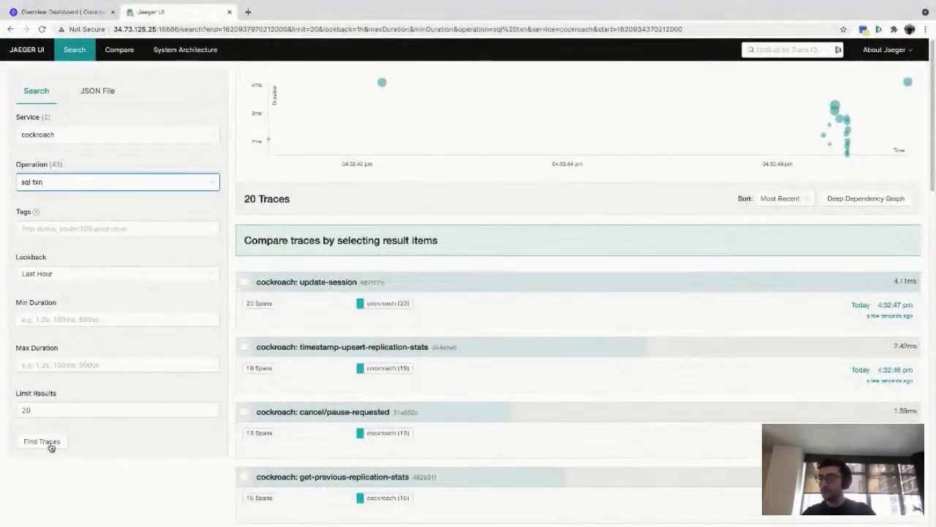
Refresh the sql txn trace search, and open the second result to view its root span details.
{"action": "left_click", "coordinate": [52, 448]}
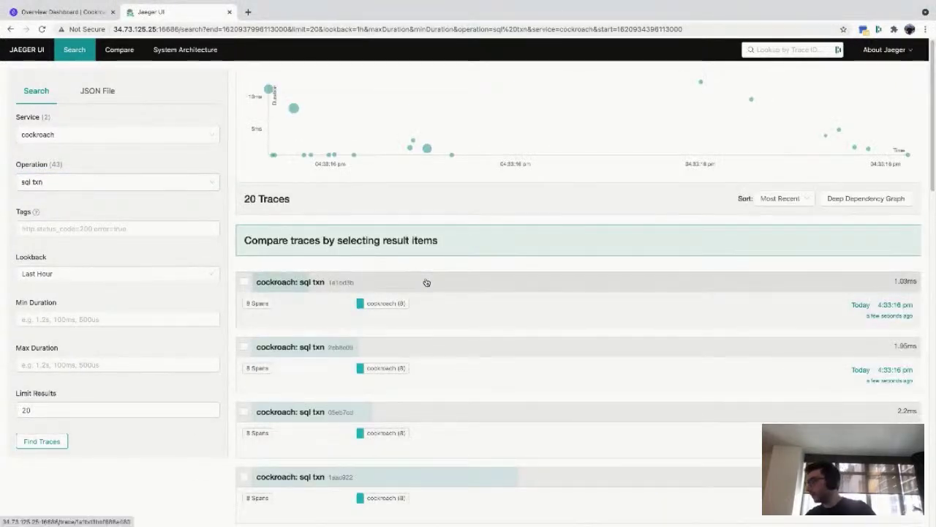
{"action": "left_click", "coordinate": [461, 354]}
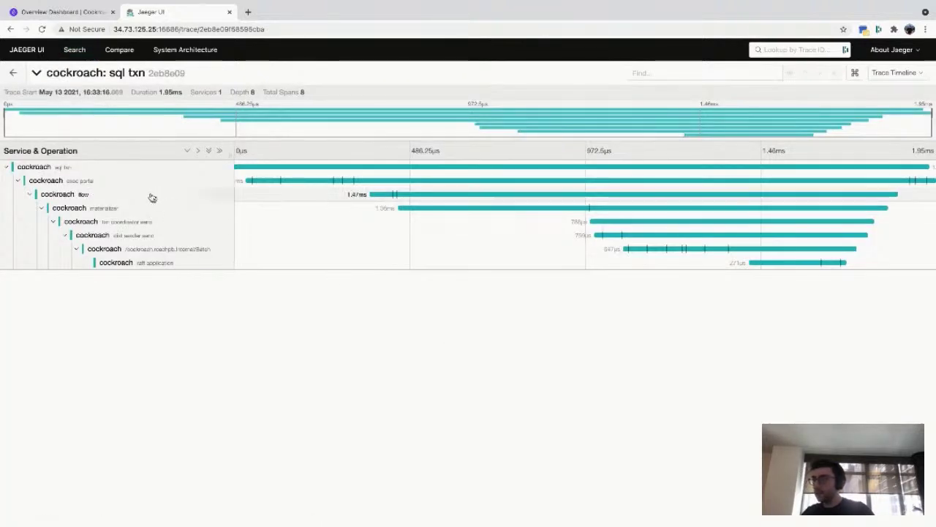
{"action": "left_click", "coordinate": [150, 172]}
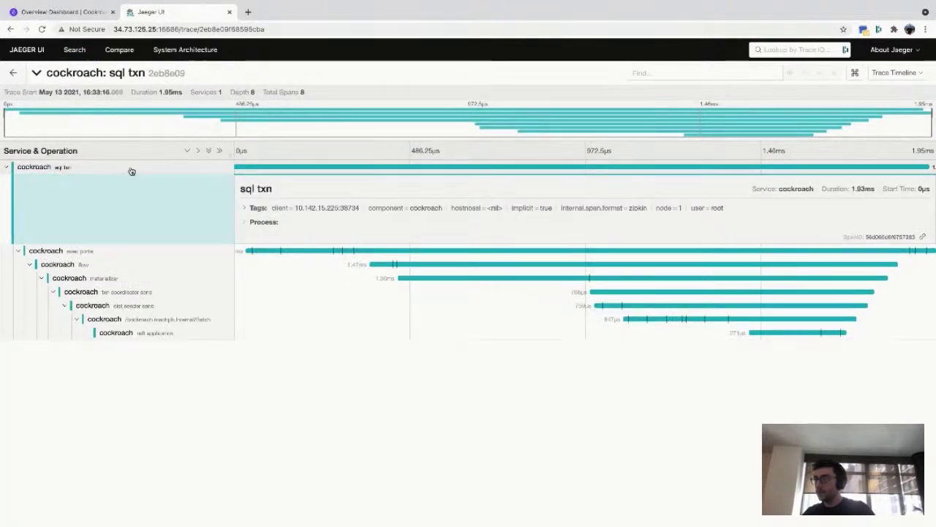
{"action": "left_click", "coordinate": [132, 171]}
Read the exec portal span's logs to identify the executed SQL statement, and collapse the span.
{"action": "left_click", "coordinate": [134, 185]}
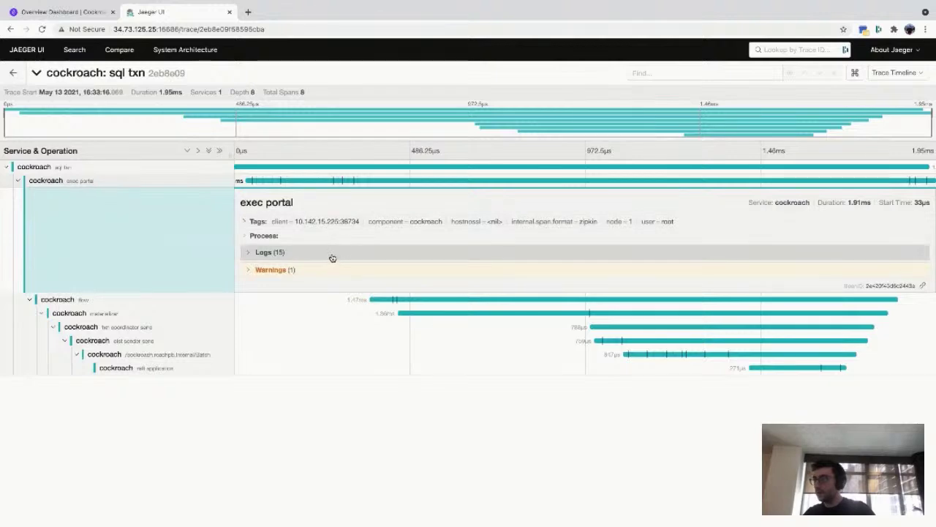
{"action": "left_click", "coordinate": [330, 255]}
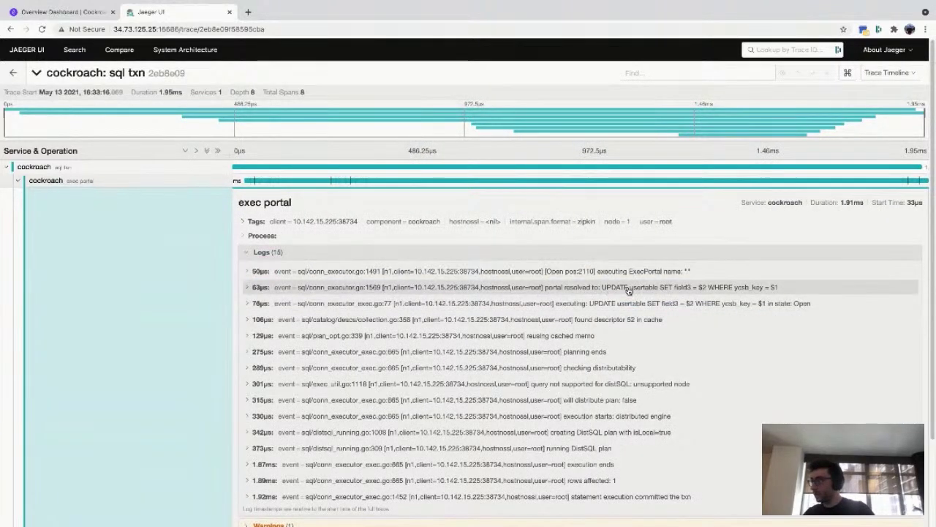
{"action": "scroll", "coordinate": [583, 330], "scroll_direction": "down", "scroll_amount": 1}
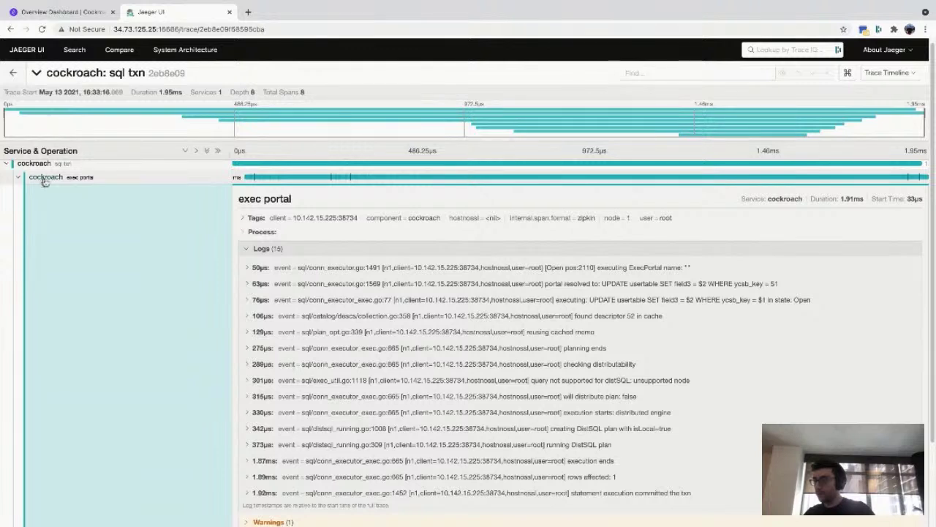
{"action": "left_click", "coordinate": [59, 182]}
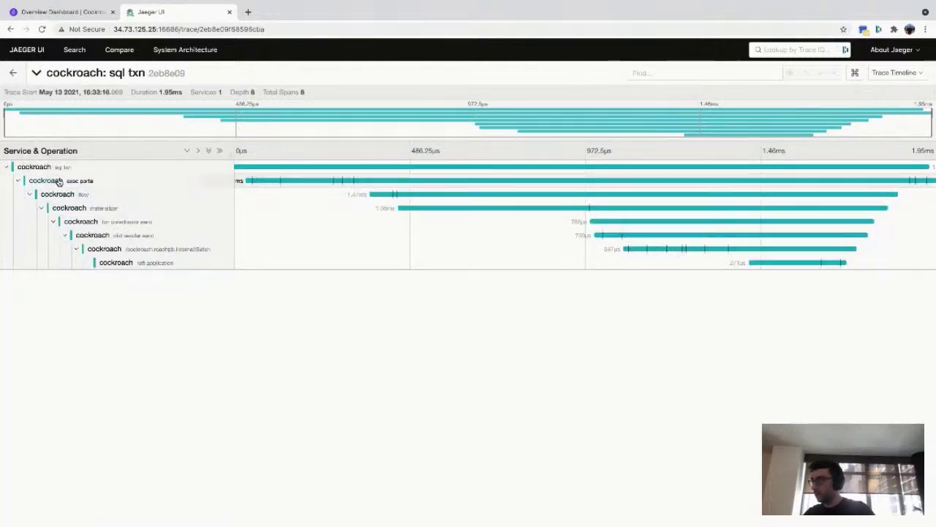
Check the exec portal span's warning, and review its log events for planning and execution.
{"action": "left_click", "coordinate": [124, 182]}
{"action": "left_click", "coordinate": [269, 269]}
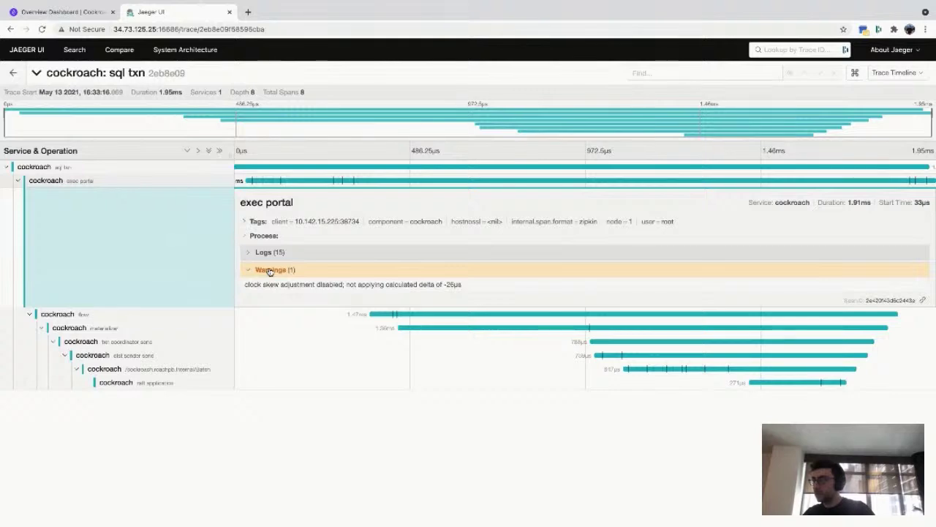
{"action": "left_click", "coordinate": [269, 270]}
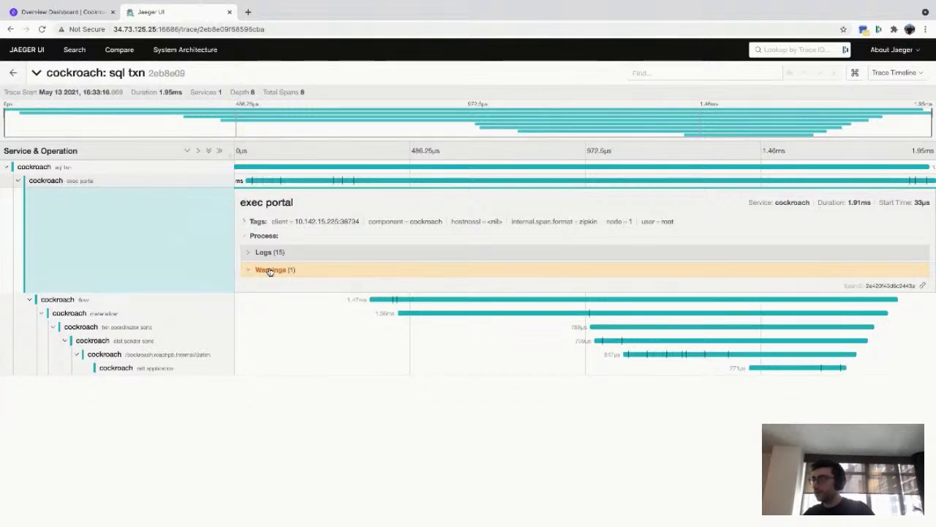
{"action": "left_click", "coordinate": [265, 252]}
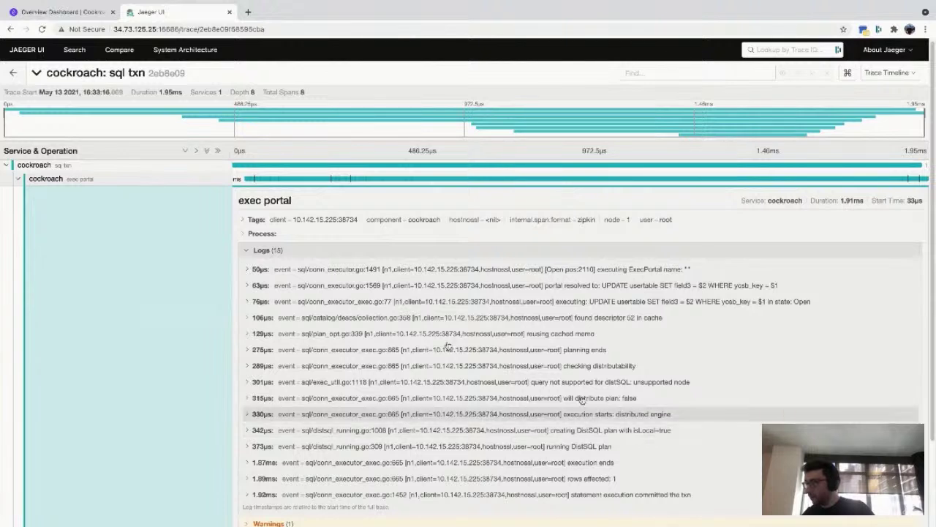
{"action": "left_click", "coordinate": [167, 182]}
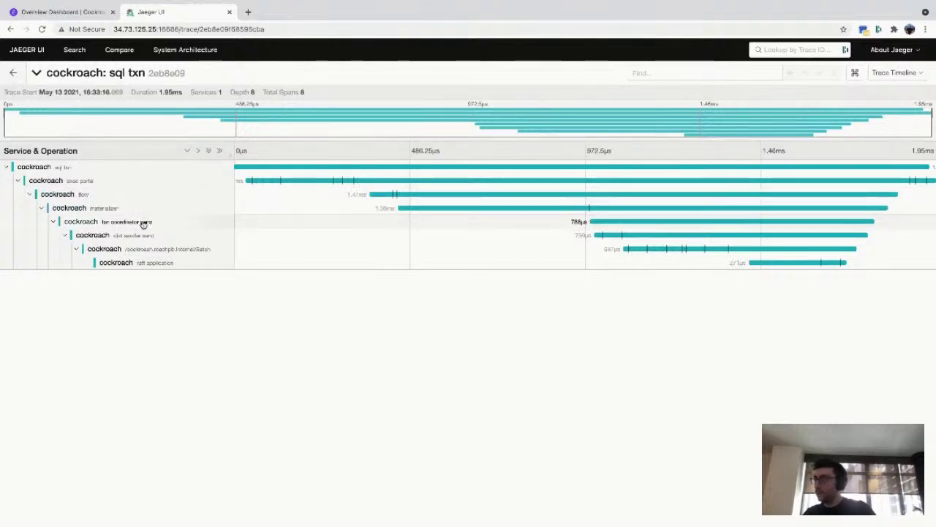
View the txn coordinator send span's details, and expand the dist sender send span's logs.
{"action": "left_click", "coordinate": [166, 221]}
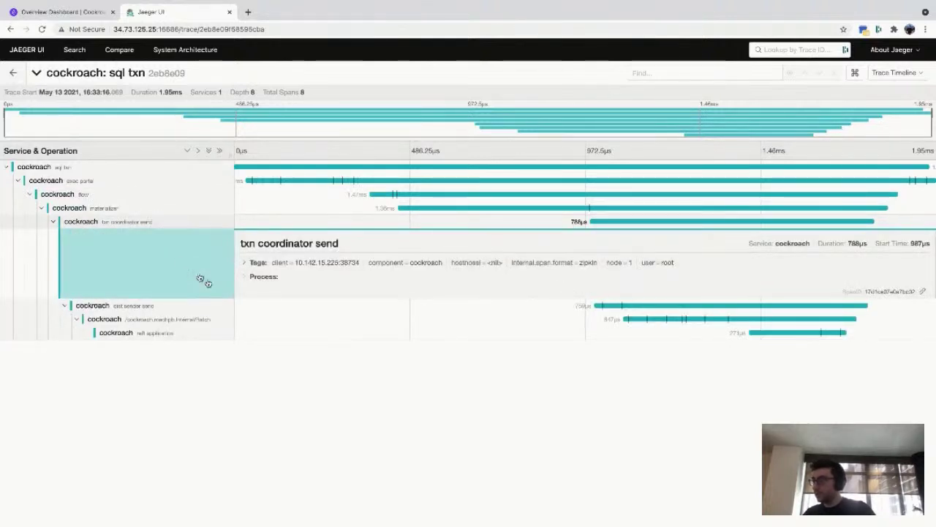
{"action": "left_click", "coordinate": [181, 222]}
{"action": "left_click", "coordinate": [174, 235]}
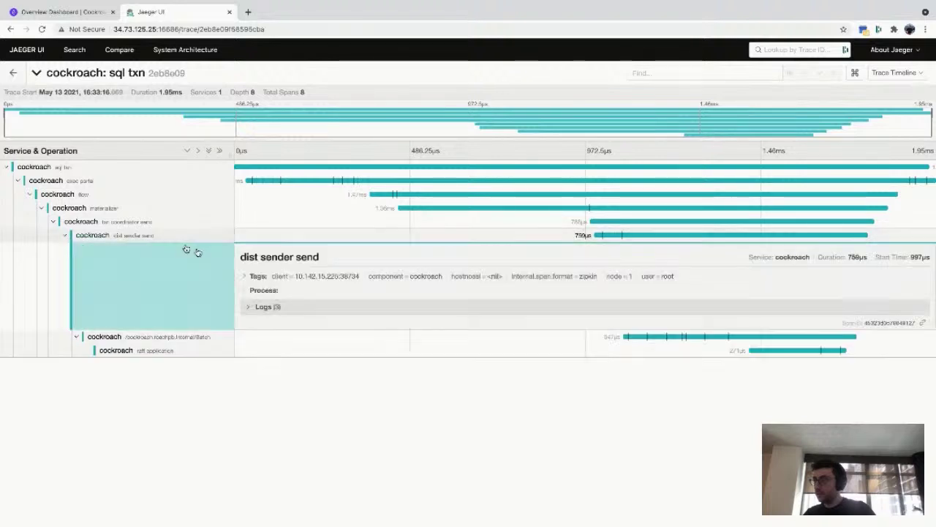
{"action": "left_click", "coordinate": [272, 307]}
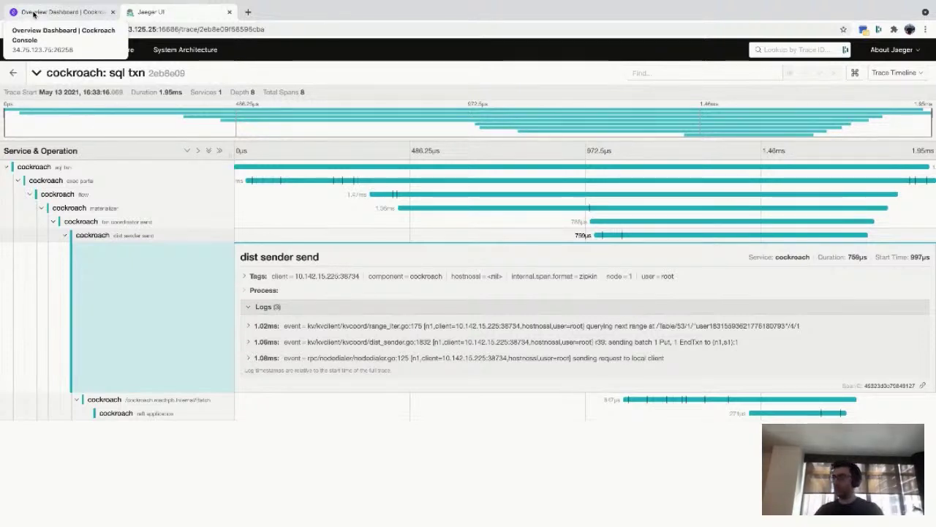
Inspect the materializer and flow spans, including their logs, and collapse both spans.
{"action": "left_click", "coordinate": [136, 208]}
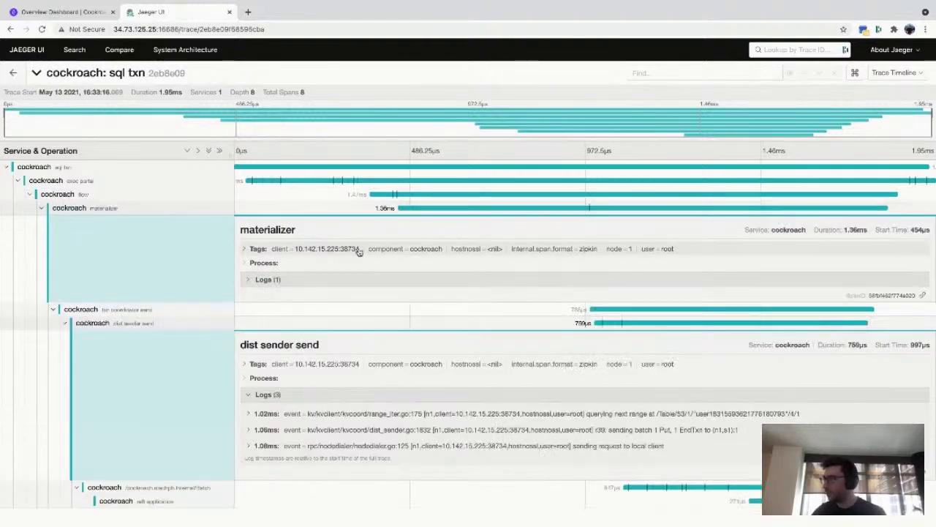
{"action": "left_click", "coordinate": [344, 278]}
{"action": "left_click", "coordinate": [344, 278]}
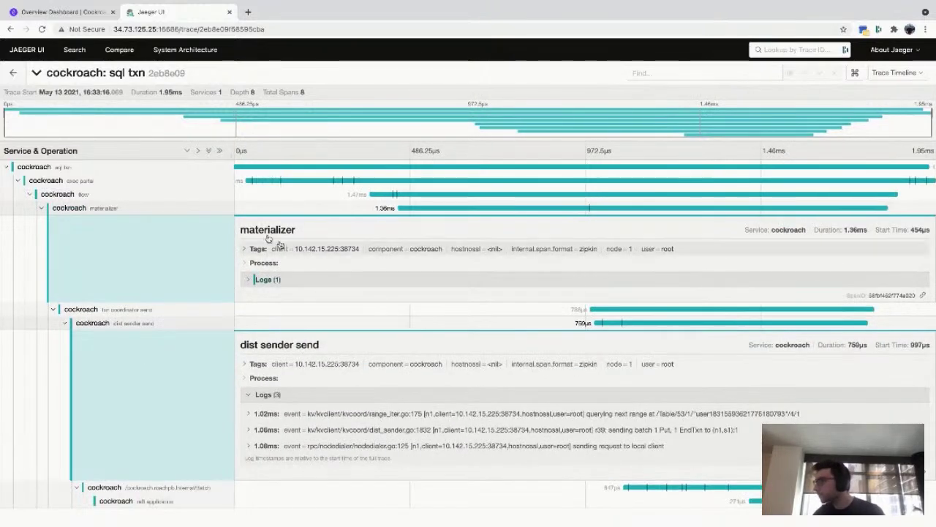
{"action": "left_click", "coordinate": [158, 208]}
{"action": "left_click", "coordinate": [159, 195]}
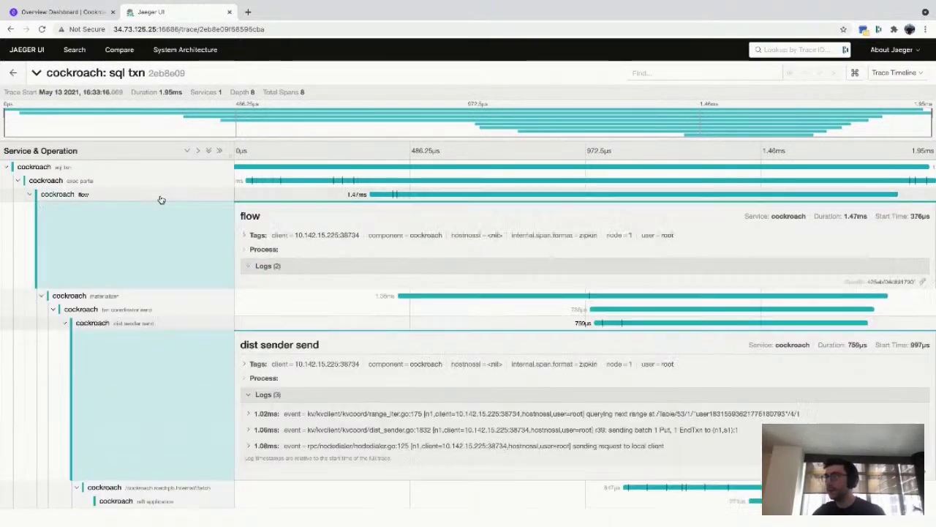
{"action": "left_click", "coordinate": [341, 271]}
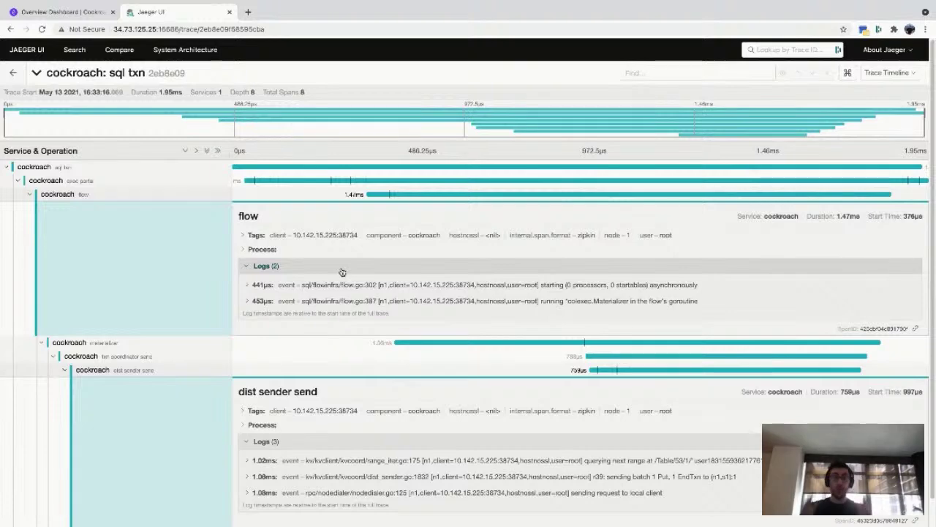
{"action": "left_click", "coordinate": [142, 195]}
Revisit the exec portal span's logs above the dist sender details, and collapse the span again.
{"action": "left_click", "coordinate": [144, 187]}
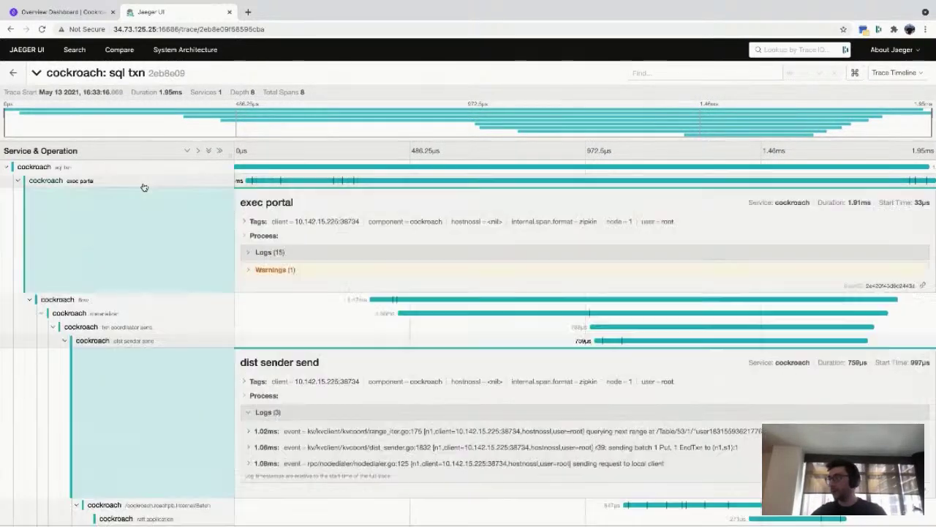
{"action": "left_click", "coordinate": [325, 256]}
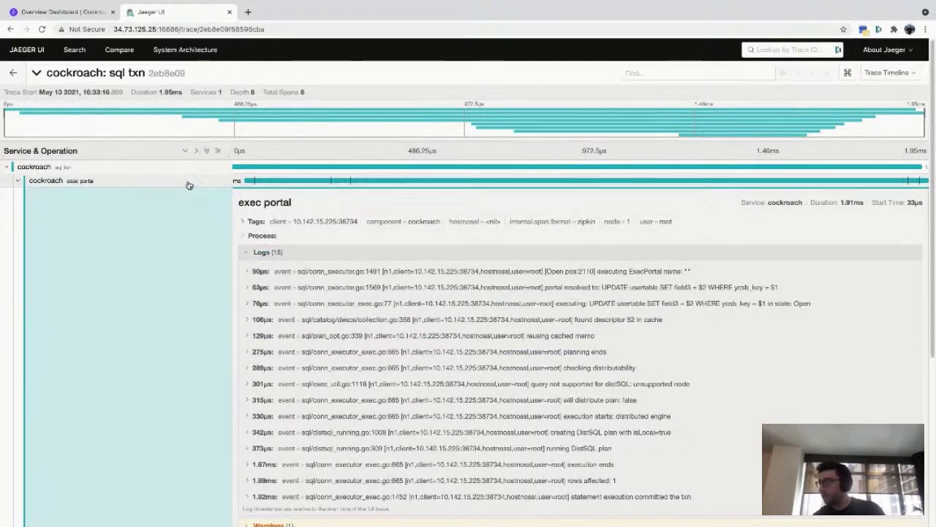
{"action": "left_click", "coordinate": [189, 185]}
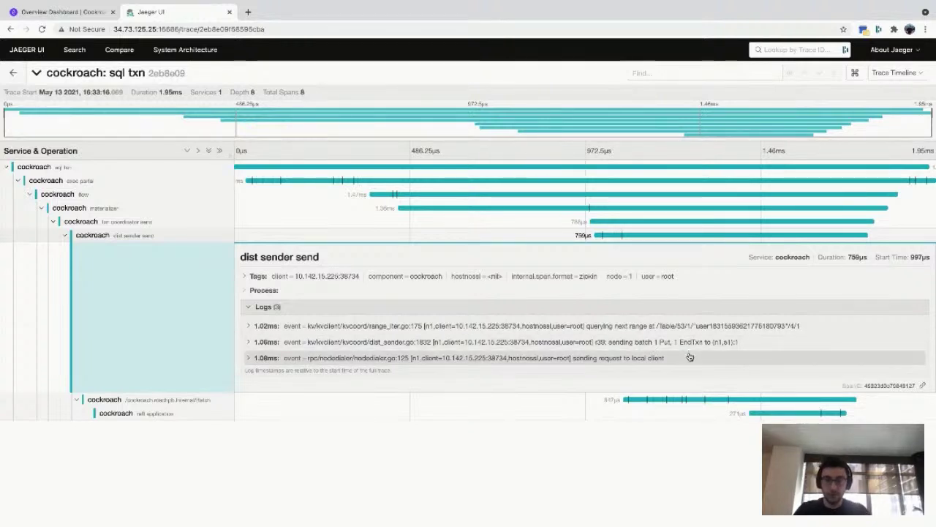
Examine the logs of the /cockroach.roachpb.Internal/Batch span and its raft application child span.
{"action": "left_click", "coordinate": [155, 399]}
{"action": "scroll", "coordinate": [329, 477], "scroll_direction": "down", "scroll_amount": 2}
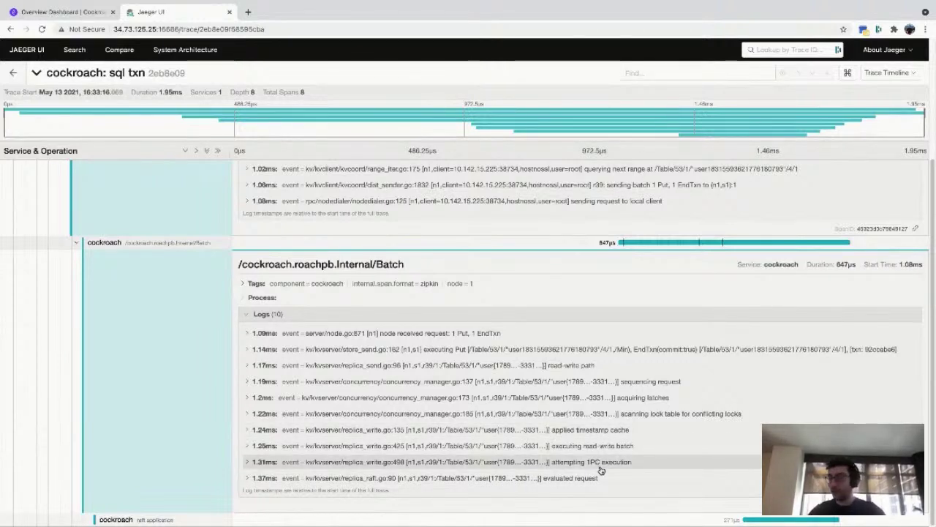
{"action": "left_click", "coordinate": [199, 519]}
{"action": "scroll", "coordinate": [210, 498], "scroll_direction": "down", "scroll_amount": 2}
{"action": "left_click", "coordinate": [317, 502]}
{"action": "scroll", "coordinate": [462, 468], "scroll_direction": "down", "scroll_amount": 1}
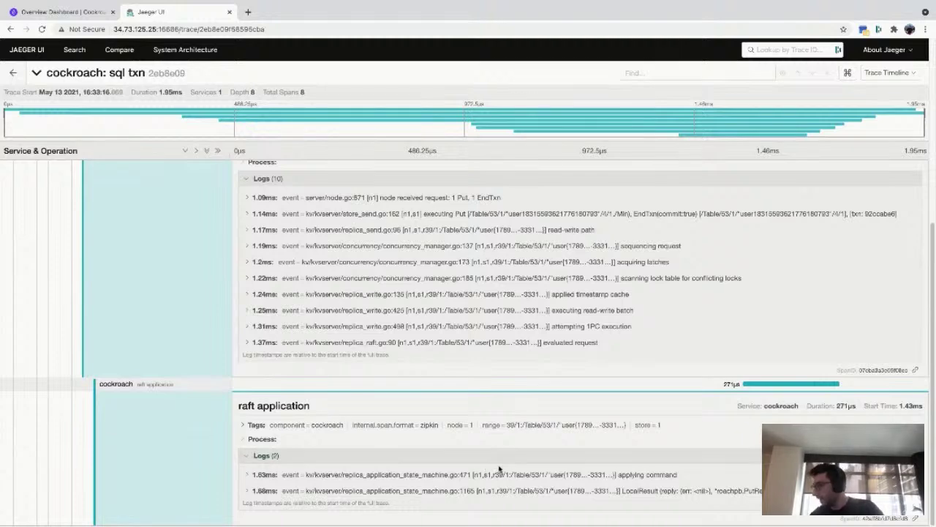
{"action": "scroll", "coordinate": [450, 424], "scroll_direction": "up", "scroll_amount": 5}
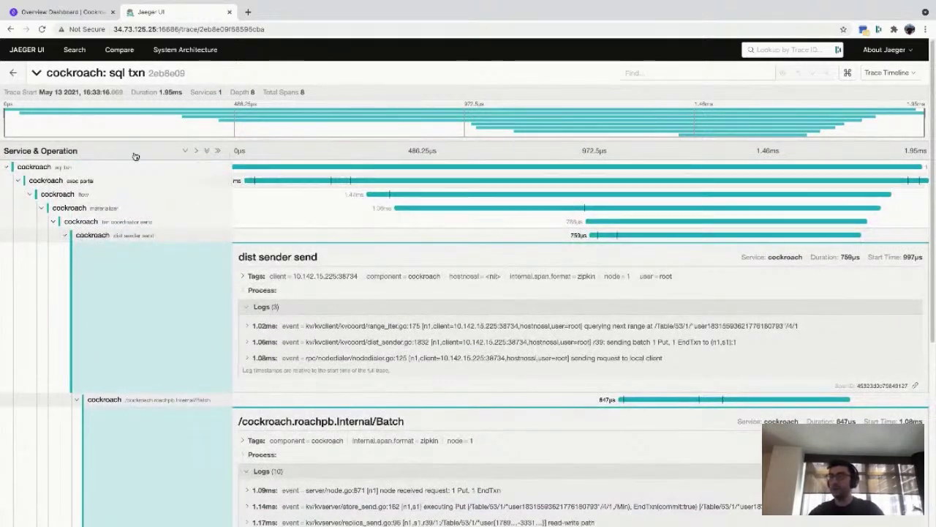
Return to the trace search, and find sql txn traces with a minimum duration of 10ms.
{"action": "left_click", "coordinate": [14, 73]}
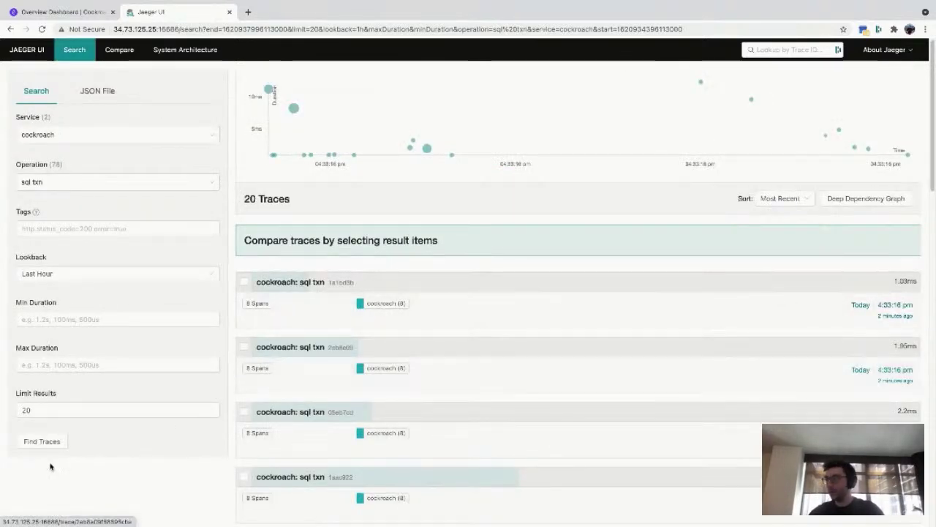
{"action": "left_click", "coordinate": [67, 361]}
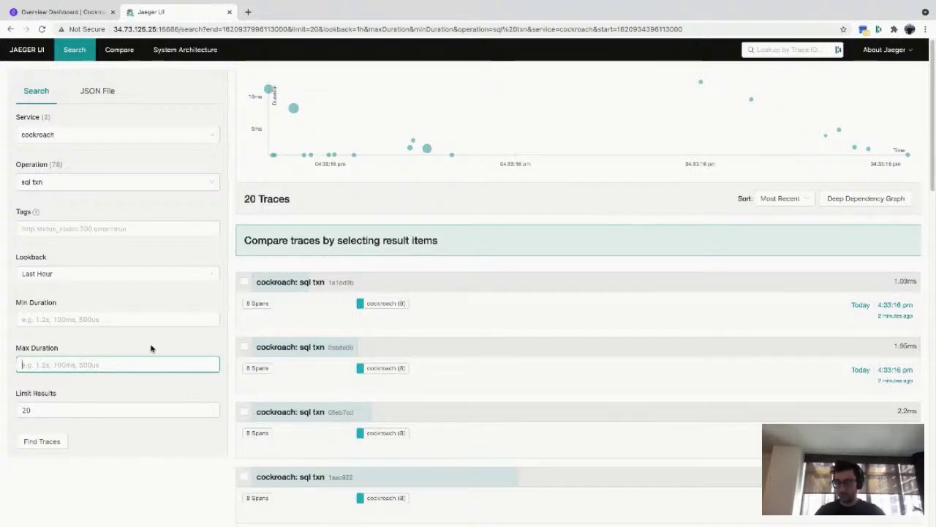
{"action": "left_click", "coordinate": [164, 320]}
{"action": "type", "text": "10ms"}
{"action": "key", "text": "Return"}
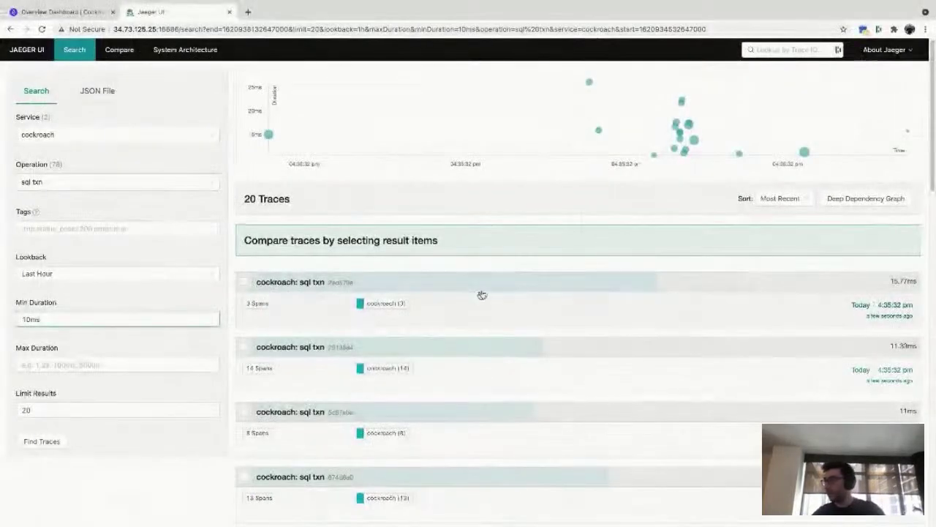
Open the first slow sql txn trace, and examine its root span and exec portal logs.
{"action": "left_click", "coordinate": [502, 282]}
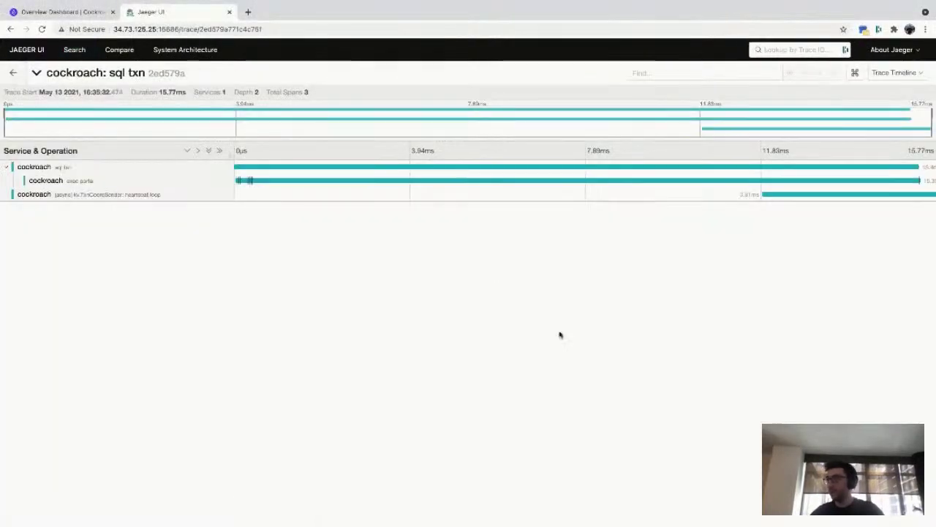
{"action": "left_click", "coordinate": [158, 170]}
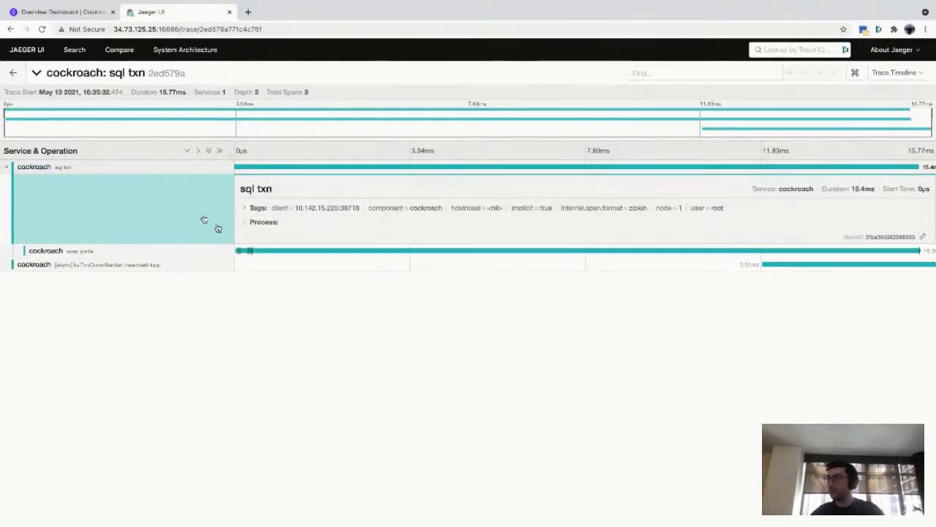
{"action": "left_click", "coordinate": [139, 252]}
{"action": "left_click", "coordinate": [349, 324]}
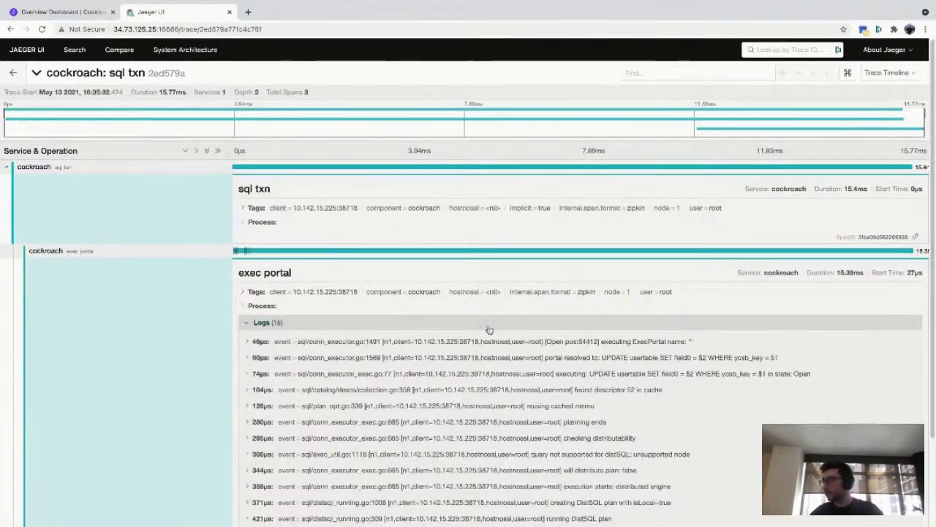
{"action": "scroll", "coordinate": [485, 329], "scroll_direction": "down", "scroll_amount": 1}
{"action": "scroll", "coordinate": [565, 353], "scroll_direction": "down", "scroll_amount": 2}
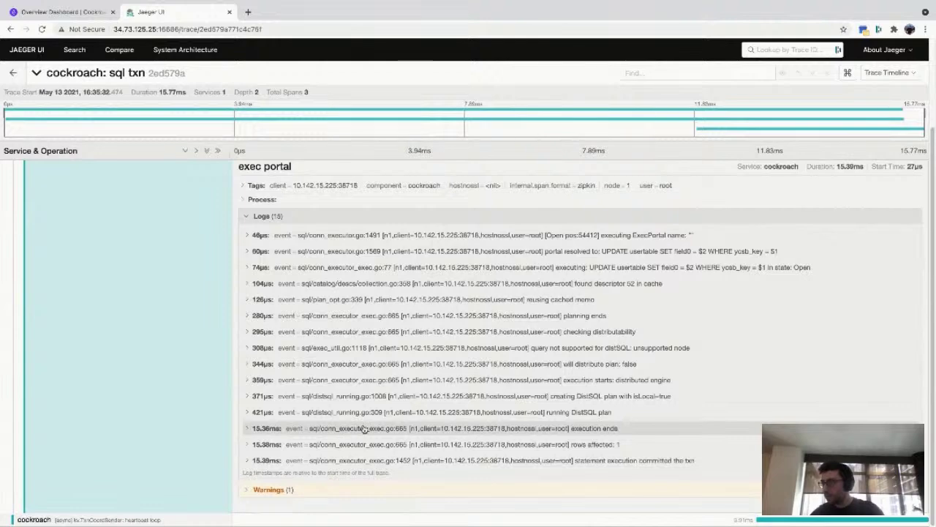
View the [async] kv.TxnCoordSender: heartbeat loop span, and collapse the exec portal and sql txn spans.
{"action": "scroll", "coordinate": [161, 498], "scroll_direction": "down", "scroll_amount": 3}
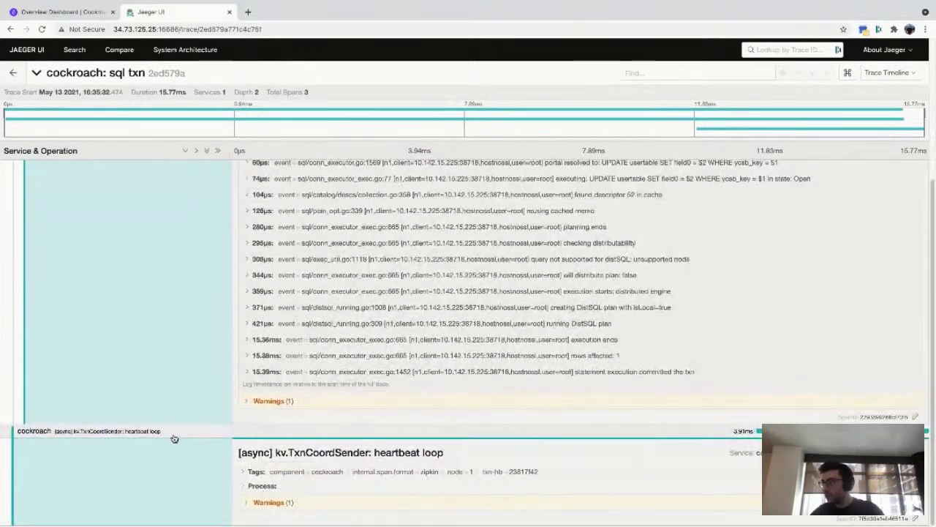
{"action": "scroll", "coordinate": [213, 413], "scroll_direction": "up", "scroll_amount": 6}
{"action": "left_click", "coordinate": [157, 249]}
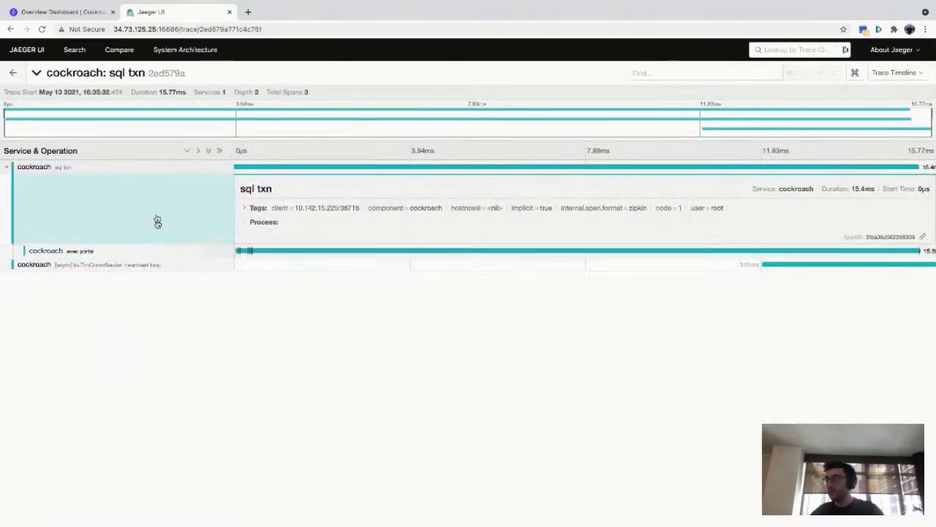
{"action": "left_click", "coordinate": [145, 167]}
Return to the results, open the second slow sql txn trace, and read its exec portal logs.
{"action": "left_click", "coordinate": [16, 74]}
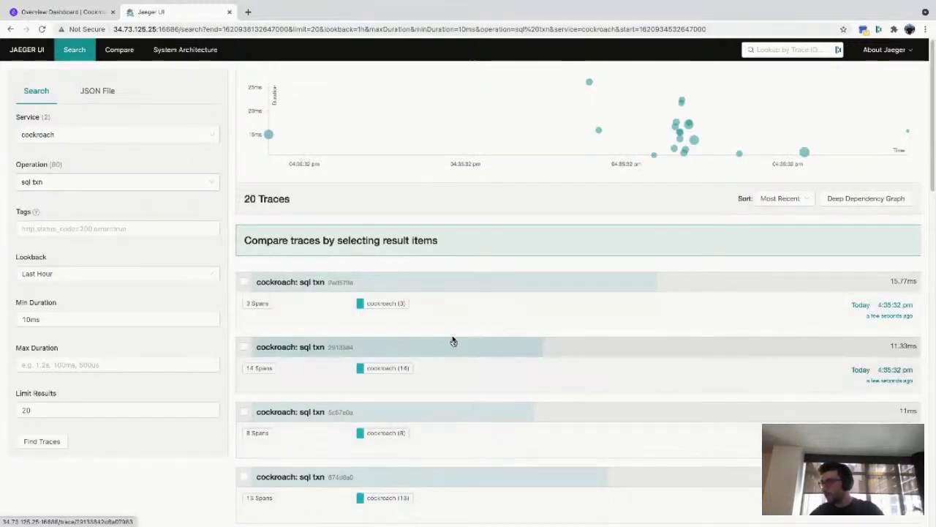
{"action": "left_click", "coordinate": [464, 353]}
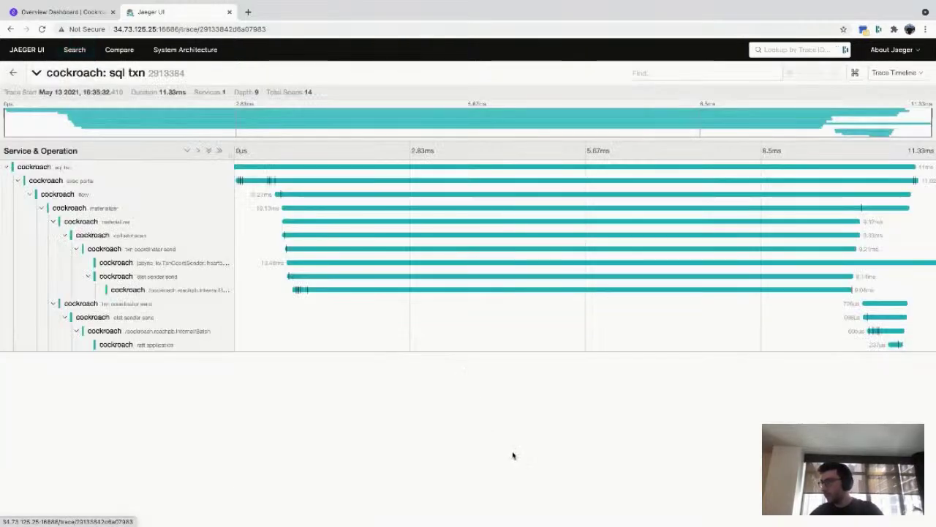
{"action": "left_click", "coordinate": [156, 184]}
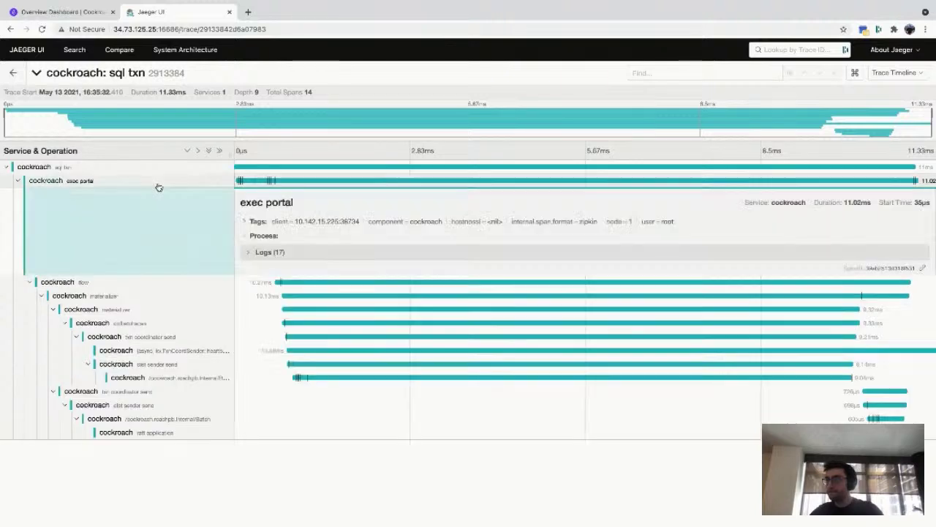
{"action": "left_click", "coordinate": [369, 257]}
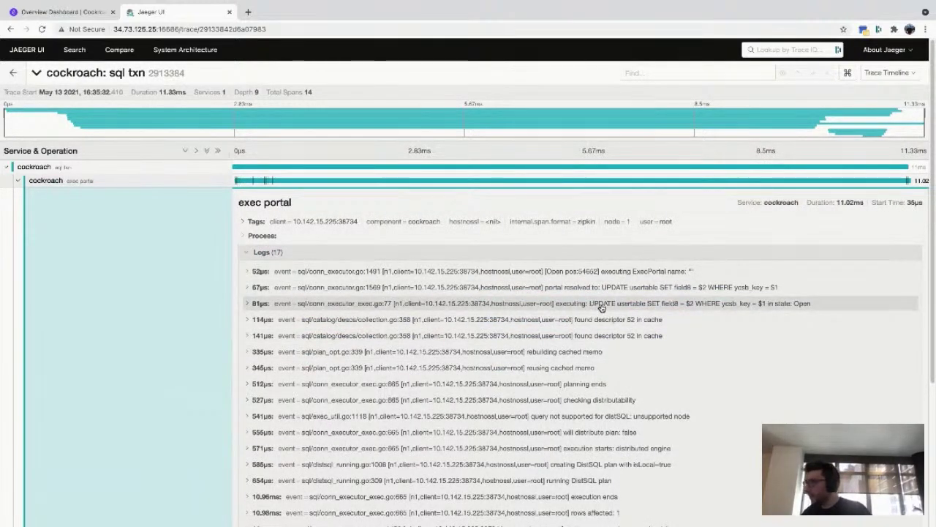
Open the logs of the /cockroach.roachpb.Internal/Batch span nested under the first dist sender send in this trace.
{"action": "scroll", "coordinate": [170, 419], "scroll_direction": "down", "scroll_amount": 3}
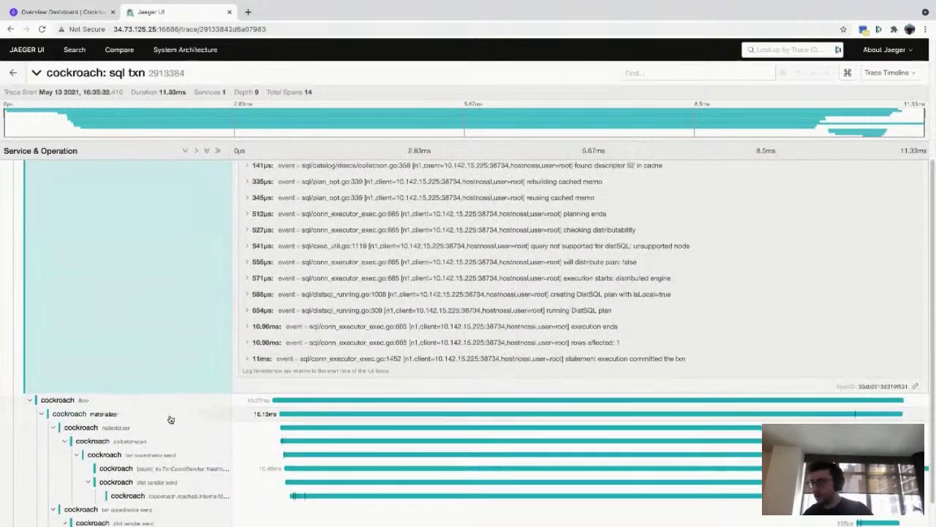
{"action": "scroll", "coordinate": [170, 419], "scroll_direction": "down", "scroll_amount": 2}
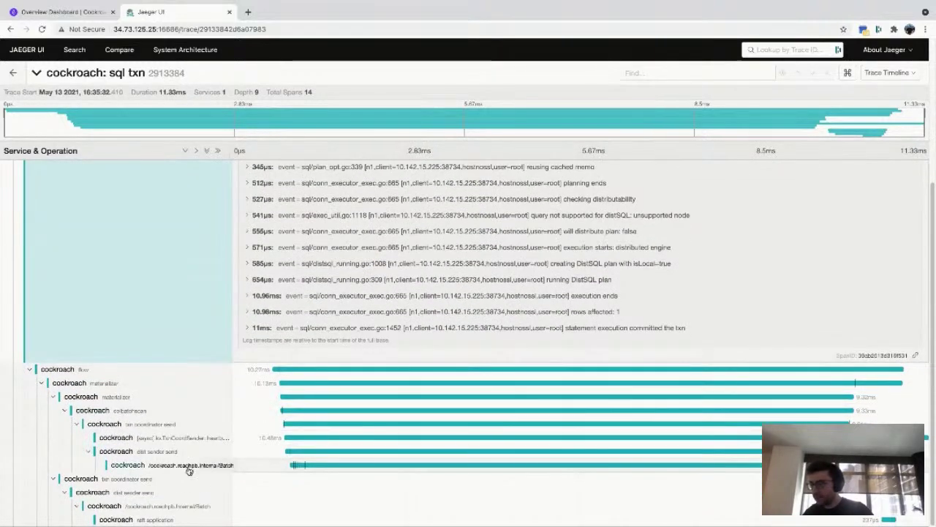
{"action": "left_click", "coordinate": [189, 468]}
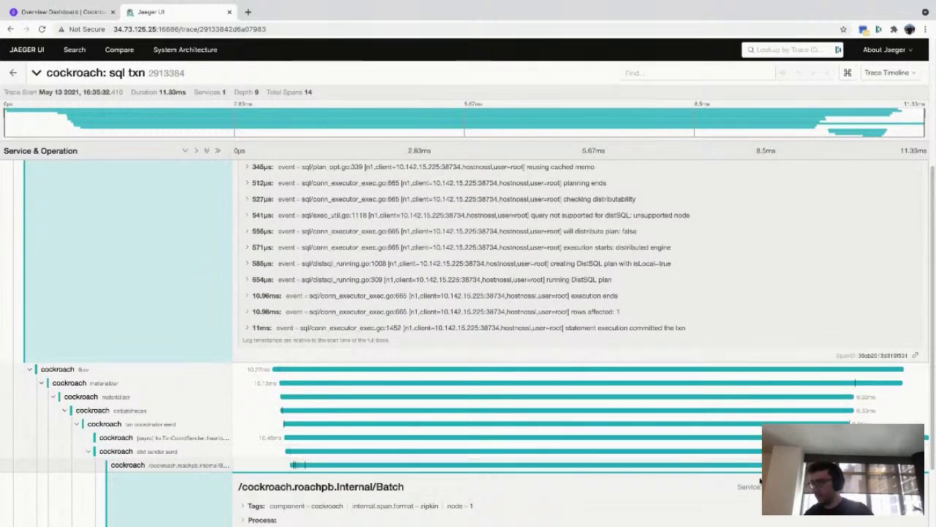
{"action": "scroll", "coordinate": [722, 476], "scroll_direction": "down", "scroll_amount": 2}
{"action": "left_click", "coordinate": [326, 449]}
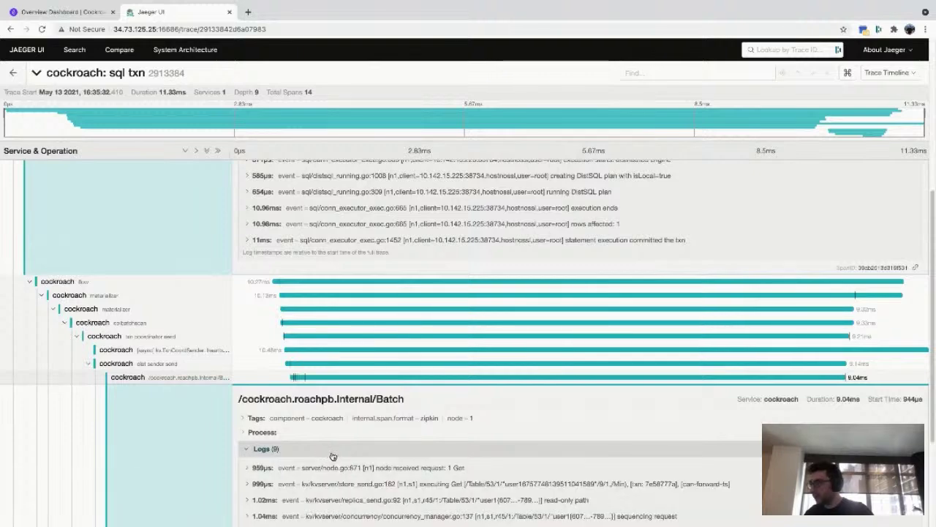
Expand the "acquiring 1 unreplicated locks" and "read completed" events in the Batch span's logs.
{"action": "scroll", "coordinate": [335, 454], "scroll_direction": "down", "scroll_amount": 3}
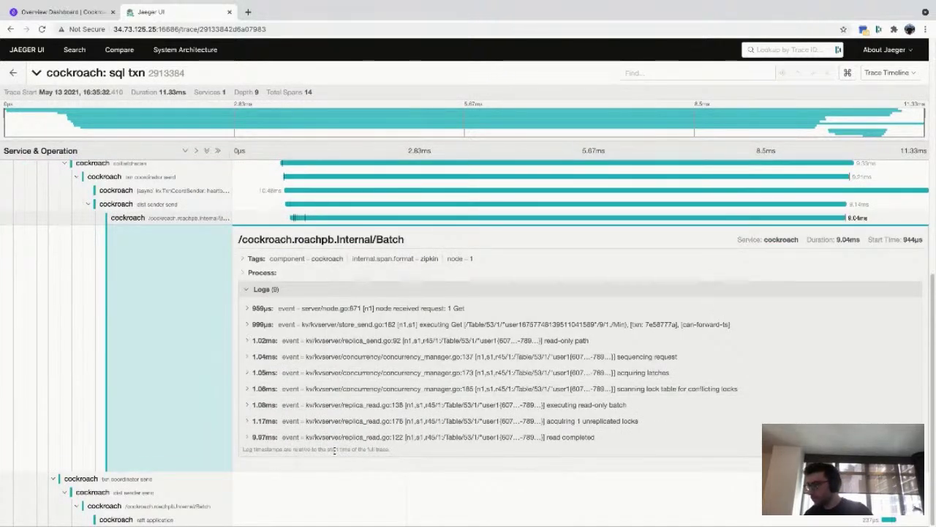
{"action": "left_click", "coordinate": [304, 419]}
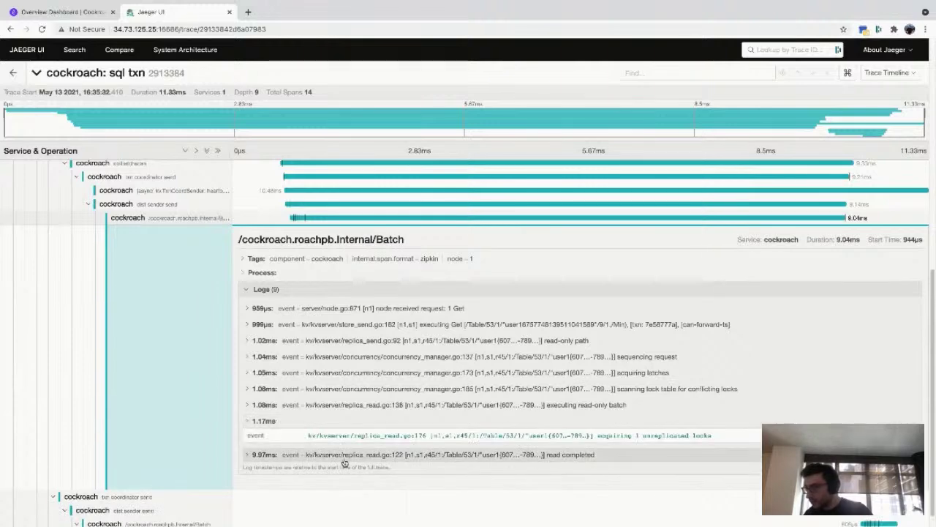
{"action": "left_click", "coordinate": [345, 457]}
{"action": "scroll", "coordinate": [358, 450], "scroll_direction": "down", "scroll_amount": 1}
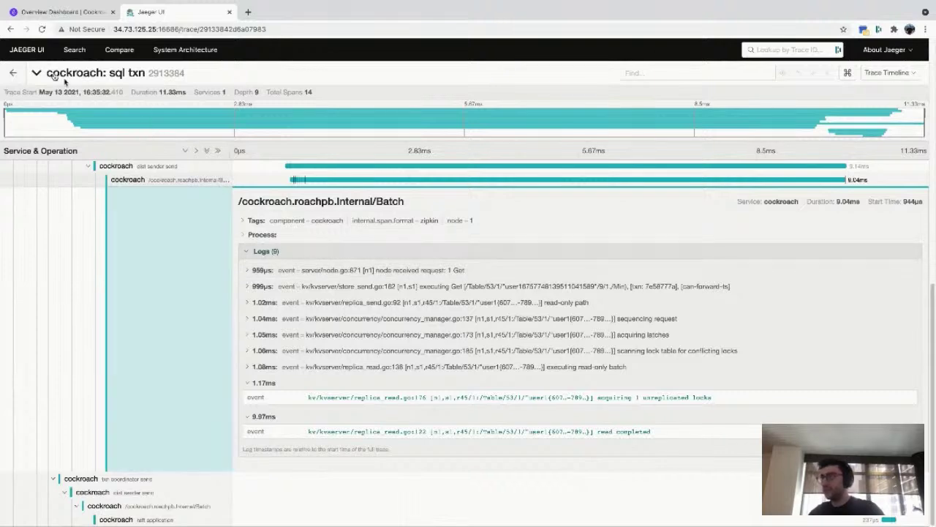
Return to the trace search results and open the sql txn trace 674d8a0.
{"action": "left_click", "coordinate": [13, 72]}
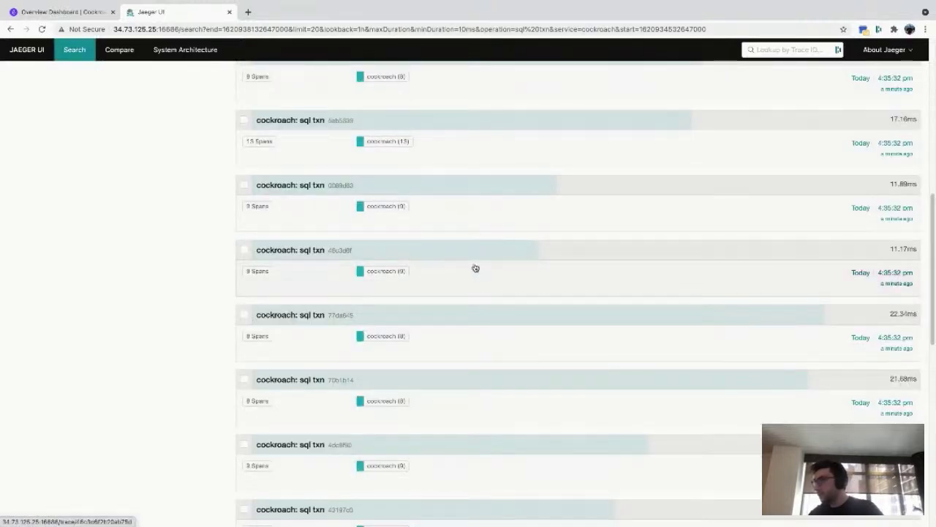
{"action": "scroll", "coordinate": [468, 259], "scroll_direction": "up", "scroll_amount": 1}
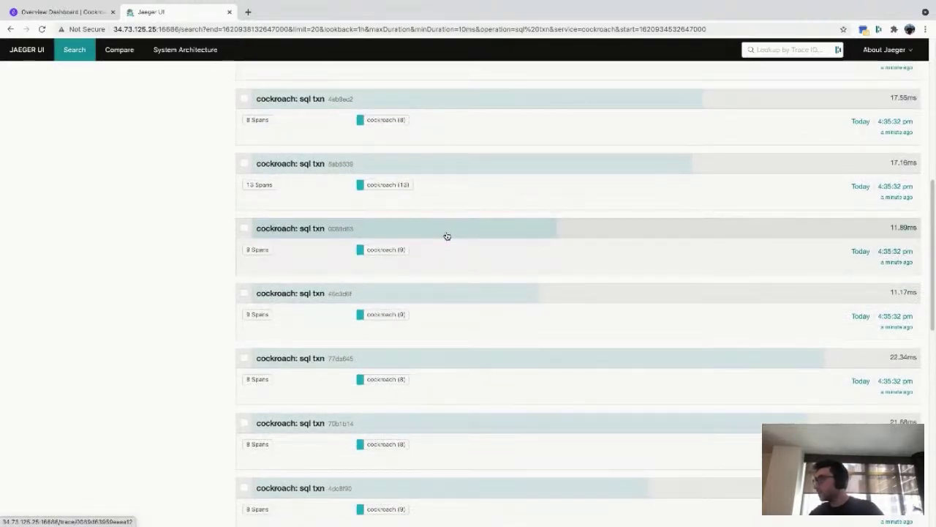
{"action": "scroll", "coordinate": [447, 236], "scroll_direction": "up", "scroll_amount": 6}
{"action": "scroll", "coordinate": [524, 351], "scroll_direction": "down", "scroll_amount": 1}
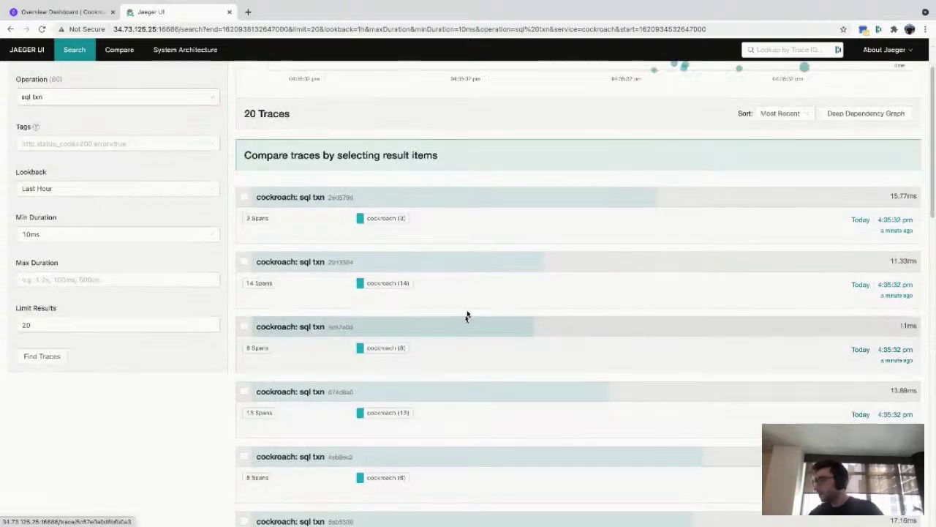
{"action": "left_click", "coordinate": [454, 393]}
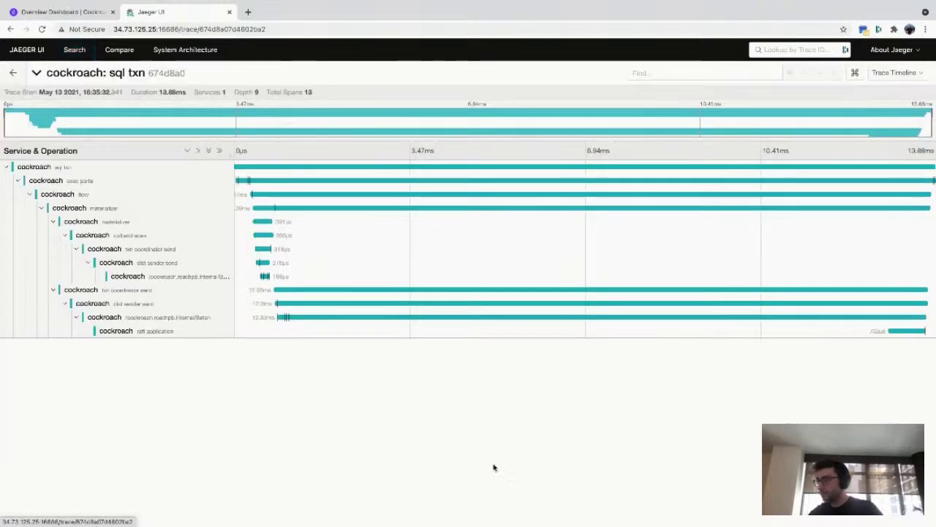
Examine the logs of the /cockroach.roachpb.Internal/Batch span above raft application, and collapse the span details.
{"action": "left_click", "coordinate": [186, 319]}
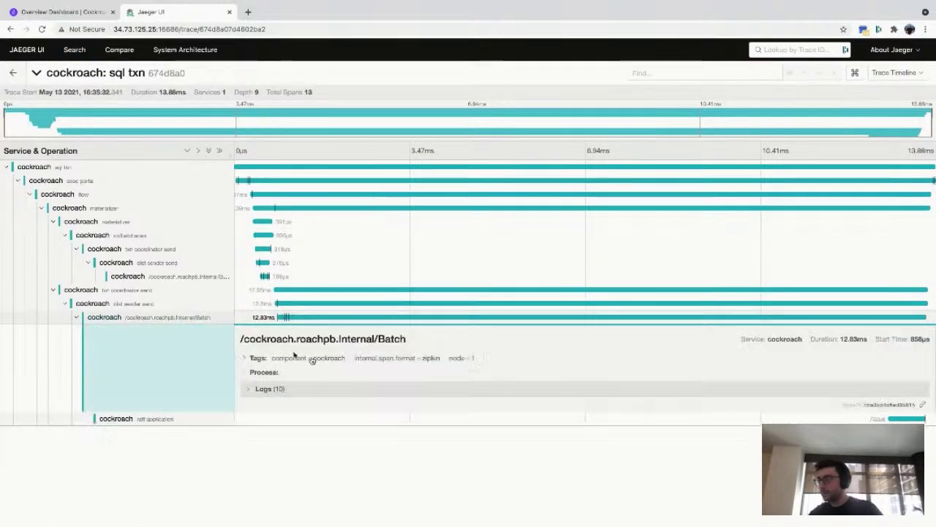
{"action": "left_click", "coordinate": [309, 389]}
{"action": "scroll", "coordinate": [402, 397], "scroll_direction": "down", "scroll_amount": 1}
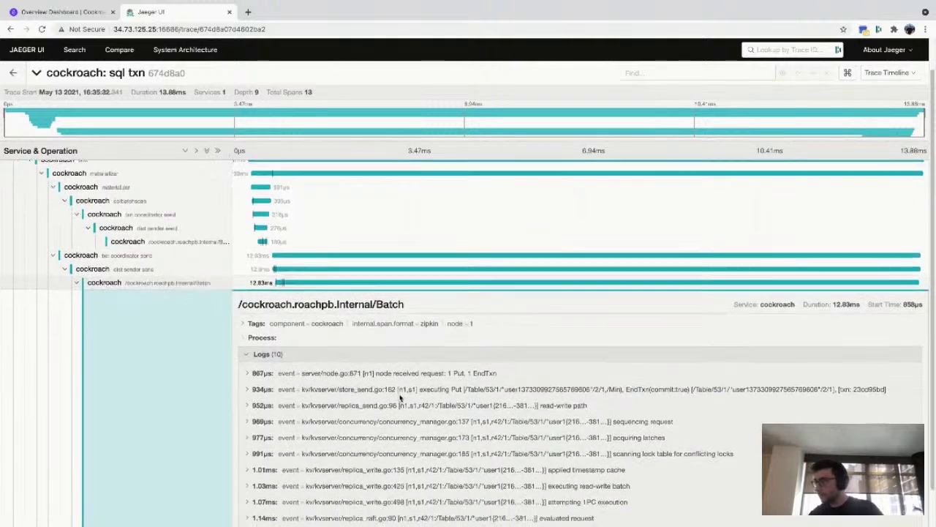
{"action": "scroll", "coordinate": [400, 397], "scroll_direction": "down", "scroll_amount": 1}
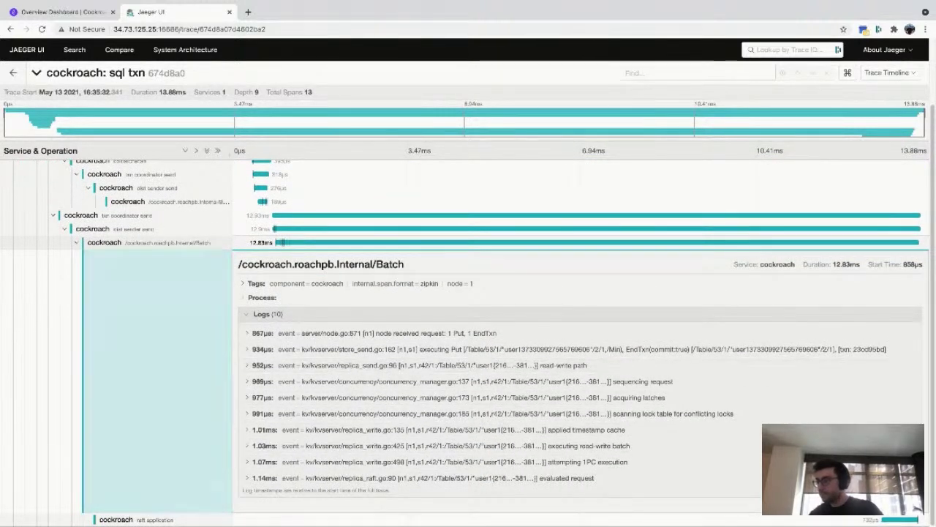
{"action": "left_click", "coordinate": [182, 243]}
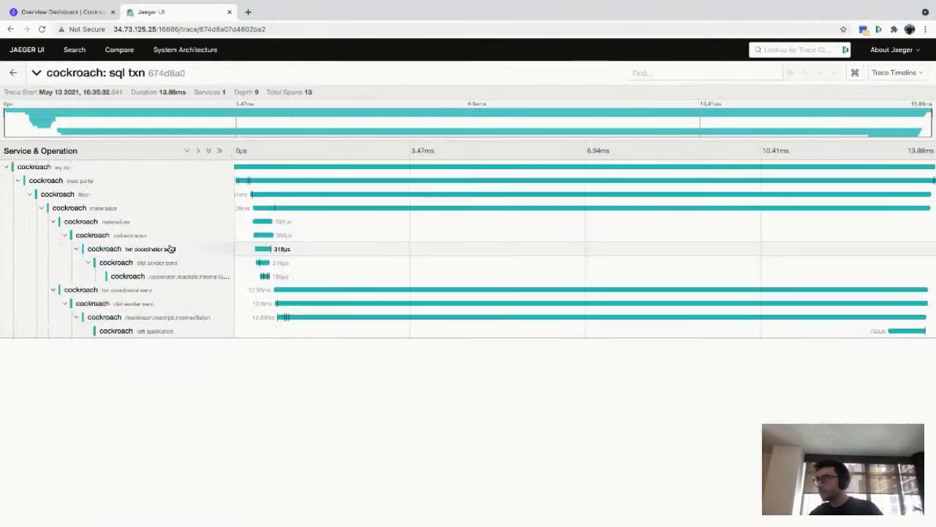
Examine the raft application span's logs beside its parent Batch span, and return to the trace search results.
{"action": "left_click", "coordinate": [171, 331]}
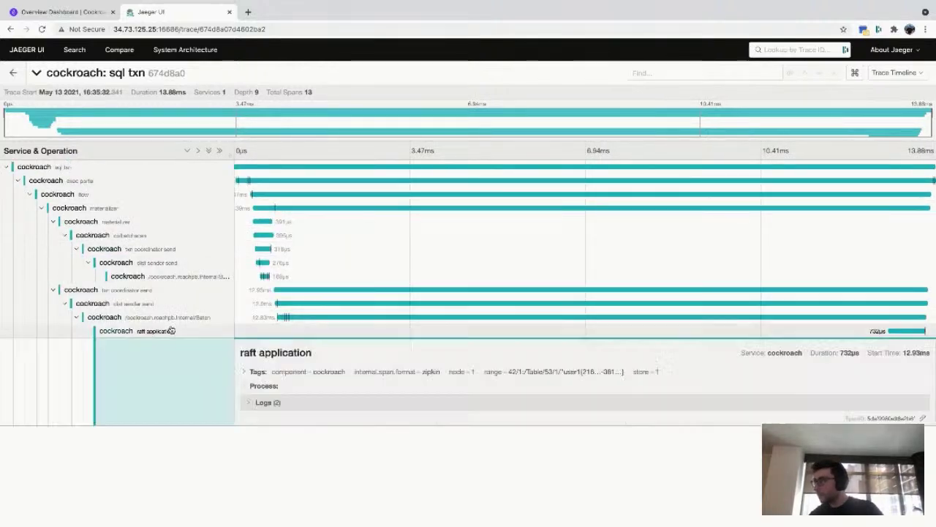
{"action": "left_click", "coordinate": [309, 405]}
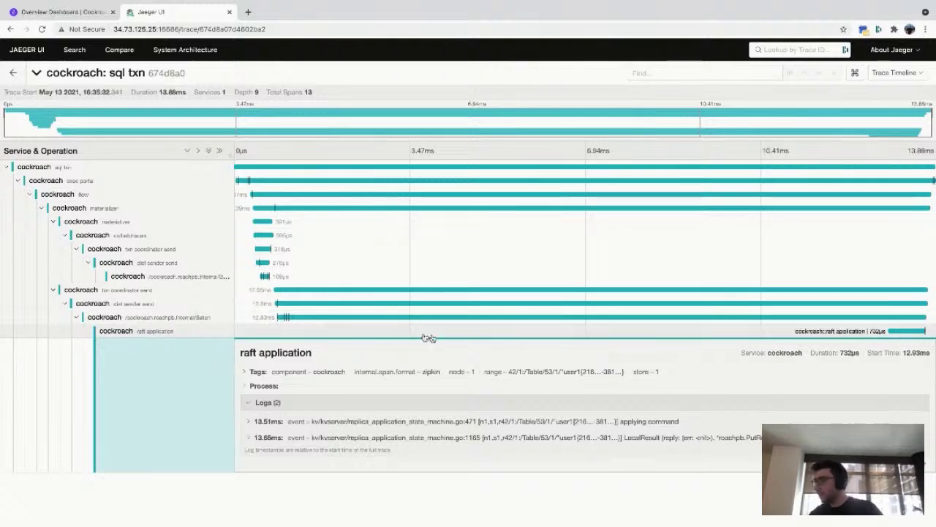
{"action": "left_click", "coordinate": [164, 320]}
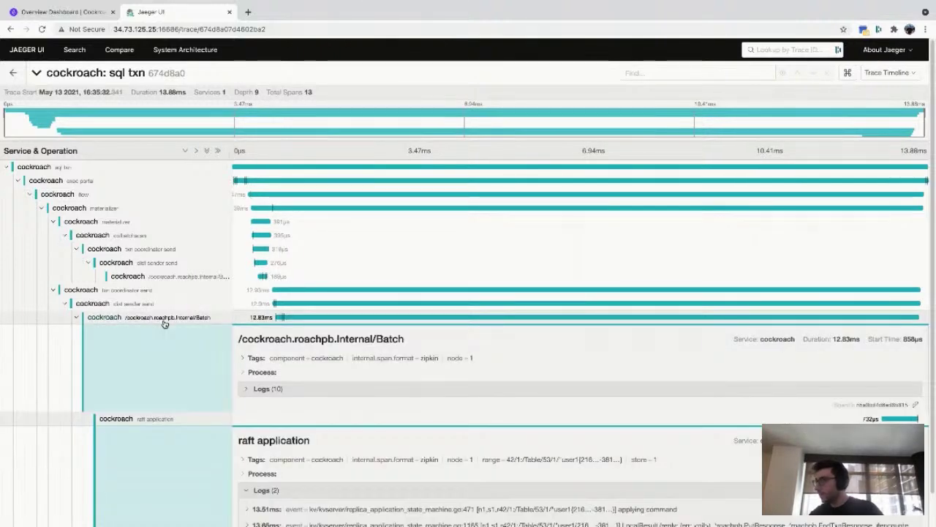
{"action": "scroll", "coordinate": [153, 241], "scroll_direction": "down", "scroll_amount": 1}
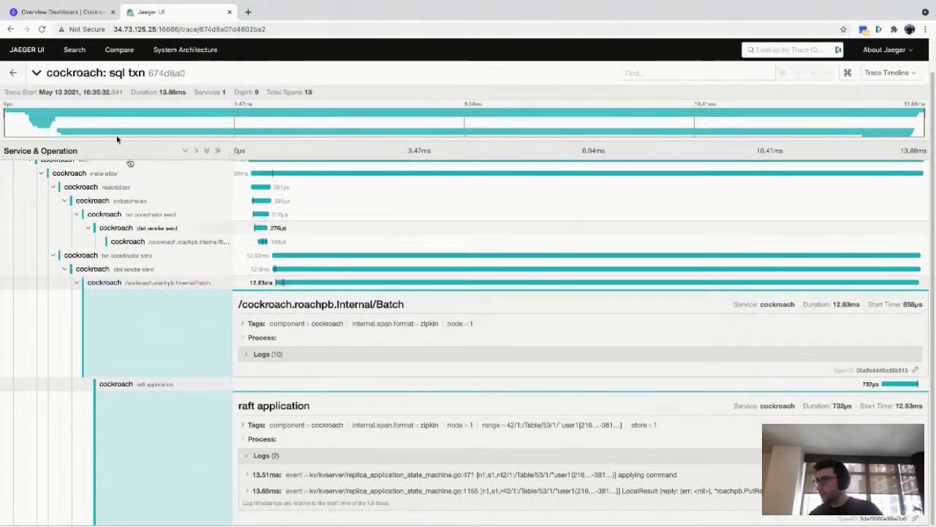
{"action": "left_click", "coordinate": [13, 73]}
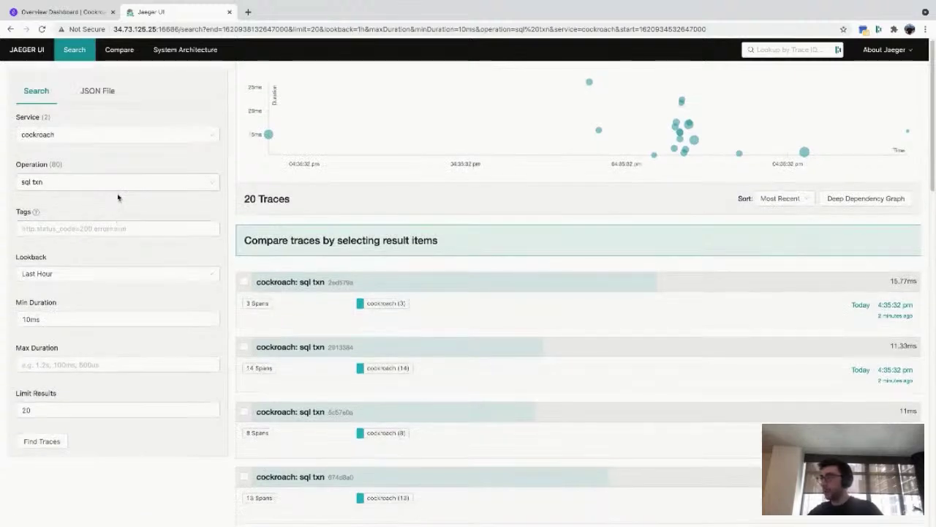
Stop the workload running in the terminal, and bring up the CockroachDB Overview Dashboard in the browser.
{"action": "key", "text": "ctrl+Right"}
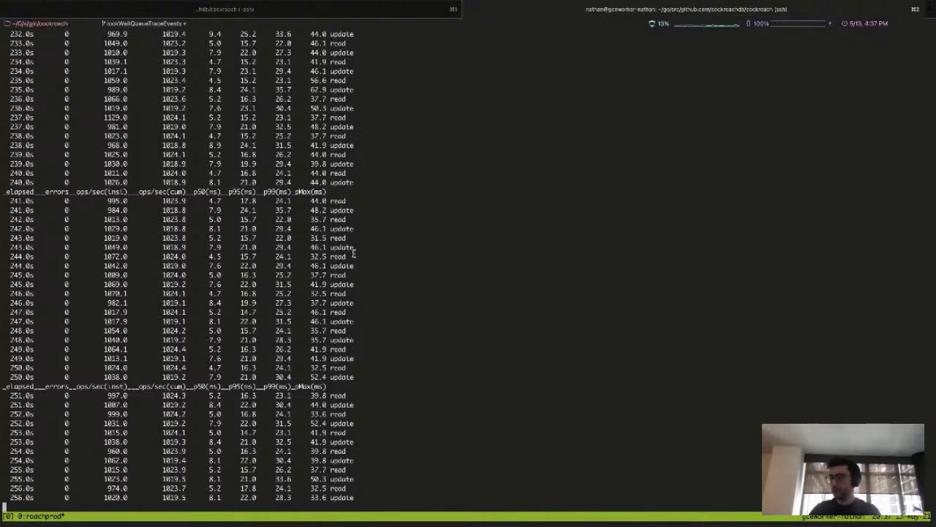
{"action": "key", "text": "ctrl+c"}
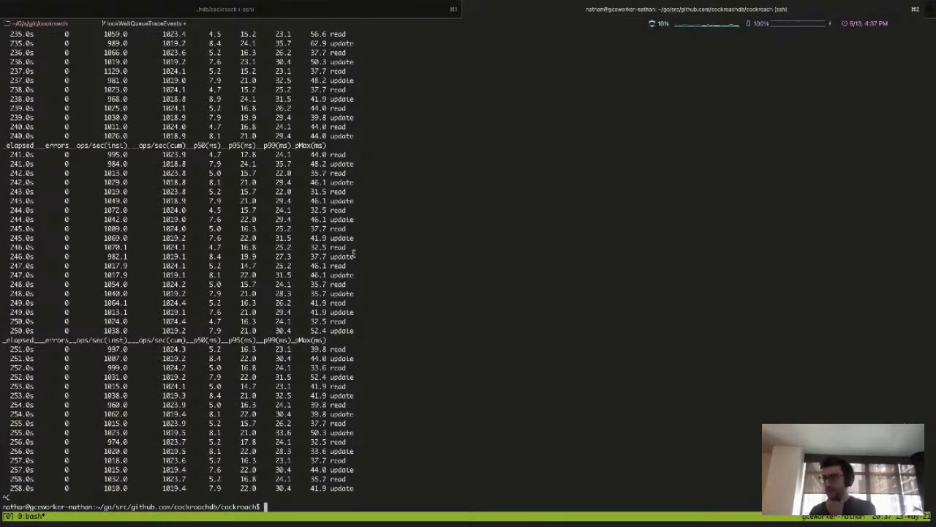
{"action": "key", "text": "ctrl+Left"}
{"action": "key", "text": "ctrl+shift+Tab"}
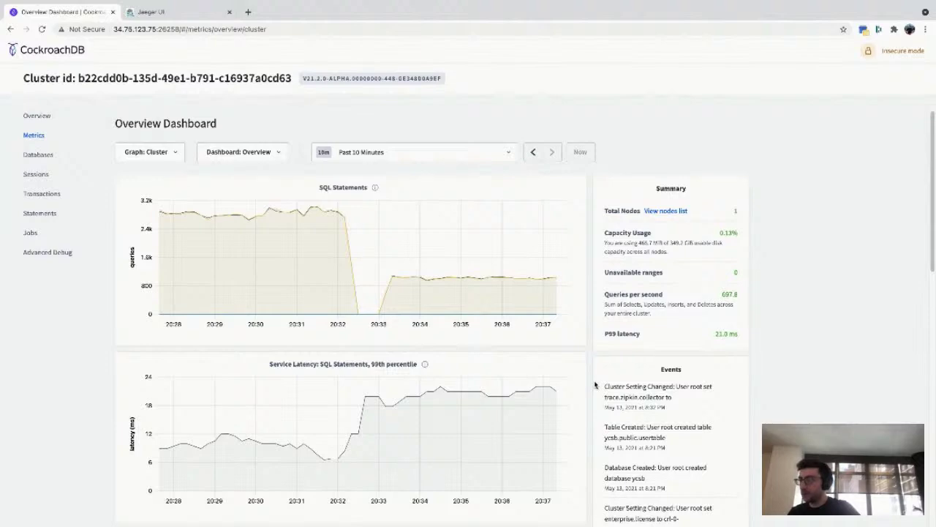
Switch to the terminal and try to clear node 1 of the YCSB cluster with roachprod clear.
{"action": "key", "text": "super+Tab"}
{"action": "key", "text": "ctrl+c"}
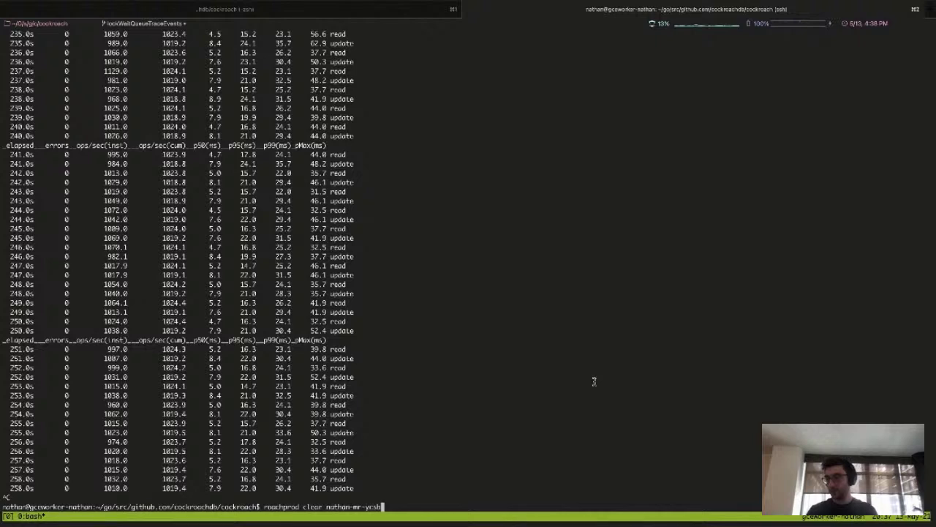
{"action": "type", "text": "1"}
{"action": "key", "text": "Return"}
Wipe node 1 of the YCSB cluster with roachprod wipe, reusing the previous command.
{"action": "key", "text": "Up"}
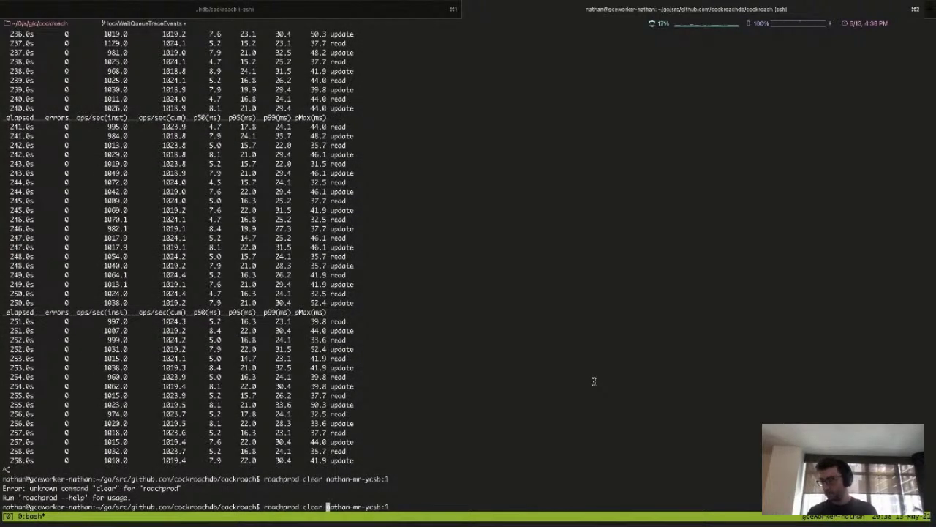
{"action": "key", "text": "BackSpace"}
{"action": "key", "text": "BackSpace"}
{"action": "key", "text": "BackSpace"}
{"action": "key", "text": "BackSpace"}
{"action": "key", "text": "BackSpace"}
{"action": "type", "text": "wipe"}
{"action": "key", "text": "Return"}
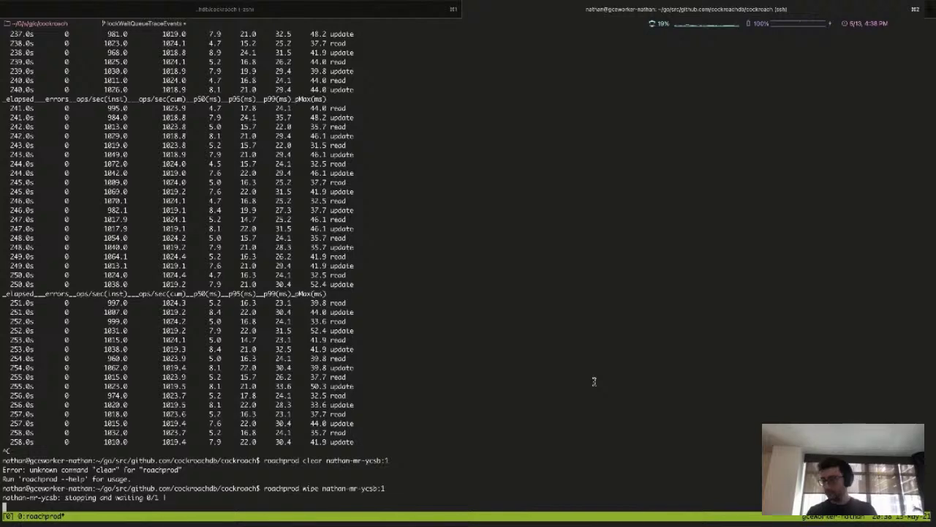
Start nodes 1-3 of the YCSB cluster with roachprod start, reusing the wipe command.
{"action": "key", "text": "Up"}
{"action": "type", "text": "-3"}
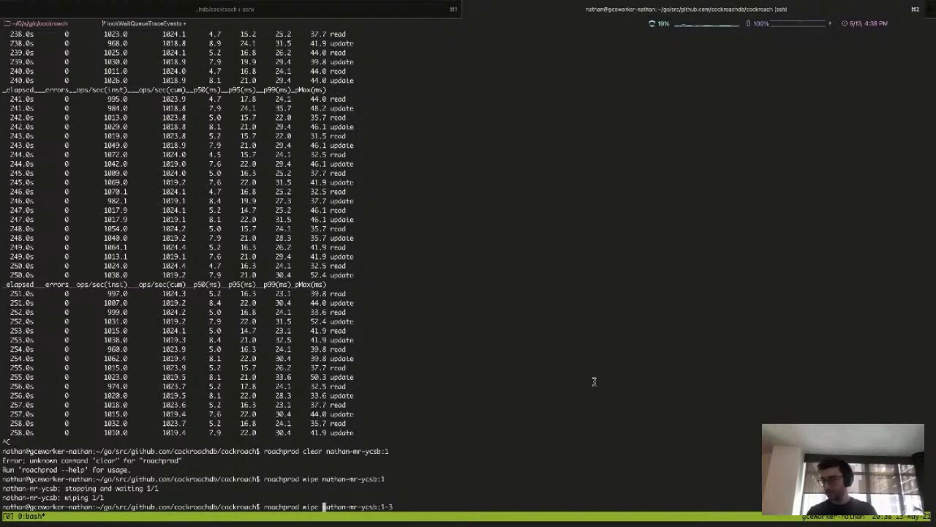
{"action": "key", "text": "BackSpace"}
{"action": "key", "text": "BackSpace"}
{"action": "key", "text": "BackSpace"}
{"action": "key", "text": "BackSpace"}
{"action": "key", "text": "BackSpace"}
{"action": "type", "text": "start"}
{"action": "key", "text": "Return"}
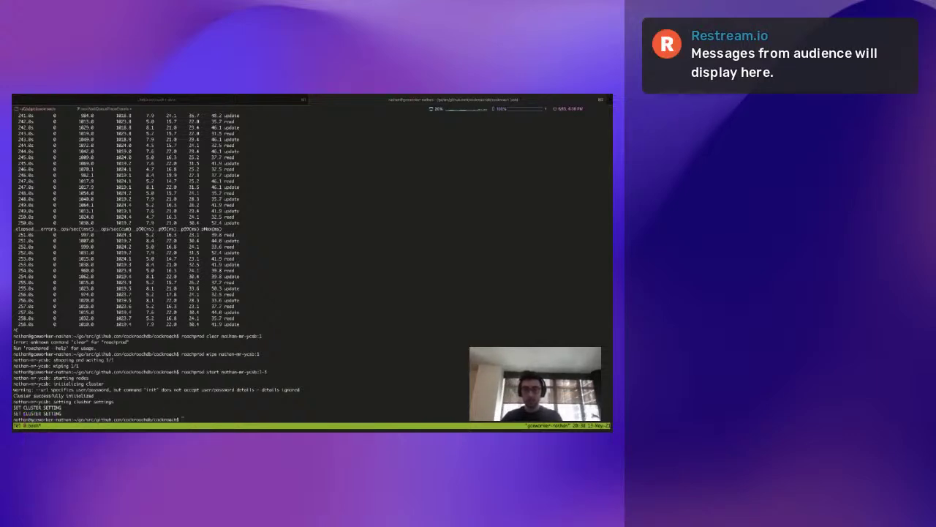
Examine the cluster's nodes on the CockroachDB console's Overview page in the browser, dismissing the banner and expanding the us-east1 group.
{"action": "left_click", "coordinate": [267, 350]}
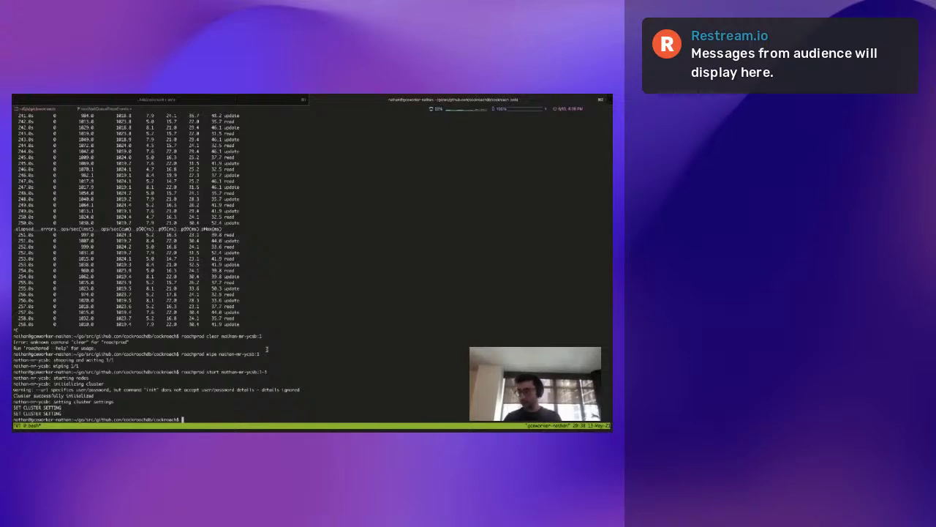
{"action": "key", "text": "alt+Tab"}
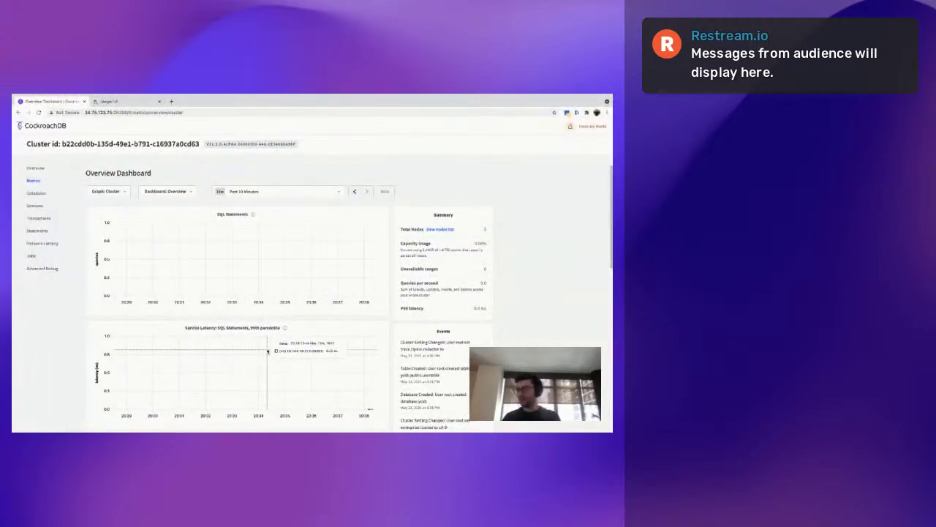
{"action": "key", "text": "alt+Tab"}
{"action": "key", "text": "alt+Tab"}
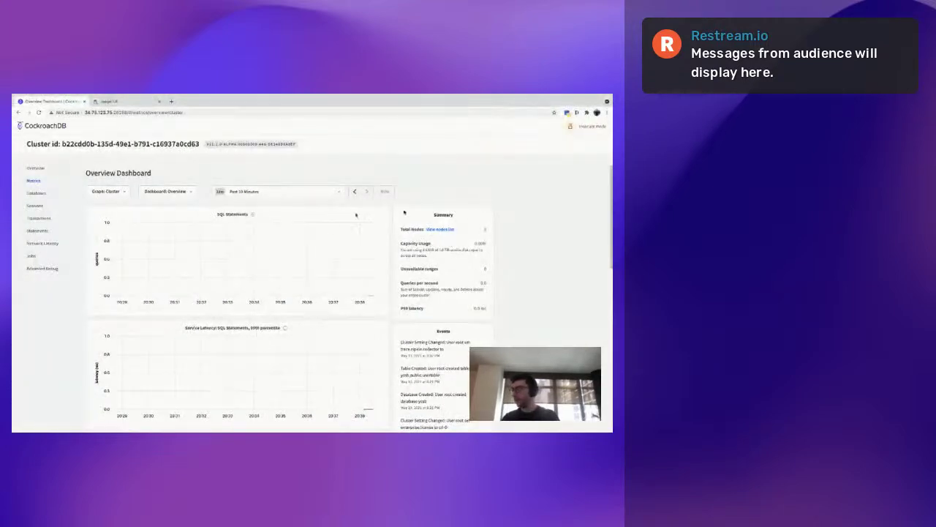
{"action": "left_click", "coordinate": [35, 168]}
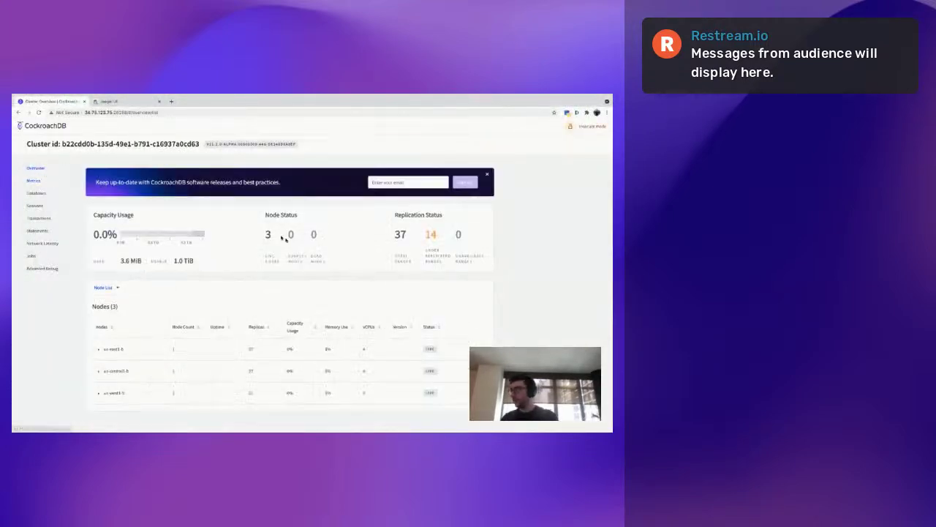
{"action": "left_click", "coordinate": [488, 175]}
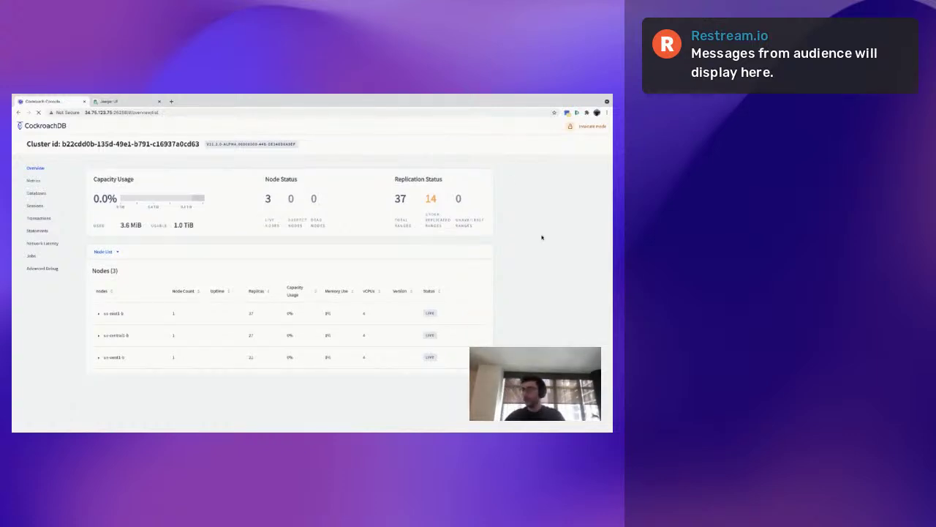
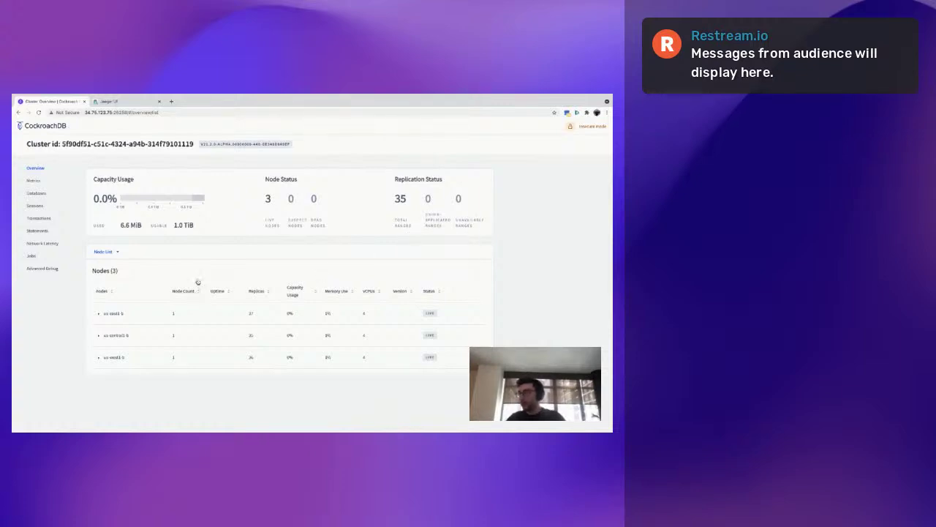
{"action": "left_click", "coordinate": [98, 313]}
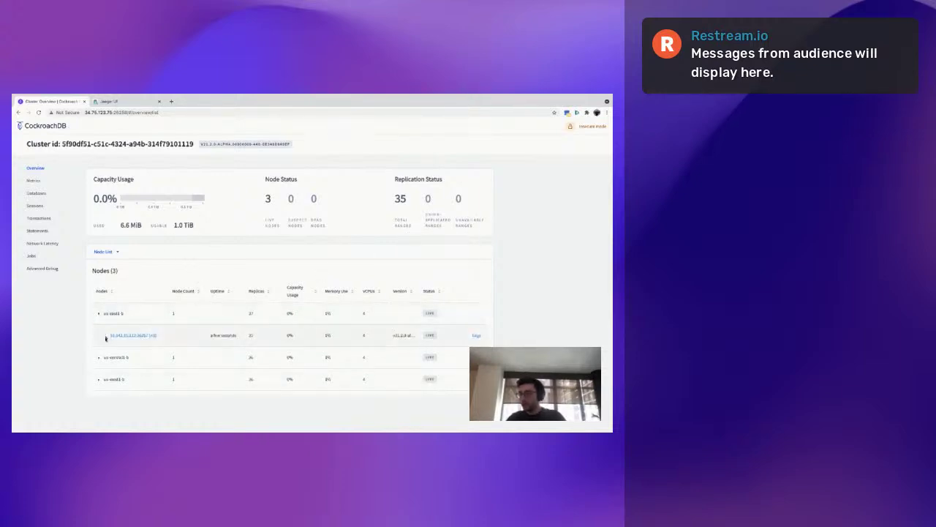
Examine the nodes in the us-central1 and us-west1 groups, look at the Metrics dashboard, and return to the cluster Overview.
{"action": "left_click", "coordinate": [100, 357]}
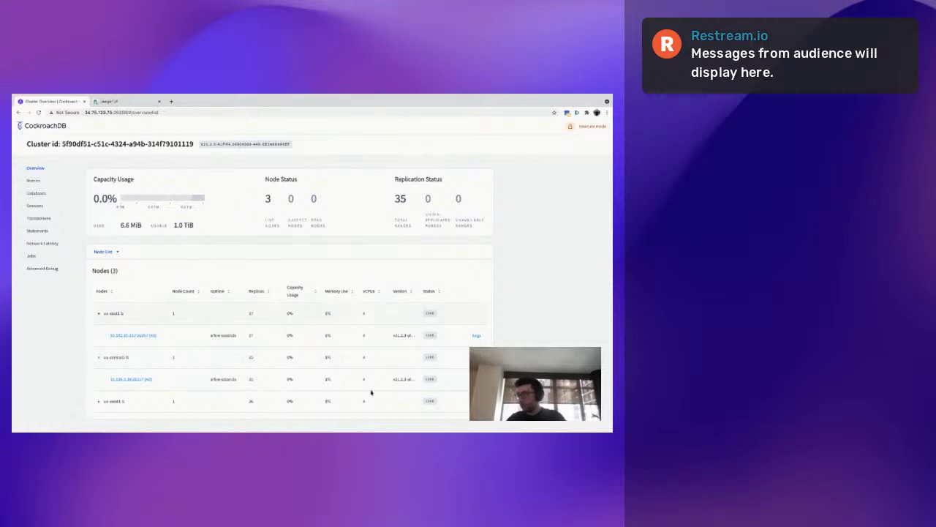
{"action": "left_click", "coordinate": [99, 401]}
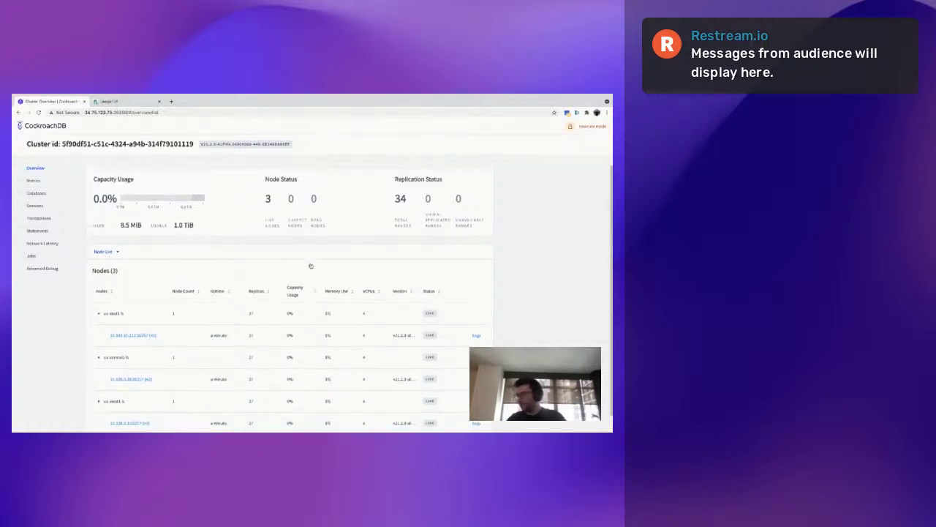
{"action": "left_click", "coordinate": [34, 180]}
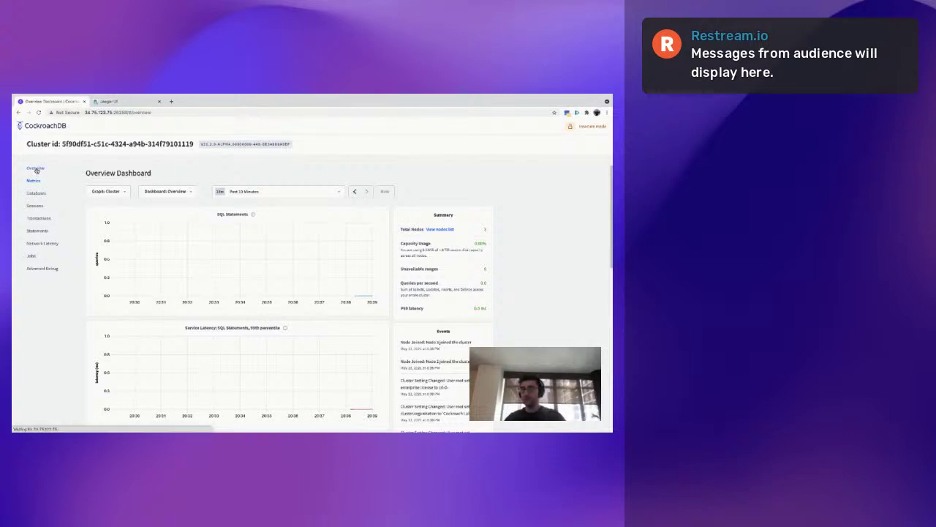
{"action": "left_click", "coordinate": [38, 171]}
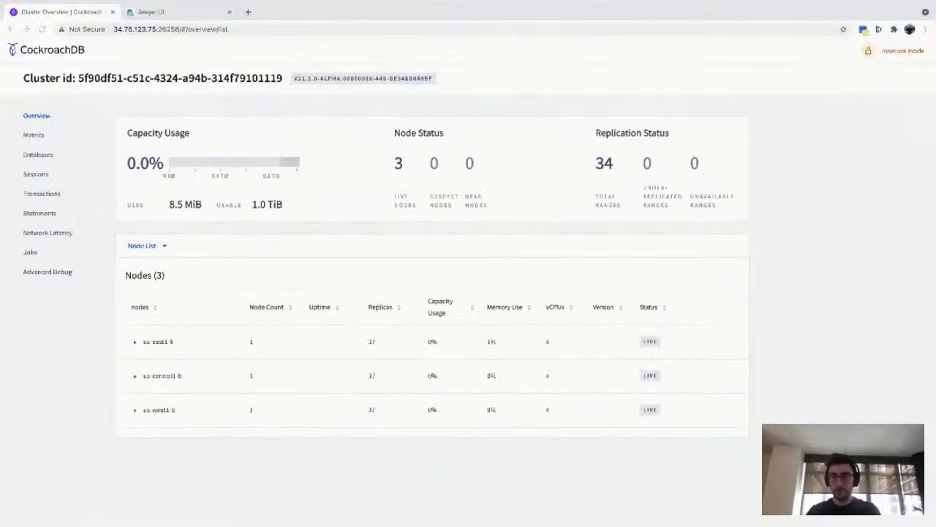
Switch to the terminal and search the command history for init.
{"action": "key", "text": "ctrl+Right"}
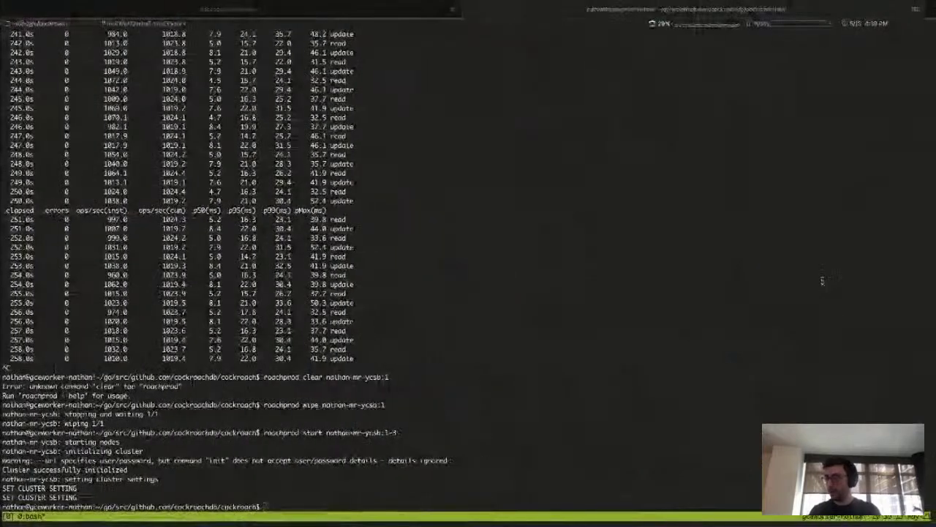
{"action": "key", "text": "Up"}
{"action": "key", "text": "ctrl+u"}
{"action": "key", "text": "ctrl+r"}
{"action": "type", "text": "init"}
{"action": "key", "text": "ctrl+c"}
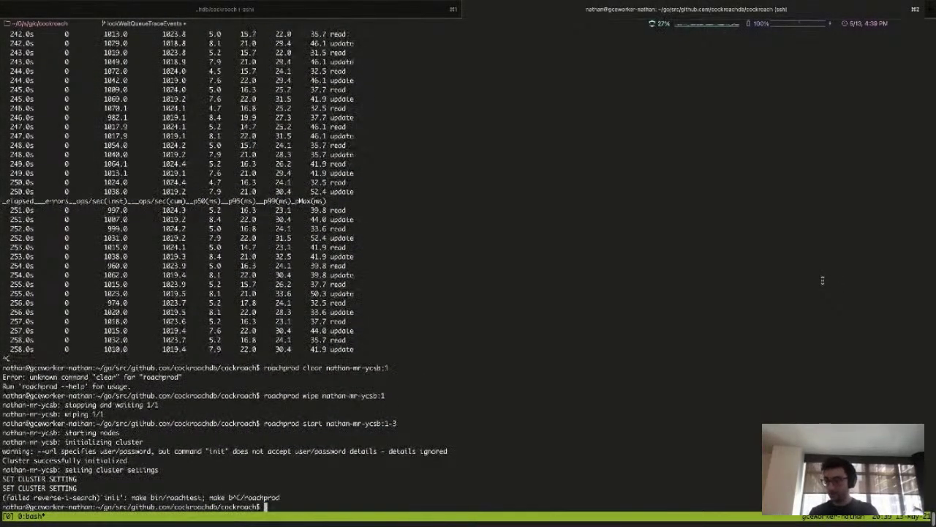
On a cleared screen, run ./cockroach workload init ycsb {pgurl:1} on node 4 with roachprod run, adapting the earlier workload run command.
{"action": "key", "text": "ctrl+l"}
{"action": "key", "text": "Up"}
{"action": "key", "text": "Up"}
{"action": "key", "text": "Up"}
{"action": "key", "text": "Up"}
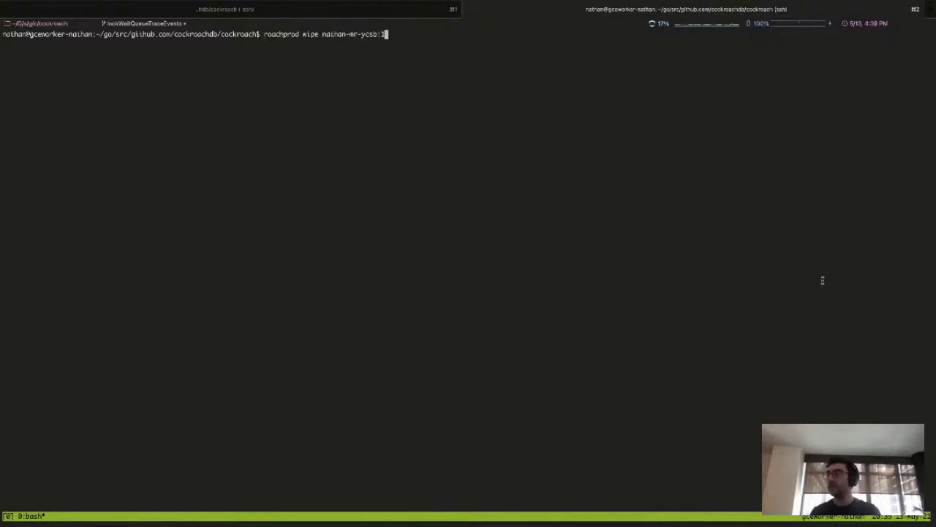
{"action": "key", "text": "Left"}
{"action": "key", "text": "Left"}
{"action": "key", "text": "Left"}
{"action": "key", "text": "Left"}
{"action": "key", "text": "Left"}
{"action": "key", "text": "Left"}
{"action": "key", "text": "Left"}
{"action": "key", "text": "Left"}
{"action": "key", "text": "Left"}
{"action": "key", "text": "BackSpace"}
{"action": "key", "text": "BackSpace"}
{"action": "key", "text": "BackSpace"}
{"action": "key", "text": "BackSpace"}
{"action": "key", "text": "BackSpace"}
{"action": "key", "text": "BackSpace"}
{"action": "key", "text": "BackSpace"}
{"action": "key", "text": "BackSpace"}
{"action": "key", "text": "BackSpace"}
{"action": "key", "text": "BackSpace"}
{"action": "key", "text": "BackSpace"}
{"action": "key", "text": "BackSpace"}
{"action": "key", "text": "BackSpace"}
{"action": "key", "text": "BackSpace"}
{"action": "key", "text": "BackSpace"}
{"action": "key", "text": "BackSpace"}
{"action": "key", "text": "BackSpace"}
{"action": "key", "text": "BackSpace"}
{"action": "key", "text": "BackSpace"}
{"action": "key", "text": "BackSpace"}
{"action": "key", "text": "BackSpace"}
{"action": "key", "text": "BackSpace"}
{"action": "key", "text": "BackSpace"}
{"action": "key", "text": "BackSpace"}
{"action": "key", "text": "BackSpace"}
{"action": "key", "text": "BackSpace"}
{"action": "key", "text": "BackSpace"}
{"action": "key", "text": "BackSpace"}
{"action": "key", "text": "BackSpace"}
{"action": "key", "text": "BackSpace"}
{"action": "key", "text": "BackSpace"}
{"action": "key", "text": "BackSpace"}
{"action": "key", "text": "BackSpace"}
{"action": "key", "text": "BackSpace"}
{"action": "key", "text": "BackSpace"}
{"action": "key", "text": "BackSpace"}
{"action": "key", "text": "BackSpace"}
{"action": "key", "text": "BackSpace"}
{"action": "key", "text": "BackSpace"}
{"action": "key", "text": "BackSpace"}
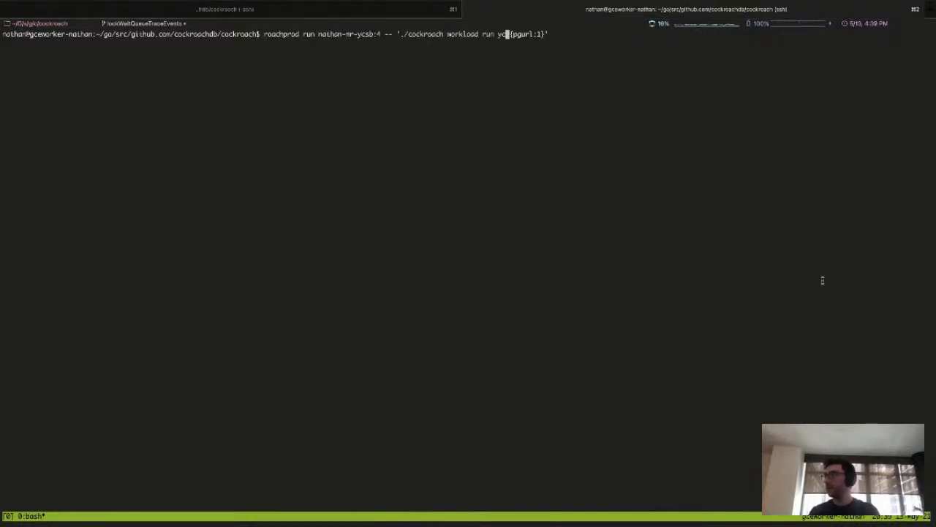
{"action": "type", "text": "init ycsb"}
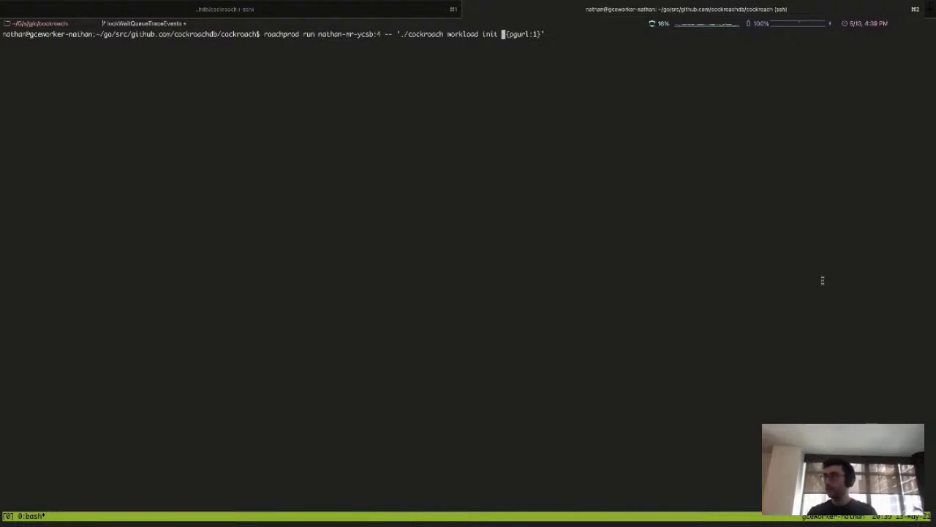
{"action": "key", "text": "Return"}
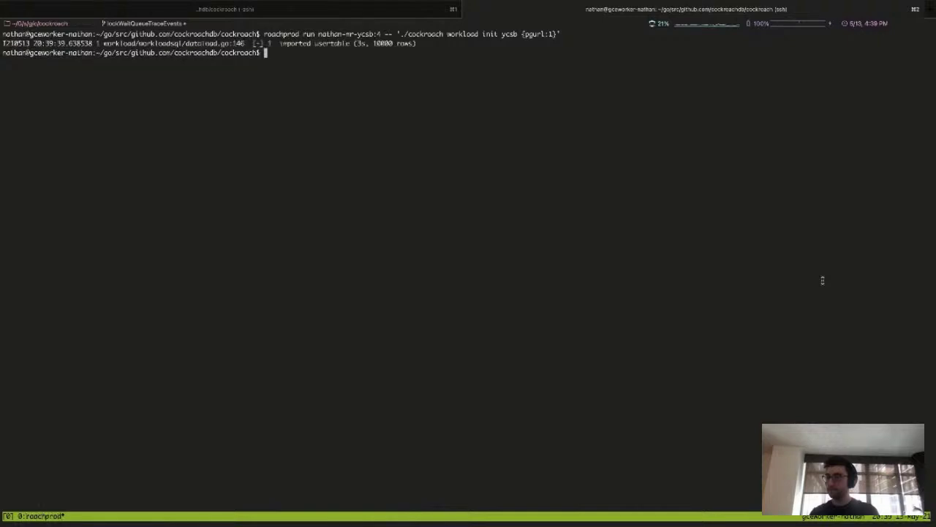
{"action": "key", "text": "super+Tab"}
{"action": "key", "text": "super+Tab"}
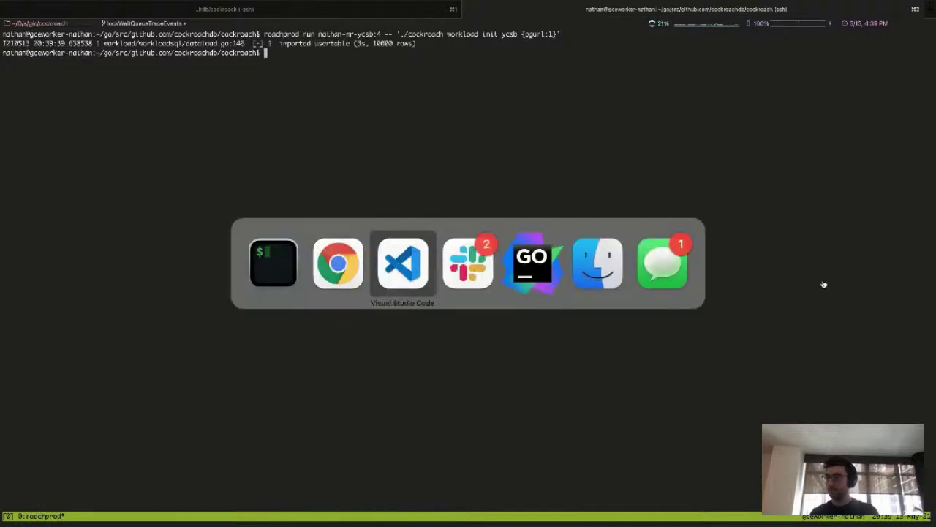
{"action": "key", "text": "super+v"}
{"action": "key", "text": "super+z"}
{"action": "key", "text": "super+Tab"}
Open a SQL shell on node 1 of the YCSB cluster with roachprod sql.
{"action": "type", "text": "ro"}
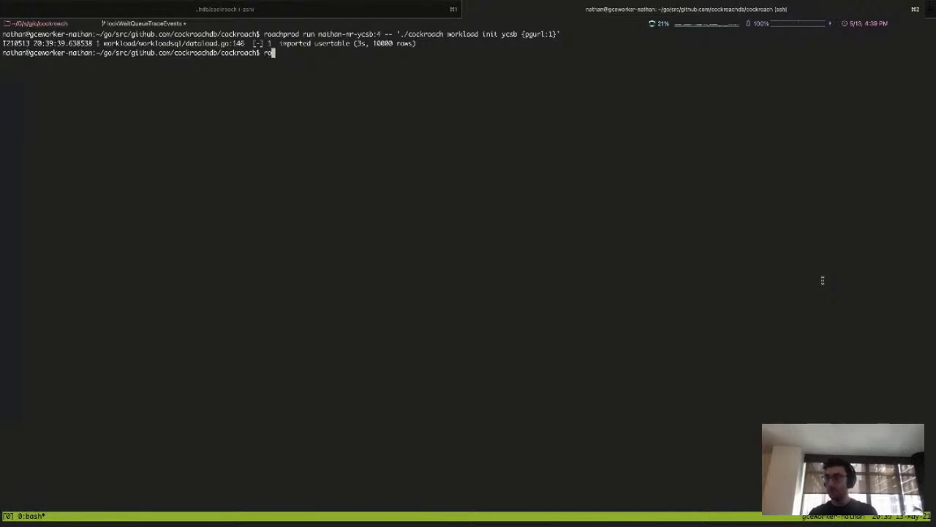
{"action": "type", "text": "achprod sql nath"}
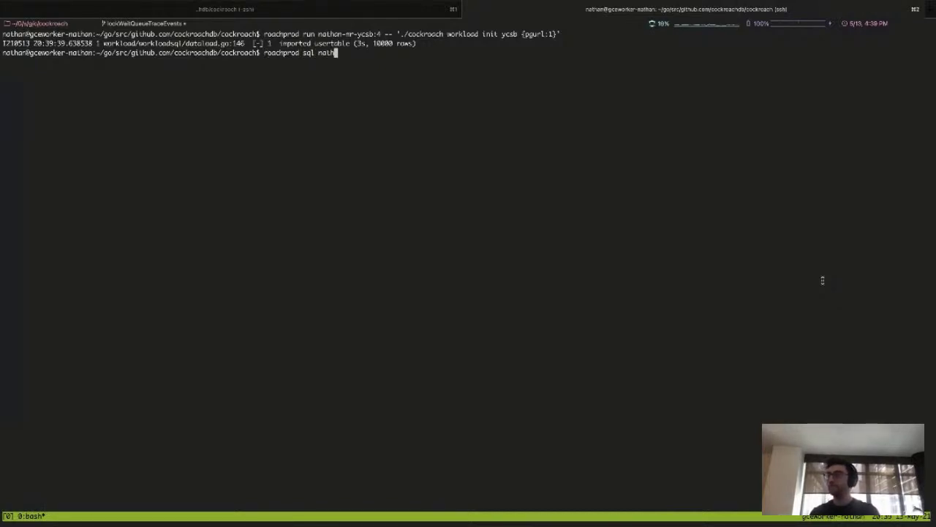
{"action": "type", "text": "an-mr-ycsb:1"}
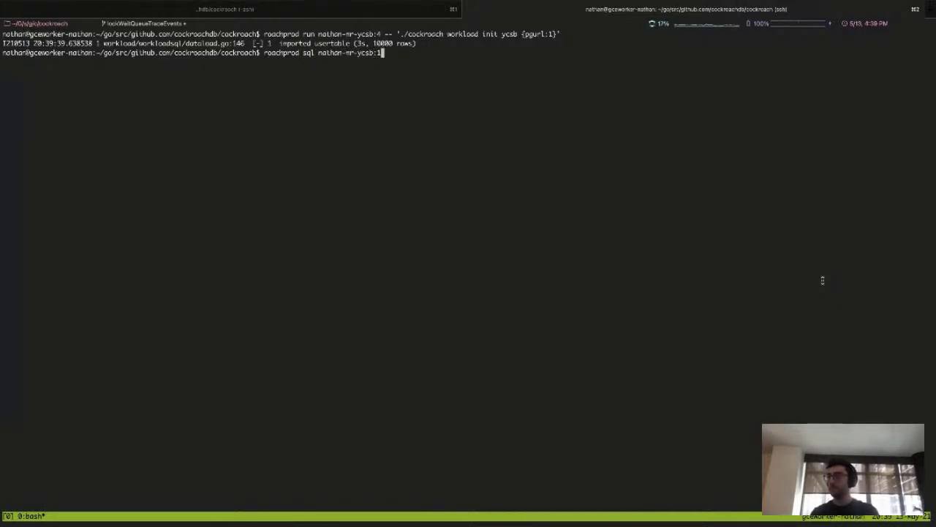
{"action": "key", "text": "Return"}
Set the cluster setting trace.zipkin.collector to '10.142.15.226:9411' by pasting the copied statement.
{"action": "key", "text": "super+v"}
{"action": "type", "text": ";"}
{"action": "key", "text": "Return"}
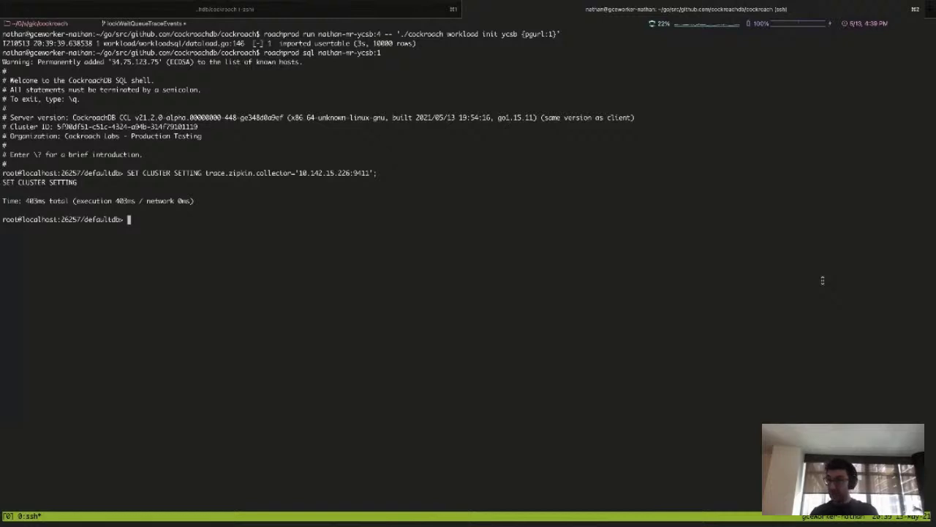
Switch to the CockroachDB console in the browser and examine the ycsb database's usertable definition from the Databases page.
{"action": "key", "text": "super+Tab"}
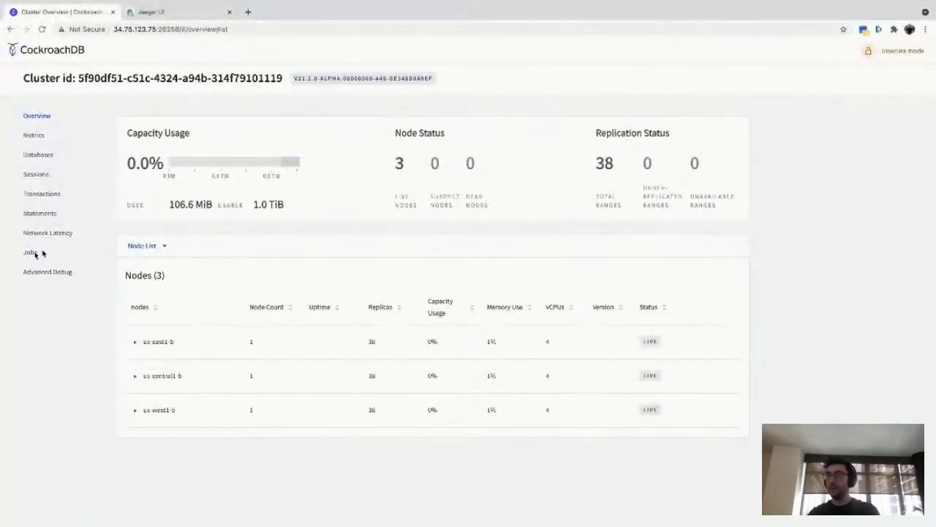
{"action": "left_click", "coordinate": [43, 156]}
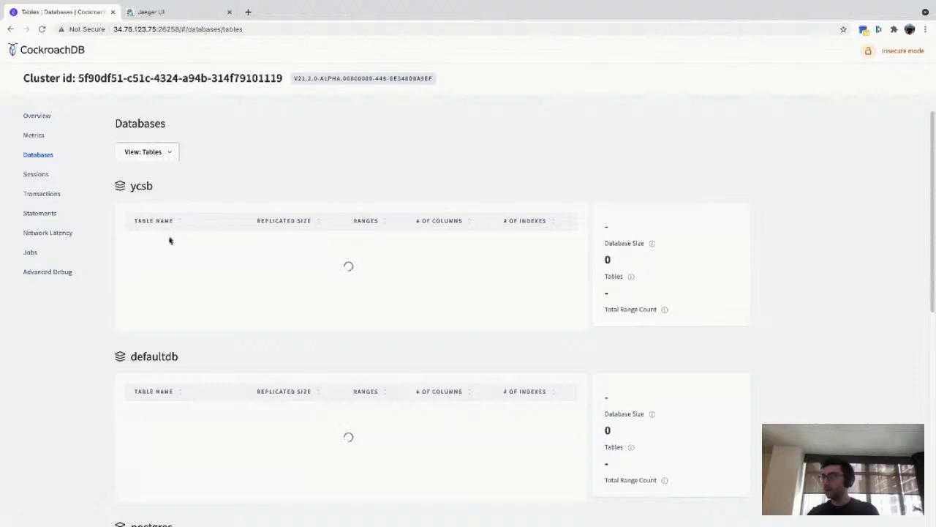
{"action": "left_click", "coordinate": [170, 244]}
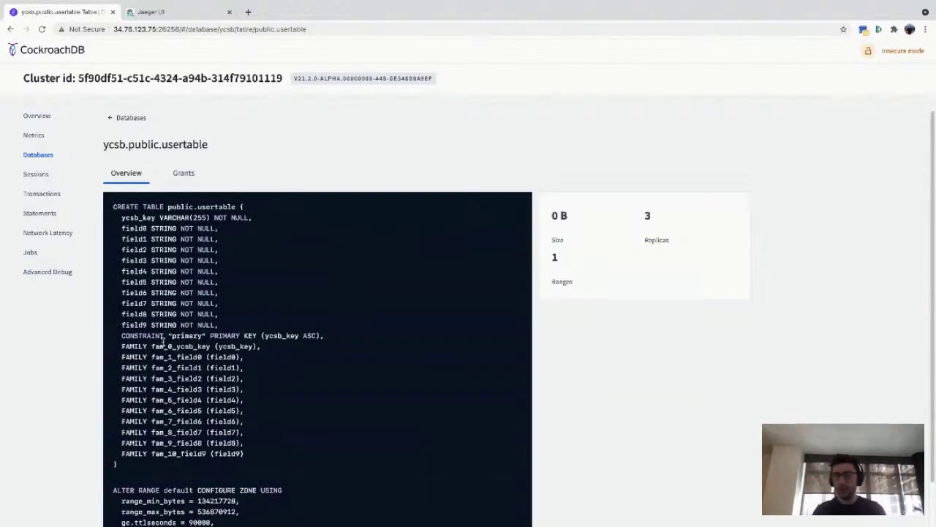
Review the pinned-leaseholder tests in the Benchmarking Plan in Visual Studio Code and return to the browser.
{"action": "key", "text": "super+Tab"}
{"action": "key", "text": "super+Tab"}
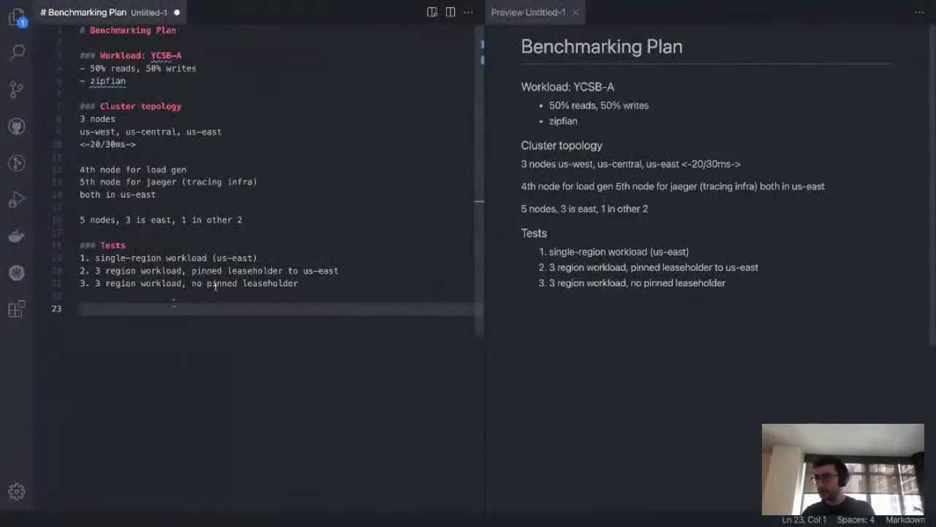
{"action": "double_click", "coordinate": [230, 270]}
{"action": "left_click", "coordinate": [286, 307]}
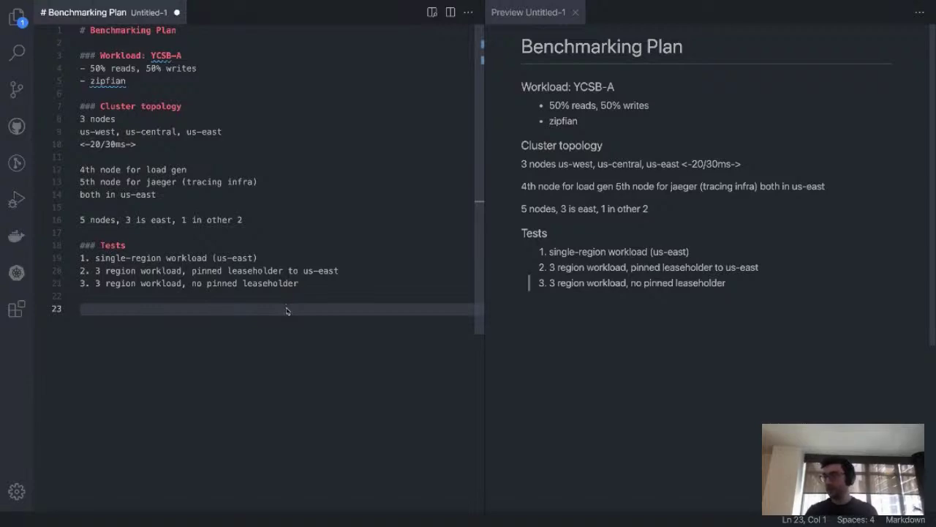
{"action": "key", "text": "super+Tab"}
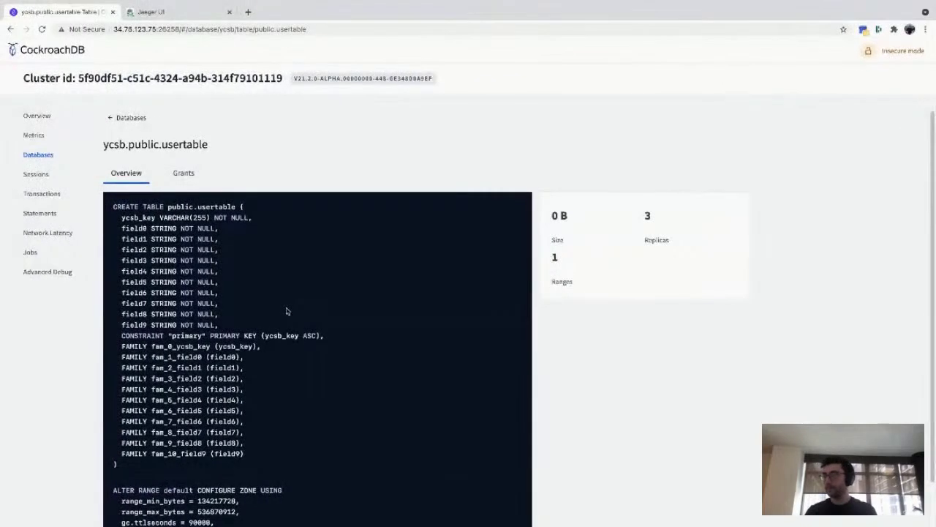
Switch to the terminal's SQL shell, make ycsb the current database, and list its tables with \d.
{"action": "key", "text": "ctrl+Right"}
{"action": "key", "text": "ctrl+Right"}
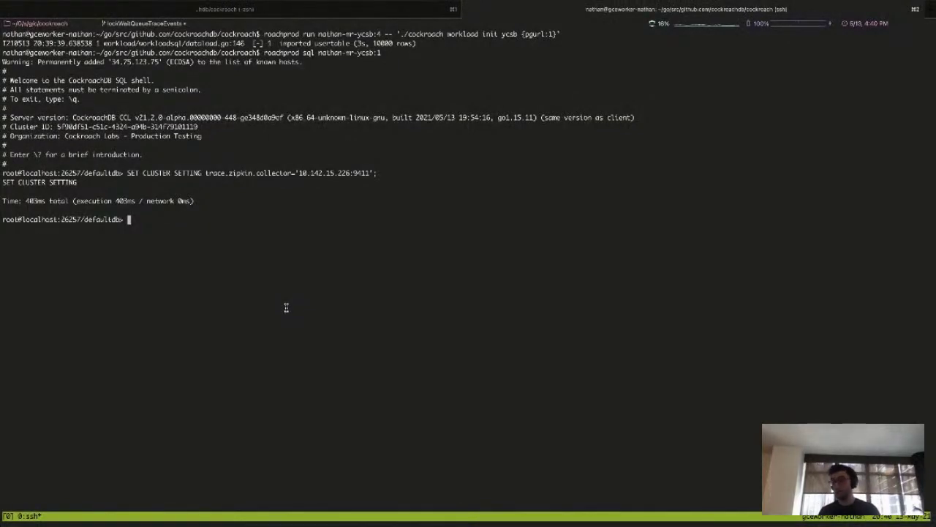
{"action": "type", "text": "use ycsb"}
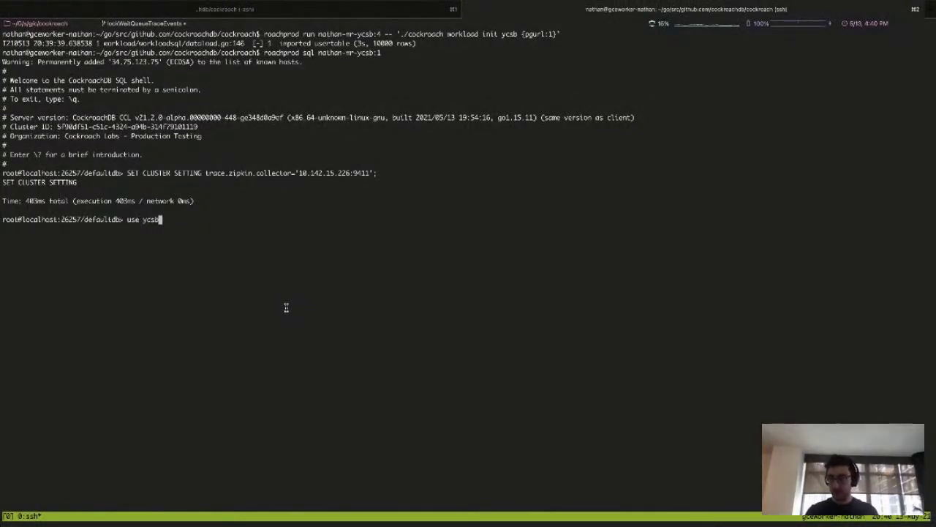
{"action": "type", "text": ";"}
{"action": "key", "text": "Return"}
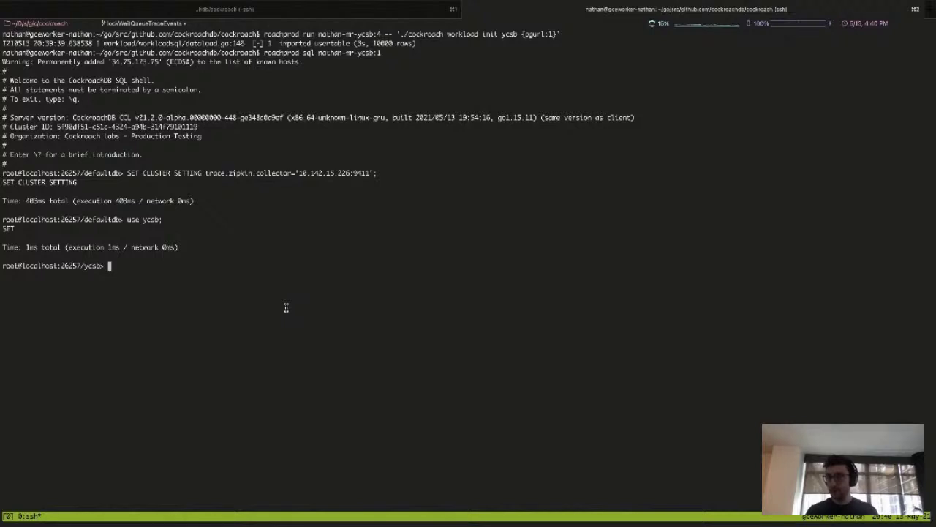
{"action": "type", "text": "\\d"}
{"action": "key", "text": "Return"}
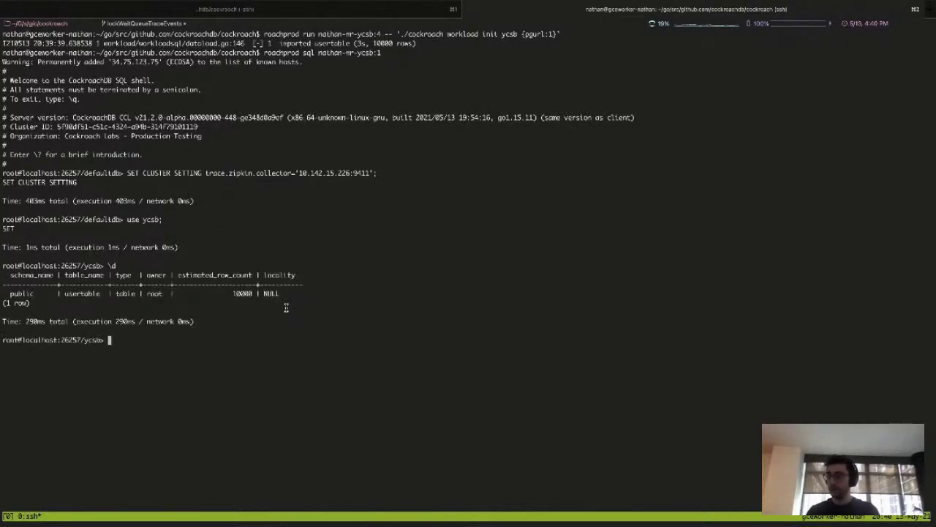
Try to list the cluster's regions with the statement show cluster regions.
{"action": "type", "text": "show cluster setti"}
{"action": "key", "text": "BackSpace"}
{"action": "key", "text": "BackSpace"}
{"action": "type", "text": "regions;"}
{"action": "key", "text": "Return"}
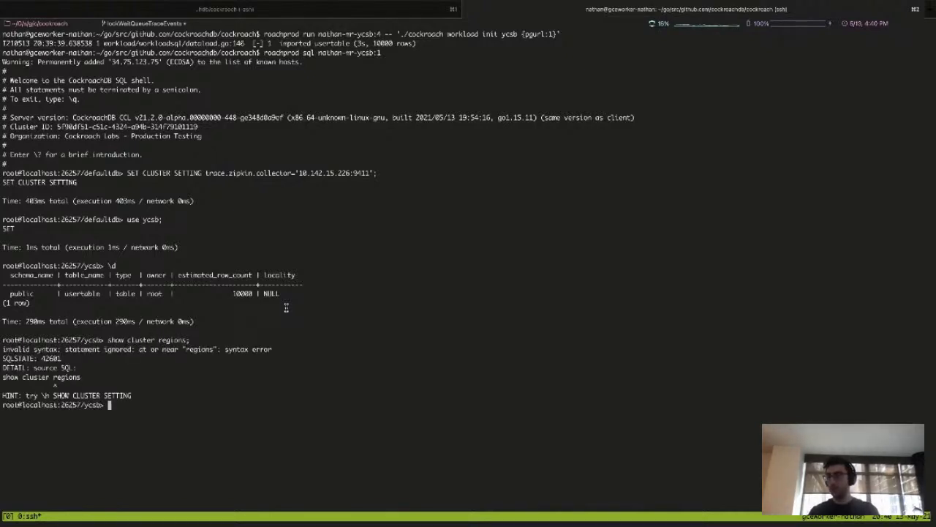
Rework the previous statement into show regions from cluster and run it to list the cluster's regions.
{"action": "key", "text": "Up"}
{"action": "key", "text": "Left"}
{"action": "key", "text": "Left"}
{"action": "key", "text": "Left"}
{"action": "key", "text": "Left"}
{"action": "key", "text": "Left"}
{"action": "key", "text": "Left"}
{"action": "key", "text": "Left"}
{"action": "key", "text": "Left"}
{"action": "key", "text": "Left"}
{"action": "key", "text": "BackSpace"}
{"action": "key", "text": "BackSpace"}
{"action": "key", "text": "BackSpace"}
{"action": "key", "text": "BackSpace"}
{"action": "key", "text": "BackSpace"}
{"action": "key", "text": "BackSpace"}
{"action": "key", "text": "BackSpace"}
{"action": "key", "text": "BackSpace"}
{"action": "key", "text": "End"}
{"action": "key", "text": "BackSpace"}
{"action": "type", "text": "from cluster;"}
{"action": "key", "text": "Return"}
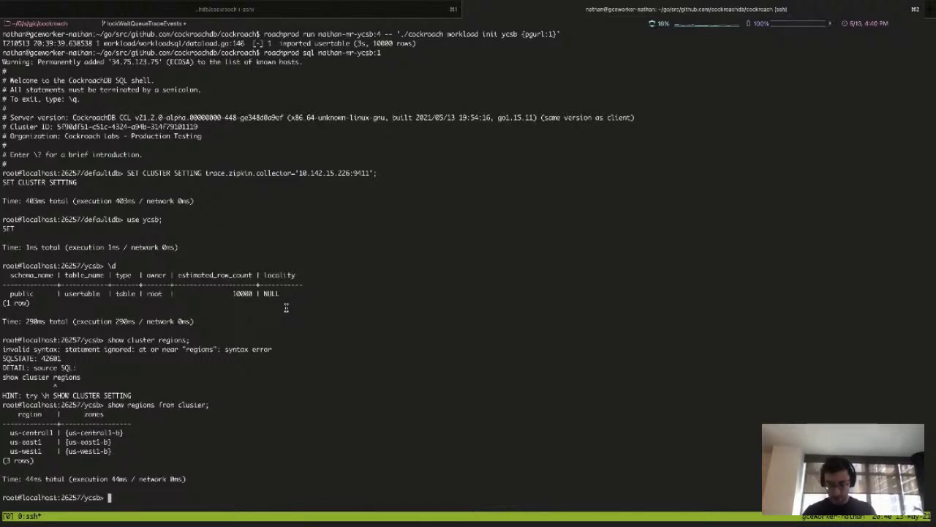
Clear the SQL shell's screen and rerun show regions from cluster.
{"action": "key", "text": "ctrl+l"}
{"action": "key", "text": "Up"}
{"action": "key", "text": "Return"}
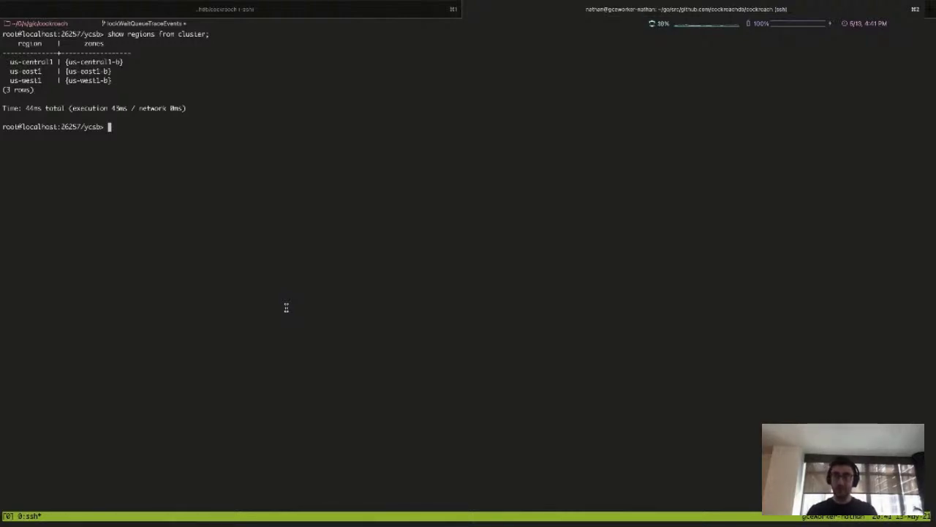
Try to set the ycsb database's primary region with the name 'us-east1' in single quotes.
{"action": "type", "text": "alter database ycsb set primary "}
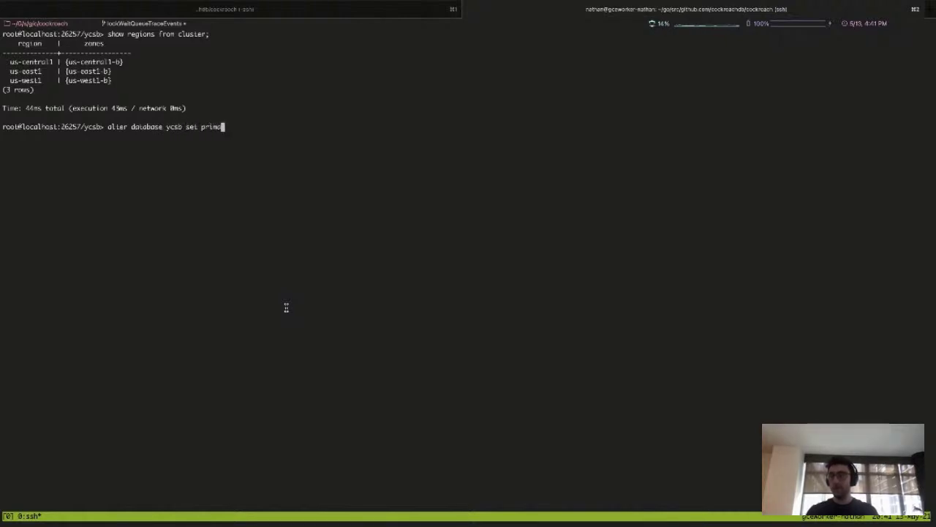
{"action": "type", "text": "region "}
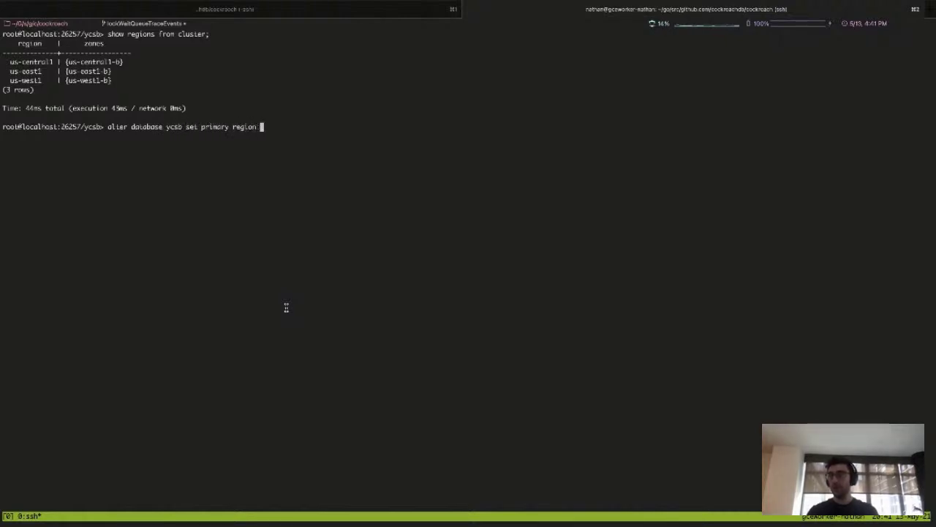
{"action": "type", "text": "'us-east1';"}
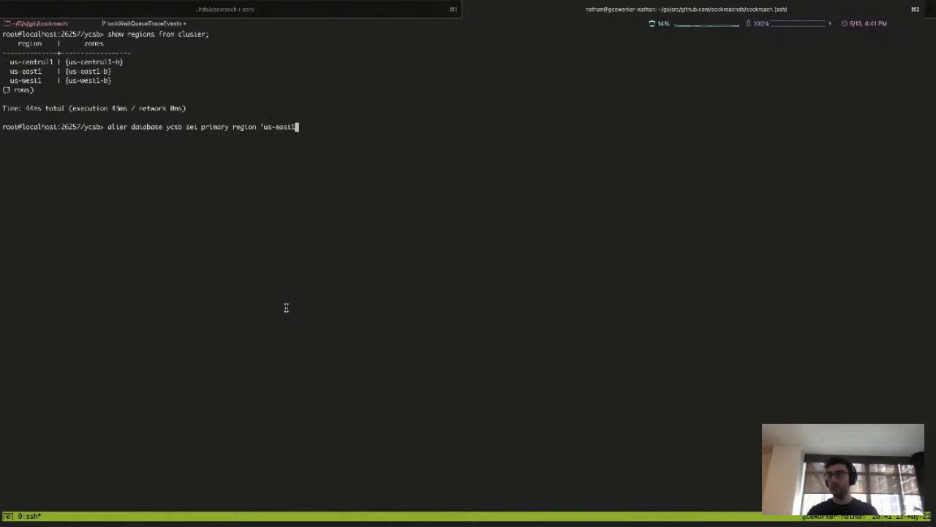
{"action": "key", "text": "Return"}
Set the ycsb database's primary region to "us-east1", reusing the previous alter database statement with double quotes around the name.
{"action": "key", "text": "Up"}
{"action": "key", "text": "Left"}
{"action": "key", "text": "Left"}
{"action": "key", "text": "Left"}
{"action": "key", "text": "Left"}
{"action": "key", "text": "Left"}
{"action": "key", "text": "Left"}
{"action": "key", "text": "Left"}
{"action": "key", "text": "Left"}
{"action": "key", "text": "Left"}
{"action": "key", "text": "Left"}
{"action": "key", "text": "Left"}
{"action": "key", "text": "Left"}
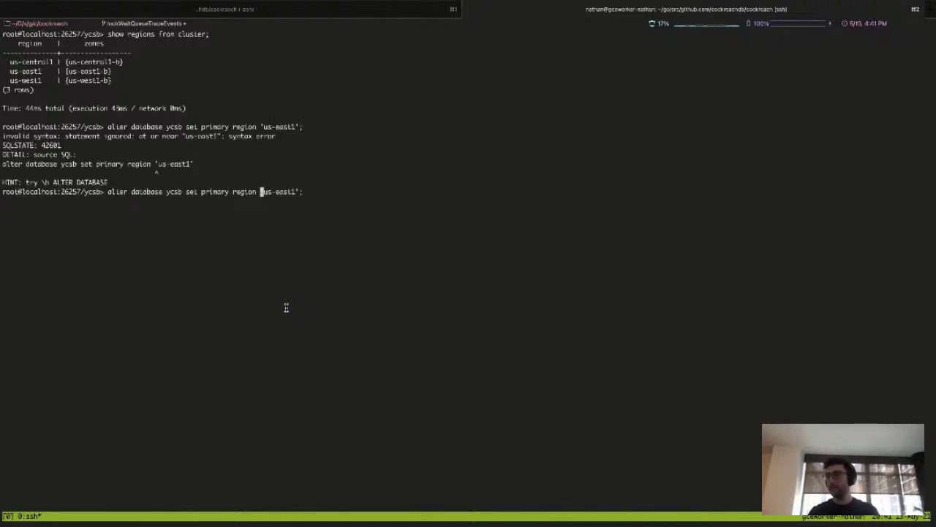
{"action": "key", "text": "Delete"}
{"action": "type", "text": "\""}
{"action": "key", "text": "End"}
{"action": "key", "text": "BackSpace"}
{"action": "key", "text": "BackSpace"}
{"action": "type", "text": "\""}
{"action": "key", "text": "ctrl+l"}
{"action": "type", "text": ";"}
{"action": "key", "text": "Return"}
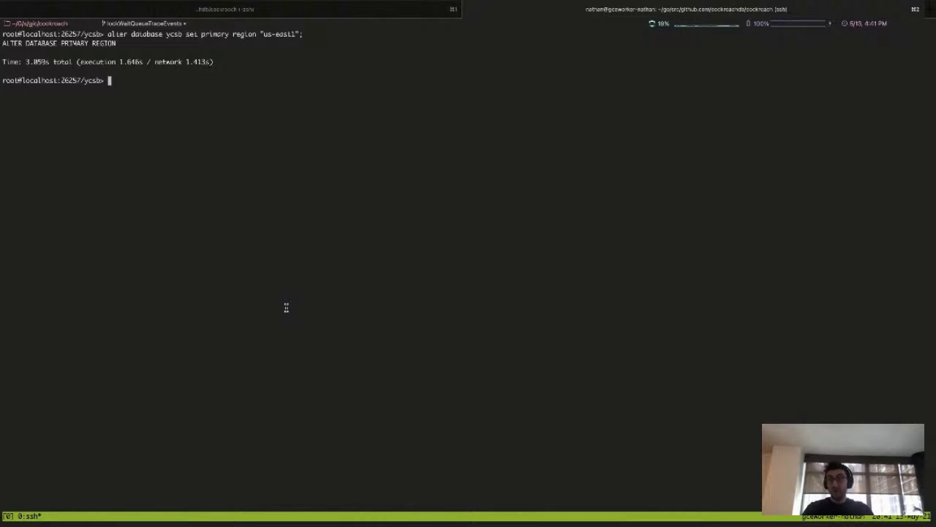
Add the region "us-central1" to the ycsb database by reworking the previous alter database statement into add region.
{"action": "key", "text": "Up"}
{"action": "key", "text": "Left"}
{"action": "key", "text": "Left"}
{"action": "key", "text": "Left"}
{"action": "key", "text": "Left"}
{"action": "key", "text": "Left"}
{"action": "key", "text": "Left"}
{"action": "key", "text": "Left"}
{"action": "key", "text": "Left"}
{"action": "key", "text": "Left"}
{"action": "key", "text": "Left"}
{"action": "key", "text": "Left"}
{"action": "key", "text": "Left"}
{"action": "key", "text": "Left"}
{"action": "key", "text": "Left"}
{"action": "key", "text": "Left"}
{"action": "key", "text": "Left"}
{"action": "key", "text": "Left"}
{"action": "key", "text": "Left"}
{"action": "key", "text": "Left"}
{"action": "key", "text": "Left"}
{"action": "key", "text": "BackSpace"}
{"action": "key", "text": "BackSpace"}
{"action": "type", "text": "add"}
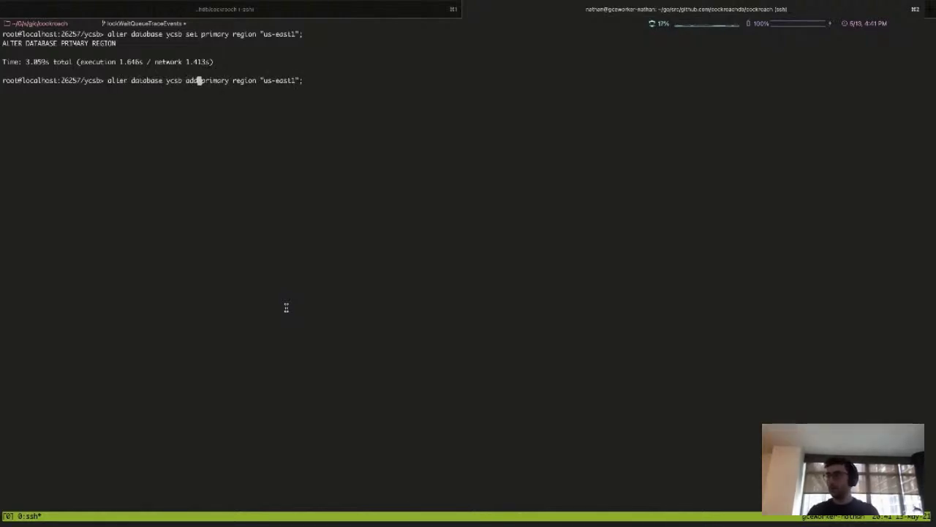
{"action": "key", "text": "Delete"}
{"action": "key", "text": "Delete"}
{"action": "key", "text": "Delete"}
{"action": "key", "text": "Delete"}
{"action": "key", "text": "Delete"}
{"action": "key", "text": "Delete"}
{"action": "key", "text": "Delete"}
{"action": "key", "text": "Delete"}
{"action": "key", "text": "End"}
{"action": "key", "text": "Left"}
{"action": "key", "text": "Left"}
{"action": "key", "text": "BackSpace"}
{"action": "key", "text": "BackSpace"}
{"action": "key", "text": "BackSpace"}
{"action": "key", "text": "BackSpace"}
{"action": "key", "text": "BackSpace"}
{"action": "key", "text": "BackSpace"}
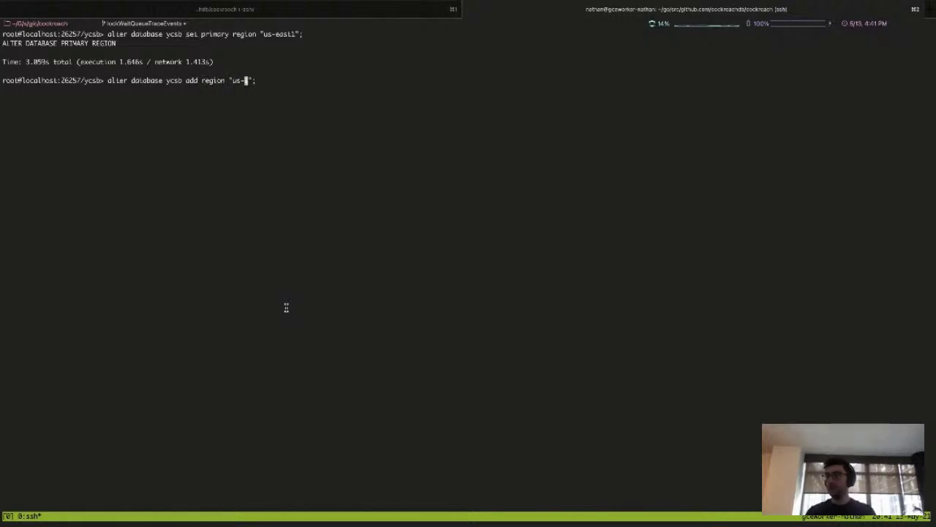
{"action": "type", "text": "-central1"}
{"action": "key", "text": "Return"}
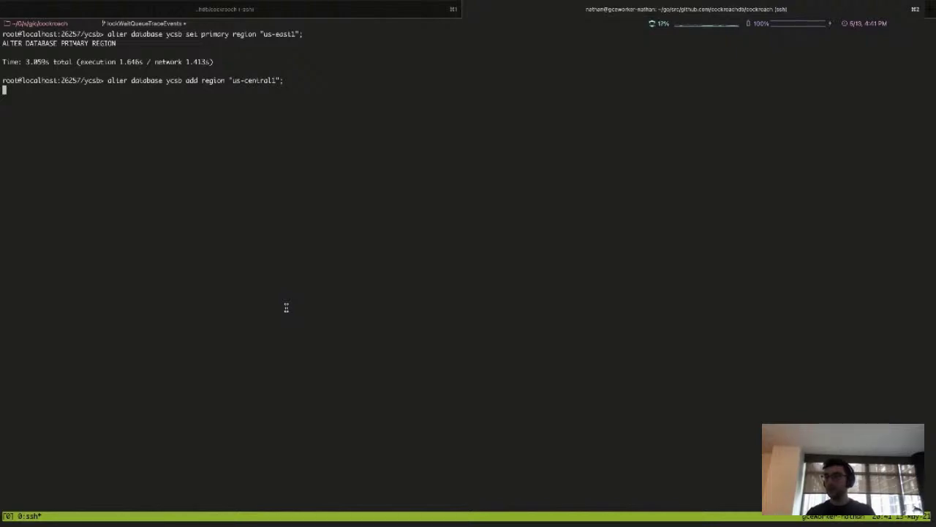
Add the region "us-west1" to the ycsb database, reusing the previous add region statement.
{"action": "key", "text": "Up"}
{"action": "key", "text": "Left"}
{"action": "key", "text": "Left"}
{"action": "key", "text": "BackSpace"}
{"action": "key", "text": "BackSpace"}
{"action": "key", "text": "BackSpace"}
{"action": "key", "text": "BackSpace"}
{"action": "key", "text": "BackSpace"}
{"action": "key", "text": "BackSpace"}
{"action": "key", "text": "BackSpace"}
{"action": "key", "text": "BackSpace"}
{"action": "type", "text": "west1"}
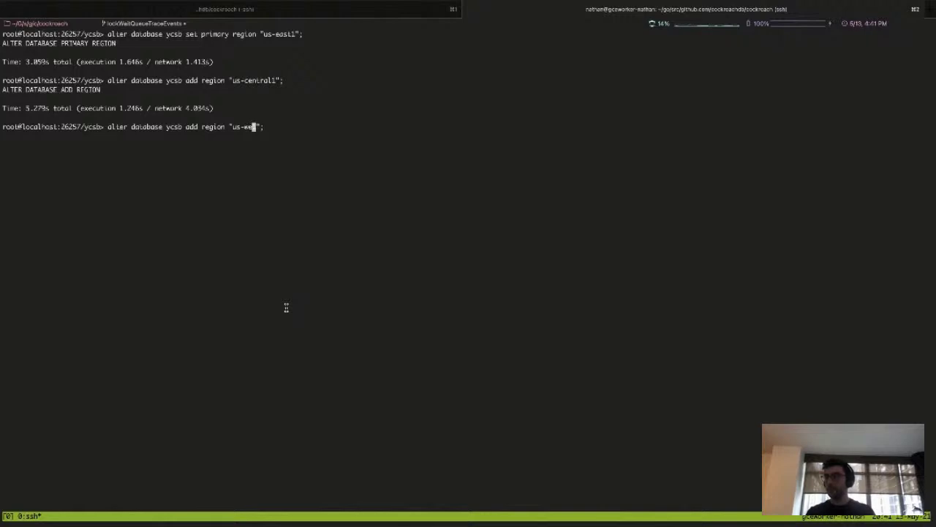
{"action": "key", "text": "Return"}
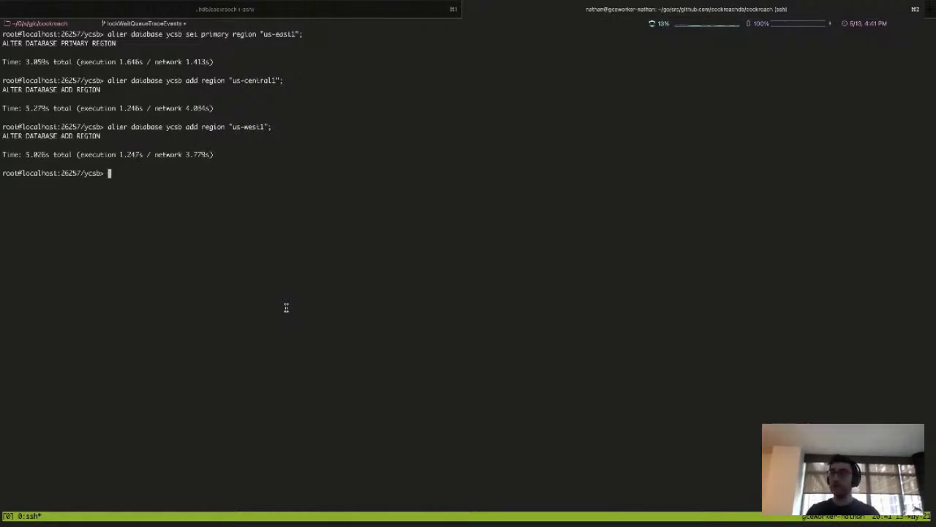
Run show regions from database ycsb to list the database's regions.
{"action": "type", "text": "show "}
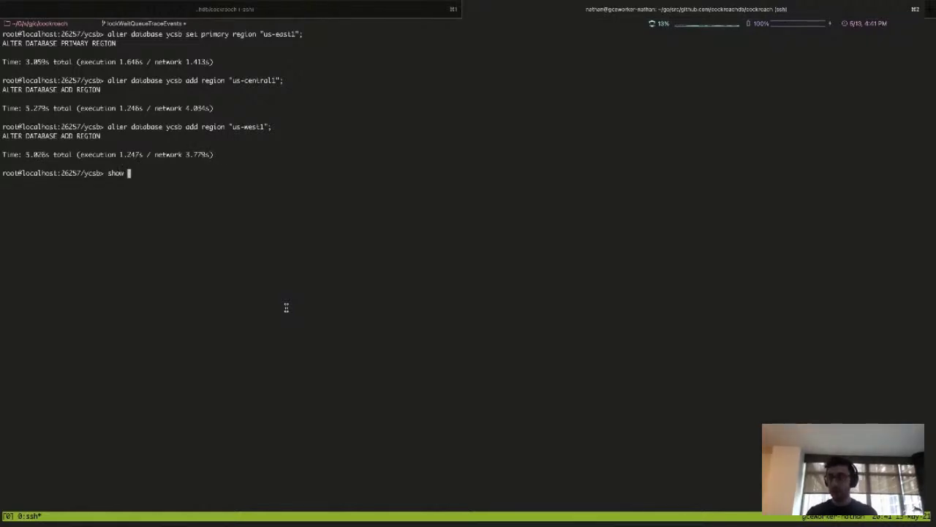
{"action": "type", "text": "regions from database ycsb"}
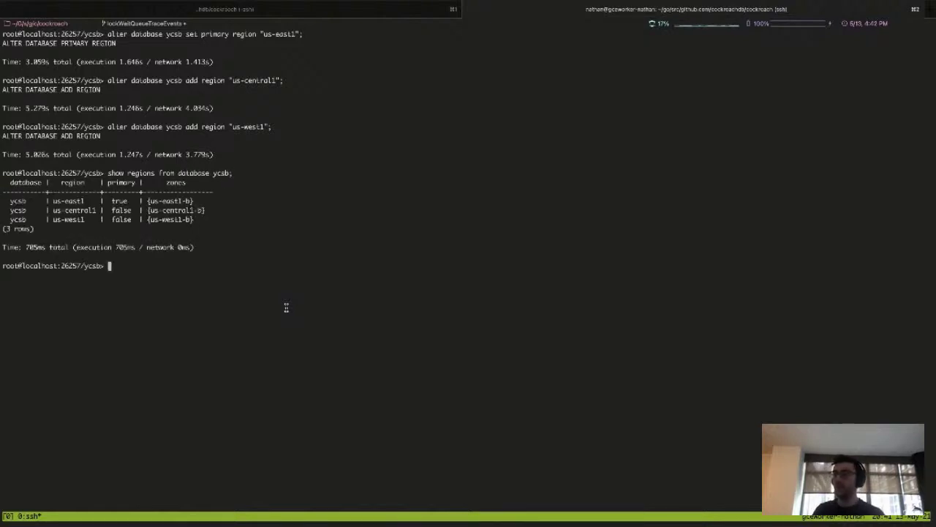
{"action": "type", "text": "show surv"}
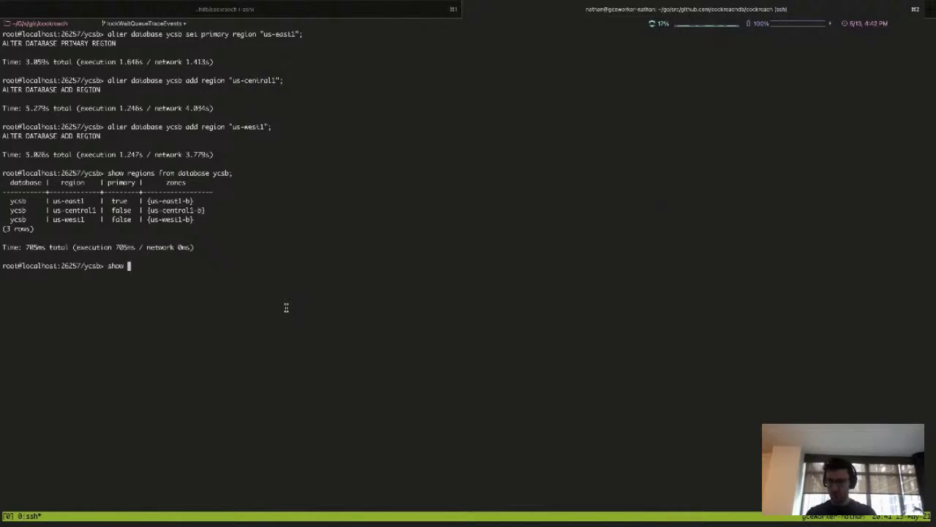
{"action": "key", "text": "BackSpace"}
{"action": "key", "text": "BackSpace"}
{"action": "key", "text": "BackSpace"}
{"action": "key", "text": "BackSpace"}
{"action": "key", "text": "BackSpace"}
{"action": "key", "text": "BackSpace"}
{"action": "key", "text": "BackSpace"}
{"action": "key", "text": "BackSpace"}
{"action": "key", "text": "BackSpace"}
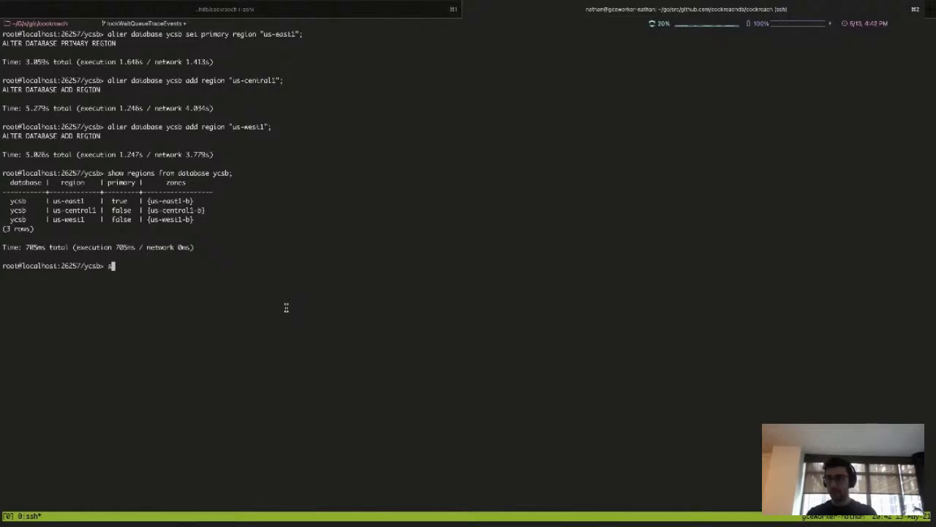
Run show databases and highlight the survival goal in the ycsb row.
{"action": "type", "text": "show datab"}
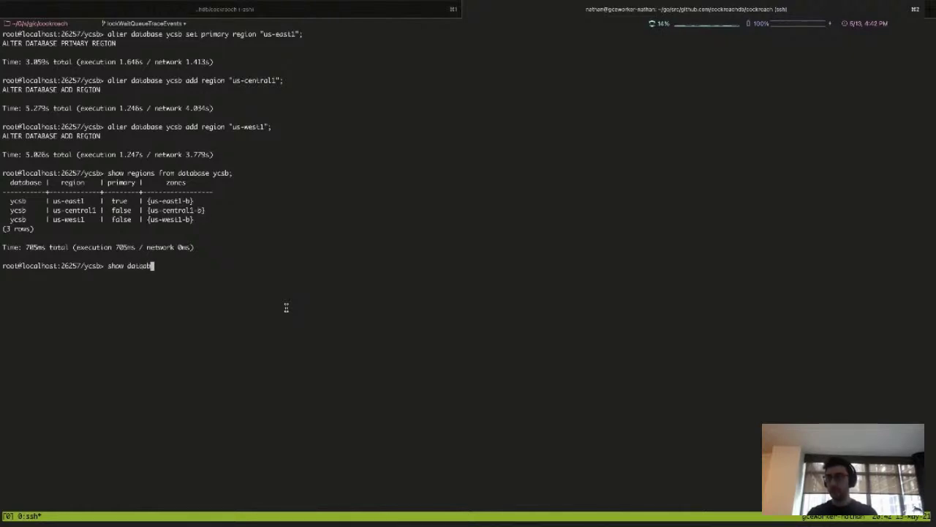
{"action": "type", "text": "ases;"}
{"action": "key", "text": "Return"}
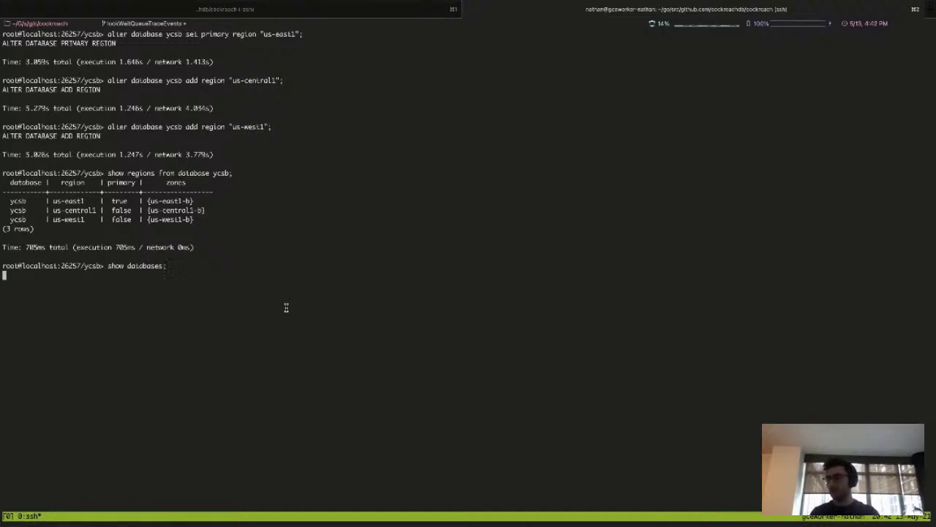
{"action": "double_click", "coordinate": [308, 321]}
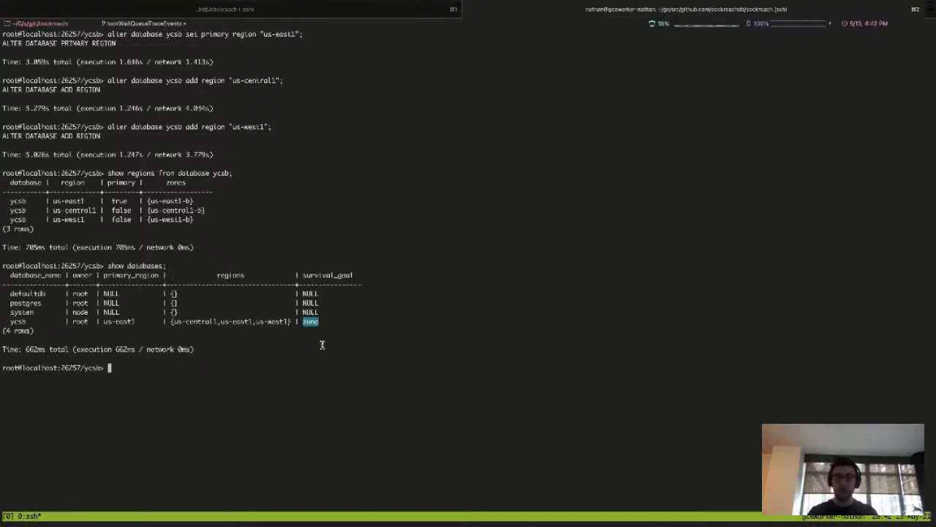
Make the ycsb database survive region failure with an alter database statement.
{"action": "type", "text": "alter datab"}
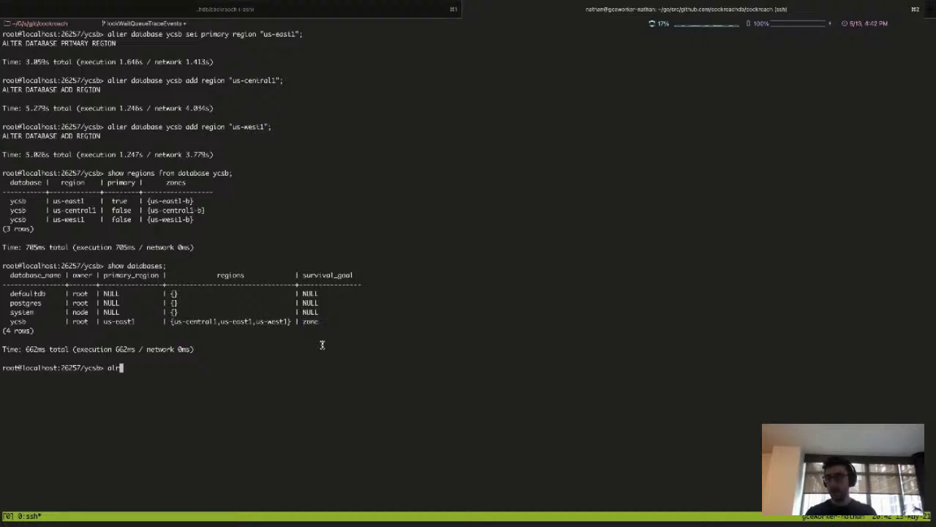
{"action": "type", "text": "ase ycsb survive region failure;"}
{"action": "key", "text": "Return"}
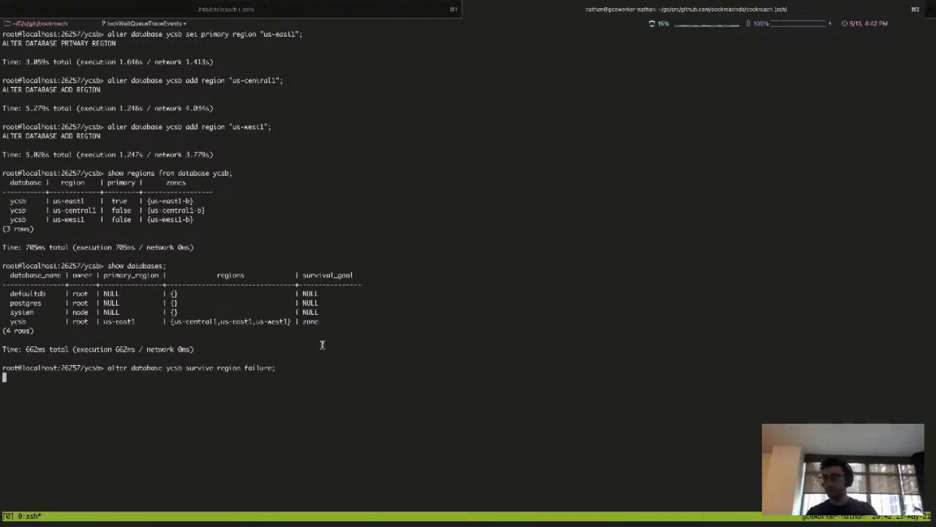
Rerun show databases to check the survival goal of the ycsb database.
{"action": "key", "text": "Up"}
{"action": "key", "text": "Up"}
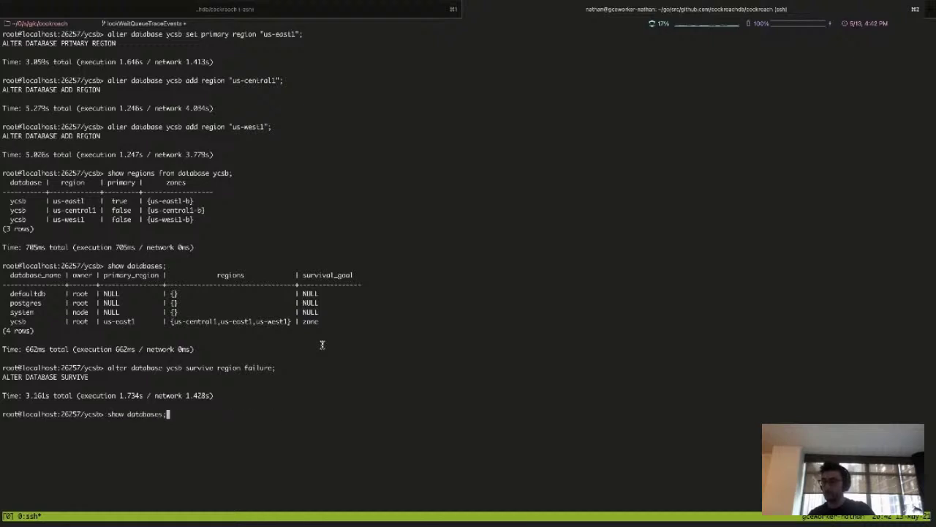
{"action": "key", "text": "Return"}
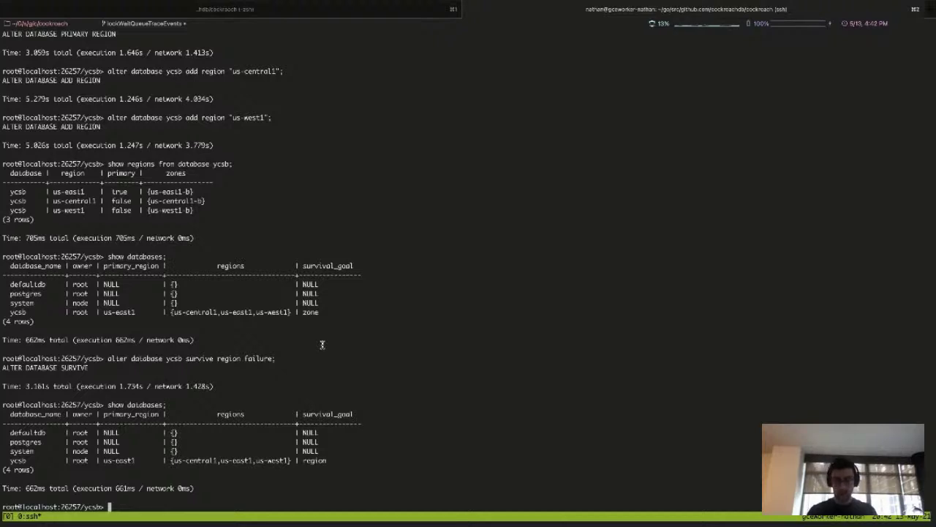
Try to list the ranges with show ranges from table ycsb.
{"action": "type", "text": "show range"}
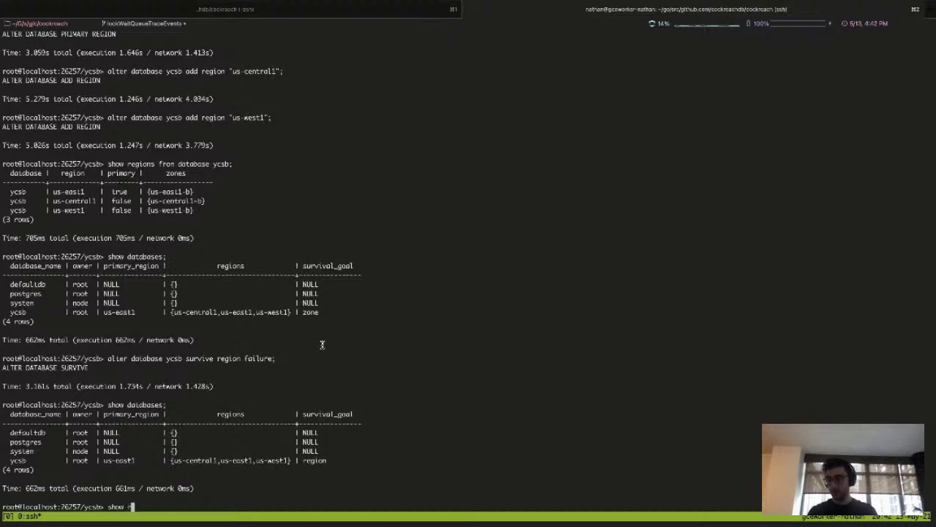
{"action": "type", "text": "s from table ycs"}
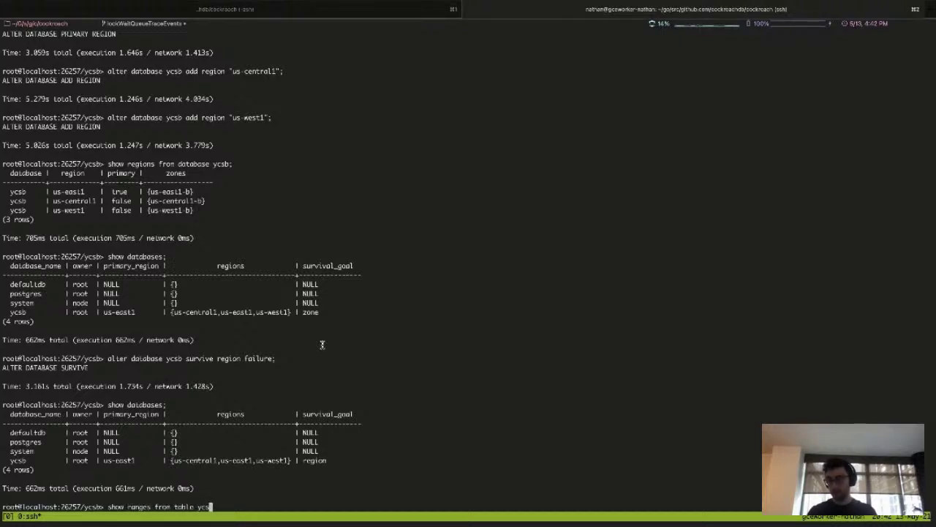
{"action": "type", "text": "b;"}
{"action": "key", "text": "Return"}
Change the table name to usertable, run show ranges from table usertable, and inspect its range ID and leaseholder locality.
{"action": "key", "text": "Up"}
{"action": "key", "text": "Left"}
{"action": "key", "text": "Left"}
{"action": "key", "text": "Delete"}
{"action": "key", "text": "Delete"}
{"action": "key", "text": "BackSpace"}
{"action": "key", "text": "BackSpace"}
{"action": "key", "text": "BackSpace"}
{"action": "type", "text": "usertable;"}
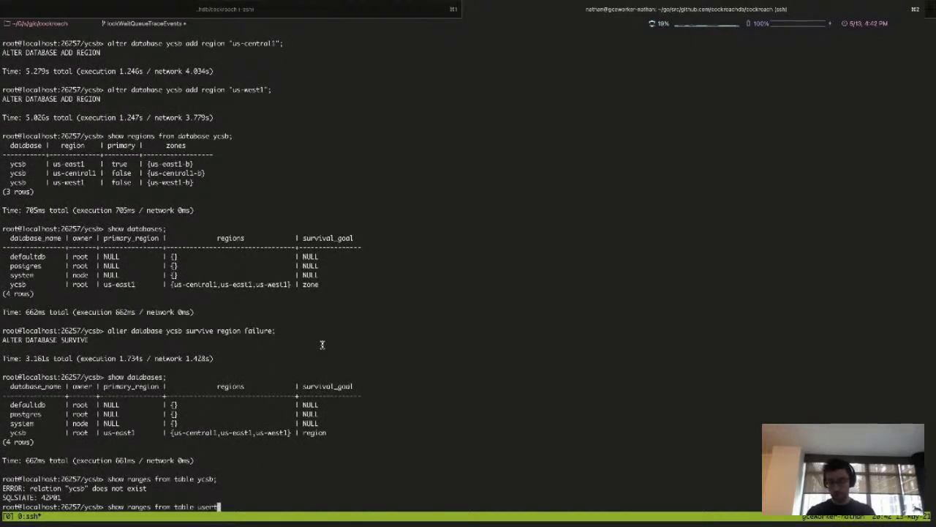
{"action": "key", "text": "Return"}
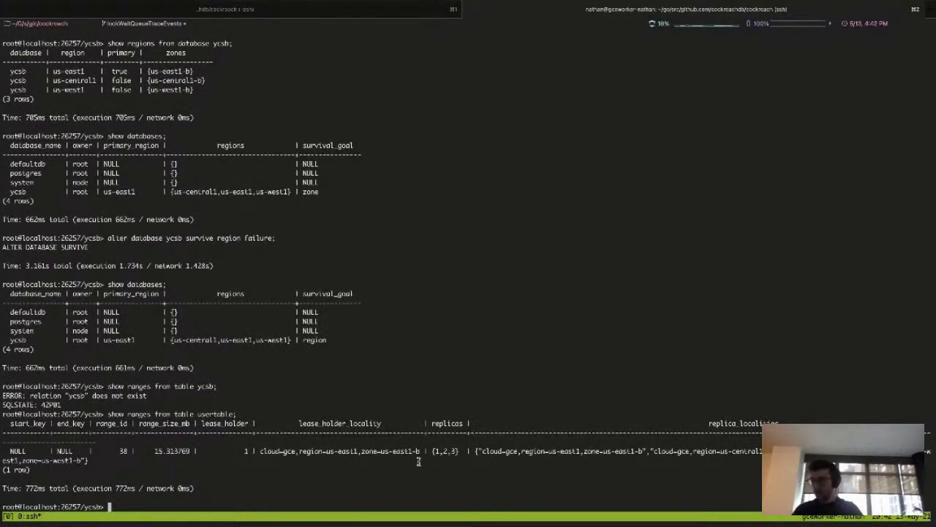
{"action": "double_click", "coordinate": [125, 452]}
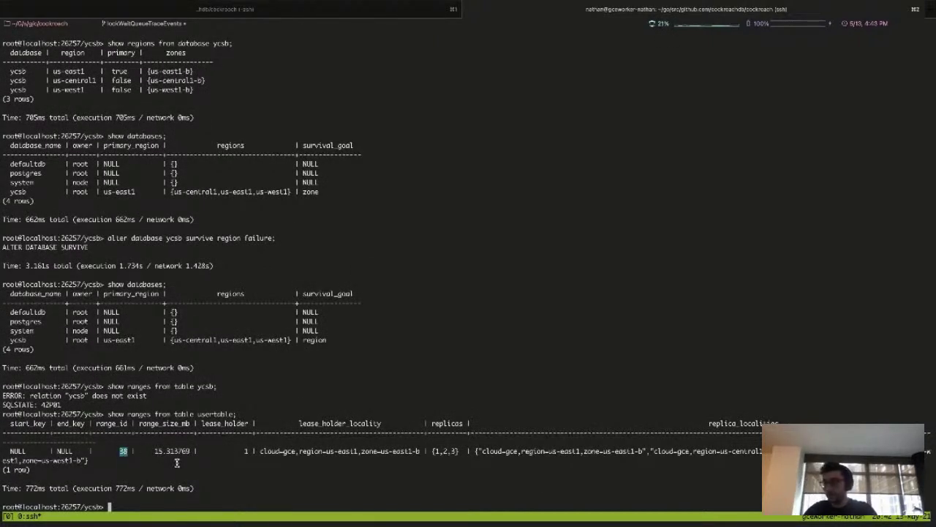
{"action": "left_click", "coordinate": [380, 455]}
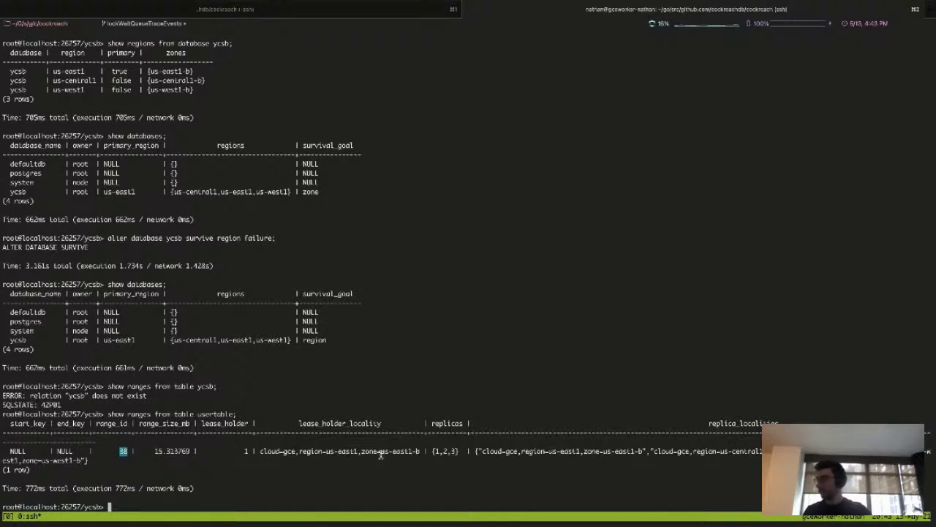
{"action": "key", "text": "ctrl+b"}
{"action": "key", "text": "s"}
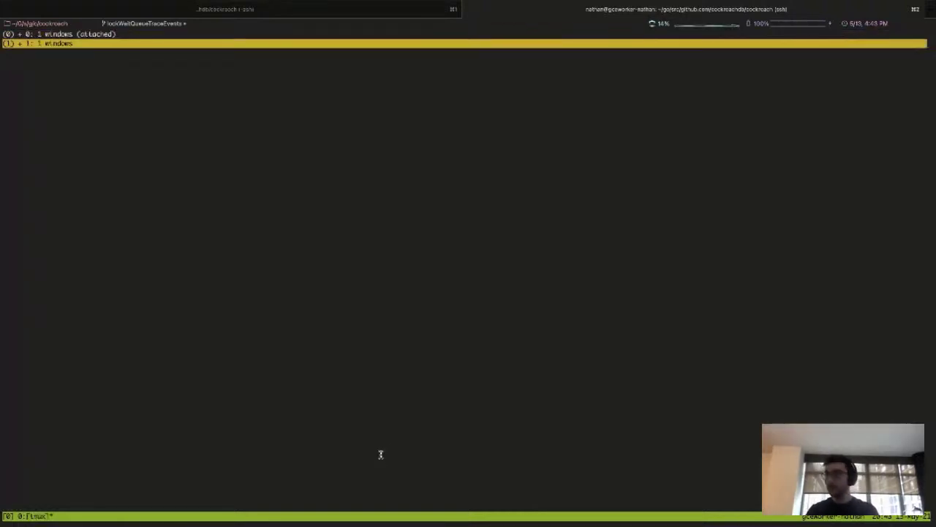
{"action": "key", "text": "Down"}
{"action": "key", "text": "Return"}
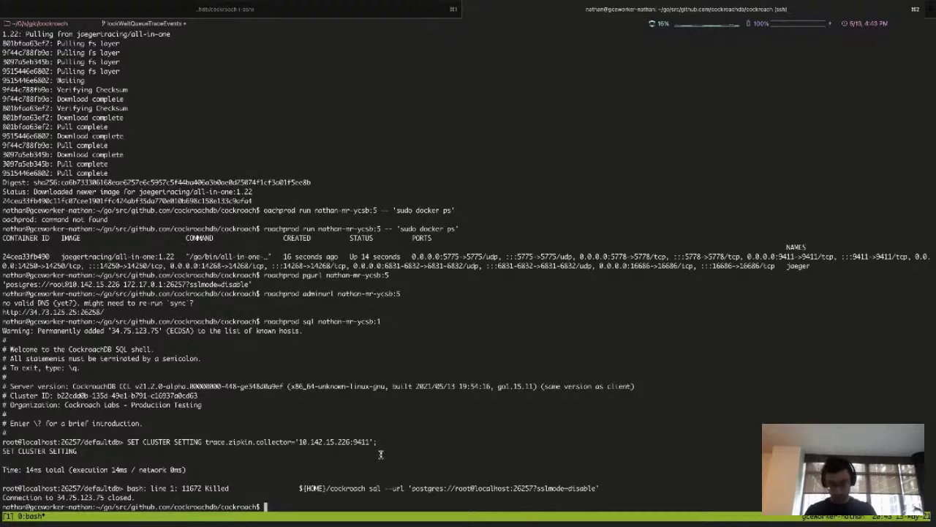
{"action": "key", "text": "ctrl+b"}
{"action": "key", "text": "s"}
{"action": "key", "text": "Return"}
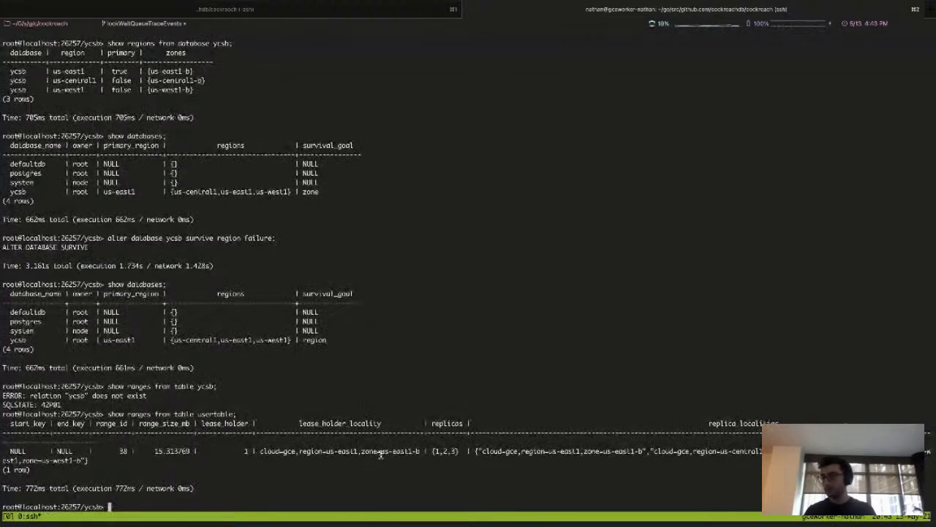
Leave the SQL shell, recall the YCSB workload A run command from the shell history, and clear the screen.
{"action": "key", "text": "ctrl+c"}
{"action": "key", "text": "Up"}
{"action": "key", "text": "Up"}
{"action": "key", "text": "Up"}
{"action": "key", "text": "Up"}
{"action": "key", "text": "Up"}
{"action": "key", "text": "Up"}
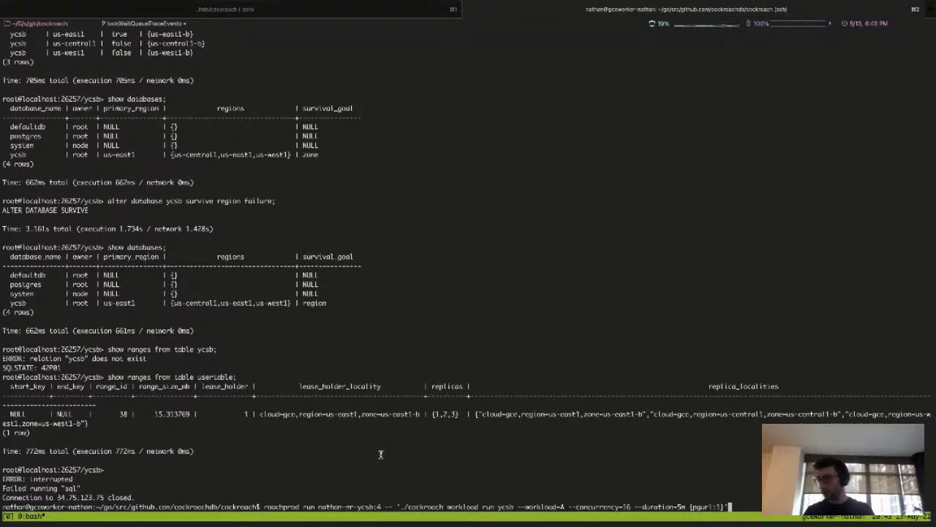
{"action": "key", "text": "ctrl+l"}
Switch to the CockroachDB console in the browser and examine the latencies between the three regions in the Network Latency report.
{"action": "key", "text": "ctrl+Left"}
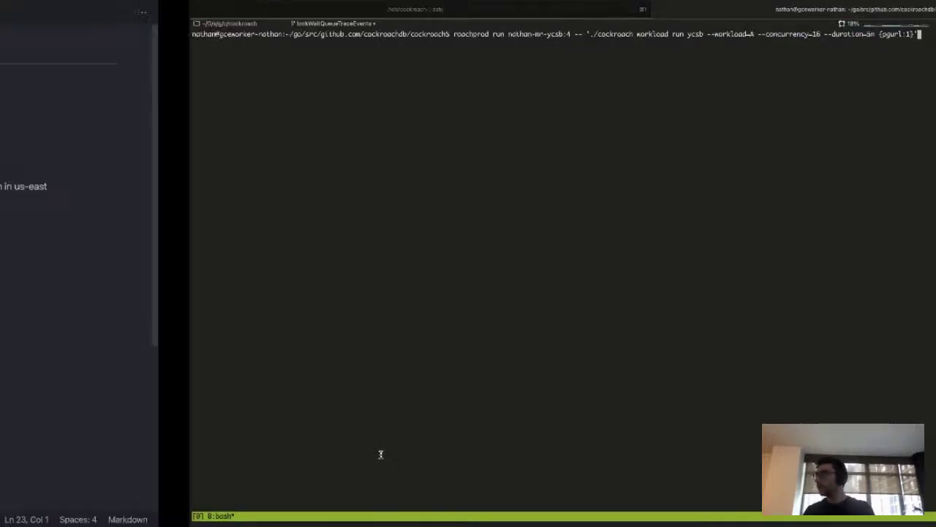
{"action": "key", "text": "ctrl+Right"}
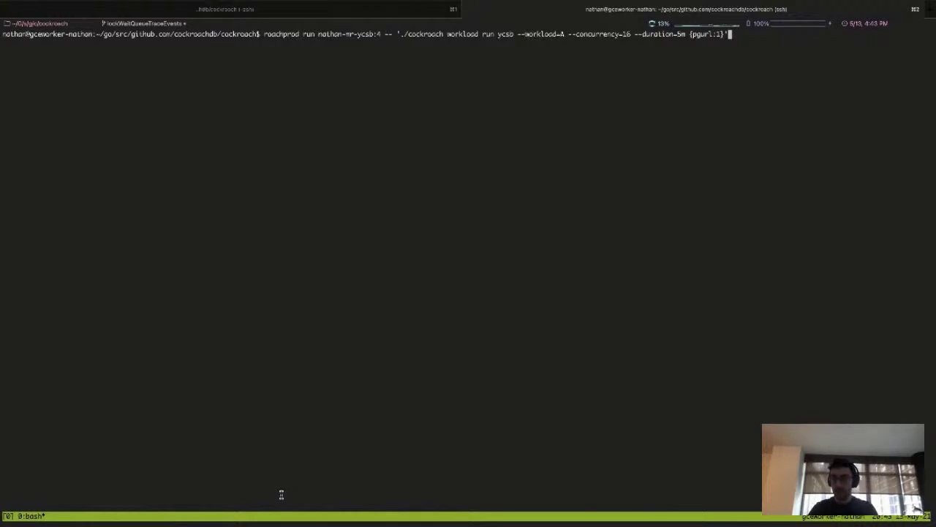
{"action": "key", "text": "ctrl+Left"}
{"action": "key", "text": "ctrl+Left"}
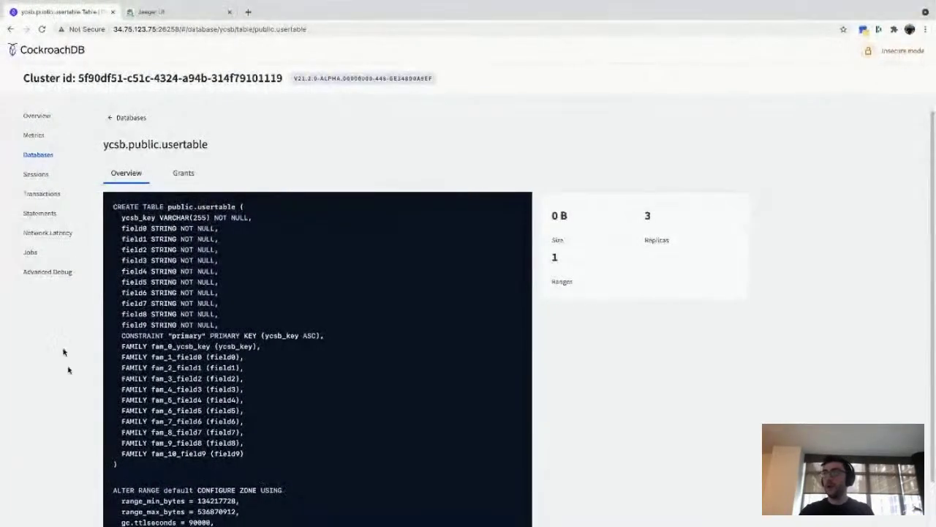
{"action": "left_click", "coordinate": [57, 233]}
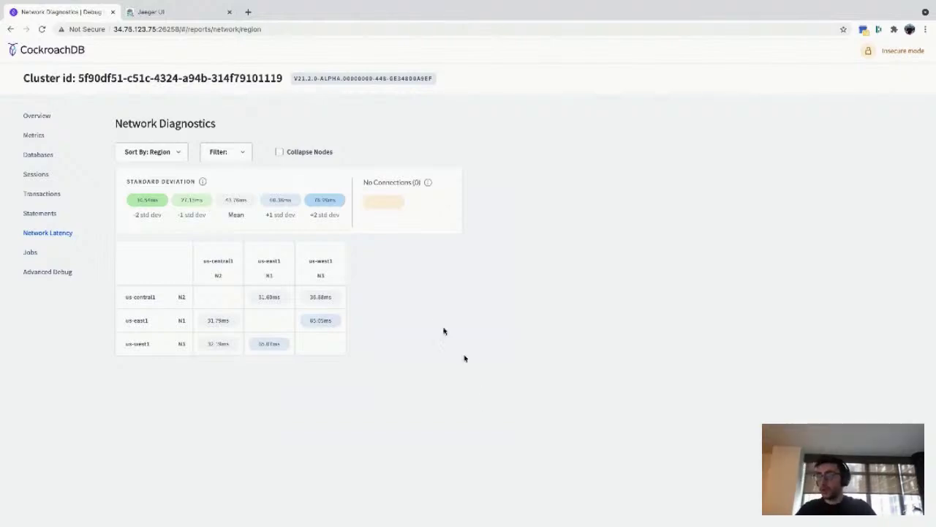
{"action": "mouse_move", "coordinate": [215, 321]}
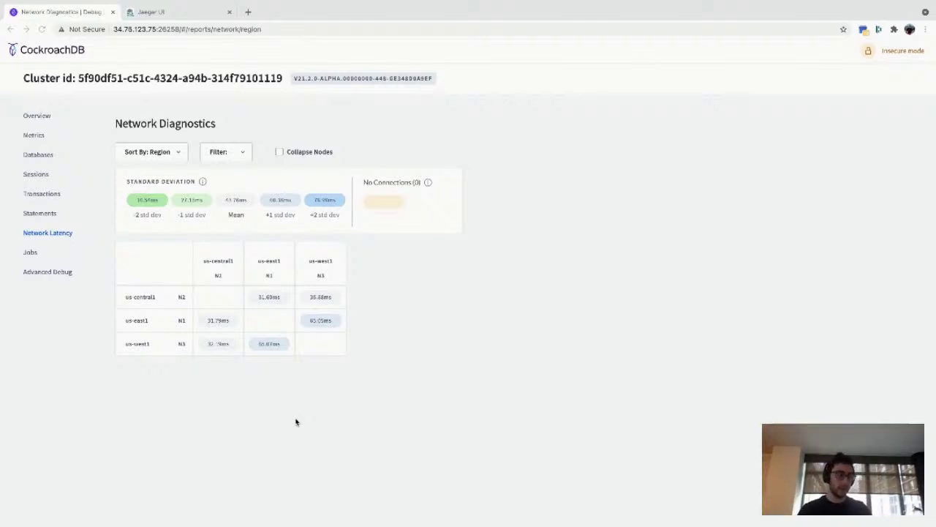
Return to the terminal and set --concurrency to 1 in the recalled YCSB workload A run command.
{"action": "key", "text": "ctrl+Right"}
{"action": "key", "text": "ctrl+Right"}
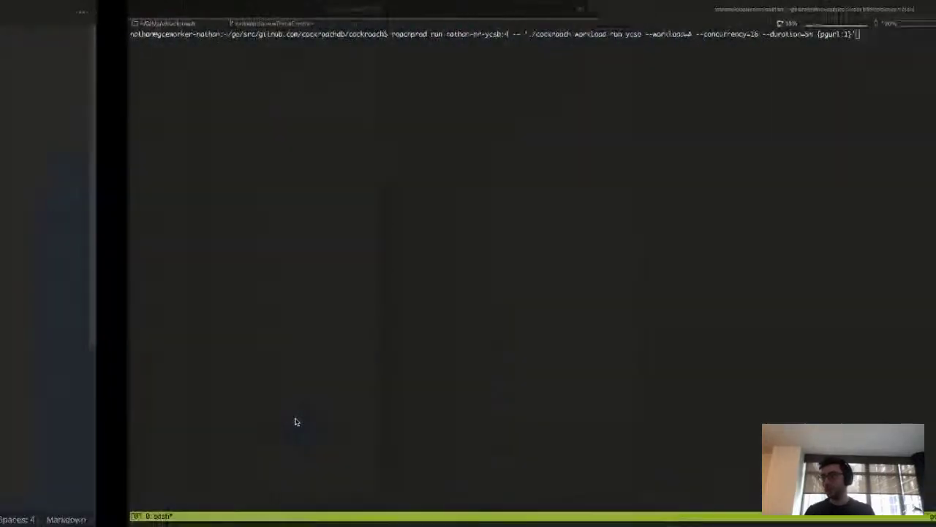
{"action": "key", "text": "Left"}
{"action": "key", "text": "Left"}
{"action": "key", "text": "Left"}
{"action": "key", "text": "Left"}
{"action": "key", "text": "Left"}
{"action": "key", "text": "Left"}
{"action": "key", "text": "Left"}
{"action": "key", "text": "Left"}
{"action": "key", "text": "Left"}
{"action": "key", "text": "Left"}
{"action": "key", "text": "Left"}
{"action": "key", "text": "Left"}
{"action": "key", "text": "Left"}
{"action": "key", "text": "Left"}
{"action": "key", "text": "Left"}
{"action": "key", "text": "Left"}
{"action": "key", "text": "Left"}
{"action": "key", "text": "Left"}
{"action": "key", "text": "Left"}
{"action": "key", "text": "Left"}
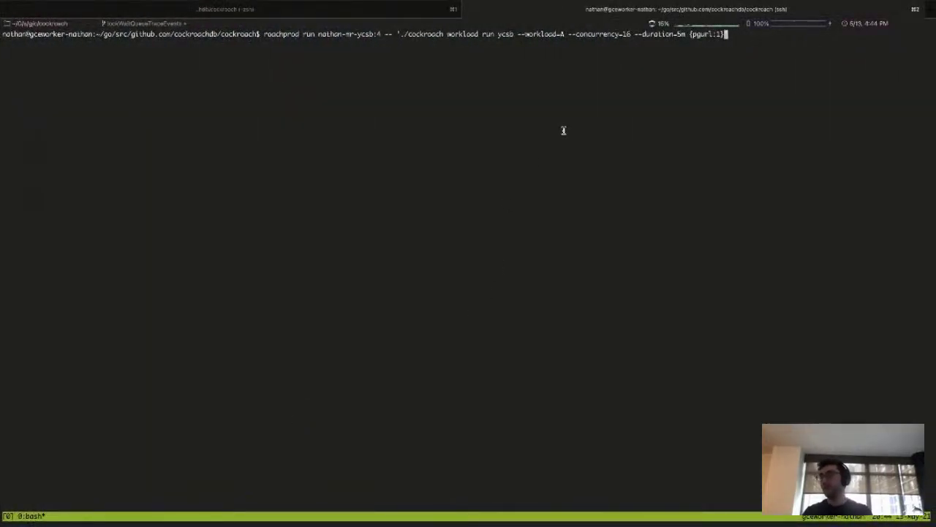
{"action": "key", "text": "BackSpace"}
{"action": "key", "text": "BackSpace"}
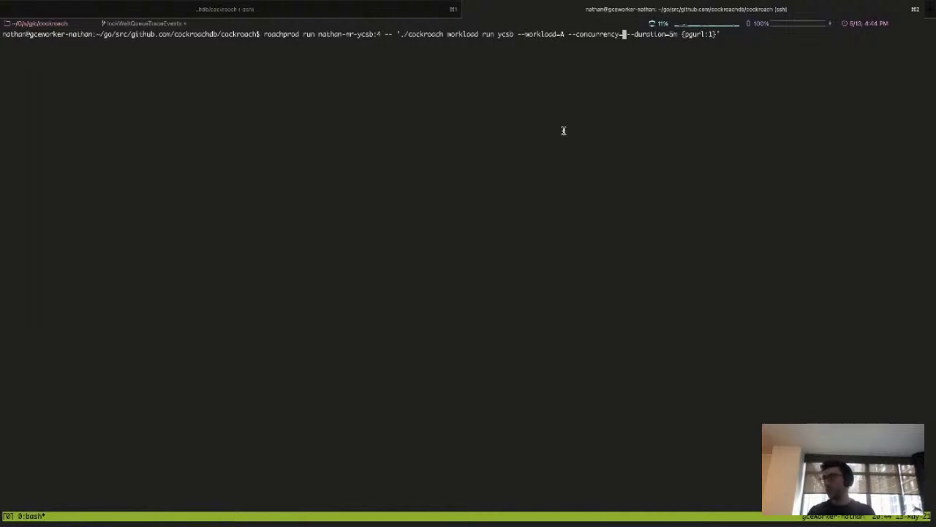
{"action": "type", "text": "1"}
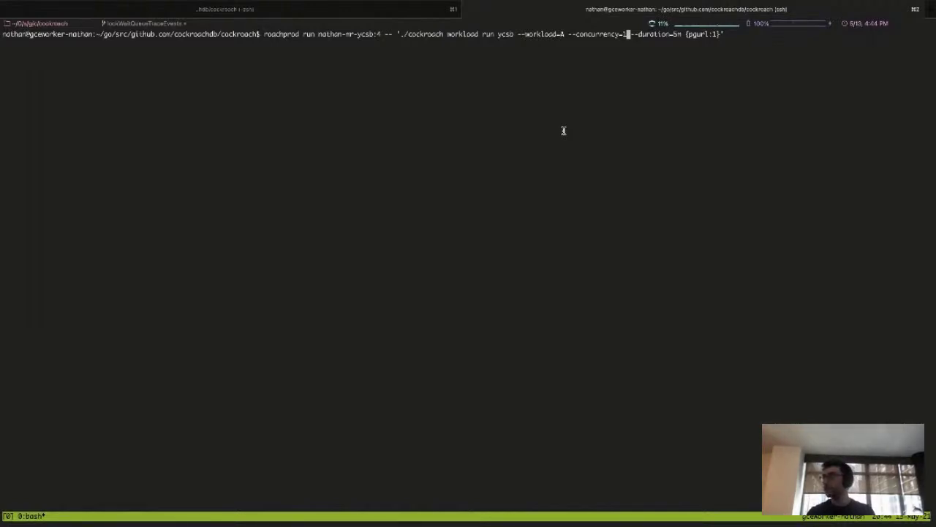
Switch to the Jaeger UI in the browser, search for sql txn traces with a minimum duration of 30ms, and look through the results.
{"action": "key", "text": "Return"}
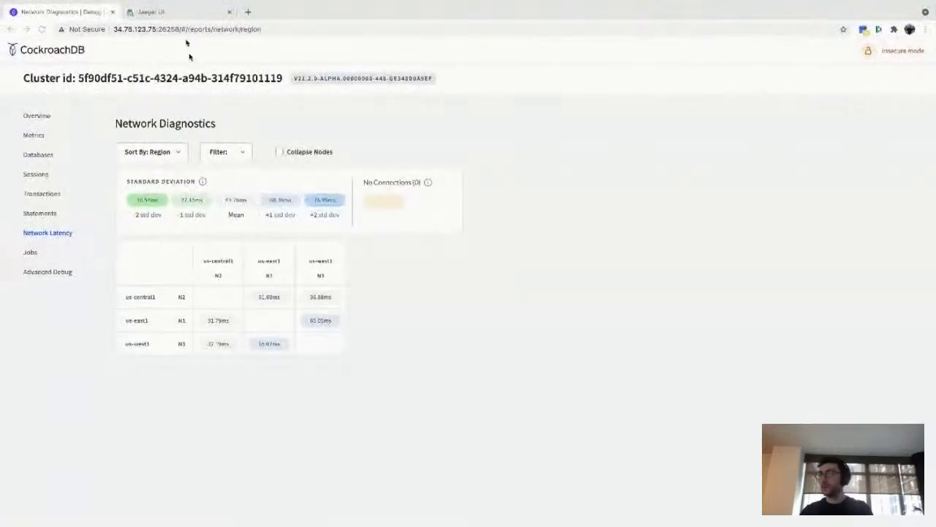
{"action": "left_click", "coordinate": [184, 15]}
{"action": "left_click", "coordinate": [40, 447]}
{"action": "left_click_drag", "start_coordinate": [30, 320], "coordinate": [11, 322]}
{"action": "type", "text": "30ms"}
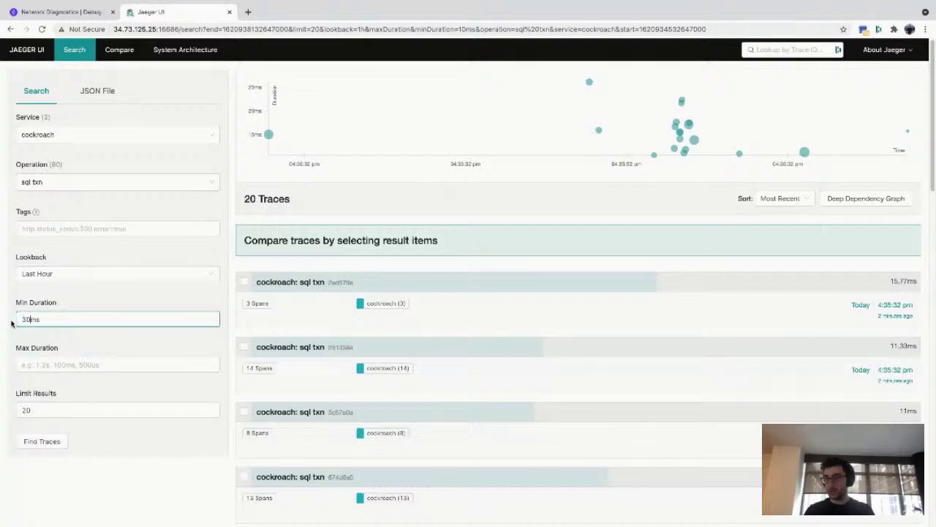
{"action": "key", "text": "Return"}
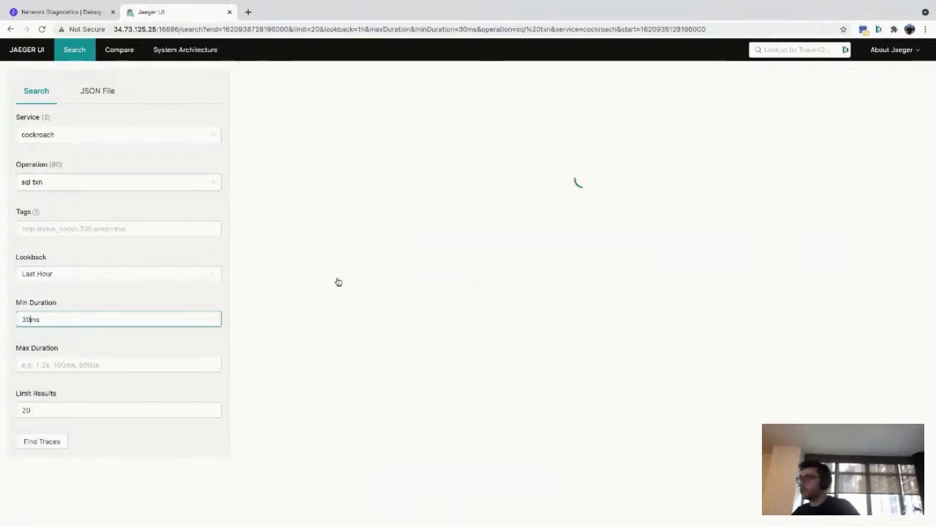
{"action": "scroll", "coordinate": [510, 343], "scroll_direction": "down", "scroll_amount": 2}
{"action": "scroll", "coordinate": [511, 343], "scroll_direction": "down", "scroll_amount": 10}
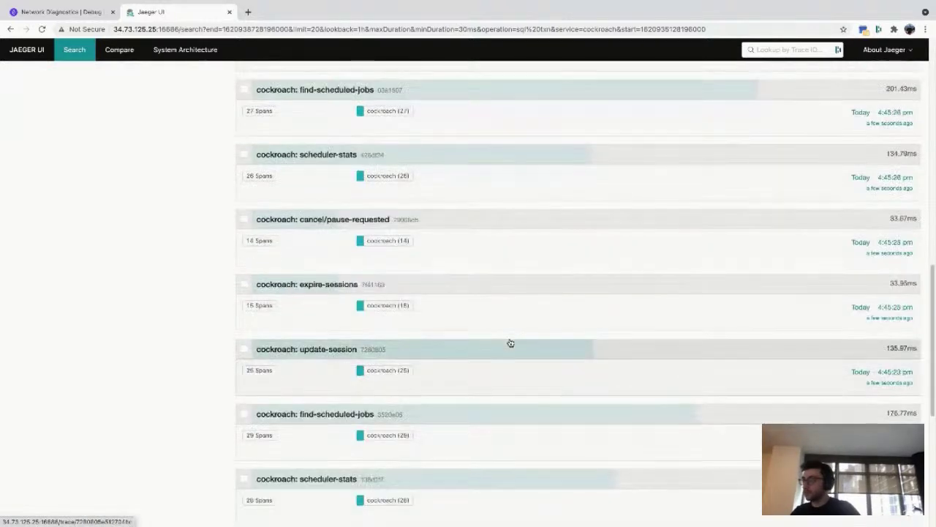
{"action": "scroll", "coordinate": [508, 341], "scroll_direction": "up", "scroll_amount": 20}
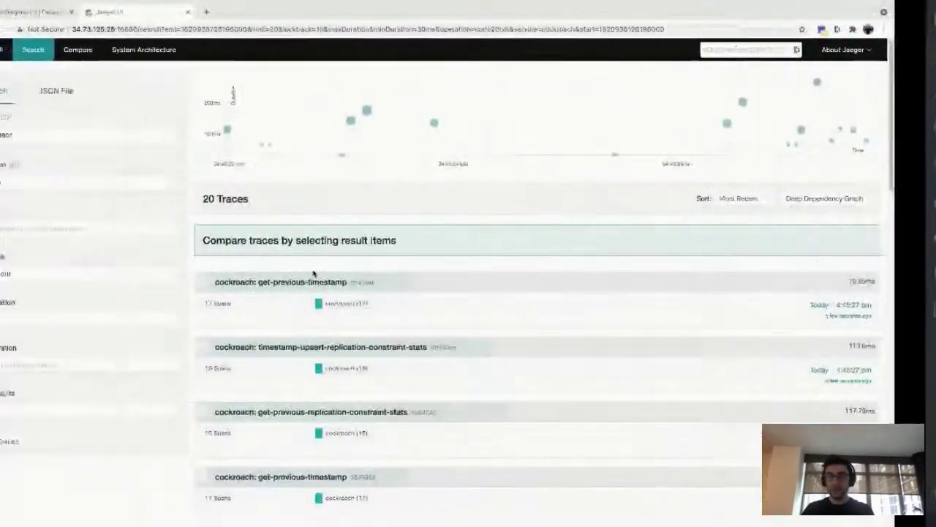
Start the YCSB workload A run in the terminal and repeat the 30ms sql txn trace search in the Jaeger UI.
{"action": "key", "text": "super+Tab"}
{"action": "key", "text": "super+Tab"}
{"action": "key", "text": "Return"}
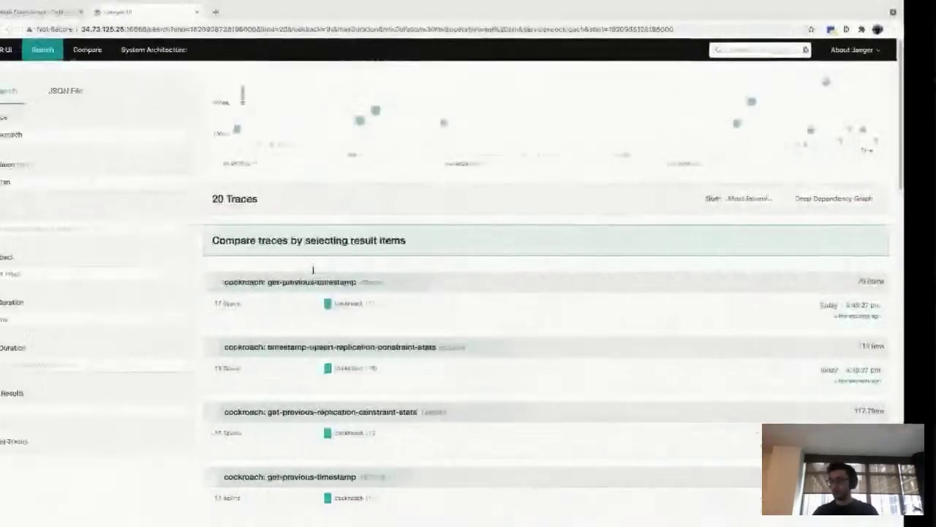
{"action": "left_click", "coordinate": [42, 439]}
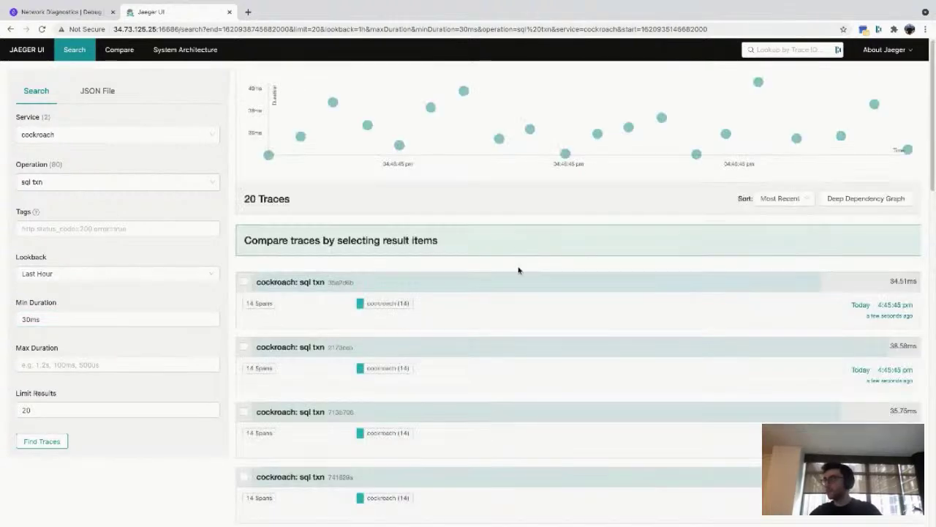
Open the most recent sql txn trace and inspect the logs of its long-running /cockroach.roachpb.Internal/Batch span.
{"action": "left_click", "coordinate": [514, 285]}
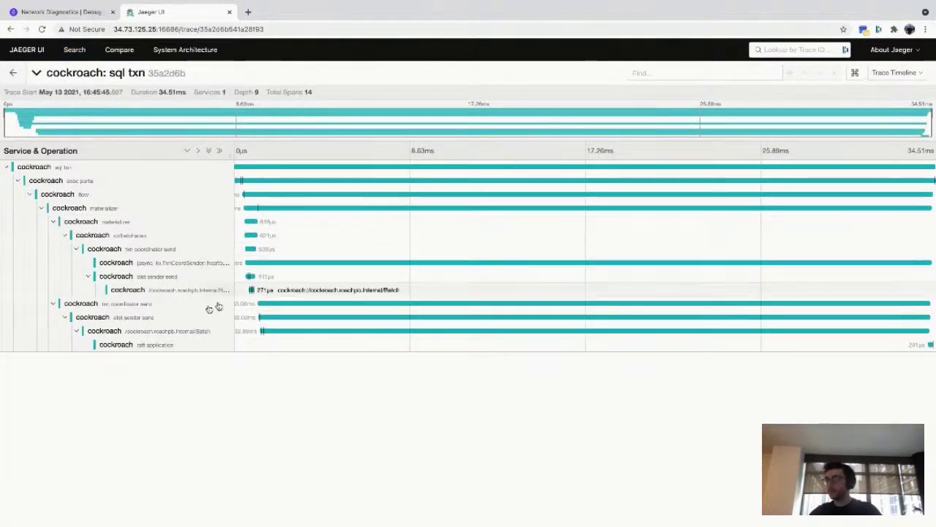
{"action": "left_click", "coordinate": [183, 332]}
{"action": "left_click", "coordinate": [373, 403]}
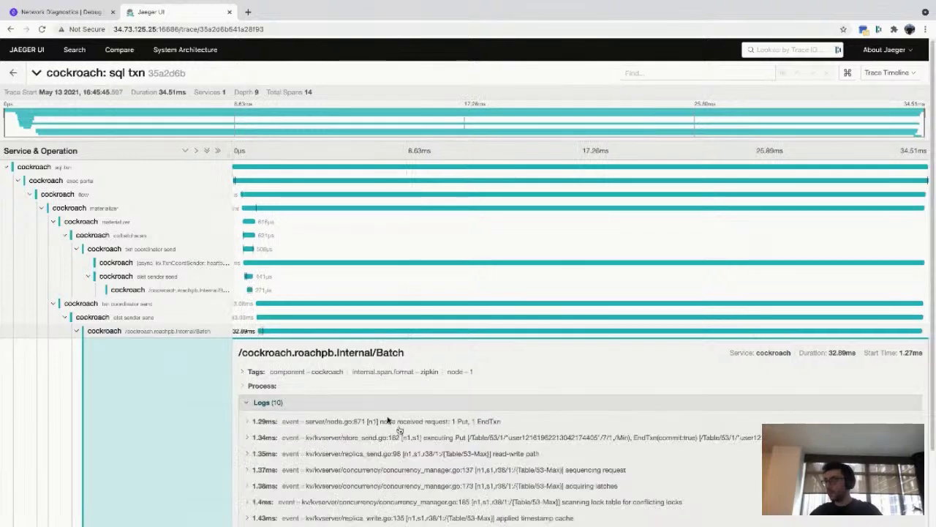
{"action": "scroll", "coordinate": [455, 438], "scroll_direction": "down", "scroll_amount": 3}
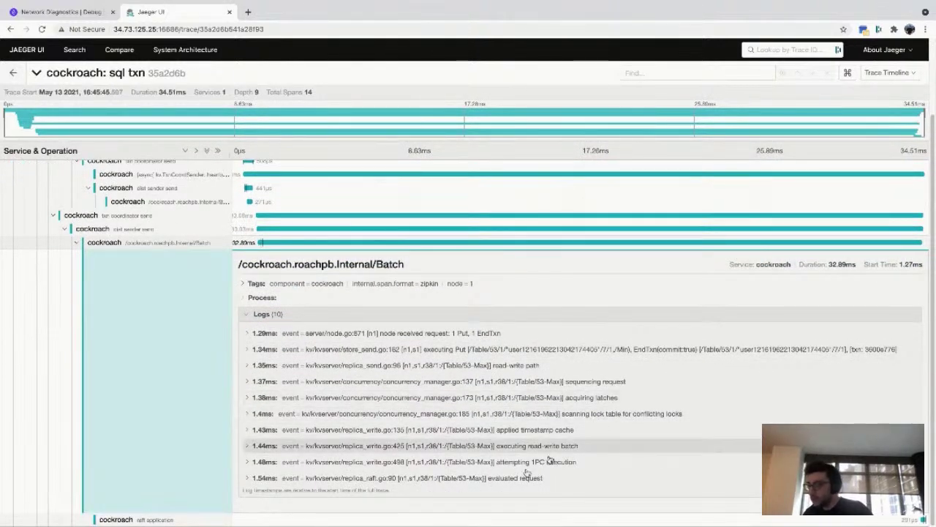
Expand the raft application span and its logs, and compare their timing with the events of the Batch span.
{"action": "left_click", "coordinate": [156, 521]}
{"action": "scroll", "coordinate": [324, 456], "scroll_direction": "down", "scroll_amount": 2}
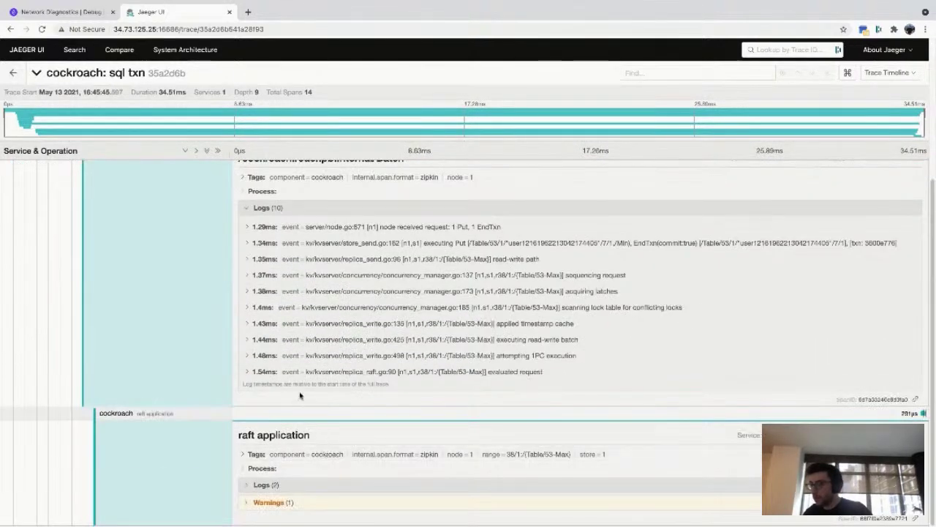
{"action": "scroll", "coordinate": [299, 393], "scroll_direction": "up", "scroll_amount": 3}
{"action": "scroll", "coordinate": [462, 439], "scroll_direction": "down", "scroll_amount": 2}
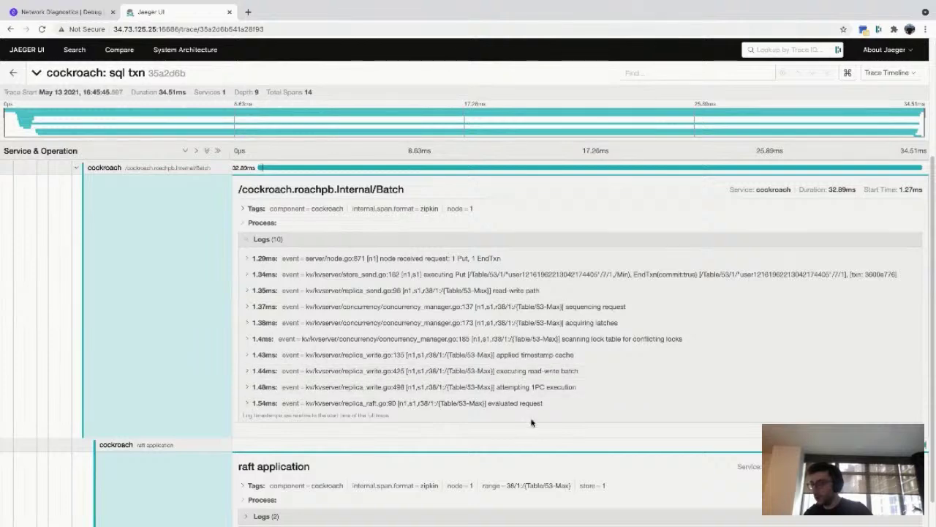
{"action": "scroll", "coordinate": [531, 424], "scroll_direction": "down", "scroll_amount": 1}
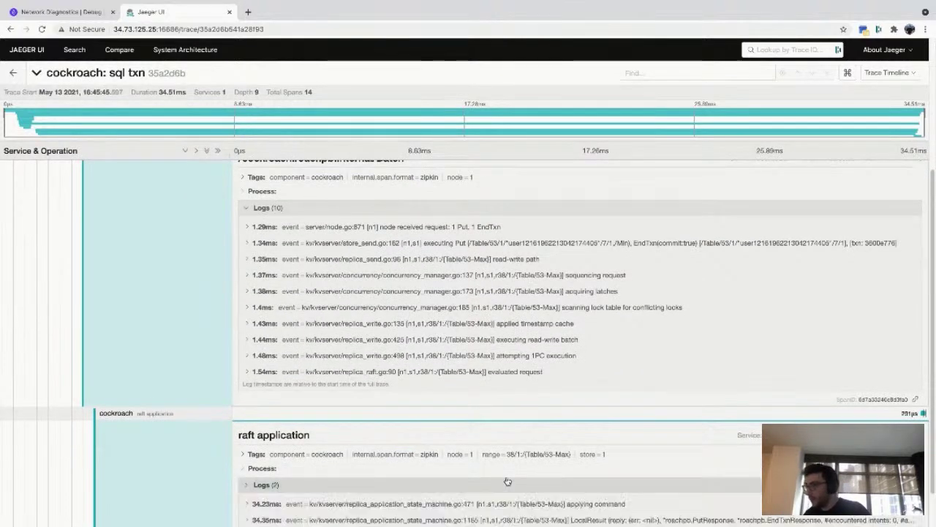
{"action": "left_click", "coordinate": [510, 483]}
{"action": "scroll", "coordinate": [508, 481], "scroll_direction": "down", "scroll_amount": 1}
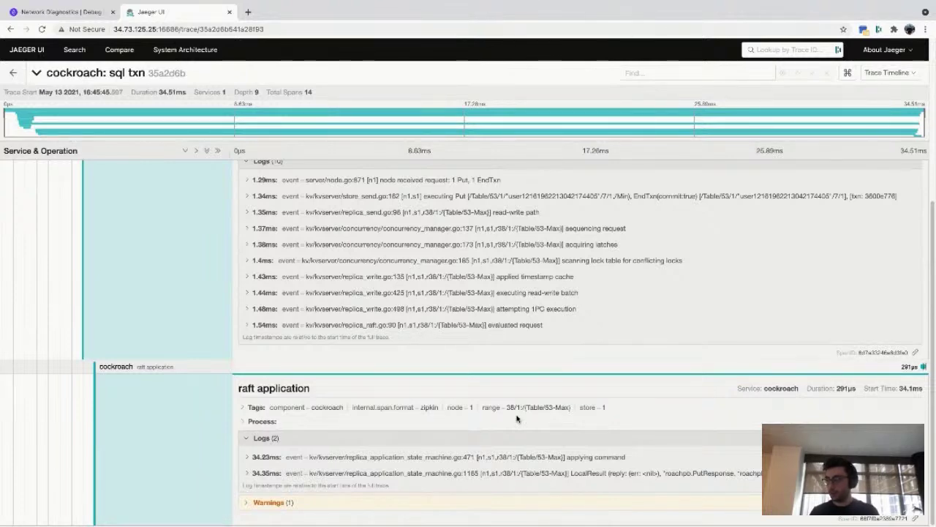
Switch to GoLand and open raft.go from pkg/kv/kvserver.
{"action": "key", "text": "super+Tab"}
{"action": "key", "text": "super+Tab"}
{"action": "key", "text": "super+Tab"}
{"action": "key", "text": "super+Tab"}
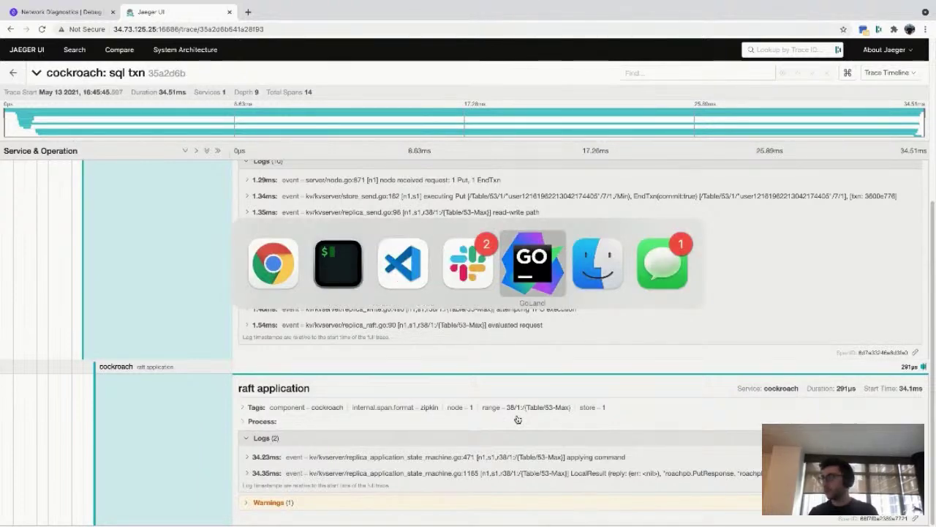
{"action": "key", "text": "super+o"}
{"action": "type", "text": "raft.go"}
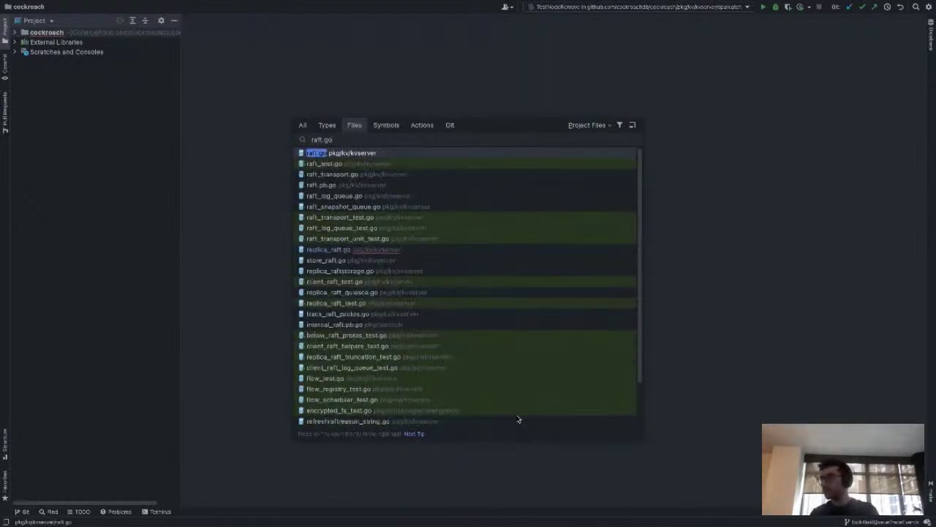
{"action": "key", "text": "Return"}
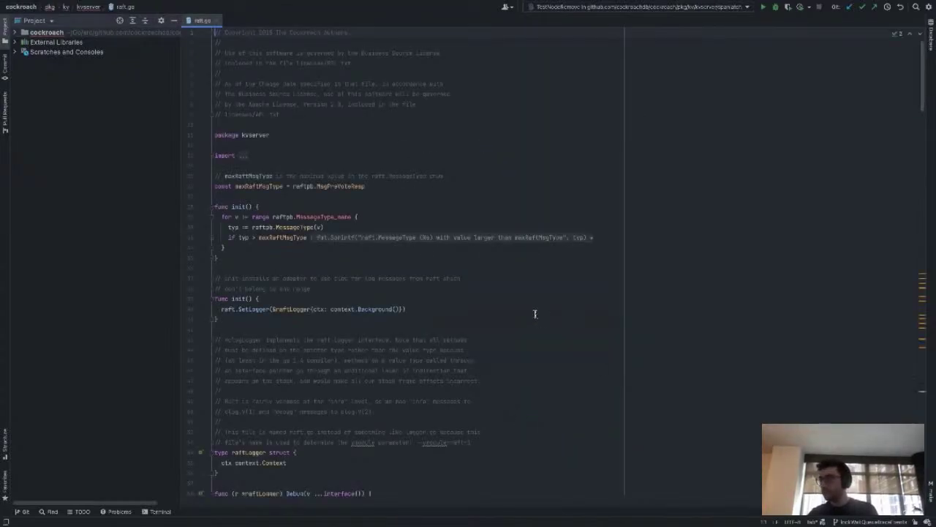
Examine the traceEntries and traceMessageSends functions in raft.go for the vmodule level that raft trace events require.
{"action": "scroll", "coordinate": [490, 327], "scroll_direction": "down", "scroll_amount": 20}
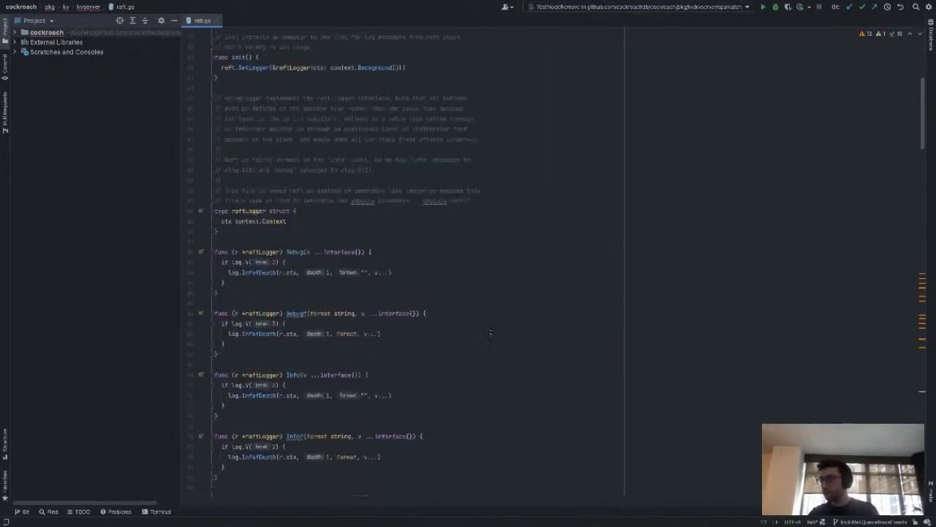
{"action": "scroll", "coordinate": [491, 332], "scroll_direction": "down", "scroll_amount": 15}
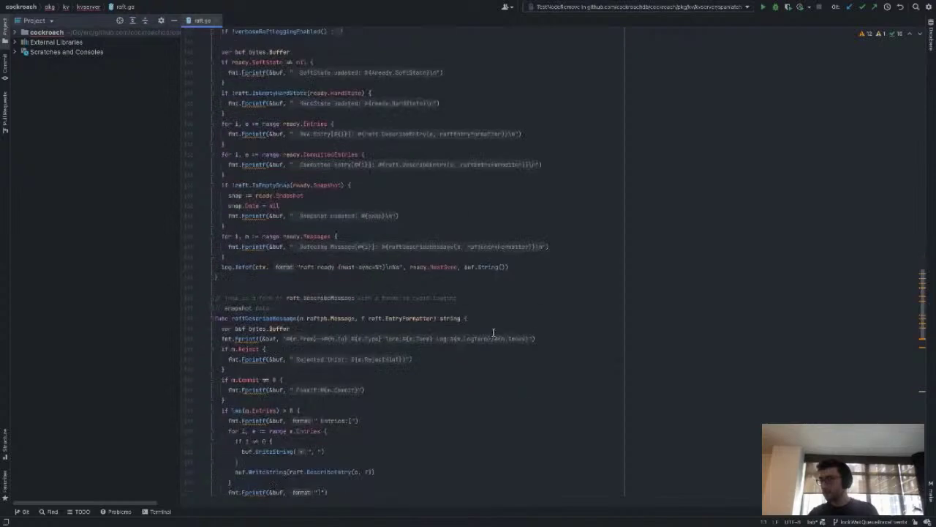
{"action": "scroll", "coordinate": [493, 333], "scroll_direction": "down", "scroll_amount": 15}
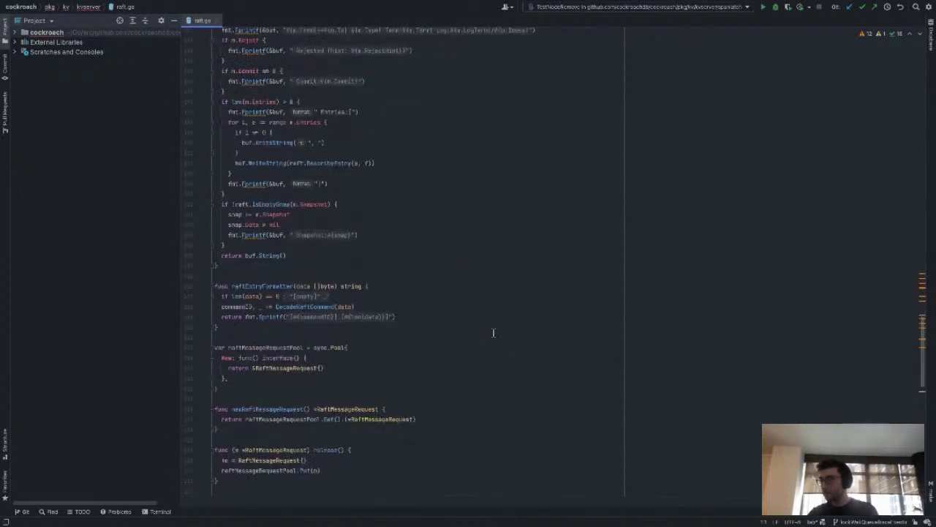
{"action": "scroll", "coordinate": [493, 333], "scroll_direction": "down", "scroll_amount": 1}
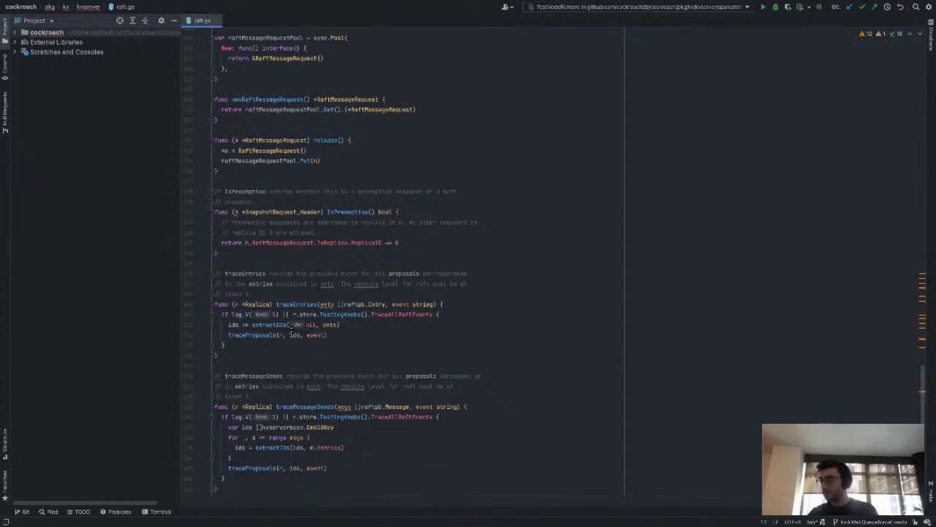
{"action": "scroll", "coordinate": [296, 324], "scroll_direction": "down", "scroll_amount": 1}
{"action": "mouse_move", "coordinate": [316, 330]}
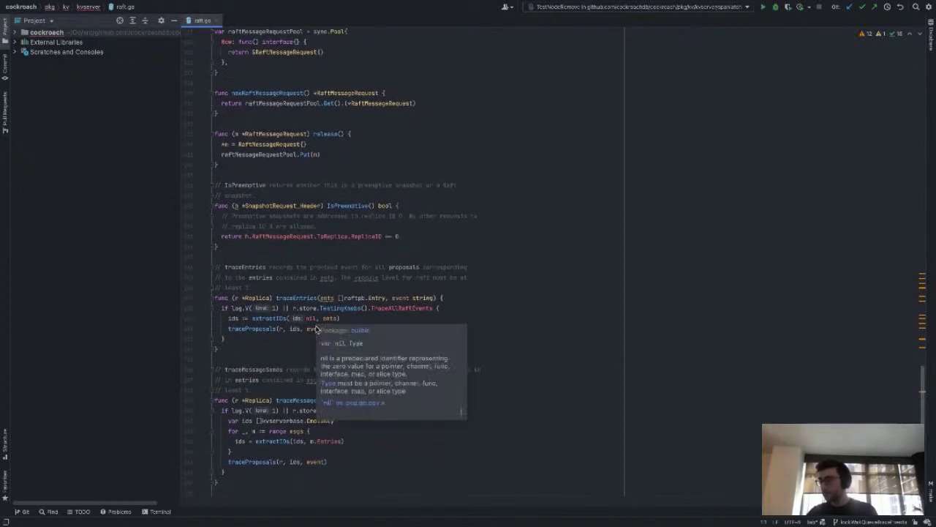
{"action": "scroll", "coordinate": [358, 338], "scroll_direction": "down", "scroll_amount": 1}
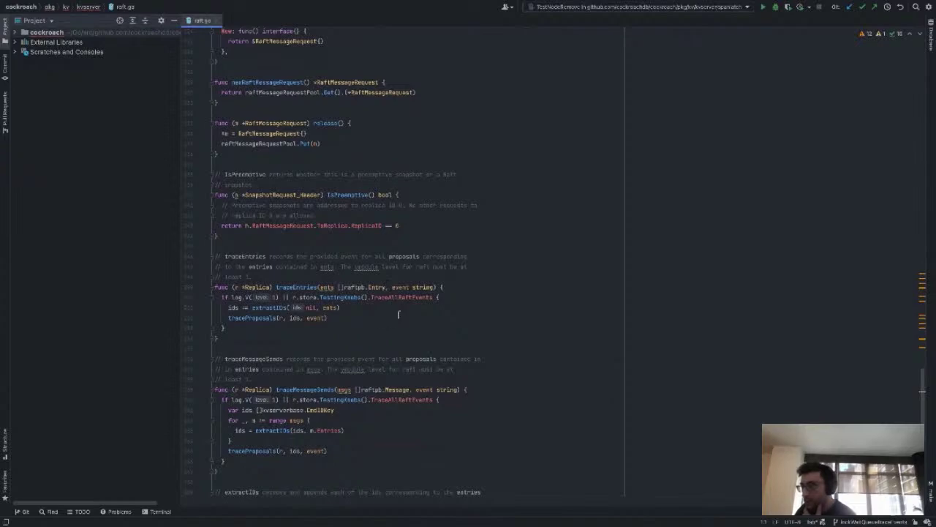
{"action": "scroll", "coordinate": [398, 315], "scroll_direction": "down", "scroll_amount": 5}
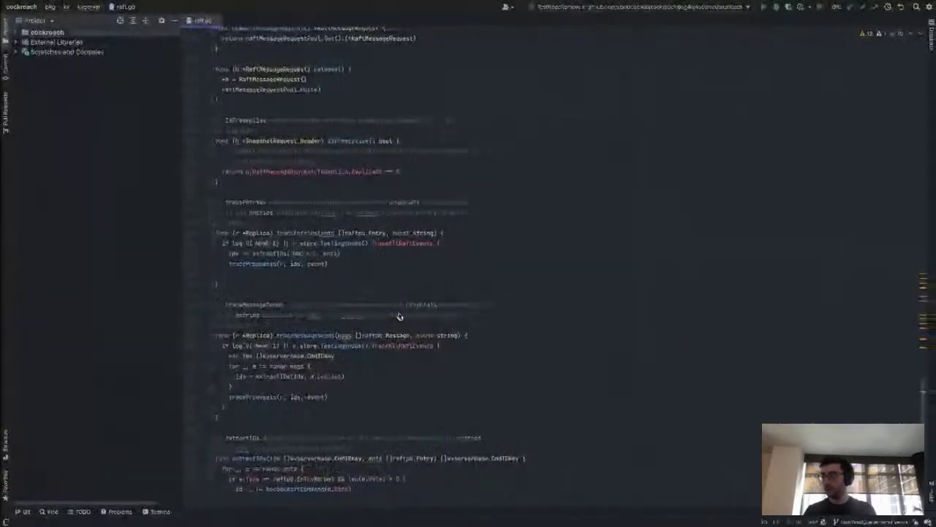
Return to the terminal and stop the running YCSB workload.
{"action": "key", "text": "super+Tab"}
{"action": "key", "text": "super+Tab"}
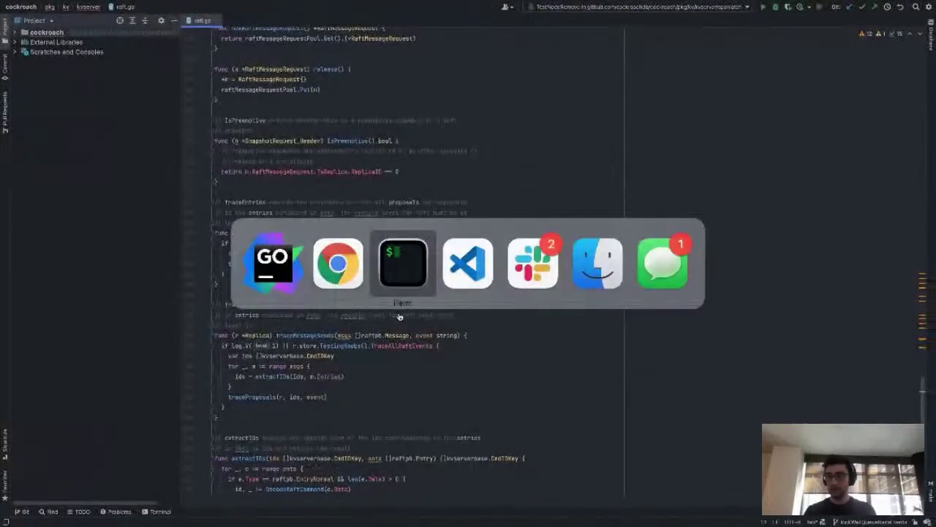
{"action": "key", "text": "ctrl+c"}
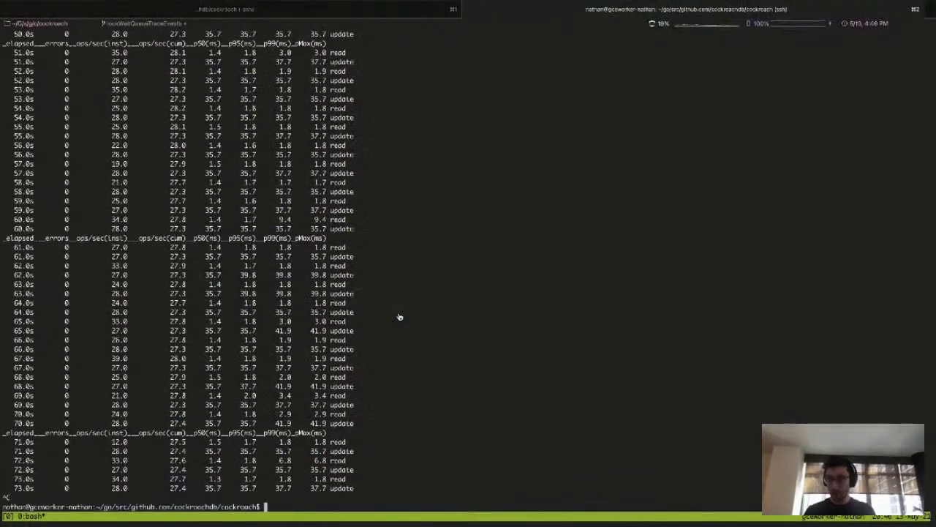
Switch to the other tmux session, clear the screen, and open a SQL shell on the YCSB cluster's node 1 with roachprod sql.
{"action": "key", "text": "ctrl+b"}
{"action": "key", "text": "s"}
{"action": "key", "text": "Down"}
{"action": "key", "text": "Return"}
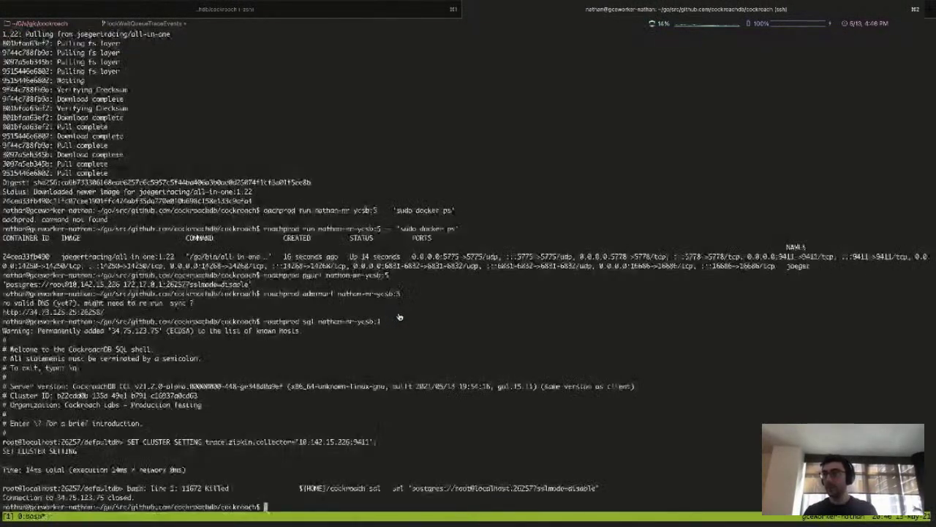
{"action": "key", "text": "Up"}
{"action": "key", "text": "ctrl+l"}
{"action": "key", "text": "Return"}
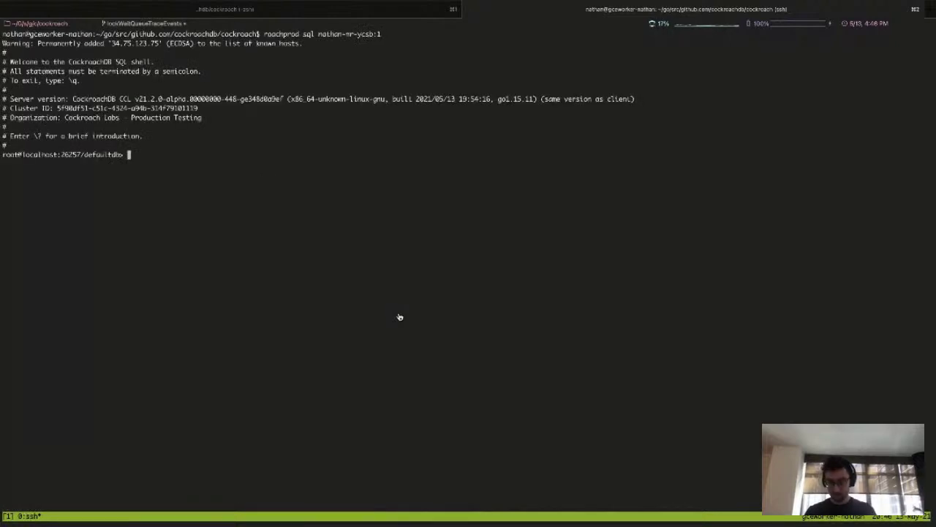
Switch back to GoLand and open builtins.go from pkg/sql/sem/builtins.
{"action": "key", "text": "ctrl+Left"}
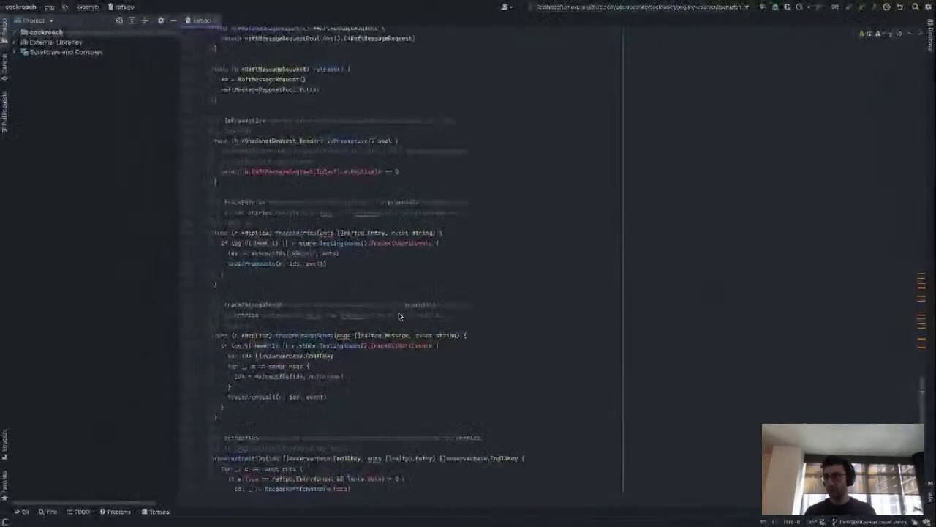
{"action": "key", "text": "super+shift+o"}
{"action": "type", "text": "bu"}
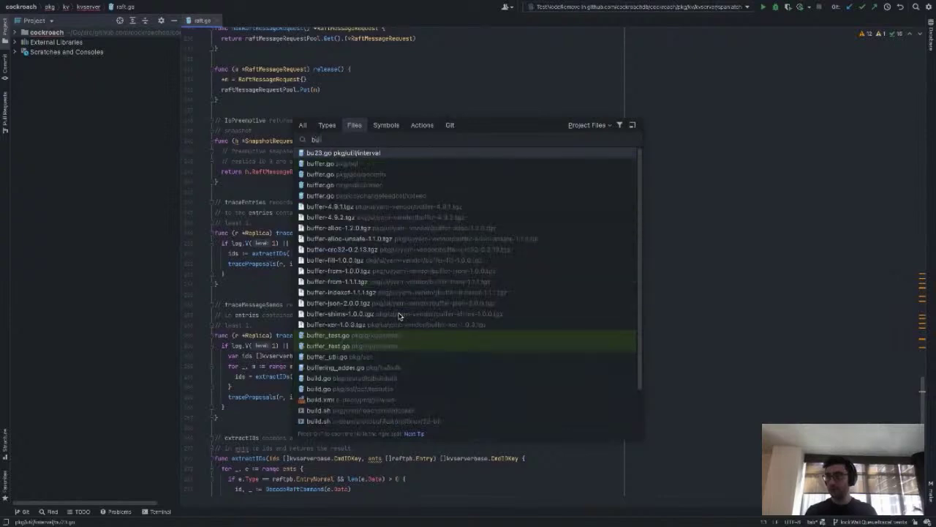
{"action": "type", "text": "iltin.go"}
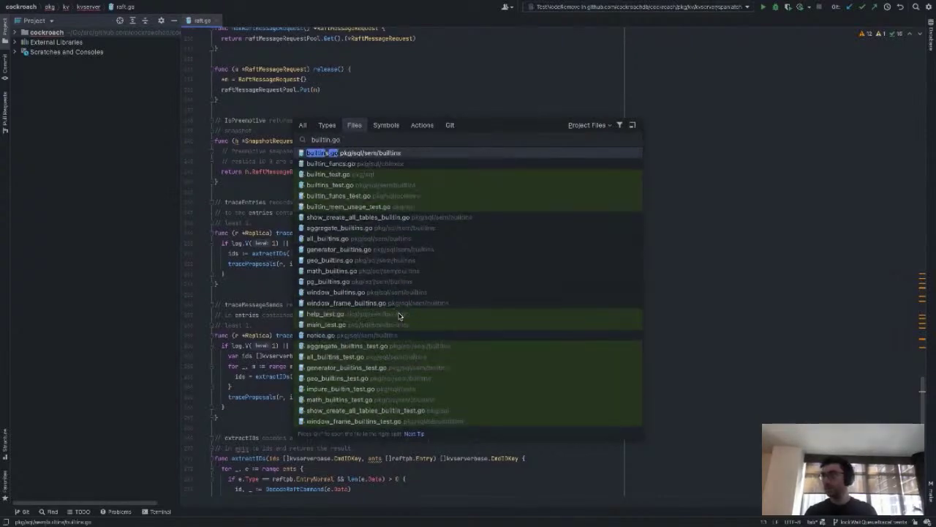
{"action": "key", "text": "Return"}
Find vmodule in builtins.go, select the function name crdb_internal.set_vmodule, and return to the SQL shell in the terminal.
{"action": "key", "text": "ctrl+f"}
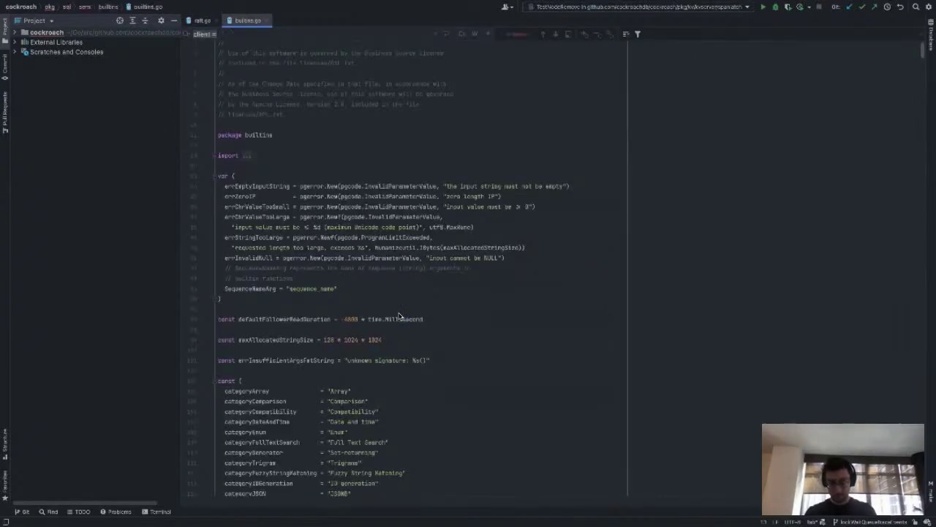
{"action": "scroll", "coordinate": [399, 316], "scroll_direction": "down", "scroll_amount": 5}
{"action": "type", "text": "vmodule"}
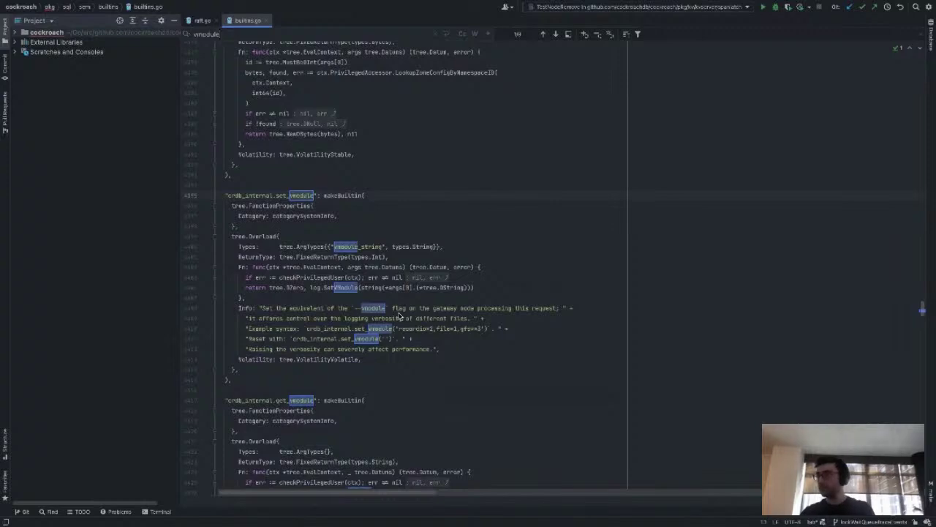
{"action": "left_click_drag", "start_coordinate": [227, 195], "coordinate": [313, 195]}
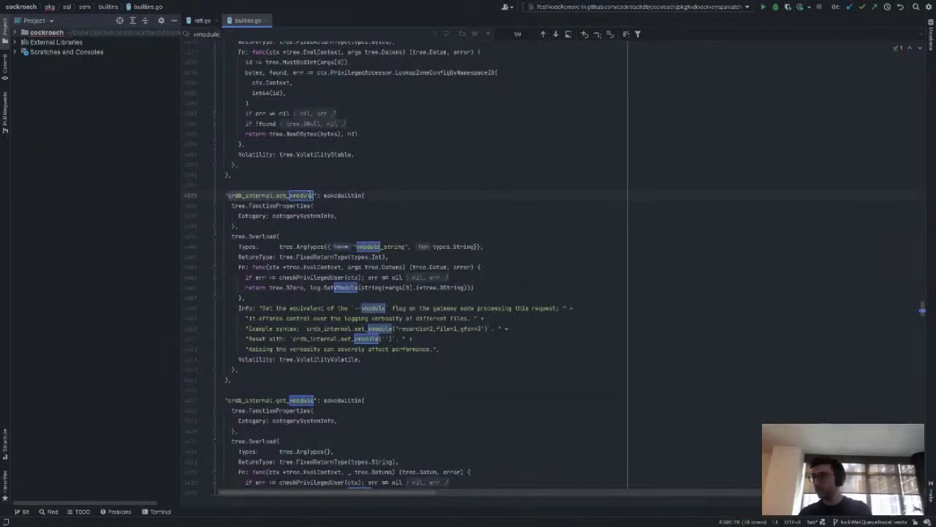
{"action": "key", "text": "super+Tab"}
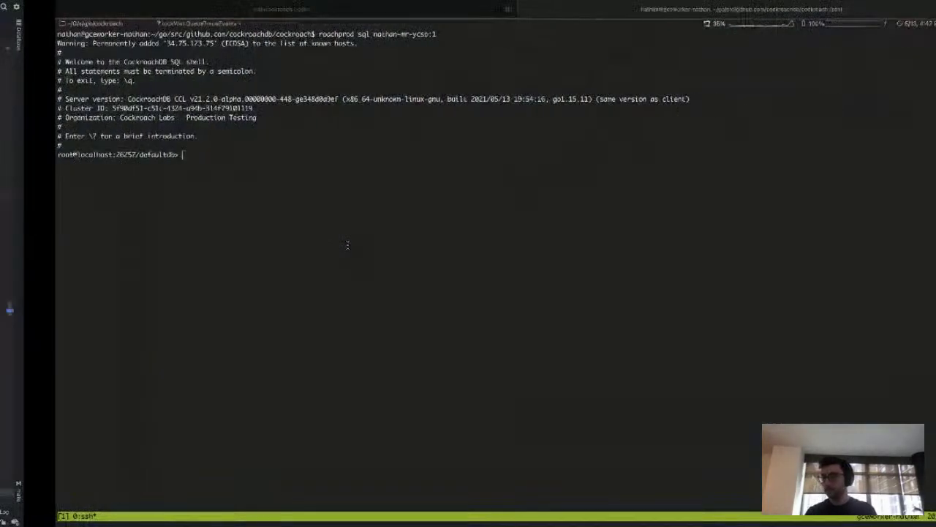
Run select crdb_internal.set_vmodule('raft=1'); in the SQL shell on node 1.
{"action": "type", "text": "select"}
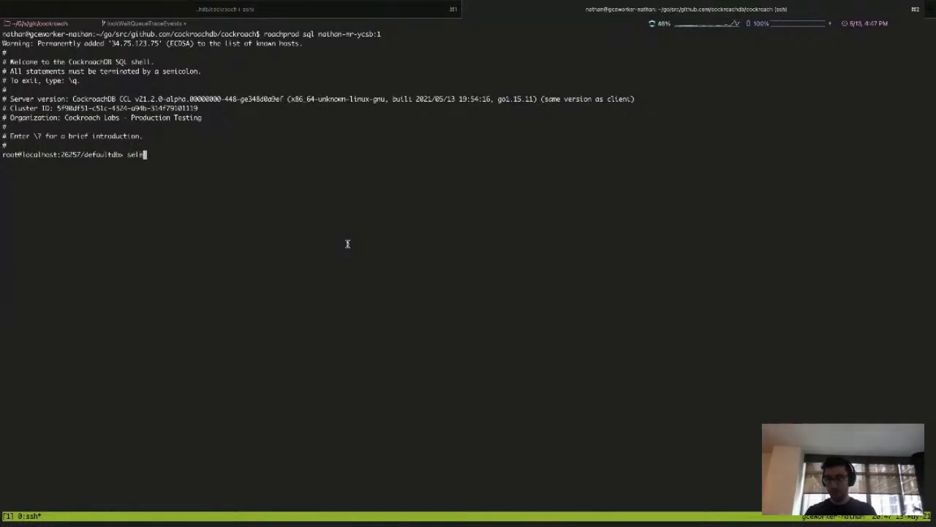
{"action": "key", "text": "ctrl+shift+v"}
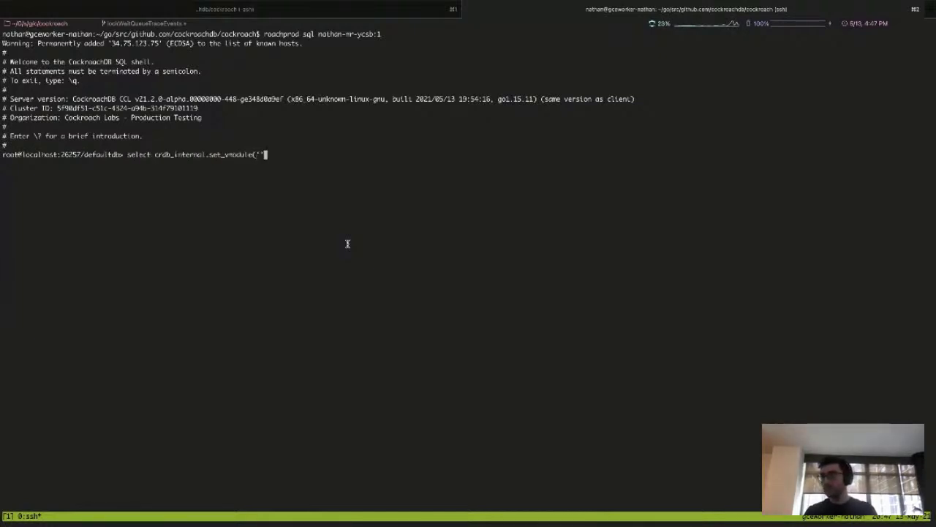
{"action": "key", "text": "super+Tab"}
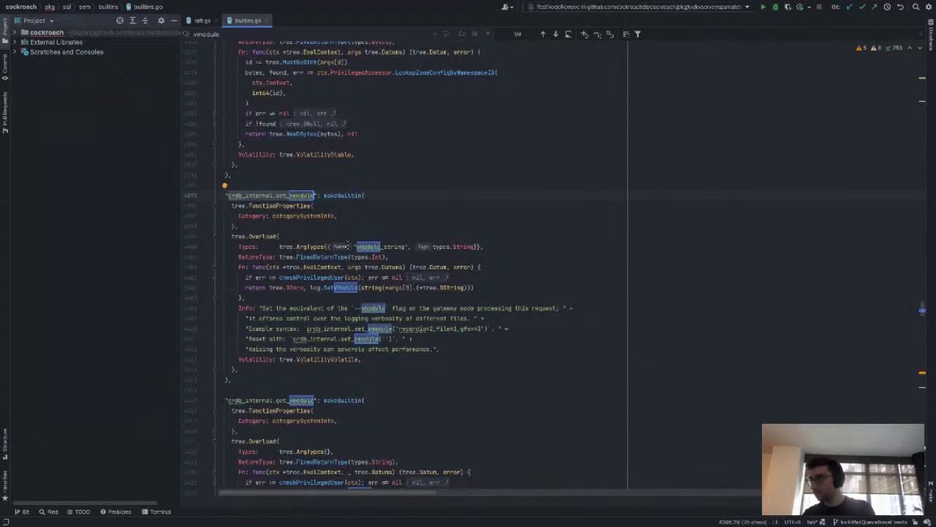
{"action": "key", "text": "super+Tab"}
{"action": "key", "text": "super+Tab"}
{"action": "key", "text": "super+Tab"}
{"action": "type", "text": "'raft="}
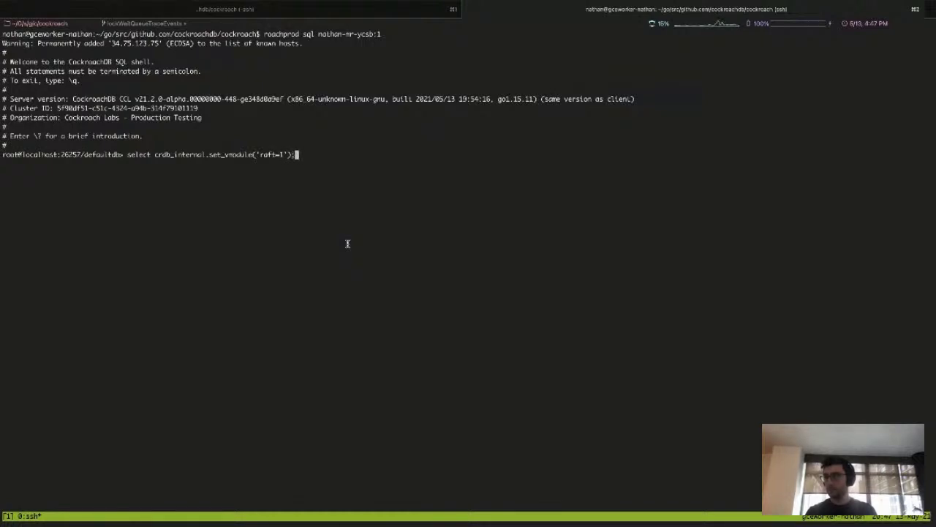
{"action": "key", "text": "Return"}
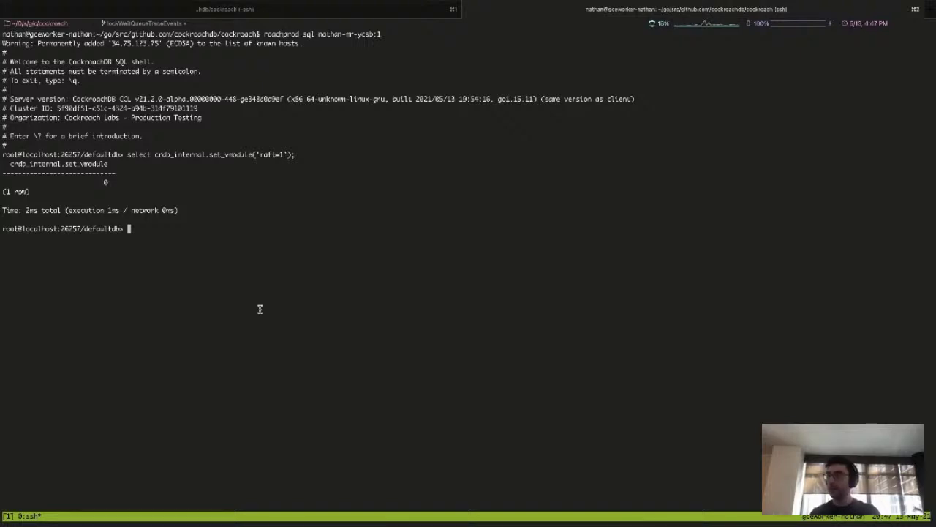
Copy the set_vmodule statement, reconnect the SQL shell to node 2 of nathan-mr-ycsb, and run the statement there.
{"action": "left_click_drag", "start_coordinate": [128, 156], "coordinate": [295, 154]}
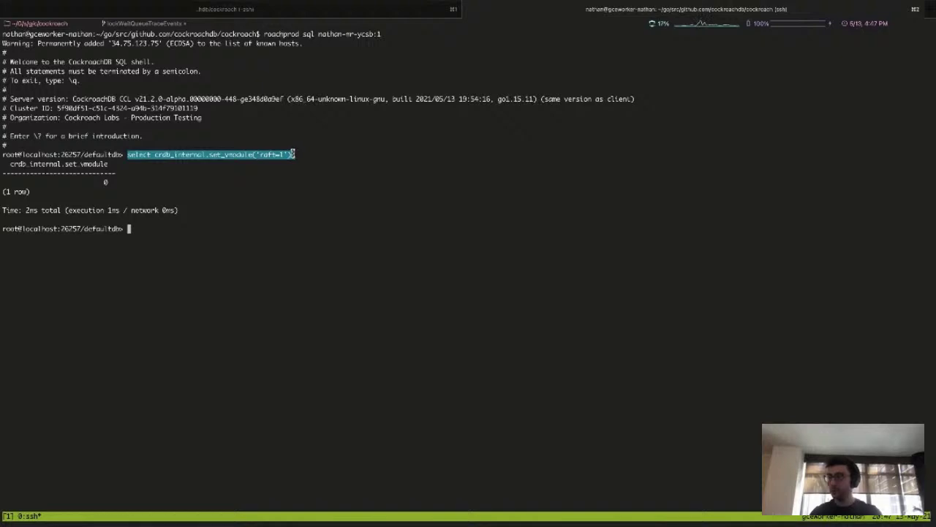
{"action": "key", "text": "ctrl+c"}
{"action": "key", "text": "Up"}
{"action": "type", "text": "2"}
{"action": "key", "text": "Return"}
{"action": "middle_click", "coordinate": [293, 154]}
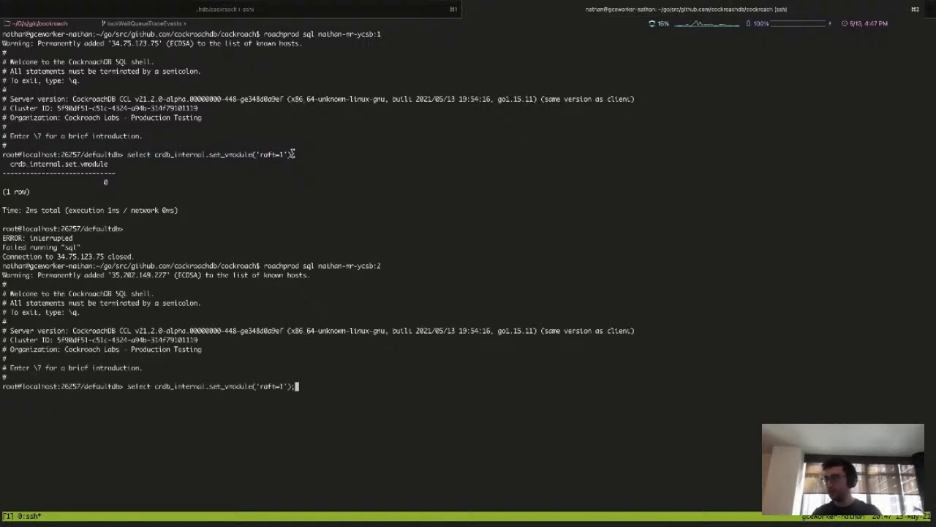
{"action": "key", "text": "Return"}
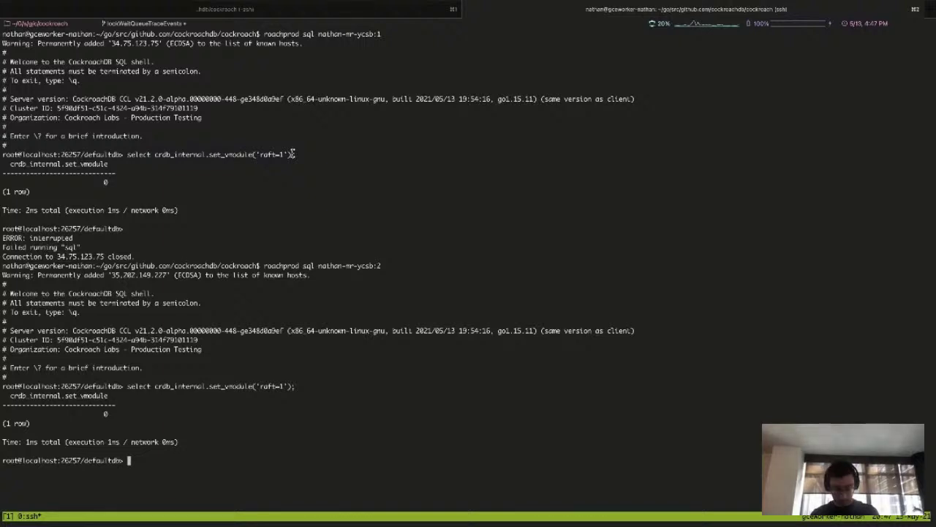
Switch to the workload tmux session and display the help for the cockroach workload run ycsb command.
{"action": "key", "text": "ctrl+b"}
{"action": "key", "text": "s"}
{"action": "key", "text": "Return"}
{"action": "key", "text": "Up"}
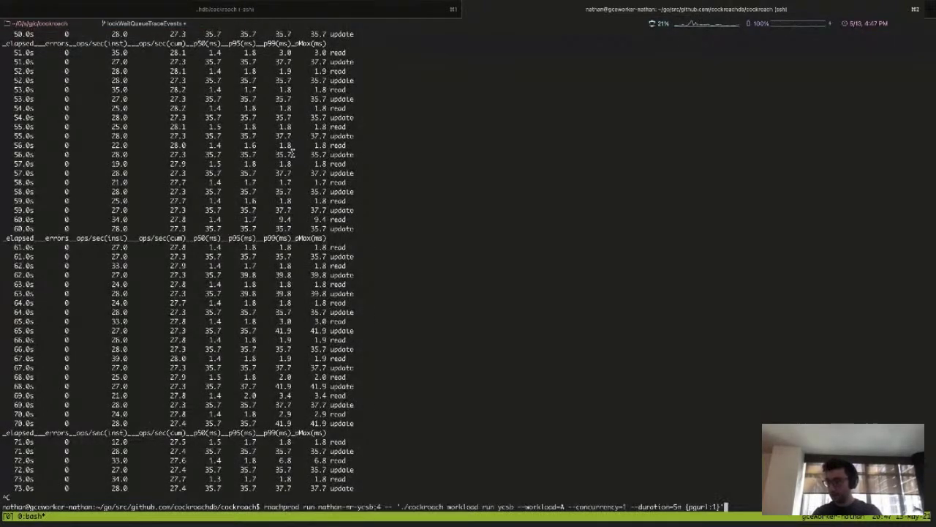
{"action": "key", "text": "Left"}
{"action": "type", "text": "--help"}
{"action": "key", "text": "Return"}
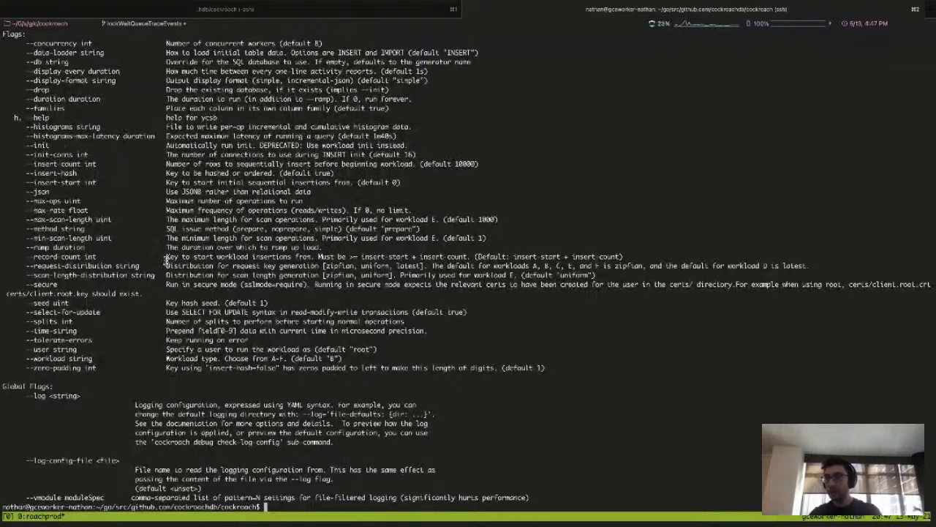
Restart YCSB workload A from node 4 against node 1 with concurrency 1 and a 5m duration, without the help flag.
{"action": "key", "text": "Up"}
{"action": "key", "text": "ctrl+u"}
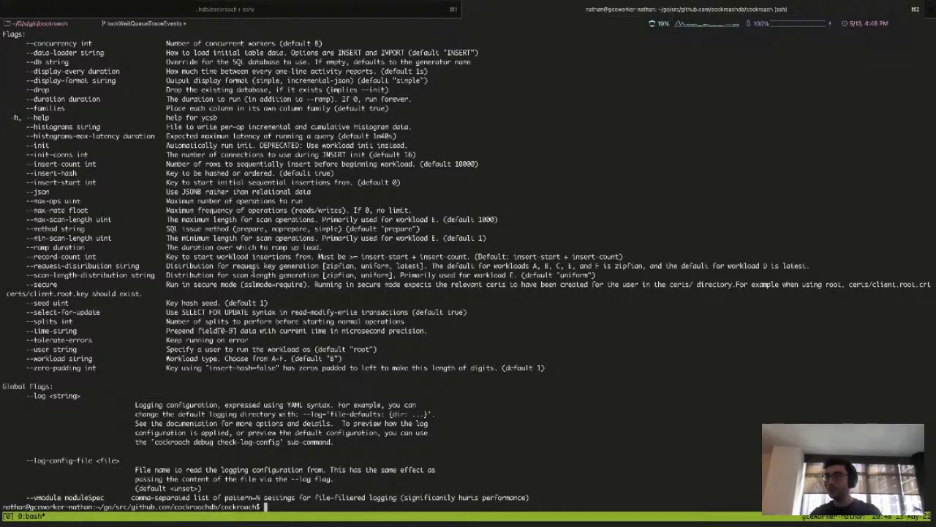
{"action": "key", "text": "Up"}
{"action": "key", "text": "BackSpace"}
{"action": "key", "text": "BackSpace"}
{"action": "key", "text": "BackSpace"}
{"action": "key", "text": "BackSpace"}
{"action": "key", "text": "BackSpace"}
{"action": "key", "text": "BackSpace"}
{"action": "key", "text": "BackSpace"}
{"action": "key", "text": "Return"}
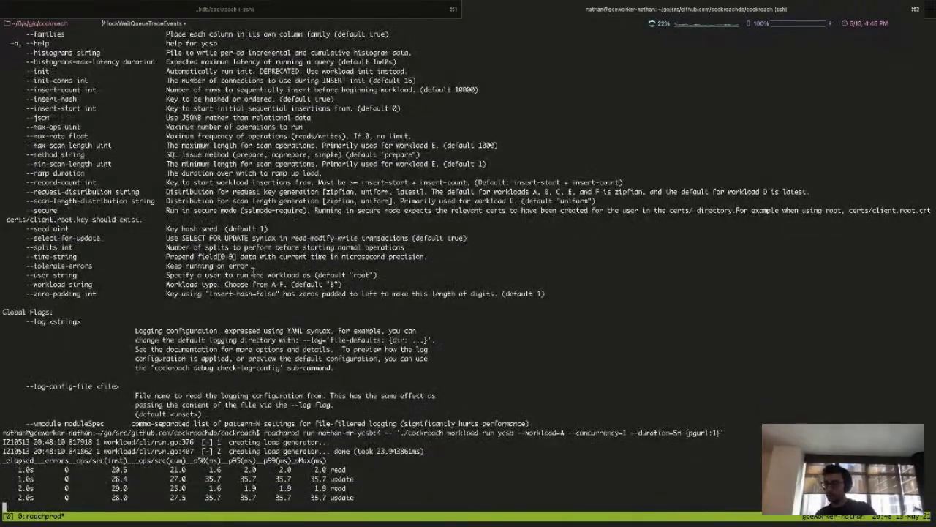
Switch to Jaeger, go back to the trace search, and find sql txn traces again with the same filters.
{"action": "key", "text": "super+Tab"}
{"action": "key", "text": "super+Tab"}
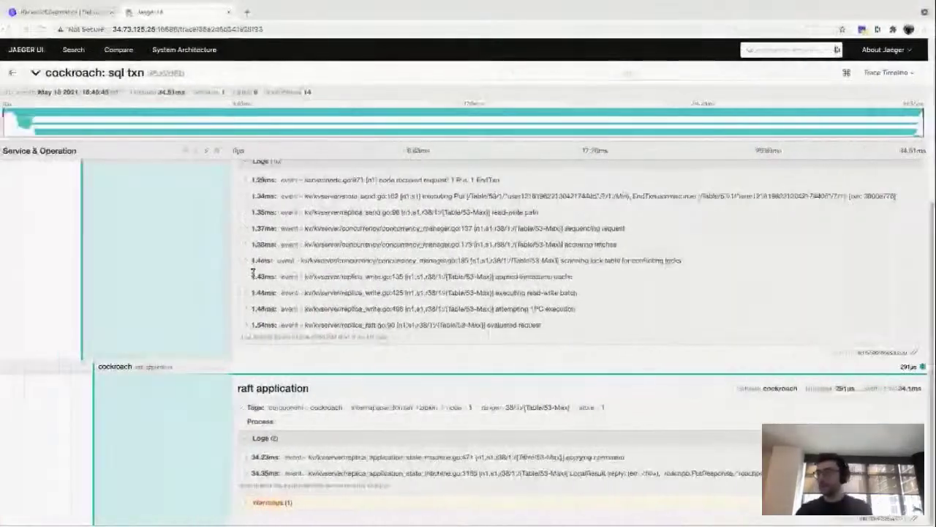
{"action": "left_click", "coordinate": [20, 73]}
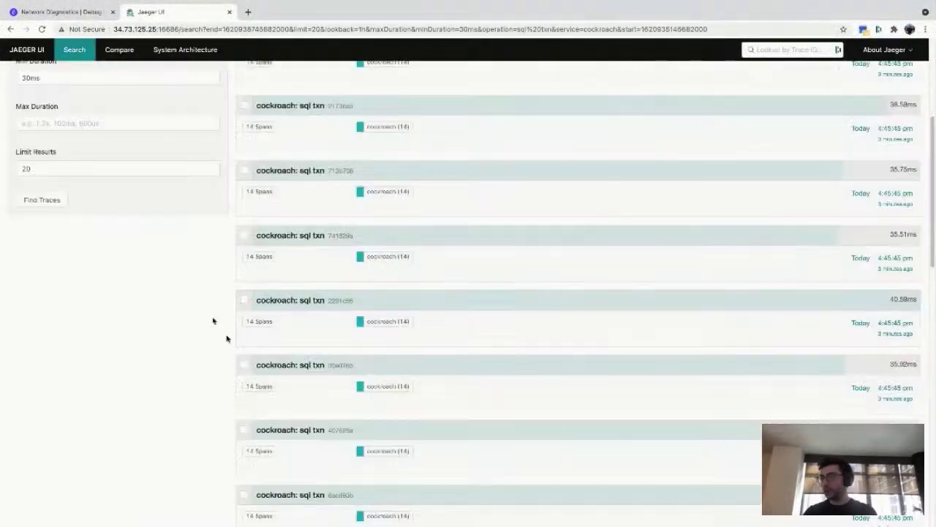
{"action": "left_click", "coordinate": [46, 201]}
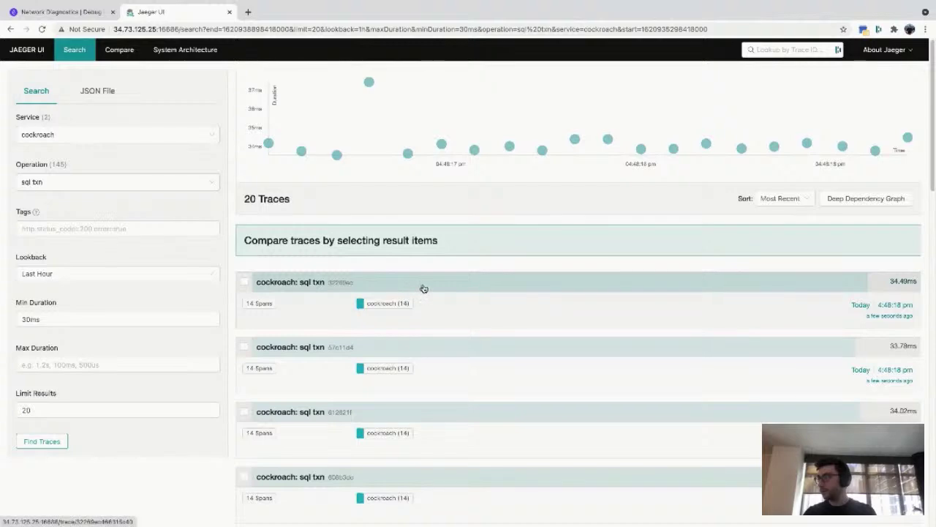
Open the most recent sql txn trace and expand its long Internal/Batch span's logs and both sending msgApp events.
{"action": "left_click", "coordinate": [424, 287]}
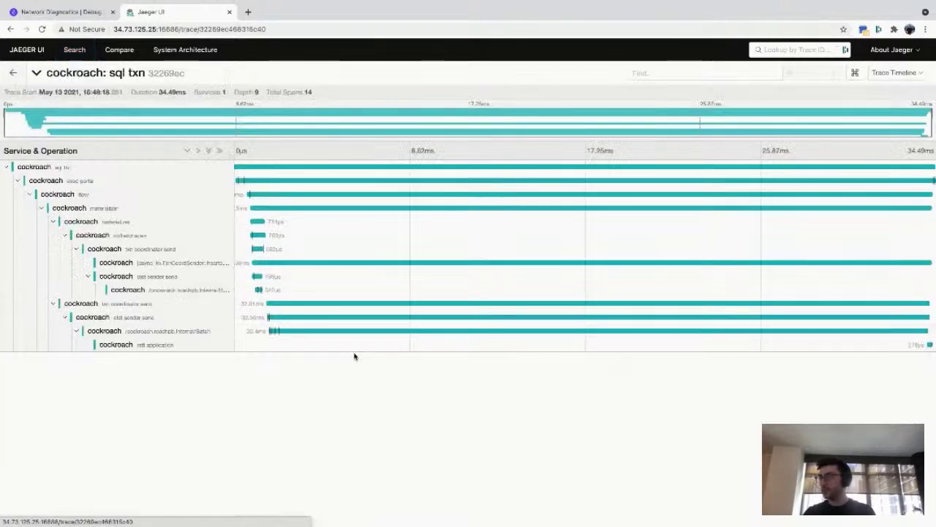
{"action": "left_click", "coordinate": [198, 333]}
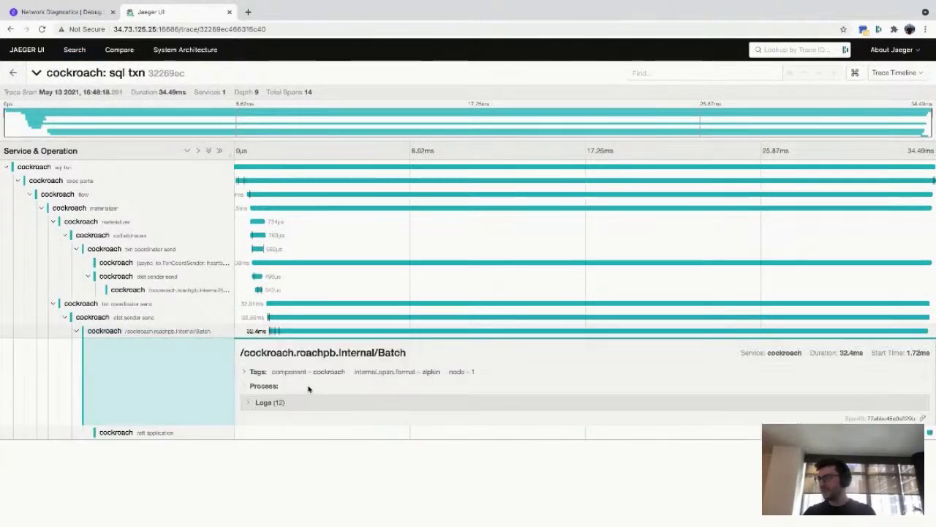
{"action": "left_click", "coordinate": [267, 401]}
{"action": "scroll", "coordinate": [313, 392], "scroll_direction": "down", "scroll_amount": 2}
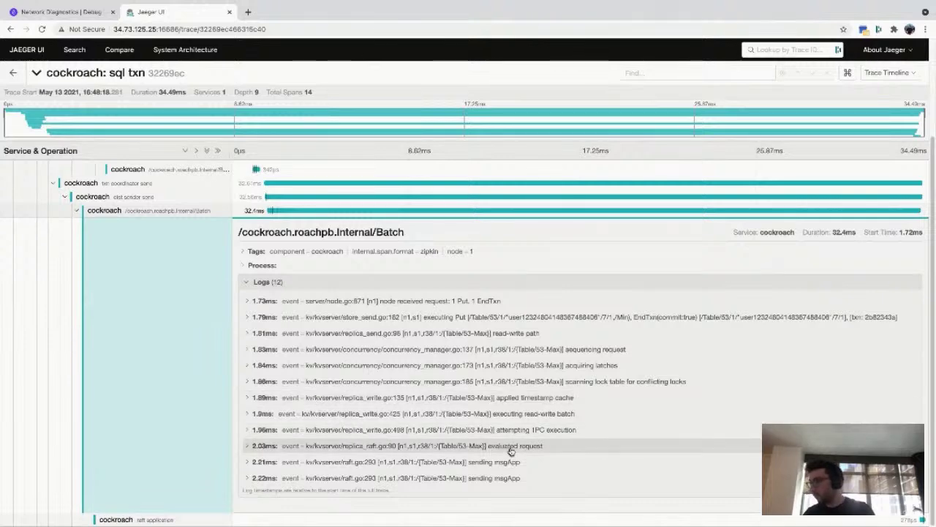
{"action": "left_click", "coordinate": [525, 465]}
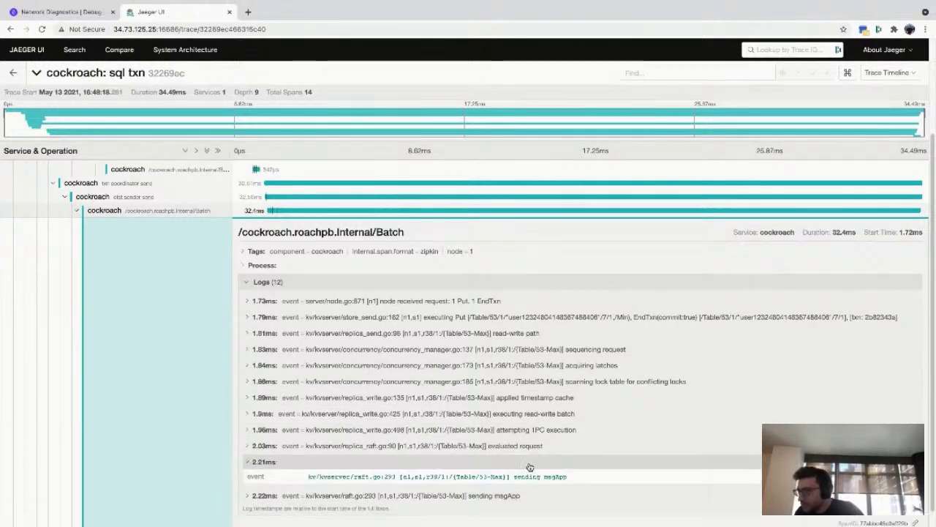
{"action": "scroll", "coordinate": [522, 486], "scroll_direction": "down", "scroll_amount": 1}
{"action": "left_click", "coordinate": [521, 480]}
{"action": "scroll", "coordinate": [554, 479], "scroll_direction": "down", "scroll_amount": 1}
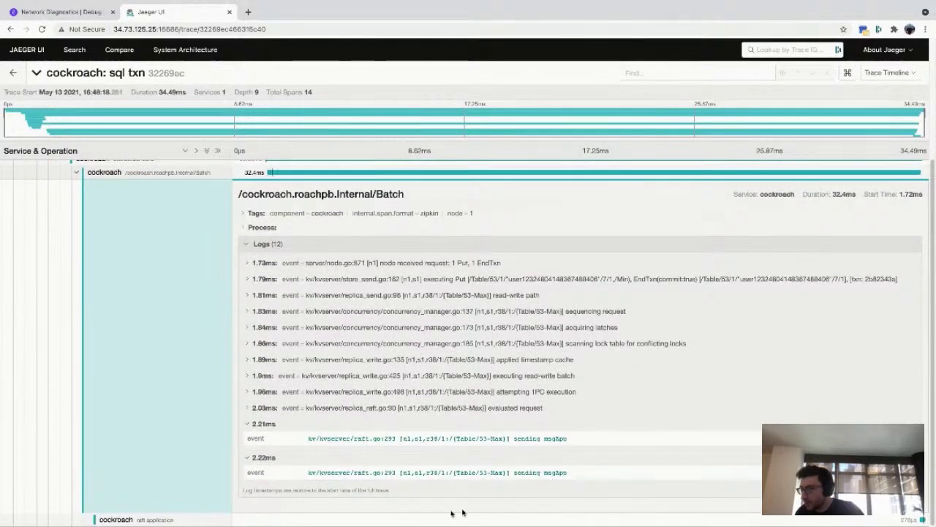
Expand the raft application span and its logs in the open trace.
{"action": "left_click", "coordinate": [176, 508]}
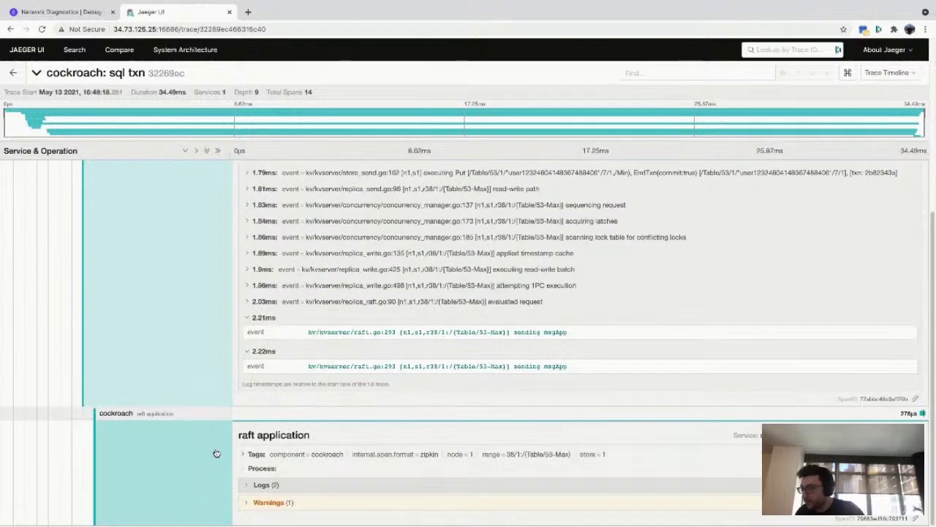
{"action": "left_click", "coordinate": [322, 492]}
{"action": "scroll", "coordinate": [323, 491], "scroll_direction": "down", "scroll_amount": 2}
{"action": "scroll", "coordinate": [322, 491], "scroll_direction": "down", "scroll_amount": 1}
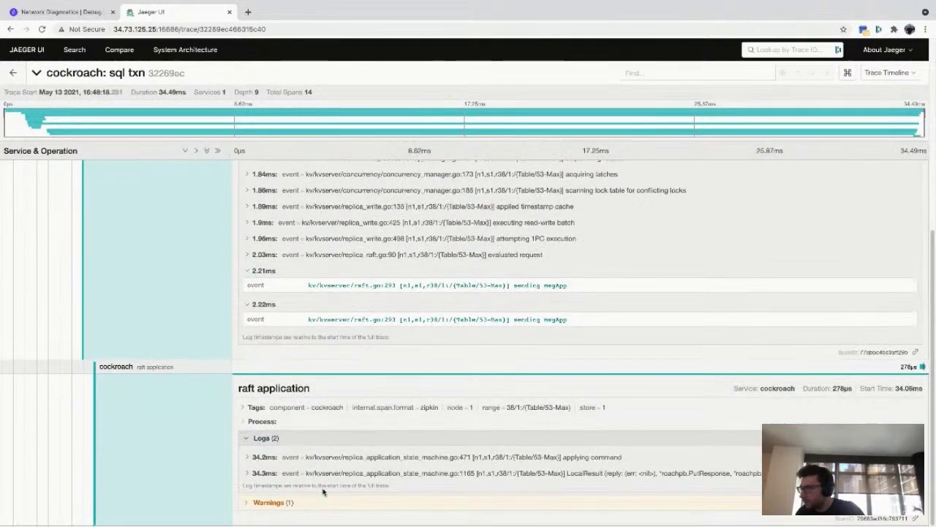
Return to the search results and sort the traces by Most Spans.
{"action": "left_click", "coordinate": [14, 73]}
{"action": "left_click", "coordinate": [808, 198]}
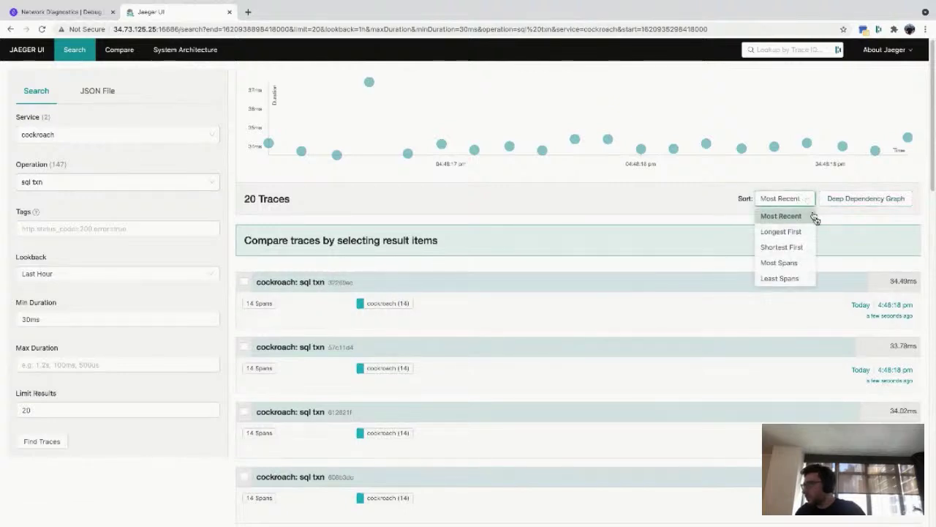
{"action": "left_click", "coordinate": [809, 263]}
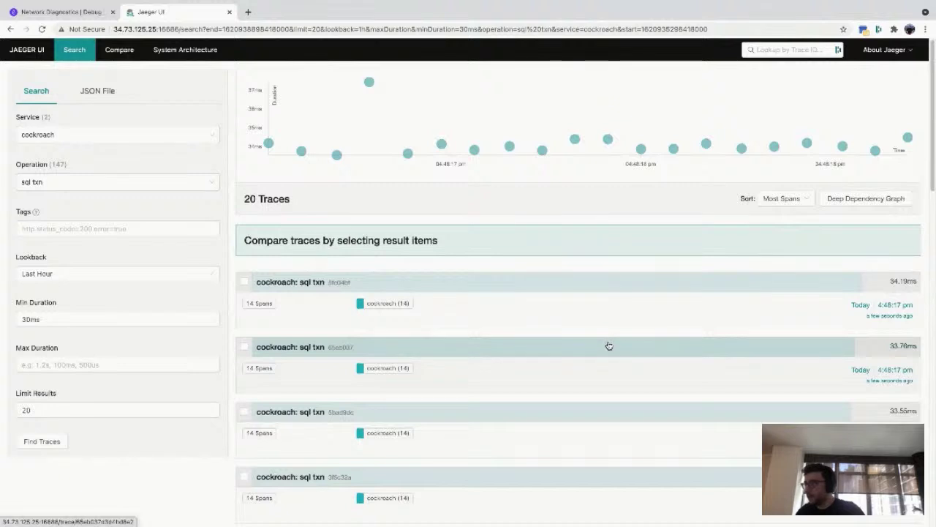
{"action": "scroll", "coordinate": [599, 329], "scroll_direction": "down", "scroll_amount": 1}
{"action": "left_click", "coordinate": [768, 174]}
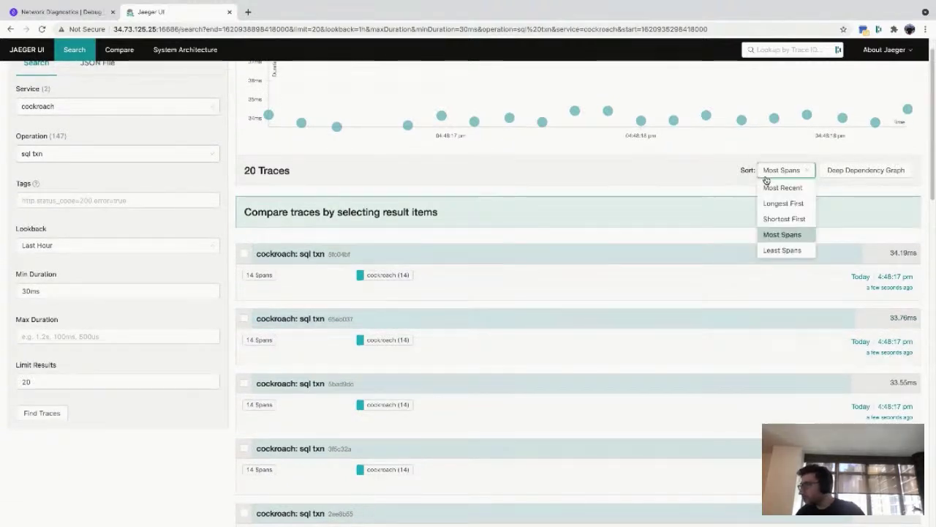
{"action": "key", "text": "Escape"}
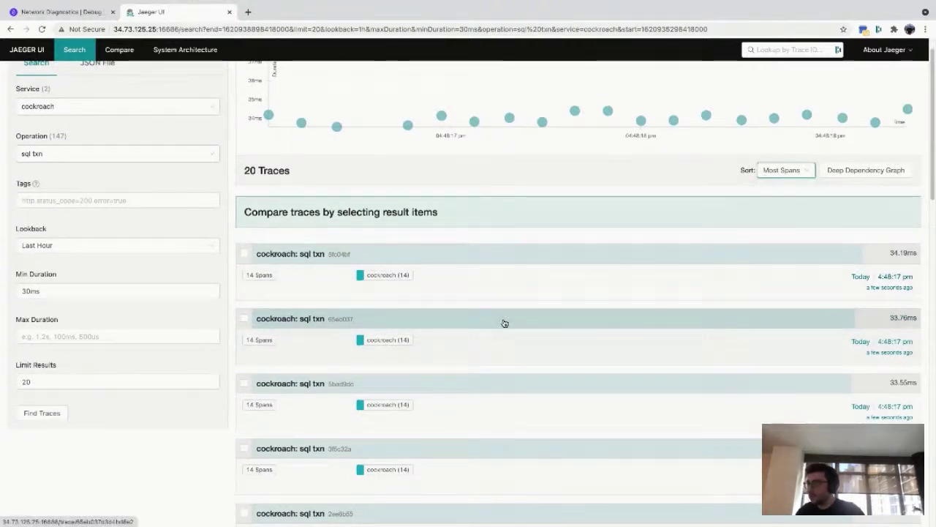
Open the second trace in the list, examine its Internal/Batch span logs, and return to the search results.
{"action": "left_click", "coordinate": [504, 323]}
{"action": "left_click", "coordinate": [145, 333]}
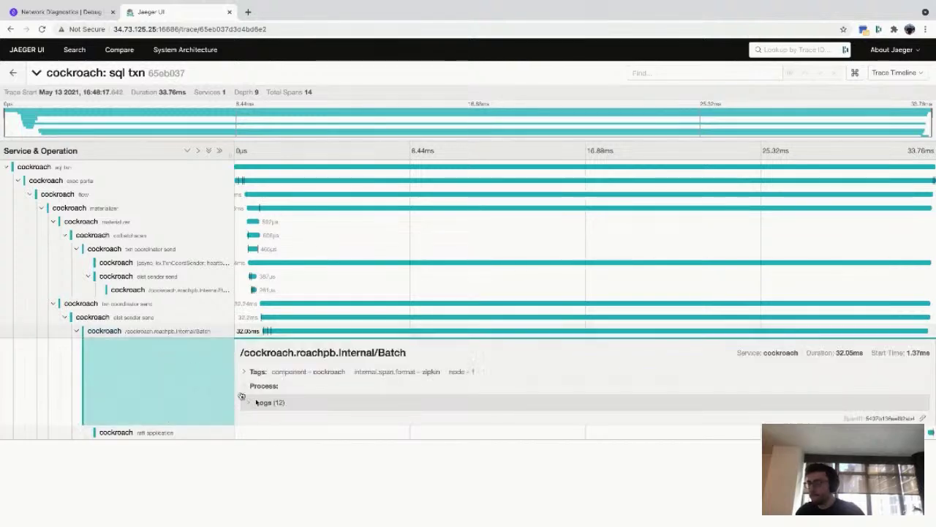
{"action": "left_click", "coordinate": [284, 403]}
{"action": "scroll", "coordinate": [366, 437], "scroll_direction": "down", "scroll_amount": 3}
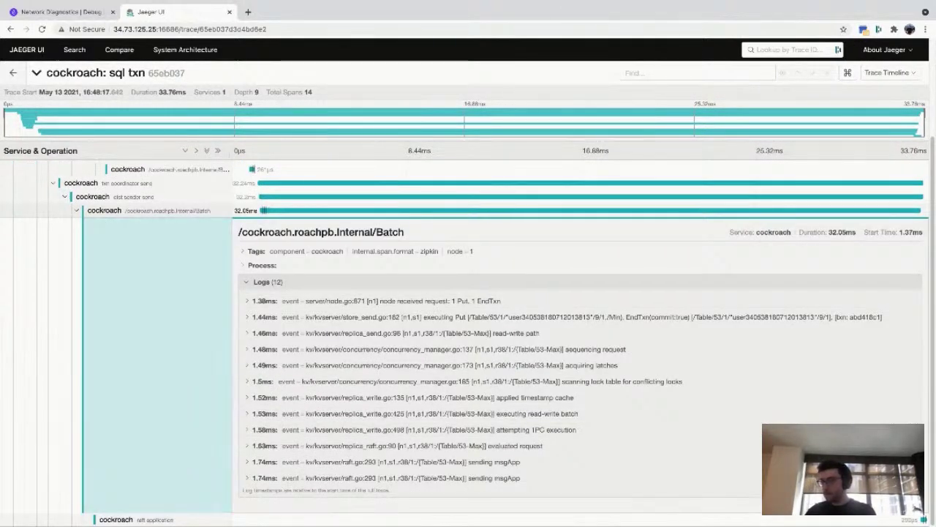
{"action": "left_click", "coordinate": [12, 72]}
{"action": "scroll", "coordinate": [412, 198], "scroll_direction": "up", "scroll_amount": 3}
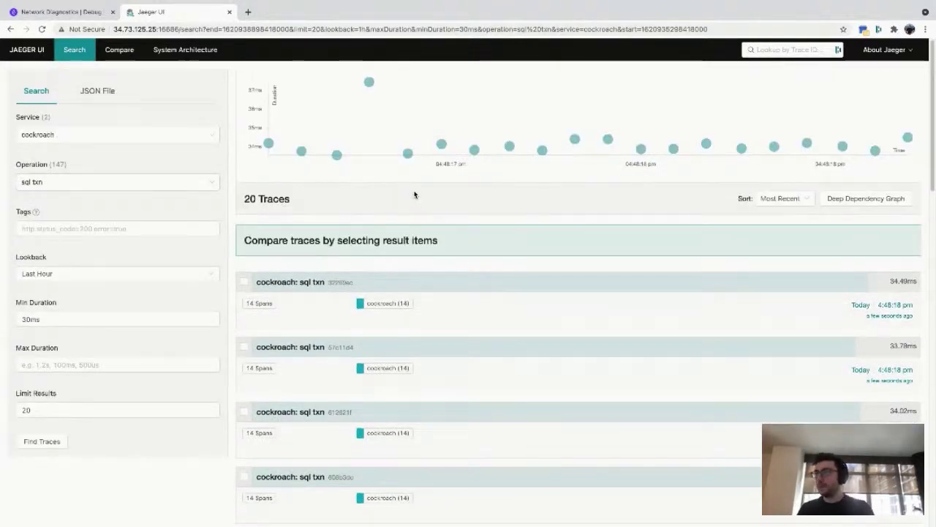
Switch to the terminal and stop the YCSB workload, highlighting a cumulative ops/sec value in its output.
{"action": "key", "text": "super+Tab"}
{"action": "key", "text": "super+Tab"}
{"action": "key", "text": "super+Tab"}
{"action": "key", "text": "super+Tab"}
{"action": "key", "text": "ctrl+c"}
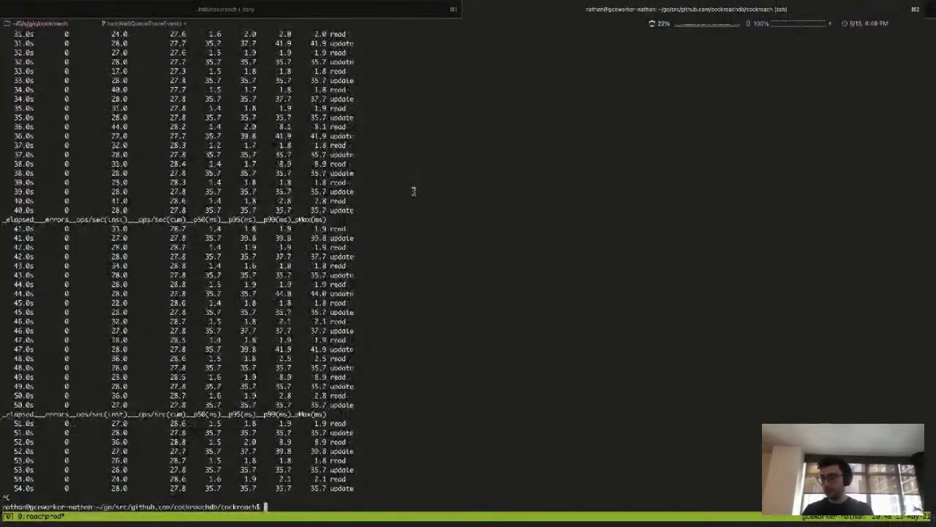
{"action": "key", "text": "ctrl+c"}
{"action": "key", "text": "ctrl+c"}
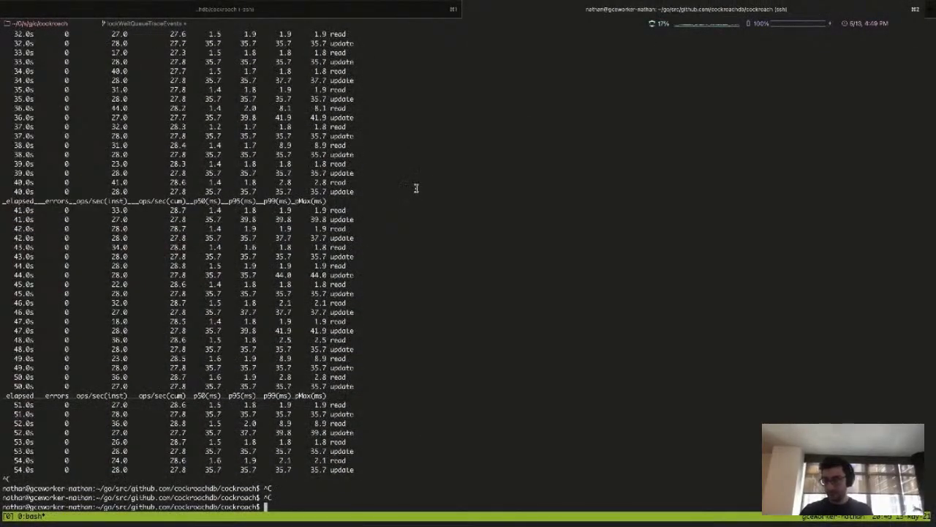
{"action": "left_click_drag", "start_coordinate": [175, 401], "coordinate": [183, 404]}
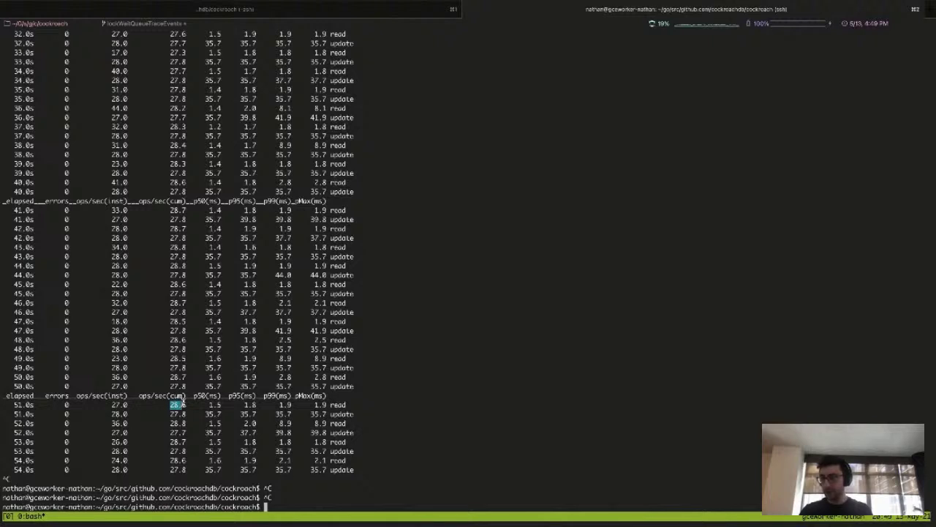
Clear the screen and rerun YCSB workload A for 5m with the concurrency set to 4.
{"action": "key", "text": "ctrl+l"}
{"action": "key", "text": "Up"}
{"action": "key", "text": "Left"}
{"action": "key", "text": "Left"}
{"action": "key", "text": "Left"}
{"action": "key", "text": "Left"}
{"action": "key", "text": "Left"}
{"action": "key", "text": "Left"}
{"action": "key", "text": "Left"}
{"action": "key", "text": "Left"}
{"action": "key", "text": "Left"}
{"action": "key", "text": "Left"}
{"action": "key", "text": "Left"}
{"action": "key", "text": "Left"}
{"action": "key", "text": "Left"}
{"action": "key", "text": "Left"}
{"action": "key", "text": "Left"}
{"action": "key", "text": "Left"}
{"action": "key", "text": "Left"}
{"action": "key", "text": "Left"}
{"action": "key", "text": "Left"}
{"action": "key", "text": "Left"}
{"action": "key", "text": "Left"}
{"action": "key", "text": "Left"}
{"action": "key", "text": "Left"}
{"action": "key", "text": "Left"}
{"action": "key", "text": "Left"}
{"action": "key", "text": "Left"}
{"action": "key", "text": "Right"}
{"action": "key", "text": "BackSpace"}
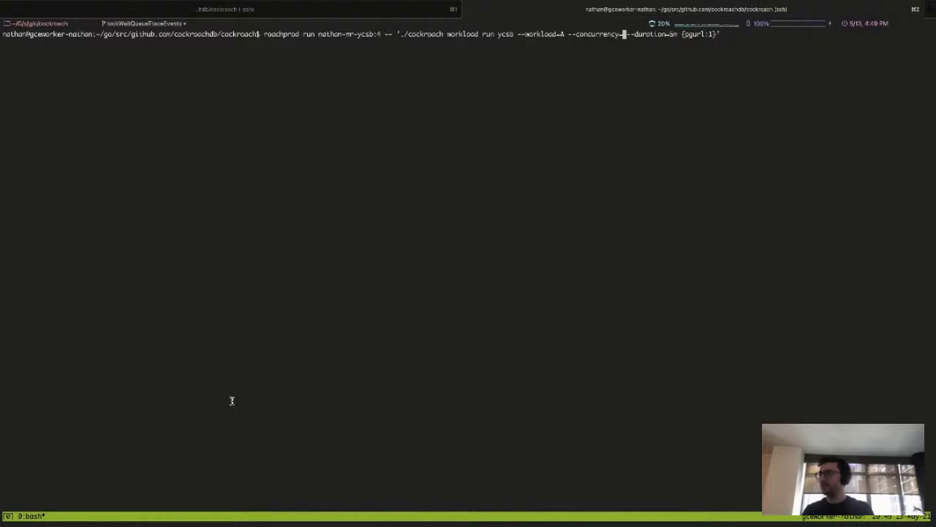
{"action": "type", "text": "4"}
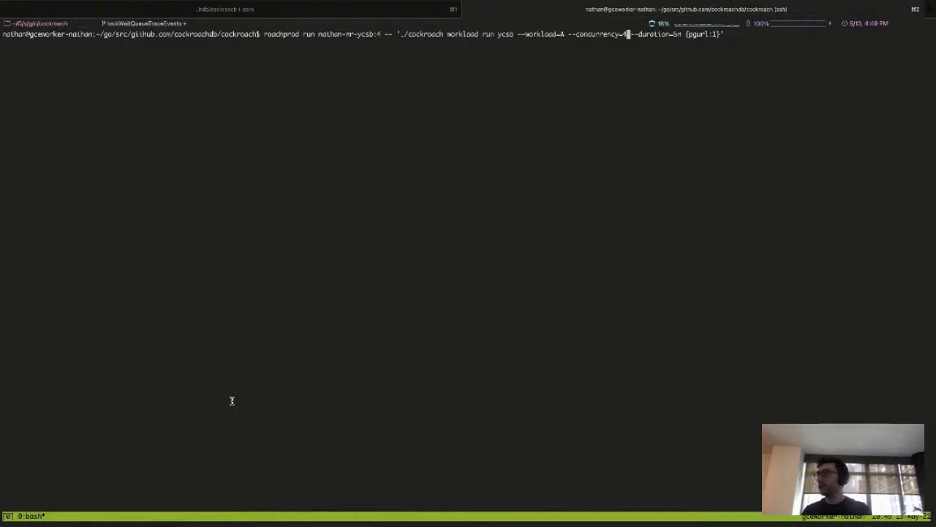
{"action": "key", "text": "Return"}
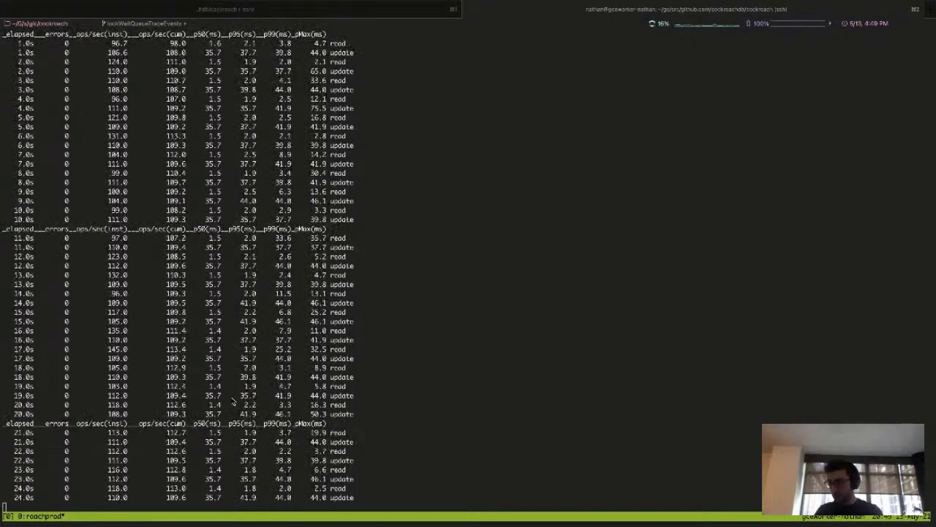
Stop the running workload, clear the screen, and rerun YCSB workload A for 5m with the concurrency set to 16.
{"action": "key", "text": "ctrl+c"}
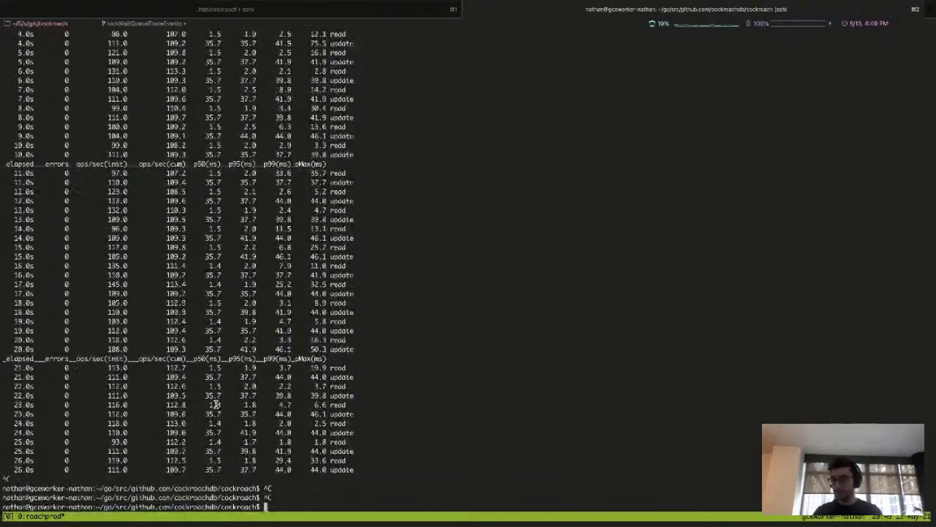
{"action": "key", "text": "ctrl+l"}
{"action": "key", "text": "Up"}
{"action": "key", "text": "Up"}
{"action": "key", "text": "alt+b"}
{"action": "key", "text": "alt+b"}
{"action": "key", "text": "alt+b"}
{"action": "key", "text": "alt+b"}
{"action": "key", "text": "alt+b"}
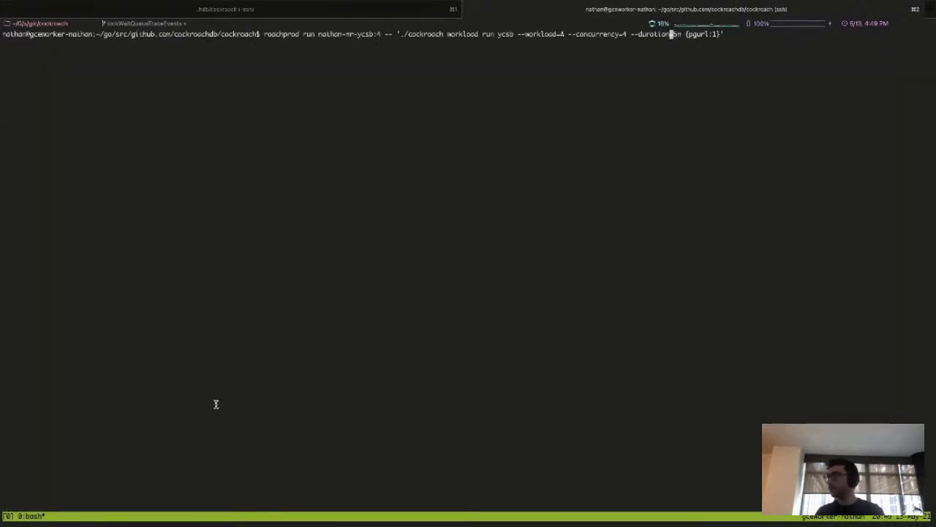
{"action": "key", "text": "Delete"}
{"action": "type", "text": "16"}
{"action": "key", "text": "Return"}
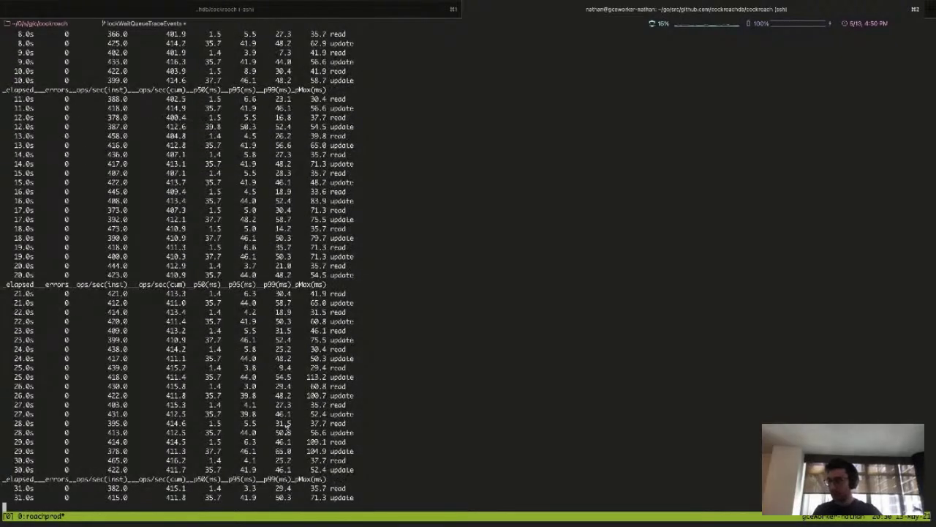
Switch to the Jaeger UI and try to search for sql txn traces with a minimum duration of 50ms.
{"action": "key", "text": "super+Tab"}
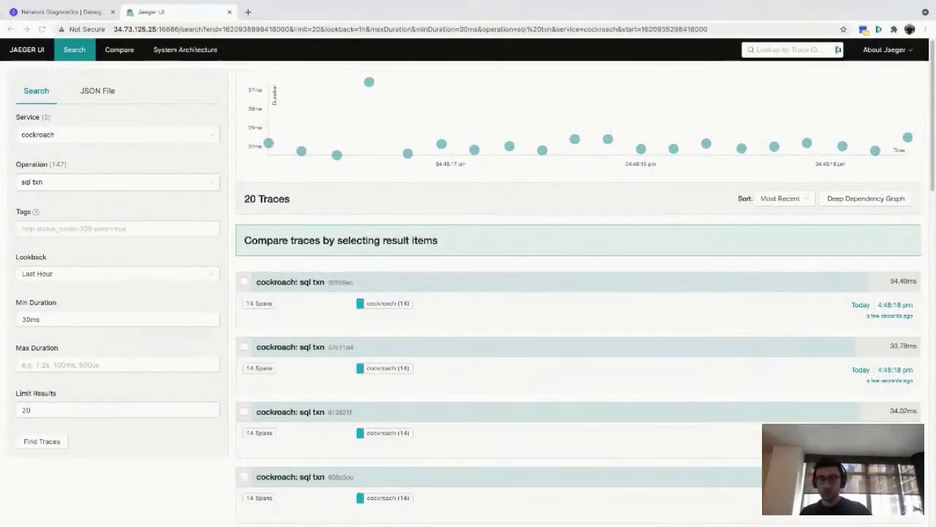
{"action": "key", "text": "ctrl+Right"}
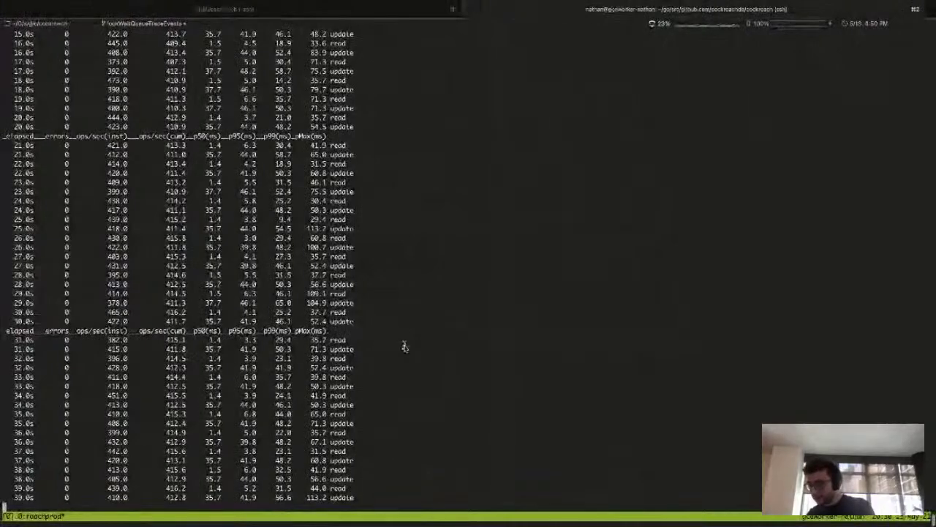
{"action": "key", "text": "ctrl+Left"}
{"action": "left_click", "coordinate": [25, 318]}
{"action": "key", "text": "BackSpace"}
{"action": "type", "text": "5"}
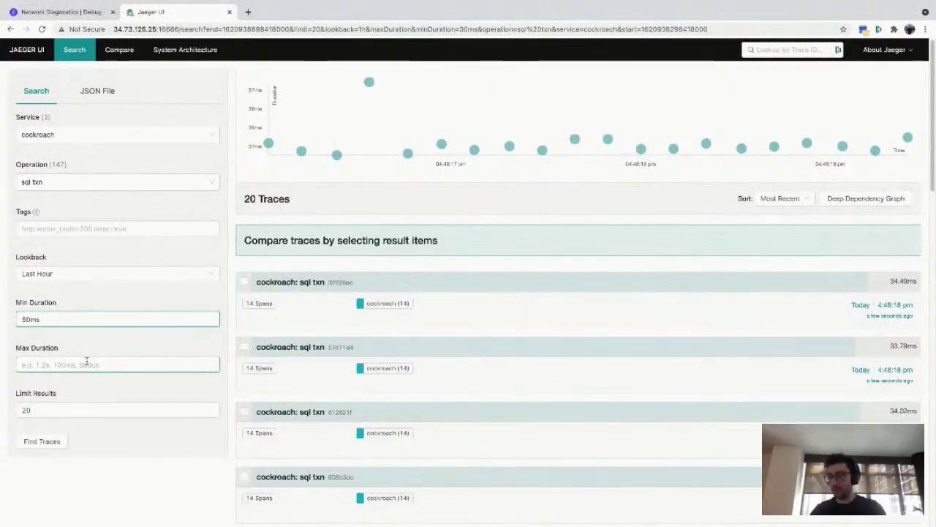
{"action": "left_click", "coordinate": [46, 441]}
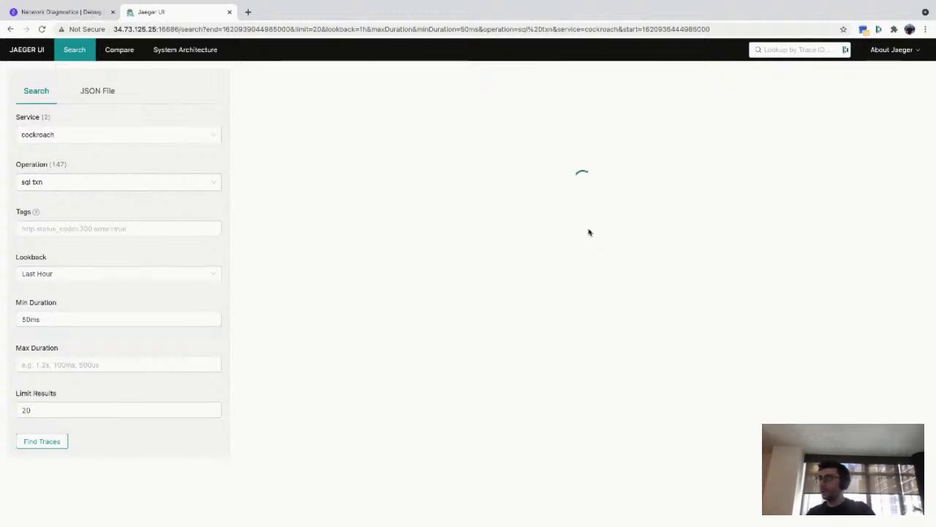
{"action": "key", "text": "alt+Tab"}
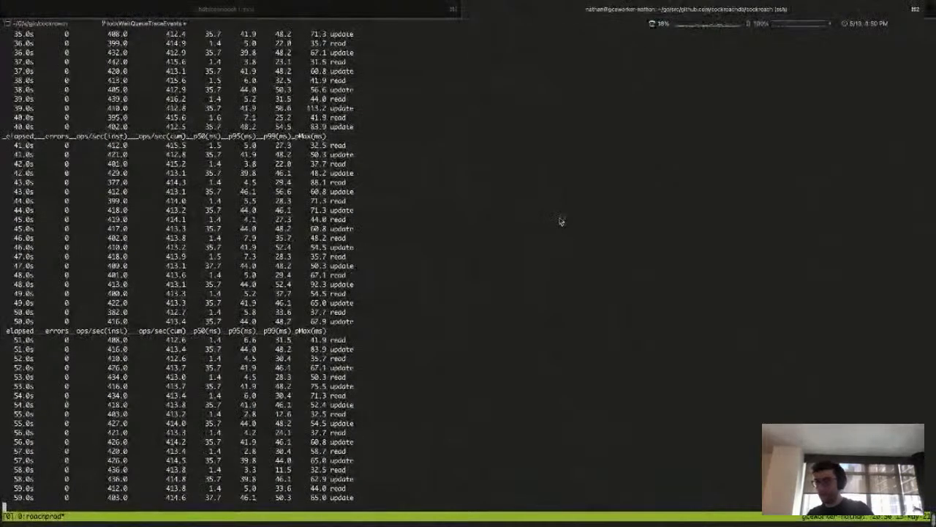
{"action": "key", "text": "alt+Tab"}
{"action": "left_click", "coordinate": [59, 442]}
Examine the SQL Statements graph on CockroachDB's metrics overview dashboard and return to the Jaeger UI.
{"action": "left_click", "coordinate": [62, 13]}
{"action": "left_click", "coordinate": [33, 136]}
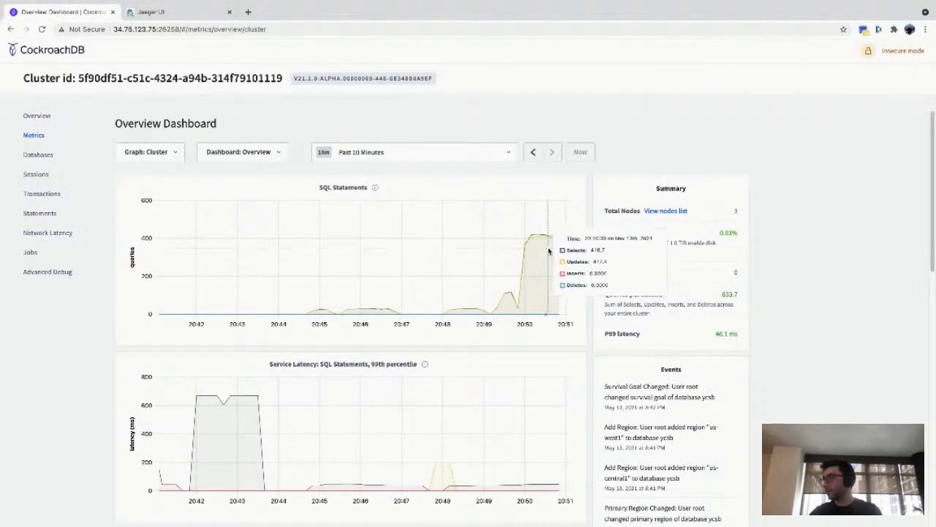
{"action": "left_click", "coordinate": [176, 11]}
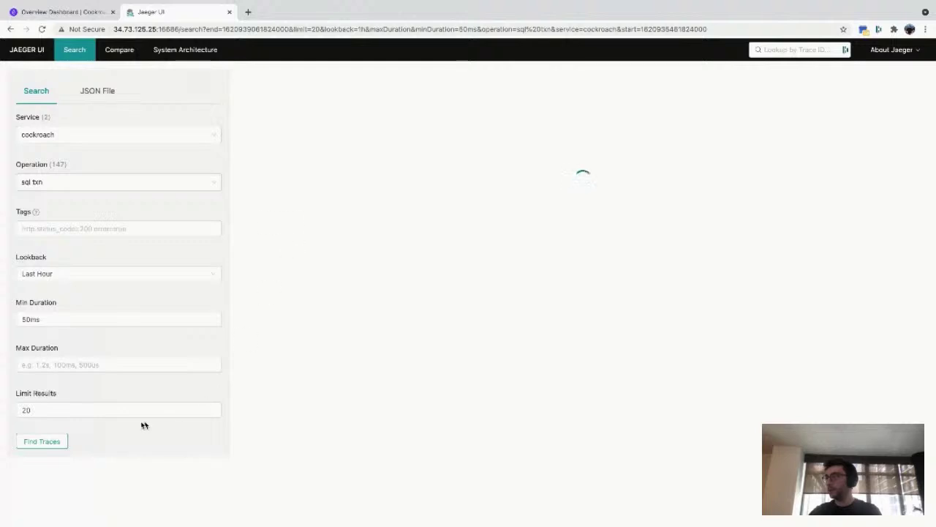
Reopen Jaeger's trace search, check its list of services, and reload the page.
{"action": "left_click", "coordinate": [137, 231]}
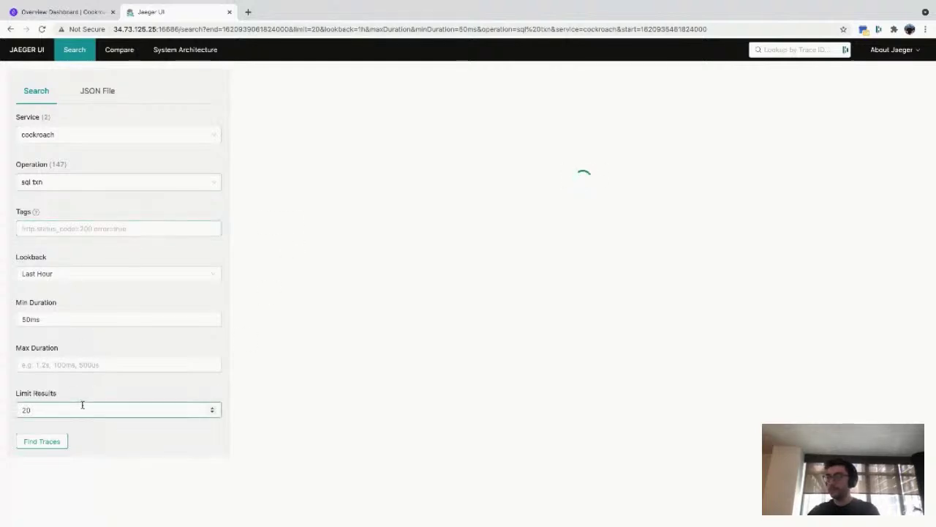
{"action": "double_click", "coordinate": [46, 319]}
{"action": "left_click", "coordinate": [37, 85]}
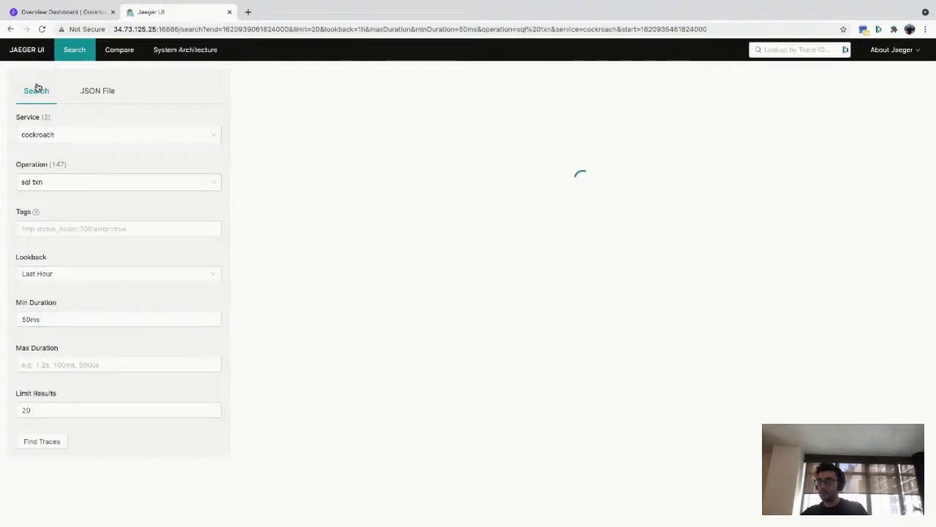
{"action": "left_click", "coordinate": [130, 134]}
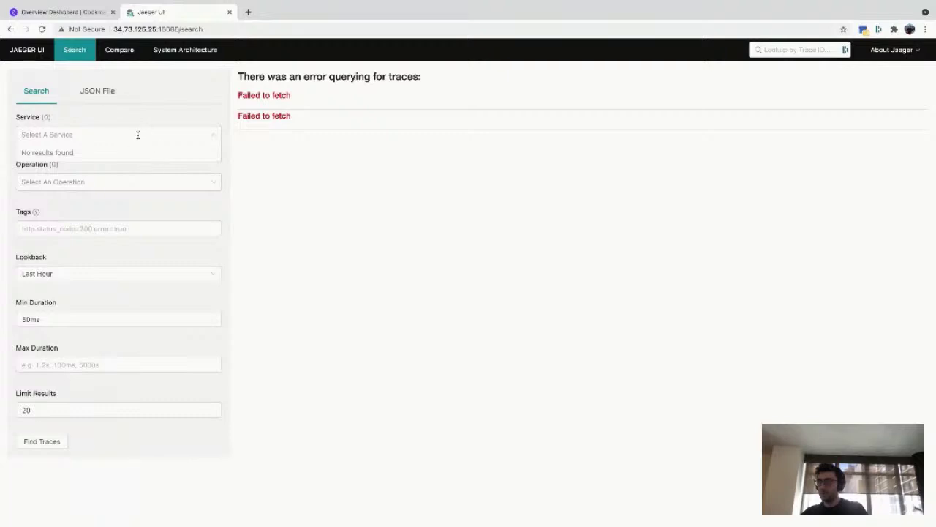
{"action": "left_click", "coordinate": [144, 122]}
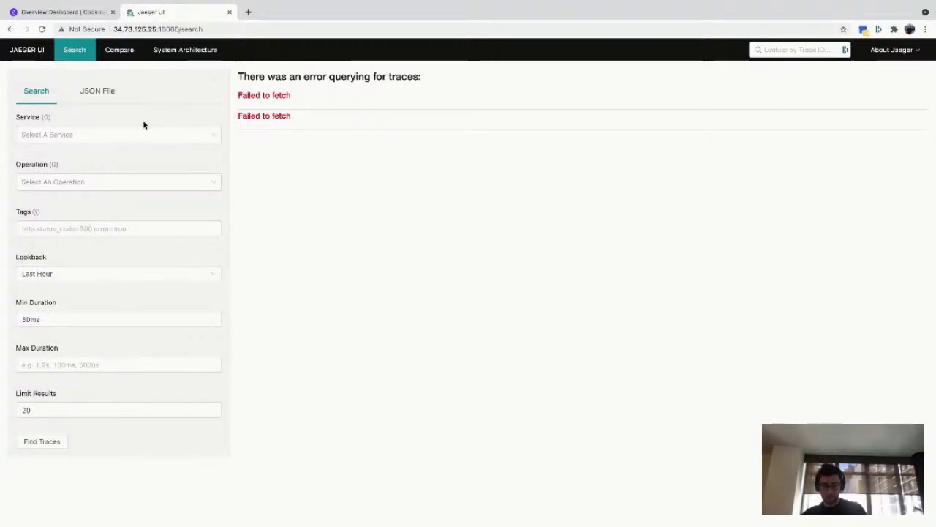
{"action": "key", "text": "ctrl+r"}
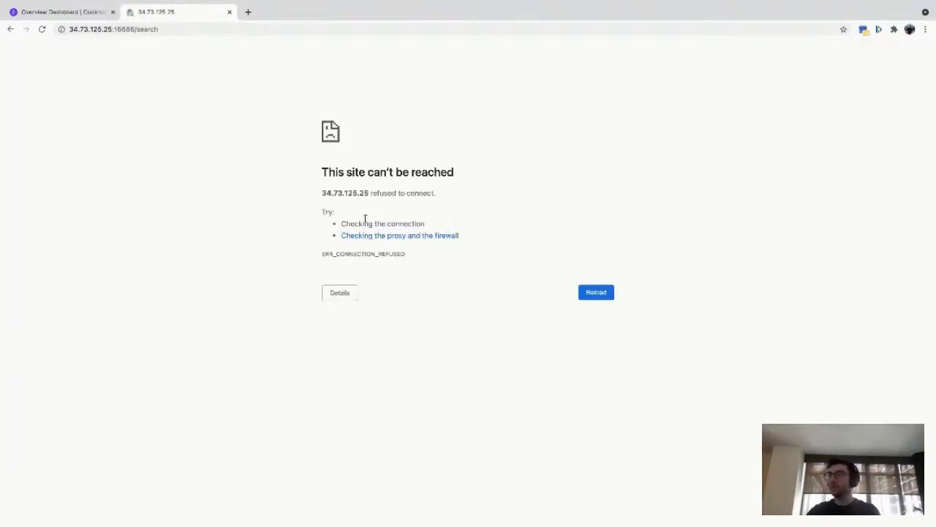
{"action": "key", "text": "ctrl+1"}
{"action": "key", "text": "ctrl+2"}
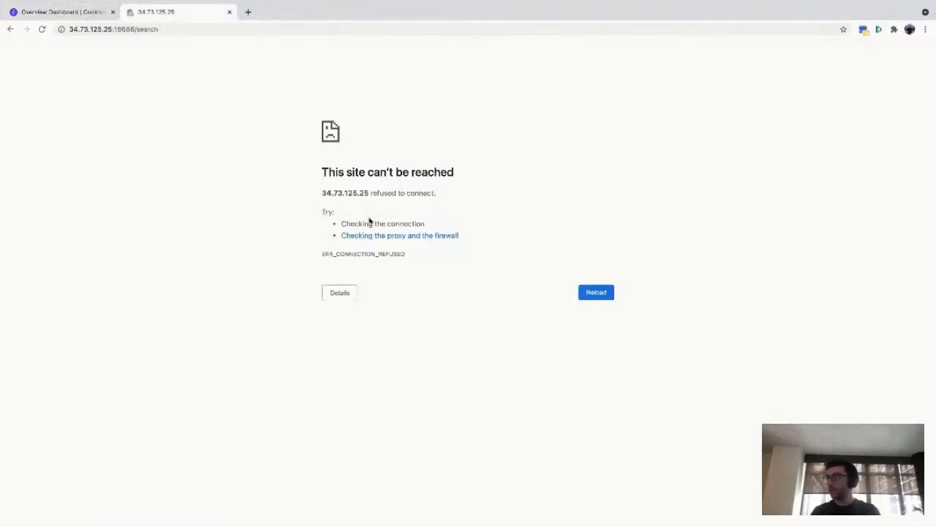
Switch to tmux session 1 in the terminal and try to start the jaegertracing/all-in-one:1.22 container on cluster node 5.
{"action": "key", "text": "super+Tab"}
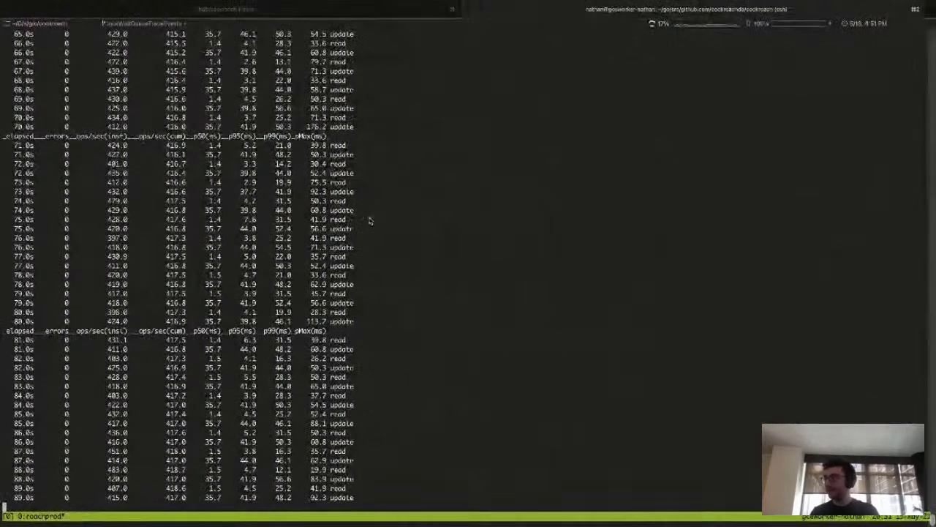
{"action": "key", "text": "ctrl+b"}
{"action": "key", "text": "s"}
{"action": "key", "text": "Down"}
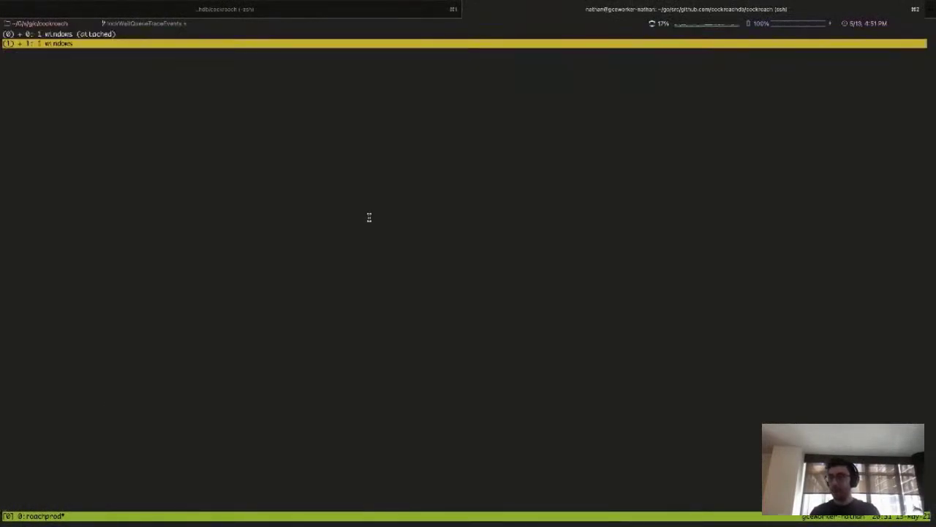
{"action": "key", "text": "Return"}
{"action": "key", "text": "ctrl+c"}
{"action": "key", "text": "ctrl+l"}
{"action": "key", "text": "Up"}
{"action": "key", "text": "ctrl+u"}
{"action": "key", "text": "ctrl+shift+v"}
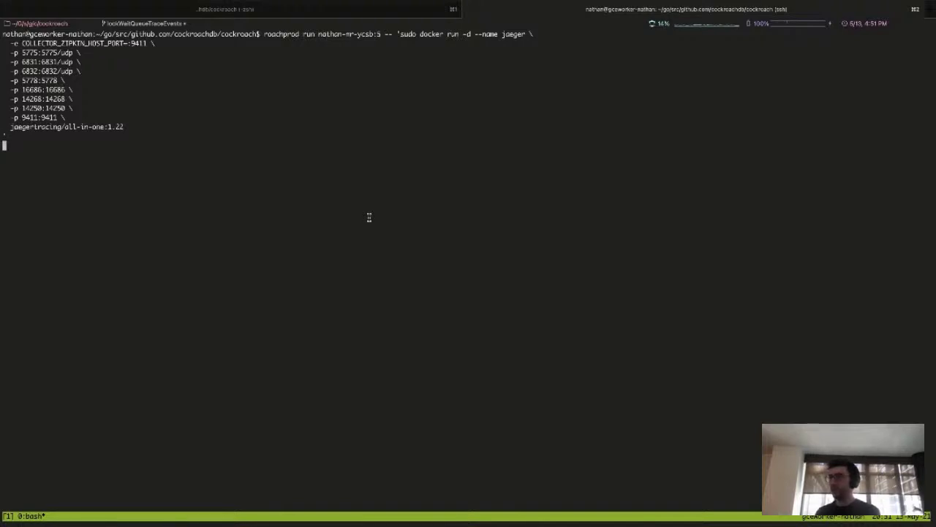
List the running Docker containers on cluster node 5 with sudo docker ps.
{"action": "key", "text": "Up"}
{"action": "key", "text": "Up"}
{"action": "key", "text": "Up"}
{"action": "key", "text": "Up"}
{"action": "key", "text": "Up"}
{"action": "key", "text": "ctrl+Left"}
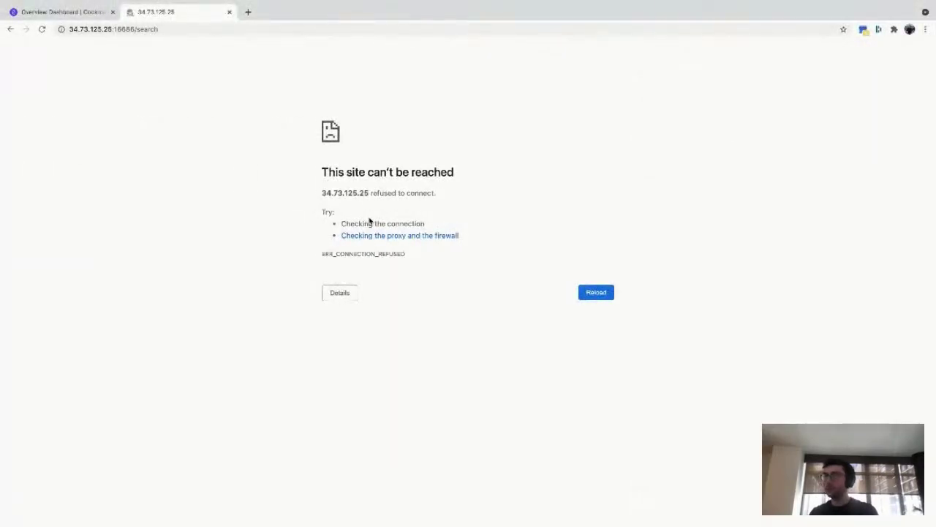
{"action": "key", "text": "ctrl+Right"}
{"action": "key", "text": "Return"}
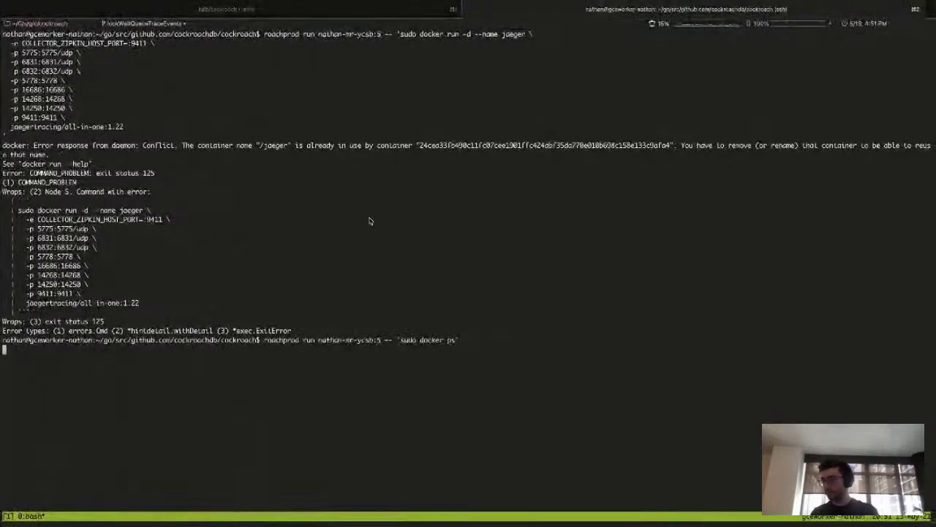
List all Docker containers on node 5, including stopped ones, with sudo docker ps -a.
{"action": "key", "text": "Up"}
{"action": "type", "text": "- a"}
{"action": "key", "text": "Return"}
{"action": "key", "text": "Up"}
{"action": "key", "text": "Left"}
{"action": "key", "text": "Left"}
{"action": "key", "text": "Right"}
{"action": "key", "text": "Delete"}
{"action": "key", "text": "Return"}
Try to kill the jaeger container 24cea33fb490 on node 5 with sudo docker kill.
{"action": "key", "text": "Up"}
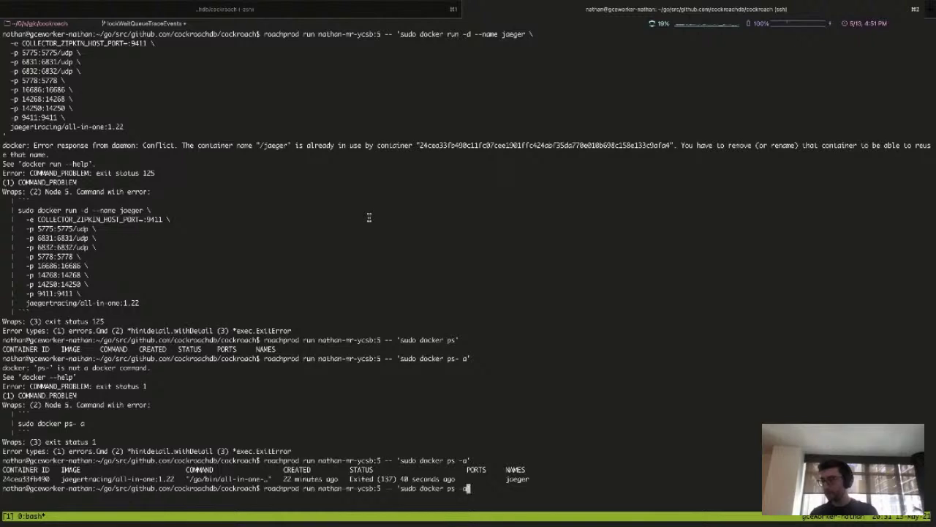
{"action": "key", "text": "BackSpace"}
{"action": "key", "text": "BackSpace"}
{"action": "key", "text": "BackSpace"}
{"action": "key", "text": "BackSpace"}
{"action": "type", "text": "kill"}
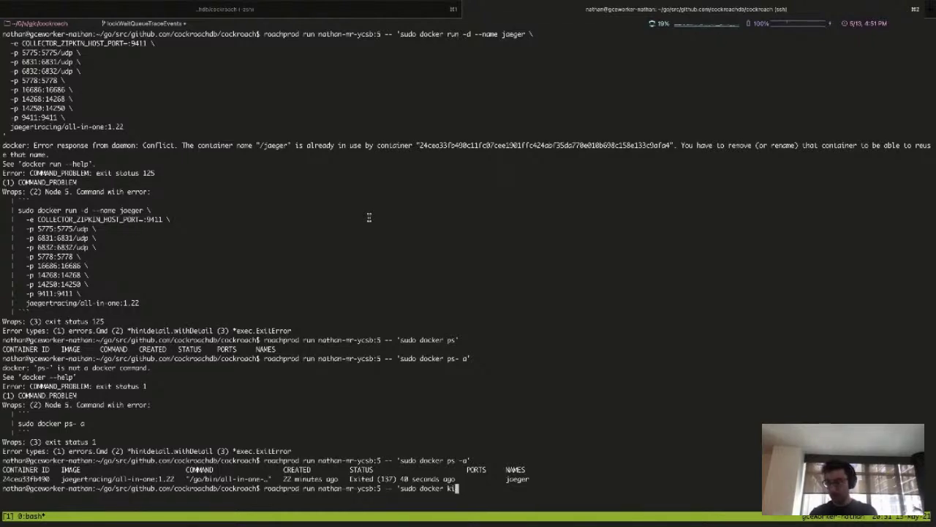
{"action": "double_click", "coordinate": [23, 478]}
{"action": "key", "text": "super+v"}
{"action": "type", "text": "'"}
{"action": "key", "text": "Return"}
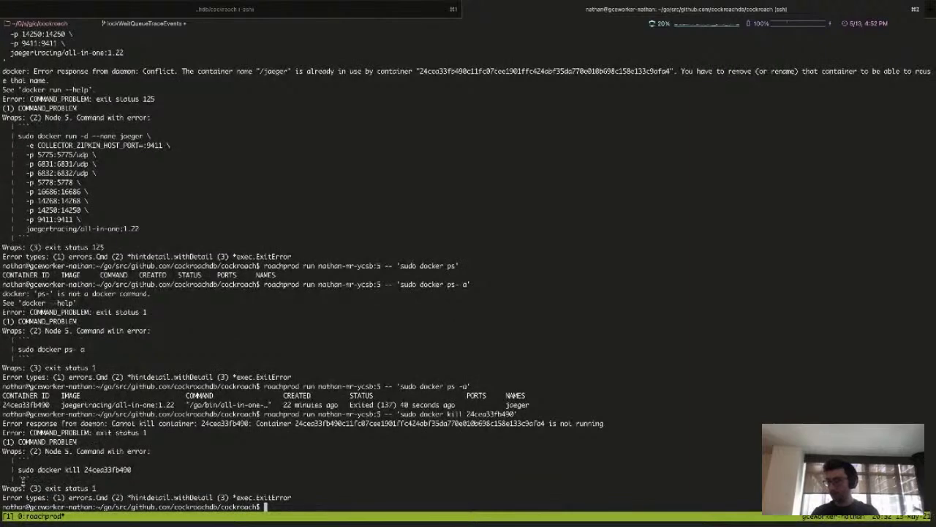
Remove the jaeger container 24cea33fb490 from node 5 with sudo docker rm.
{"action": "key", "text": "Up"}
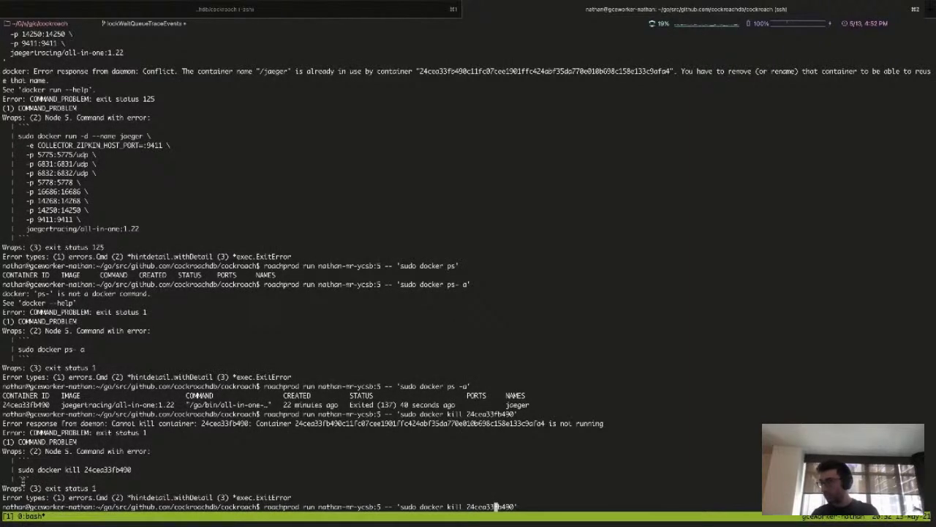
{"action": "key", "text": "Right"}
{"action": "key", "text": "Right"}
{"action": "key", "text": "BackSpace"}
{"action": "key", "text": "BackSpace"}
{"action": "key", "text": "BackSpace"}
{"action": "key", "text": "BackSpace"}
{"action": "type", "text": "rm"}
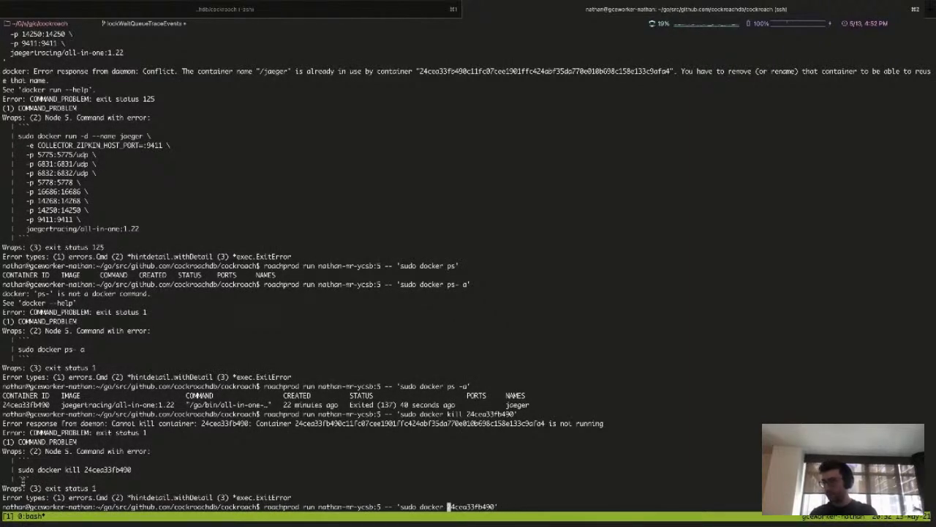
{"action": "key", "text": "Return"}
Clear the screen and rerun the docker run command that starts the jaegertracing/all-in-one:1.22 container on node 5.
{"action": "key", "text": "Up"}
{"action": "key", "text": "Up"}
{"action": "key", "text": "Up"}
{"action": "key", "text": "Up"}
{"action": "key", "text": "Up"}
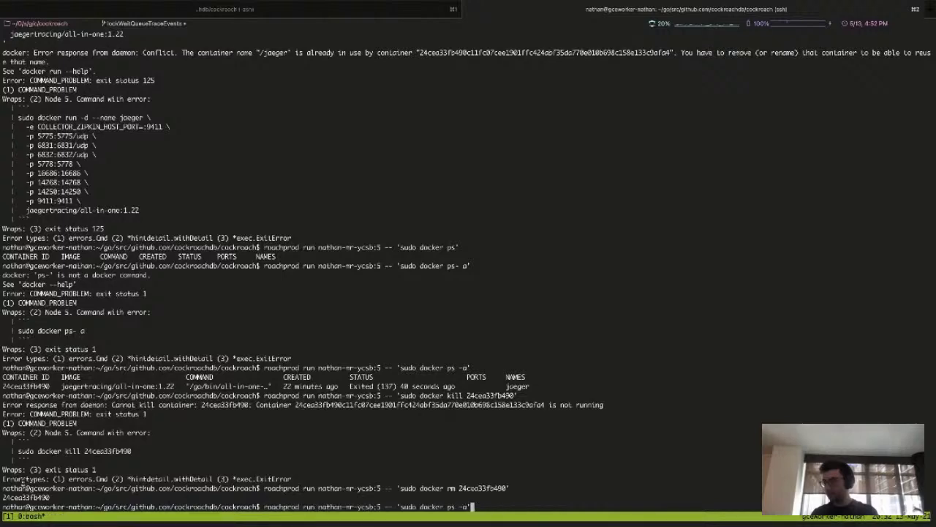
{"action": "key", "text": "Up"}
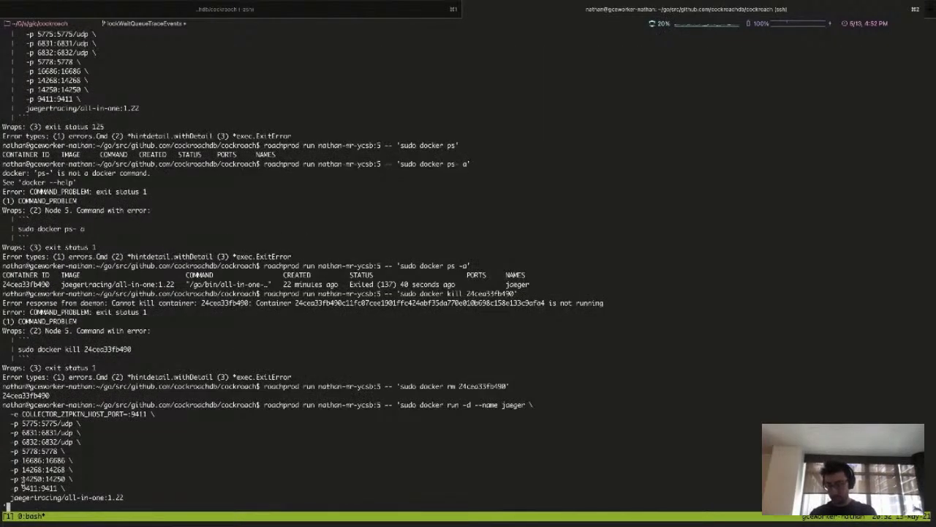
{"action": "key", "text": "ctrl+l"}
{"action": "key", "text": "Return"}
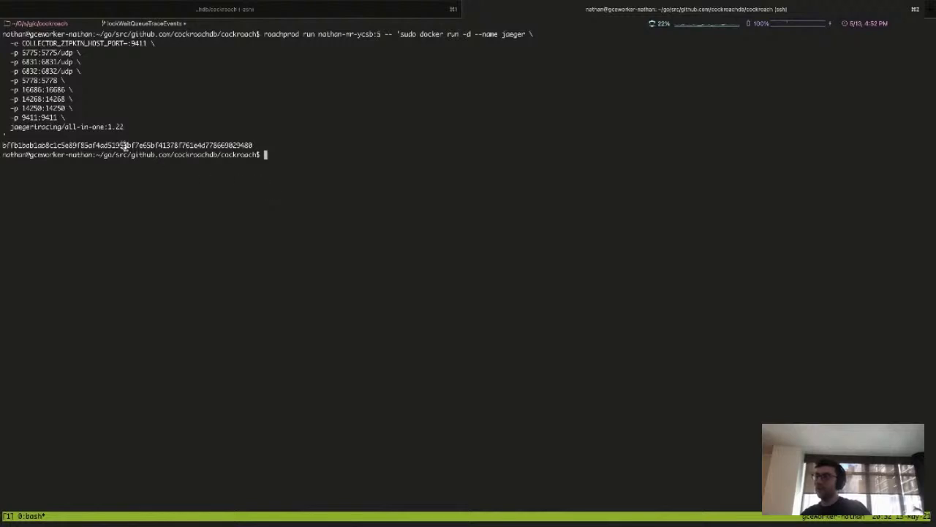
{"action": "left_click_drag", "start_coordinate": [65, 128], "coordinate": [109, 128]}
{"action": "left_click", "coordinate": [341, 160]}
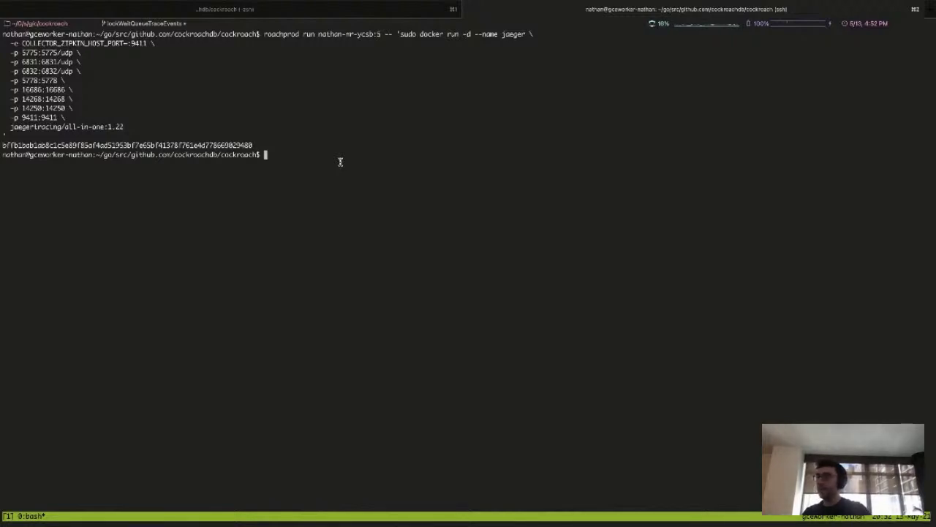
Switch to the Jaeger UI and search for the cockroach service's sql txn traces without a duration filter.
{"action": "key", "text": "super+Tab"}
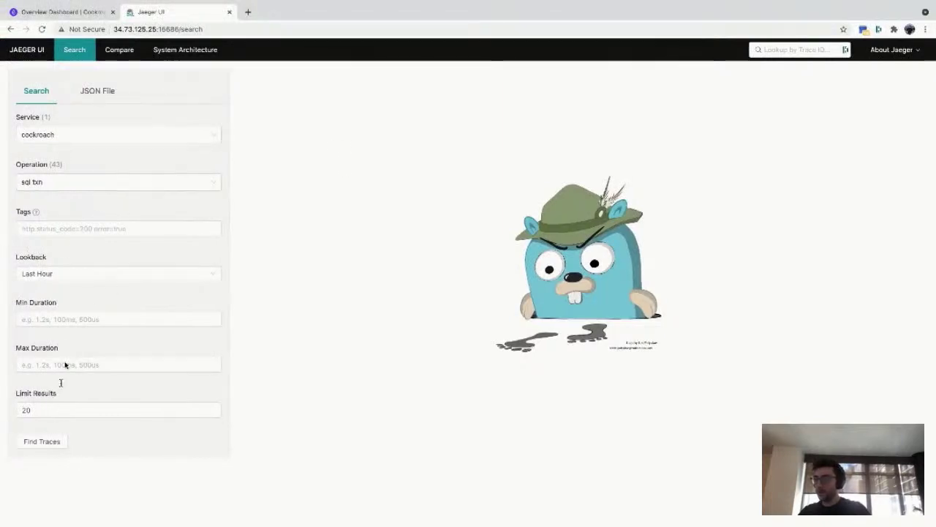
{"action": "left_click", "coordinate": [42, 441]}
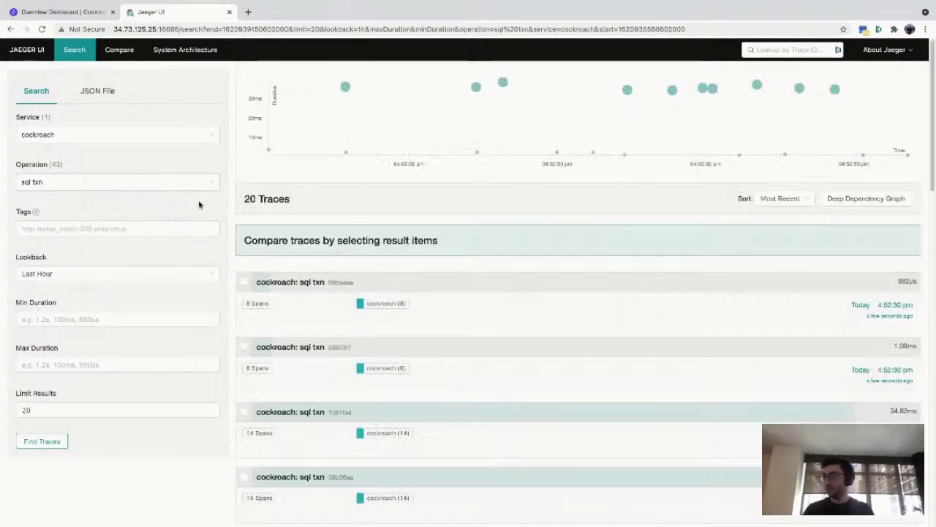
Check the workload output in tmux session 0, then return to Jaeger and begin editing the minimum duration filter.
{"action": "key", "text": "super+Tab"}
{"action": "key", "text": "ctrl+b"}
{"action": "key", "text": "s"}
{"action": "key", "text": "Return"}
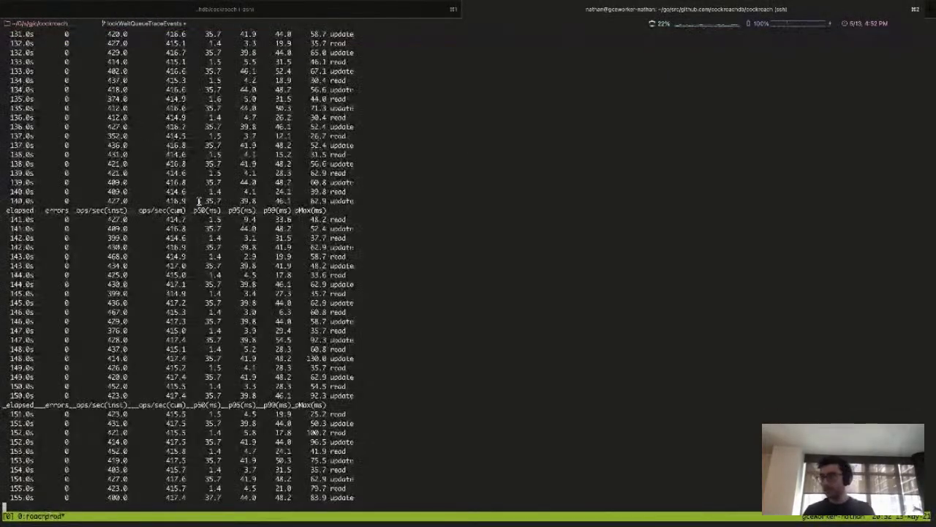
{"action": "key", "text": "super+Tab"}
{"action": "left_click", "coordinate": [78, 318]}
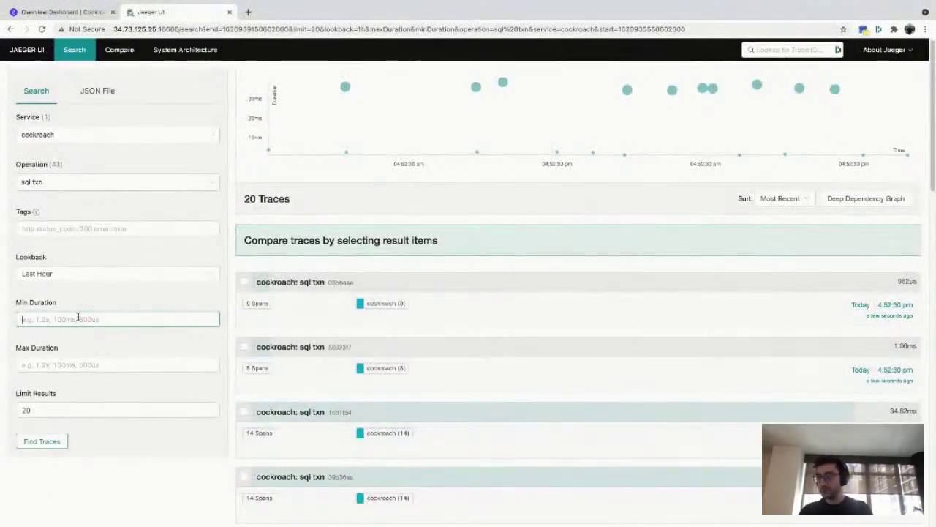